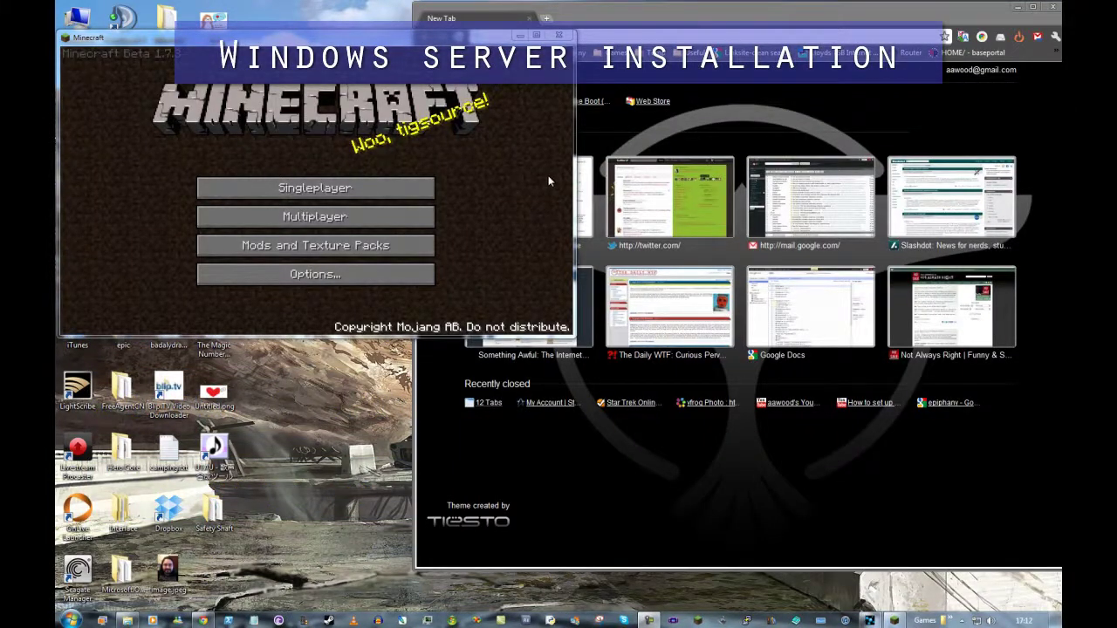
- Switch to Chrome and open the Minecraft Beta download page from minecraft.net
key(alt+Tab)
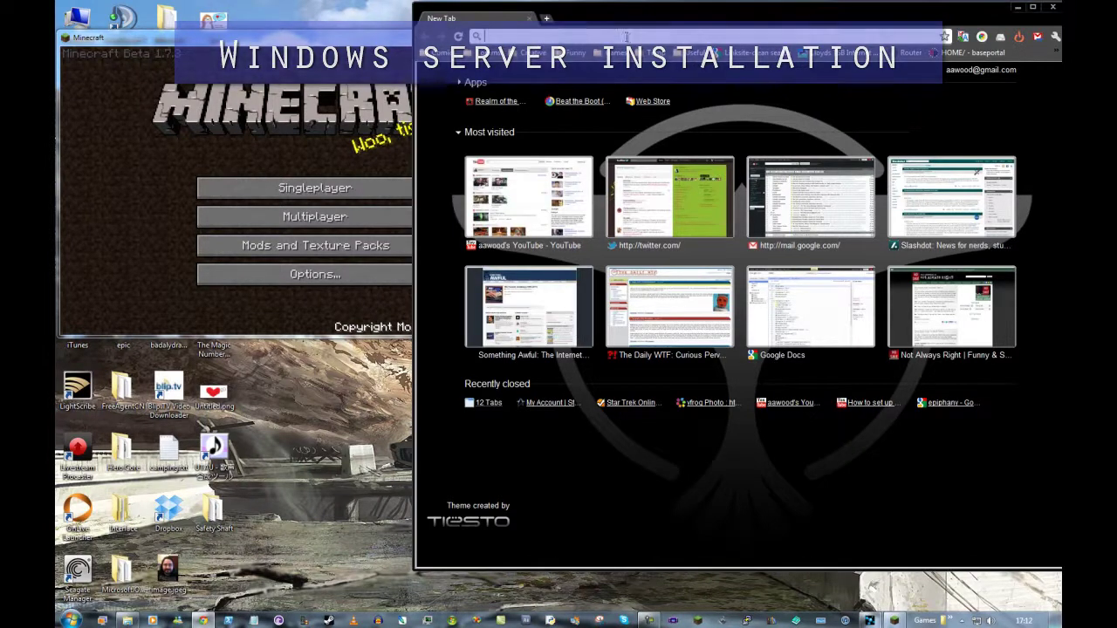
text(minecraft.net)
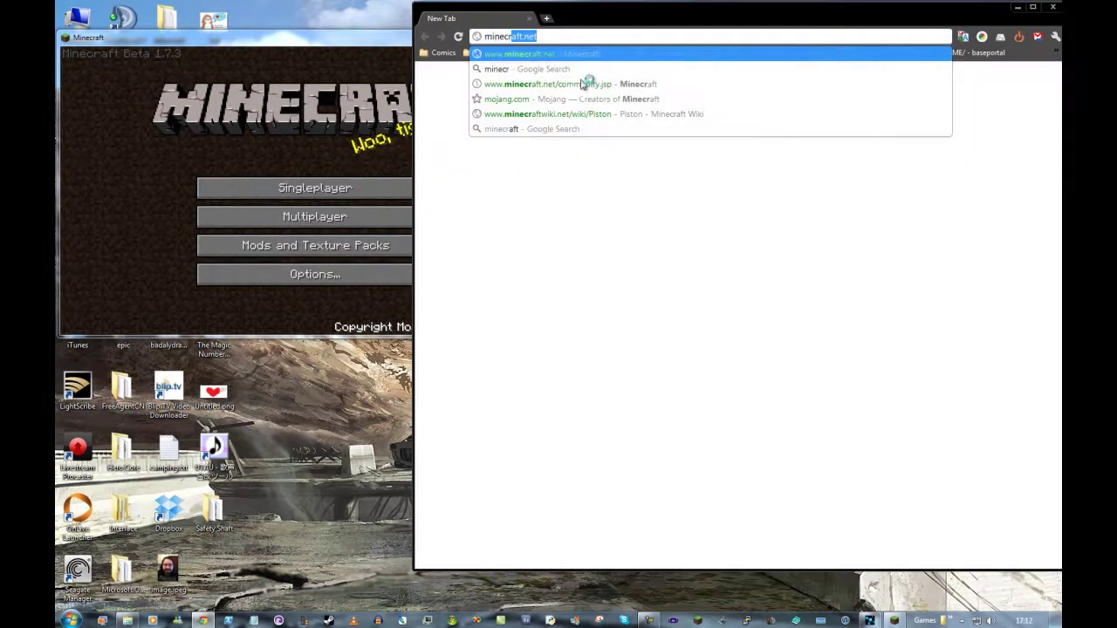
key(Return)
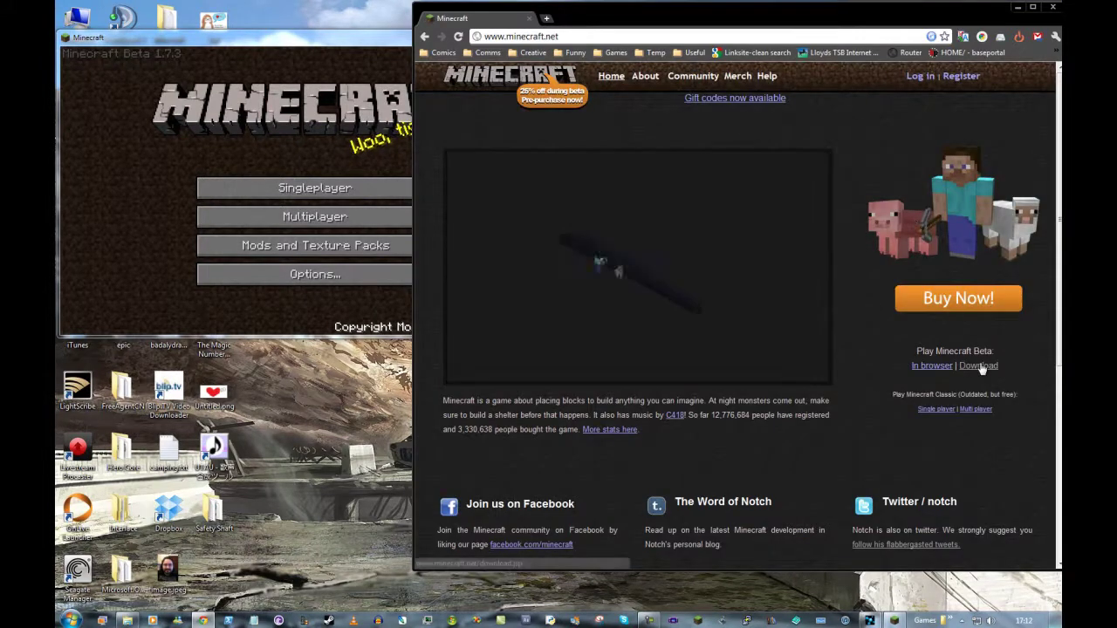
click(974, 367)
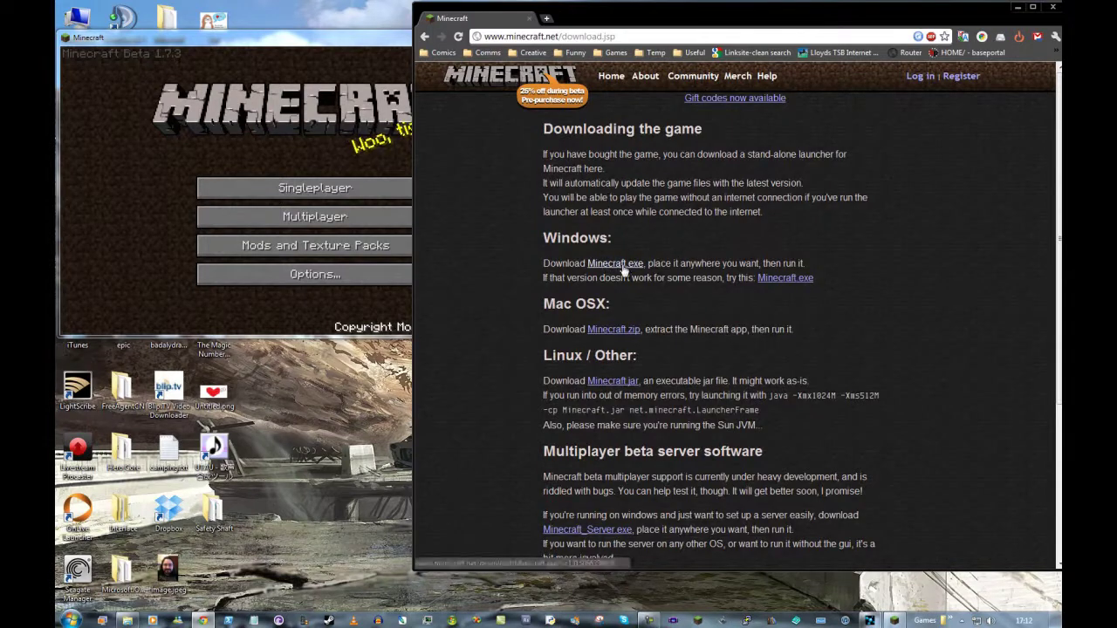
- Review the multiplayer beta server software section, highlighting the Windows server instructions
scroll(937, 180, down, 5)
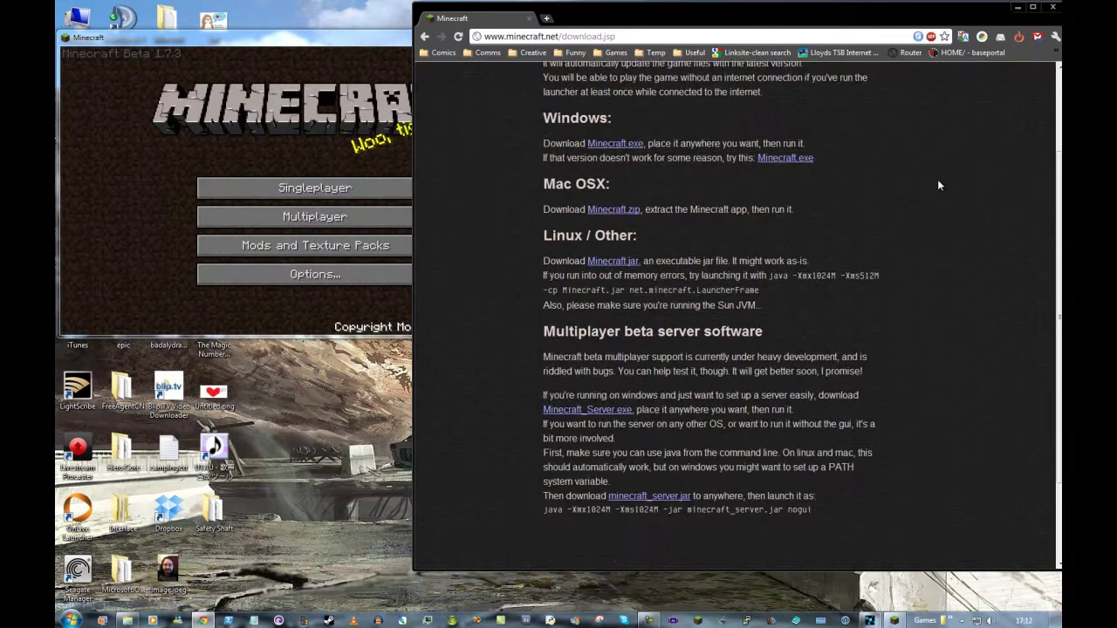
drag(542, 223, 829, 389)
click(829, 394)
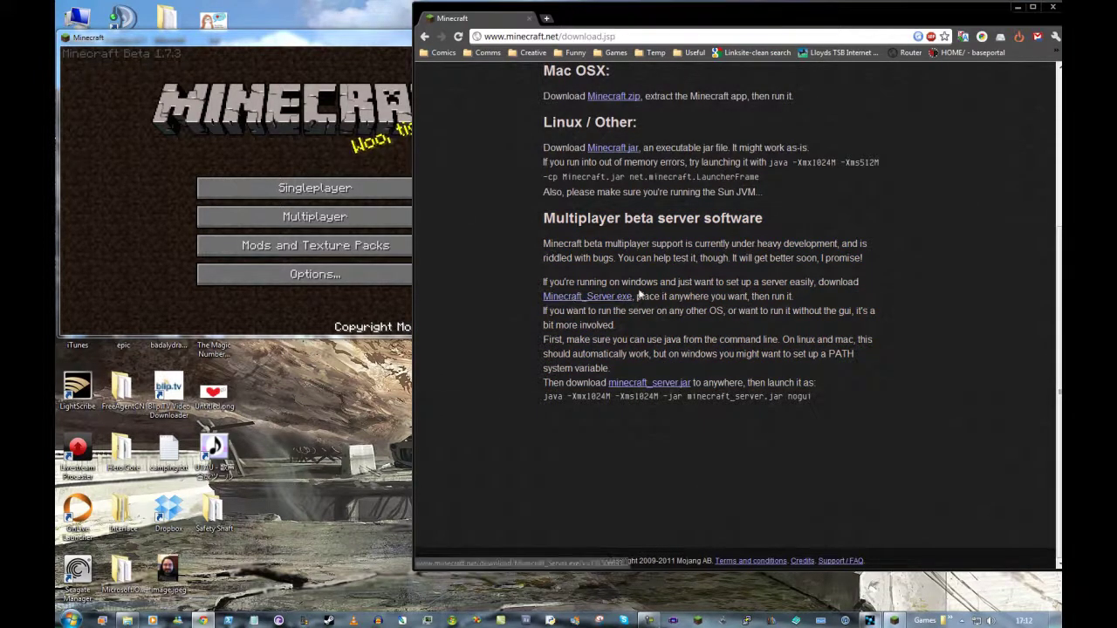
drag(522, 286, 834, 297)
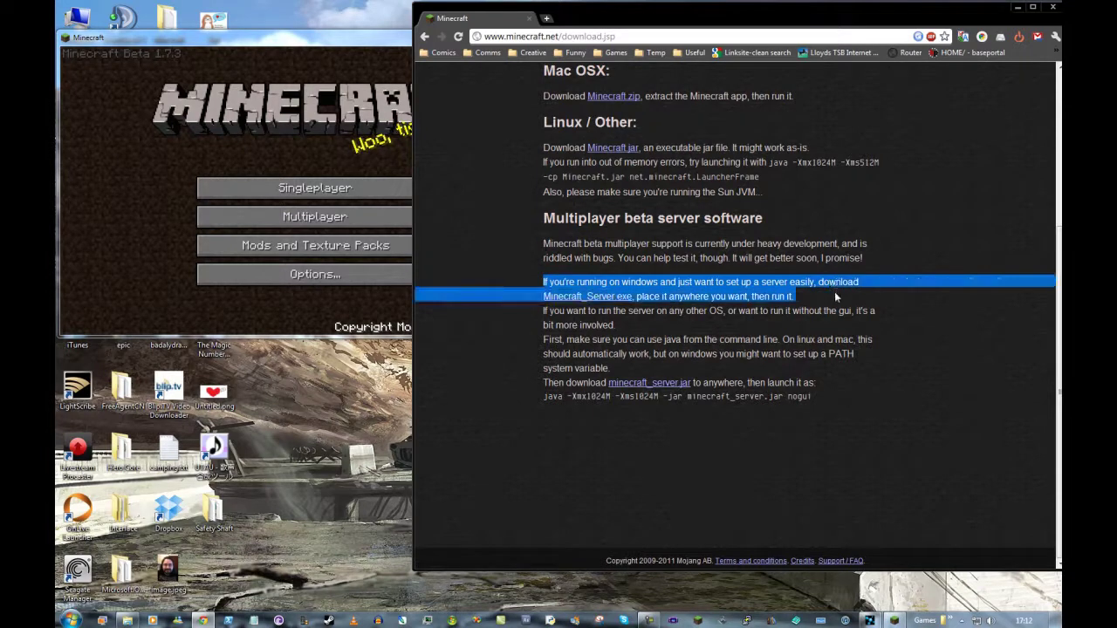
click(820, 300)
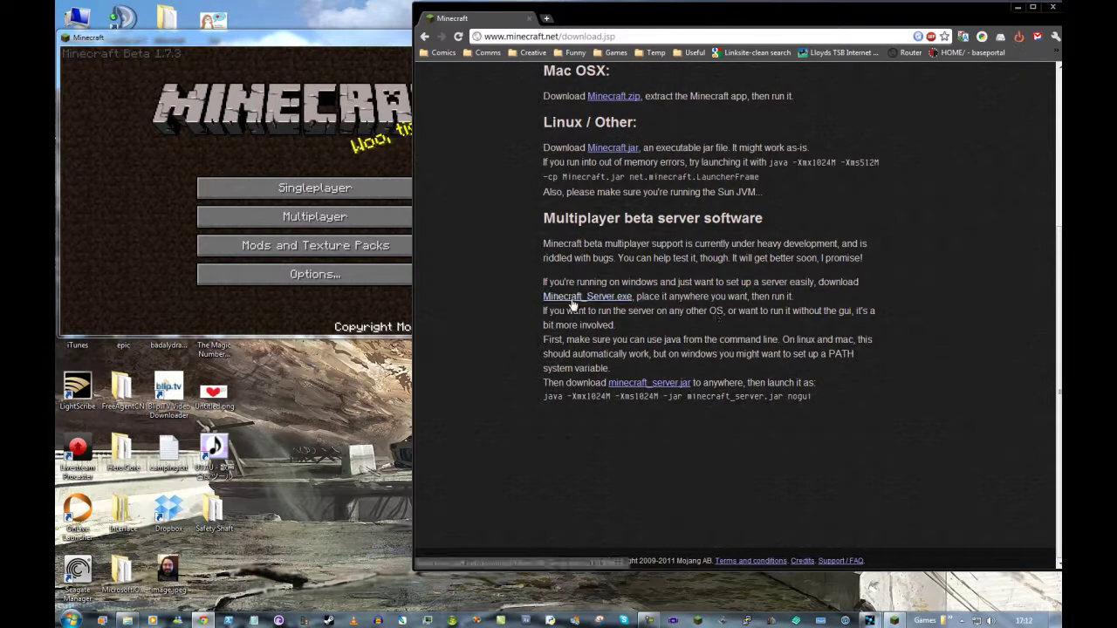
- Start saving the linked Minecraft_Server.exe and create a new desktop folder named minecraftserver as its destination
right_click(573, 303)
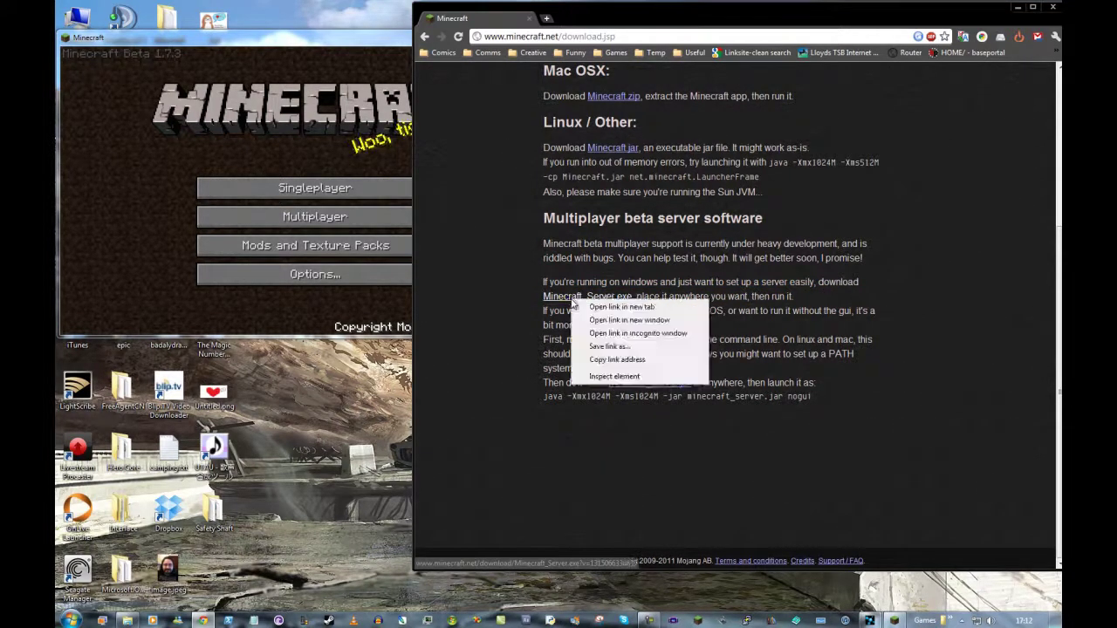
click(625, 349)
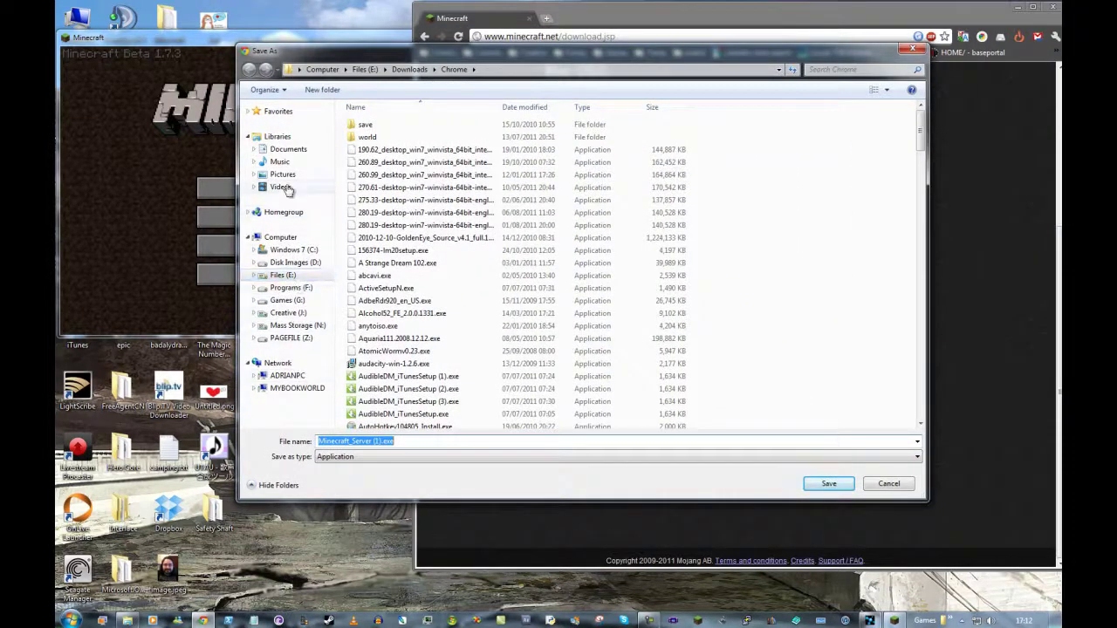
click(299, 69)
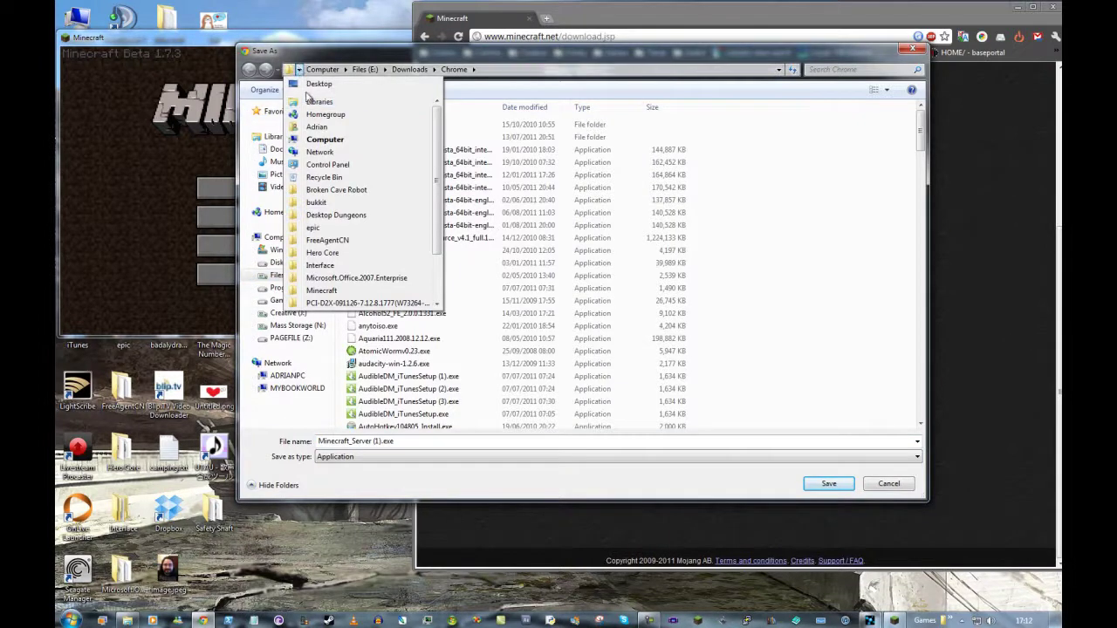
click(319, 84)
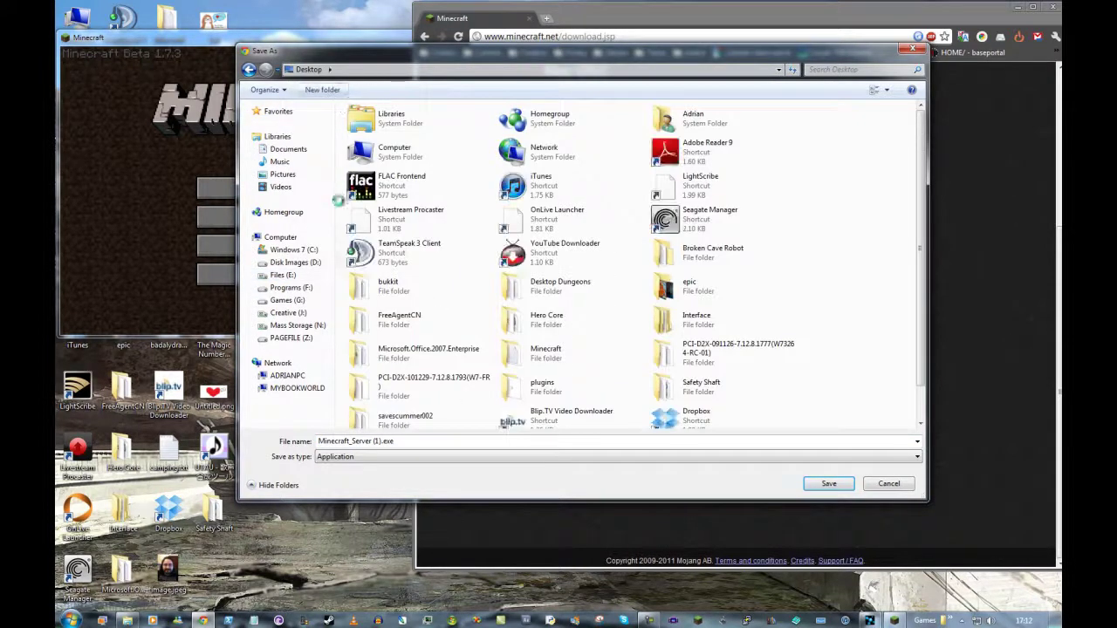
text(minecraftserver)
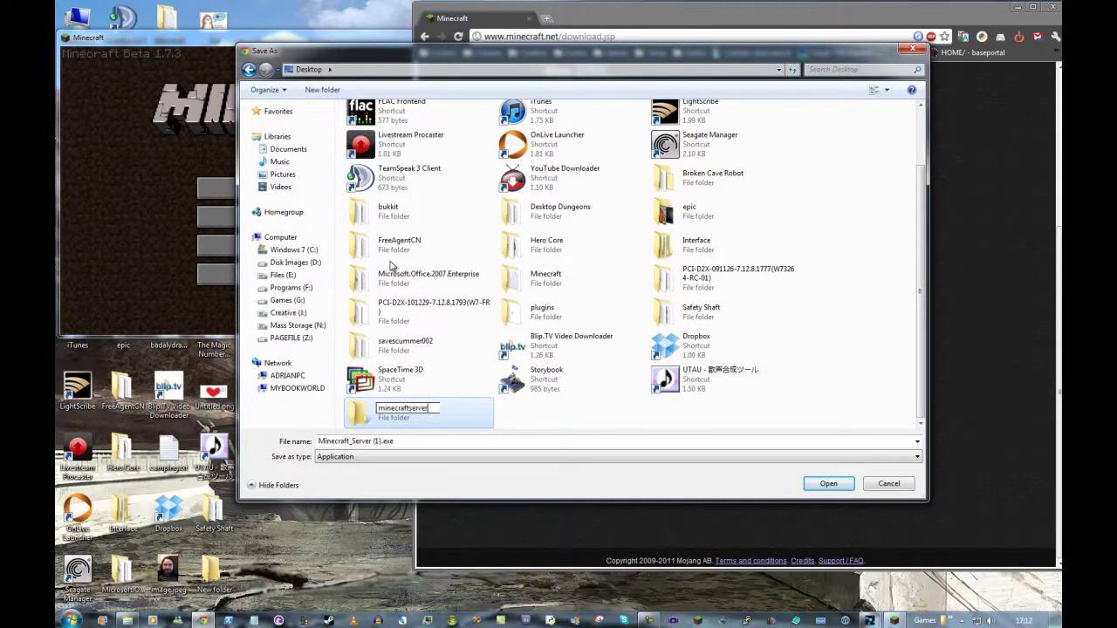
key(Return)
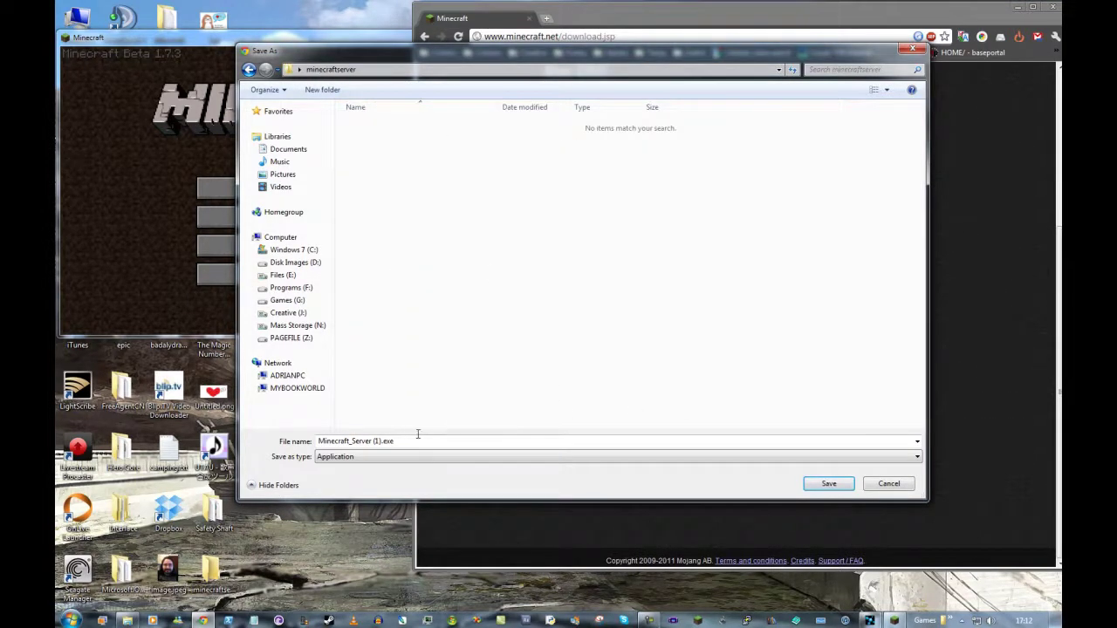
- Save the download as Minecraft_Server.exe in the minecraftserver folder and dismiss the finished download notice
click(384, 441)
drag(374, 440, 395, 451)
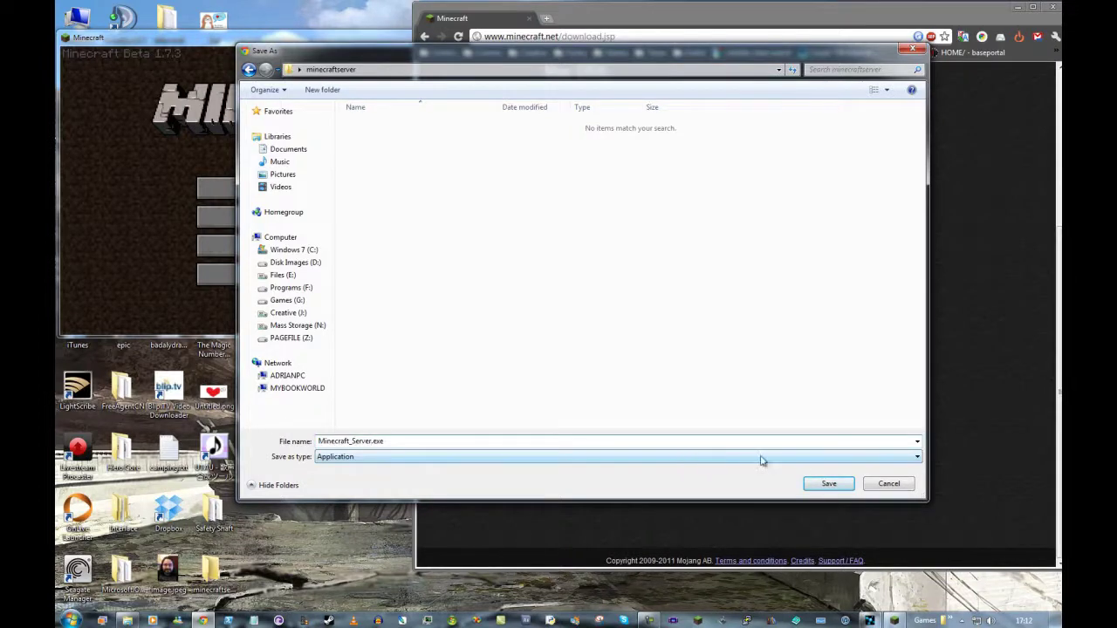
click(822, 483)
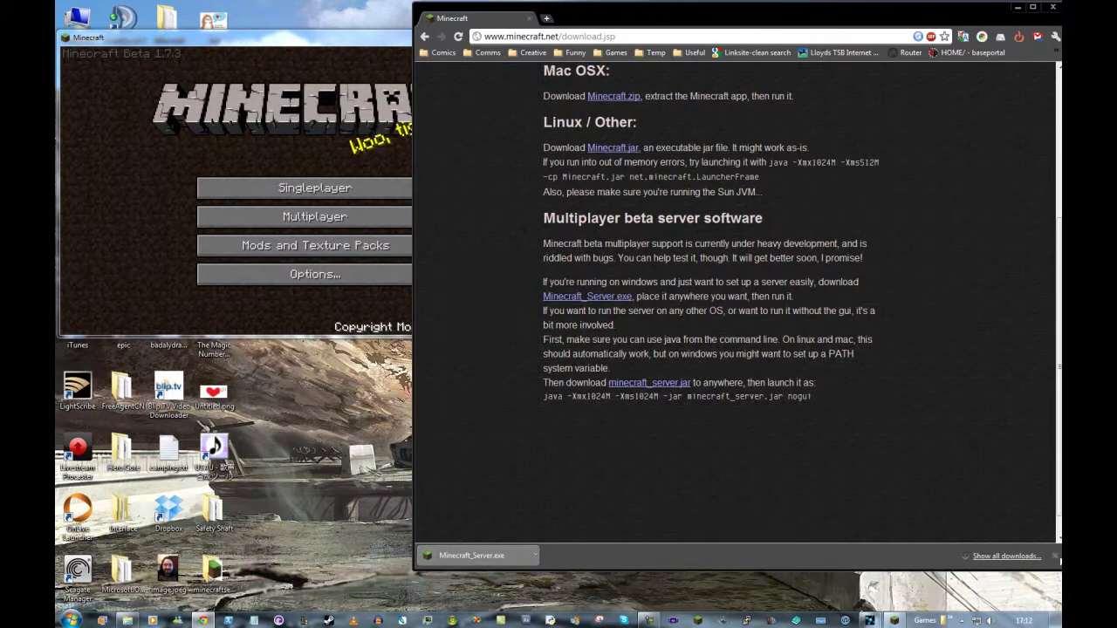
click(1054, 556)
- Open the minecraftserver folder from the desktop and arrange its window clear of the Minecraft client
click(223, 567)
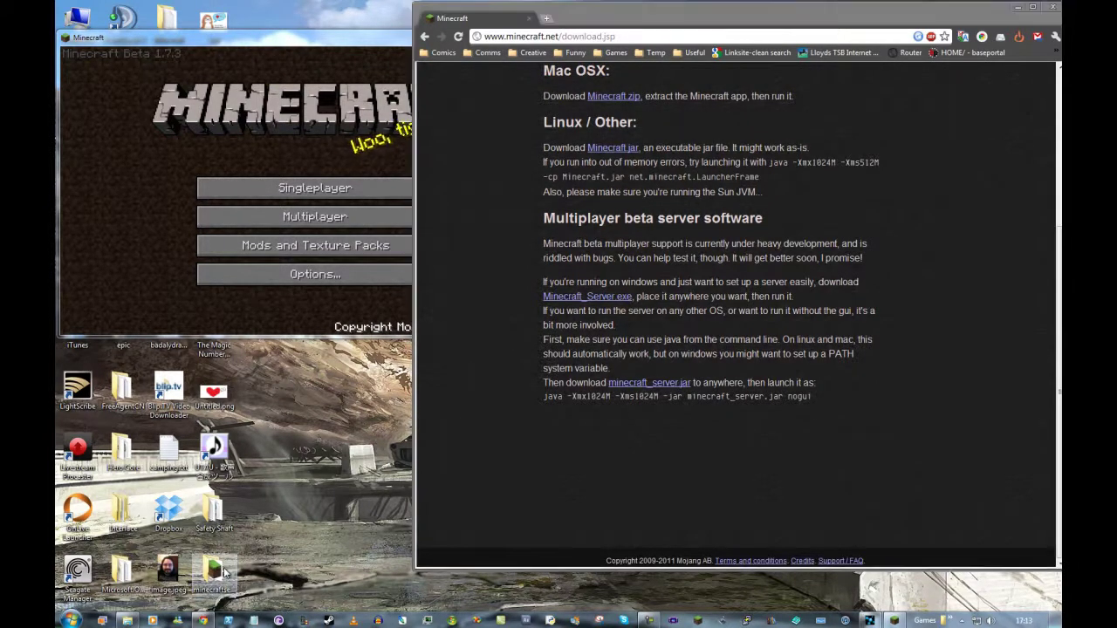
double_click(224, 567)
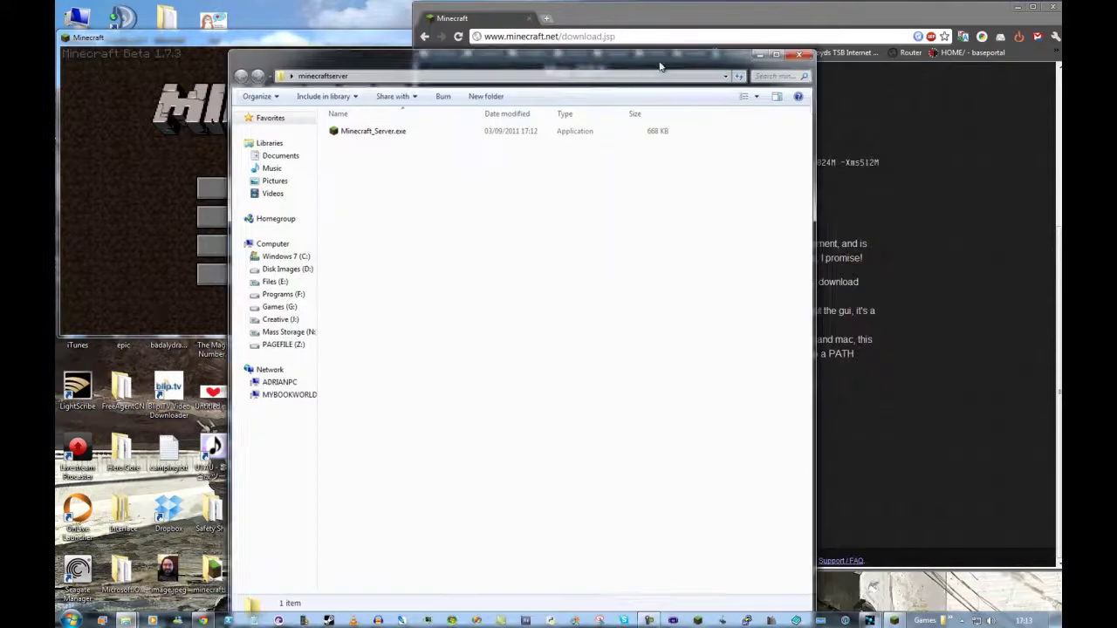
drag(660, 67, 638, 29)
drag(395, 16, 598, 224)
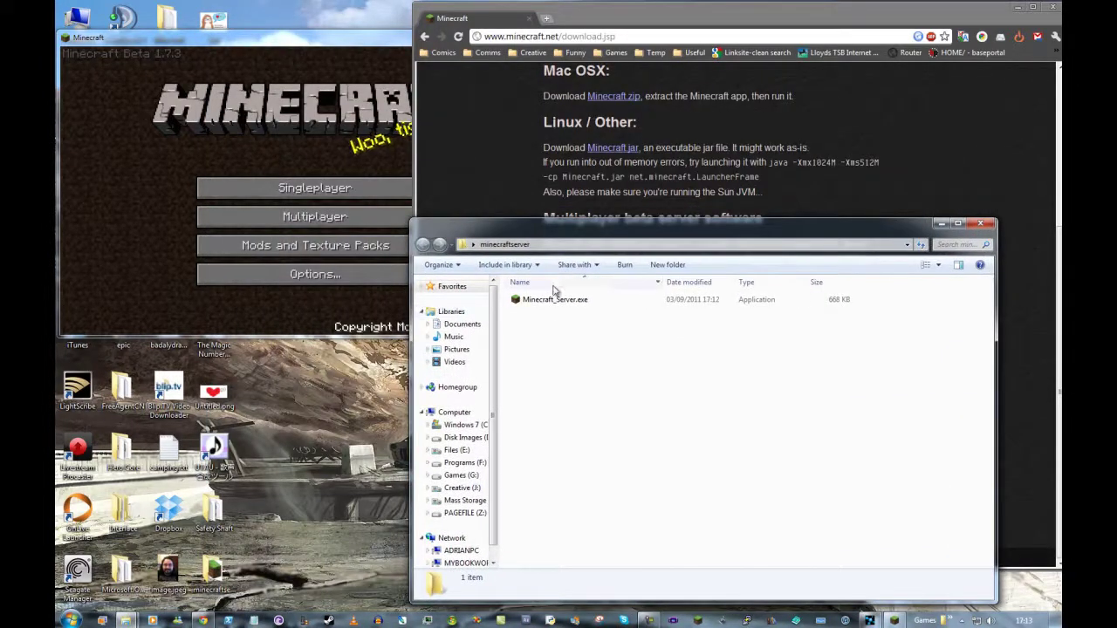
- Run Minecraft_Server.exe despite the security warning and minimise the server window once the spawn area is prepared
double_click(555, 299)
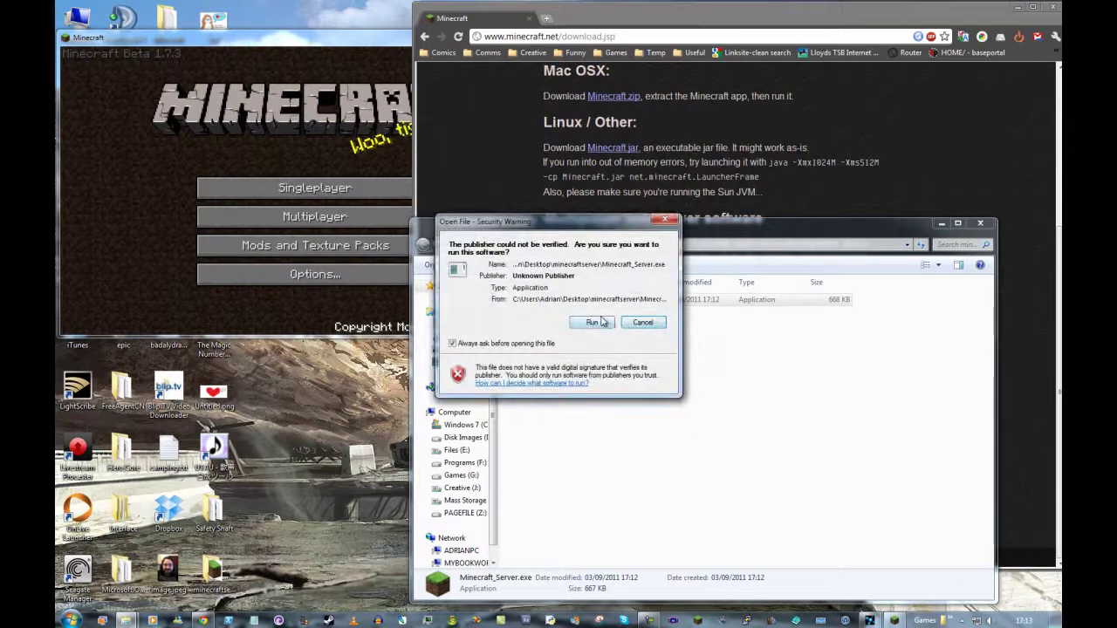
click(600, 324)
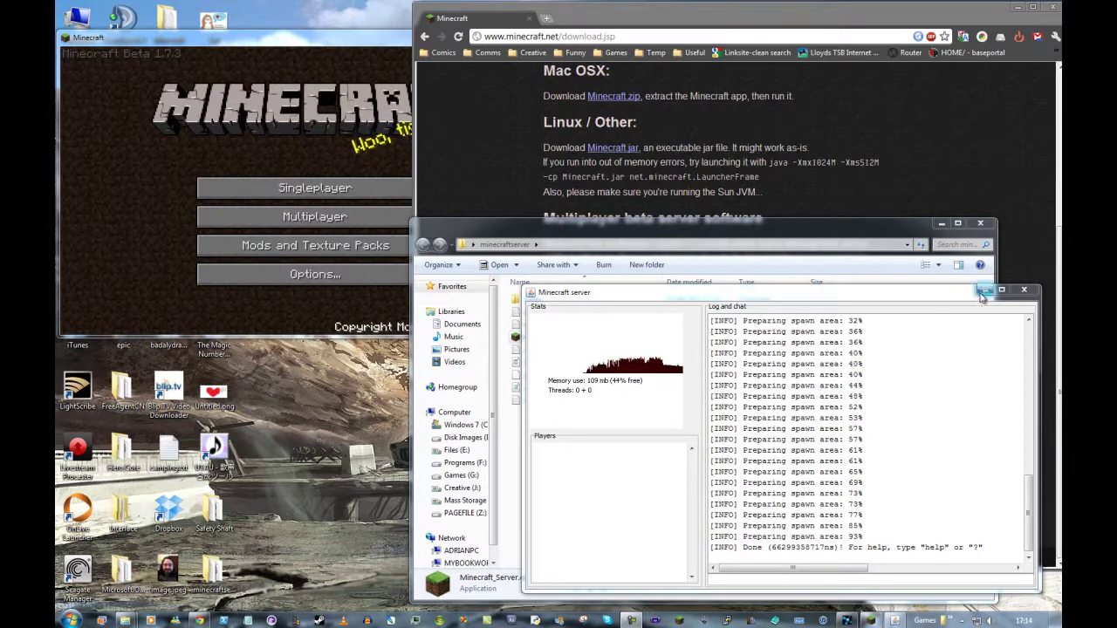
click(1023, 289)
click(623, 443)
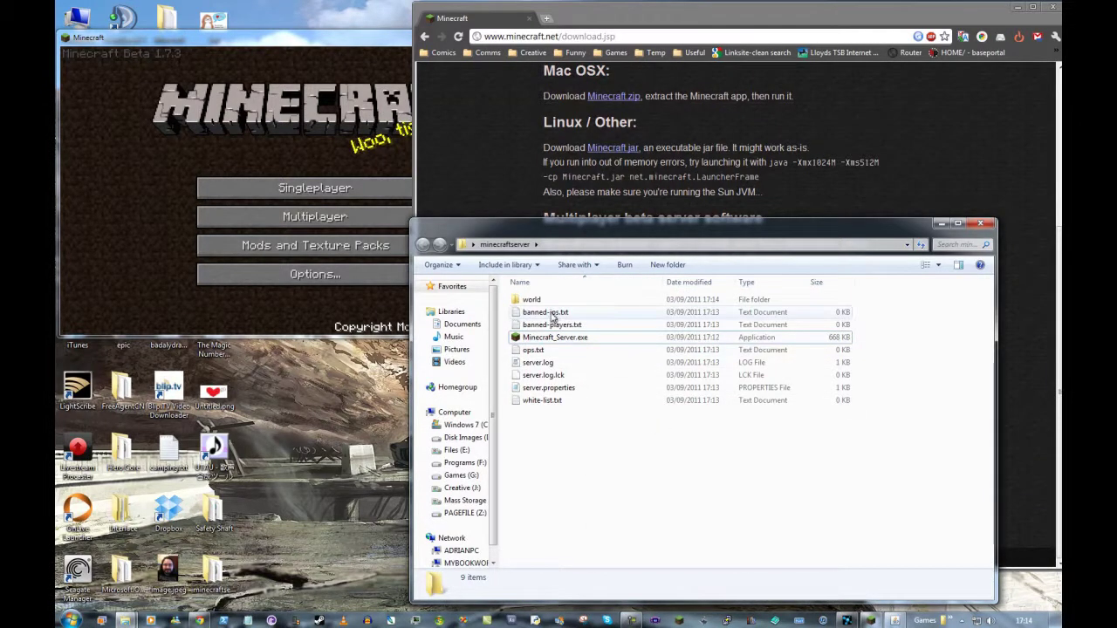
- Connect the Minecraft client to the local server in multiplayer mode
click(359, 216)
click(359, 215)
click(348, 258)
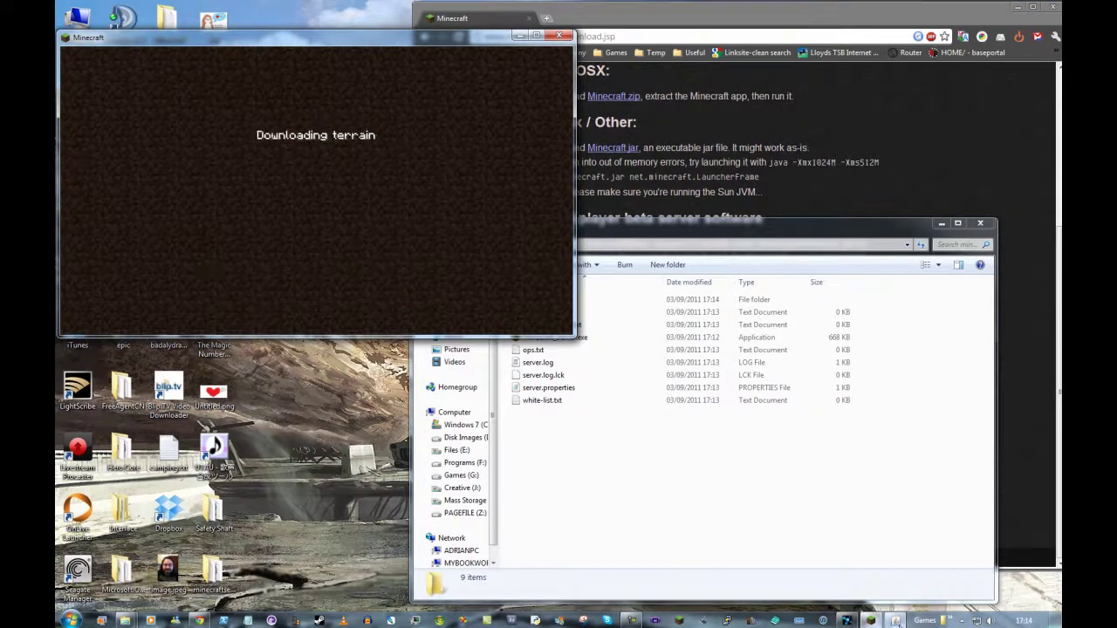
- Bring up the Minecraft server window to check its player list and log, and resume the game
click(894, 620)
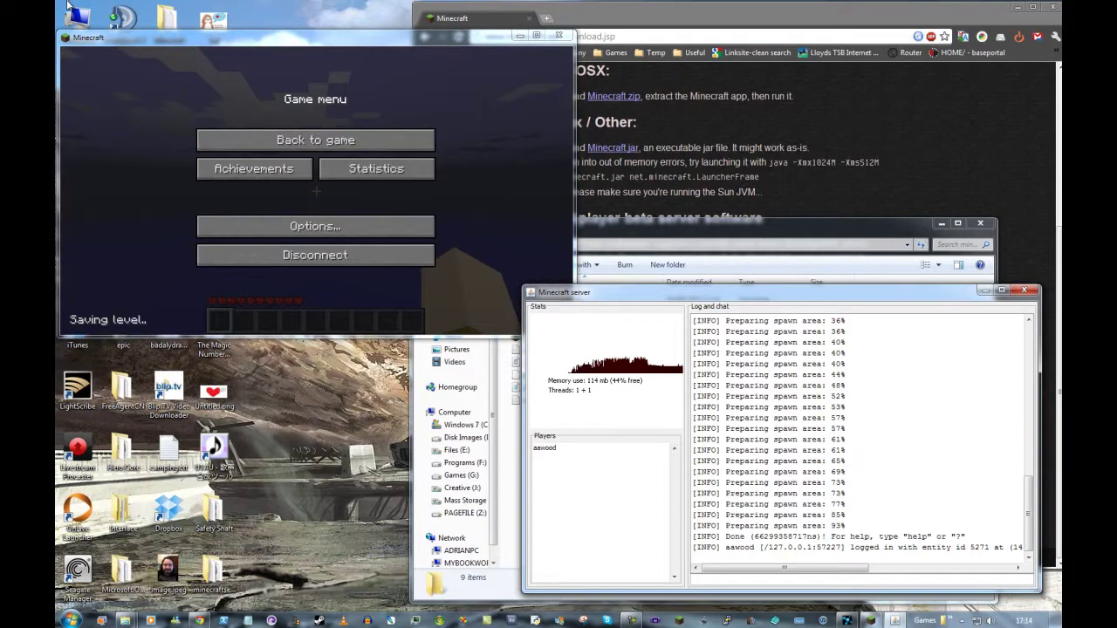
click(258, 96)
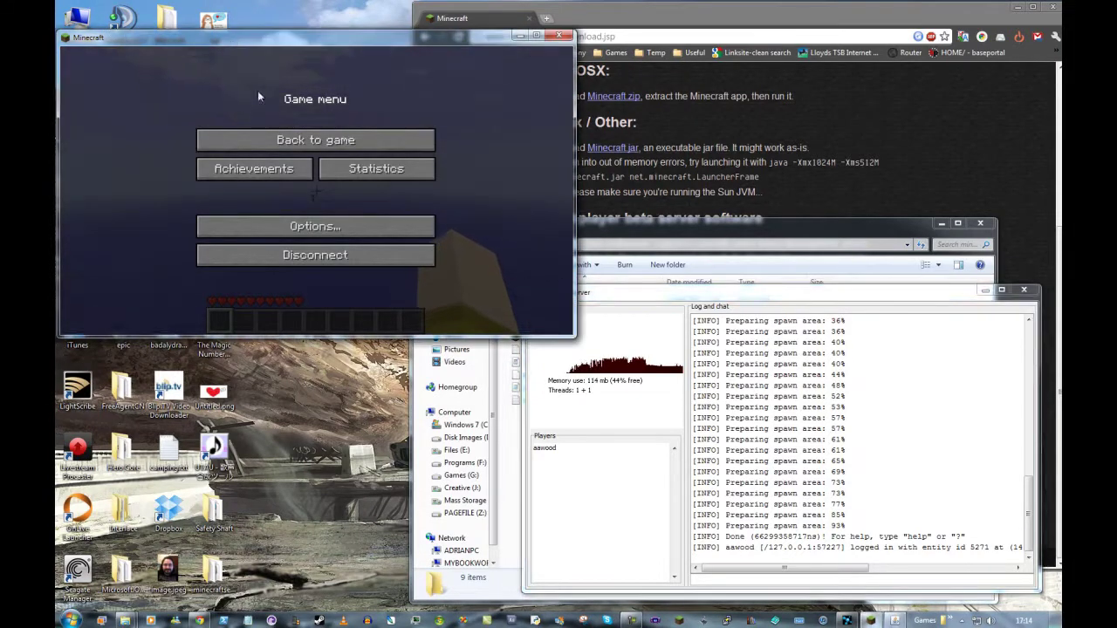
click(319, 142)
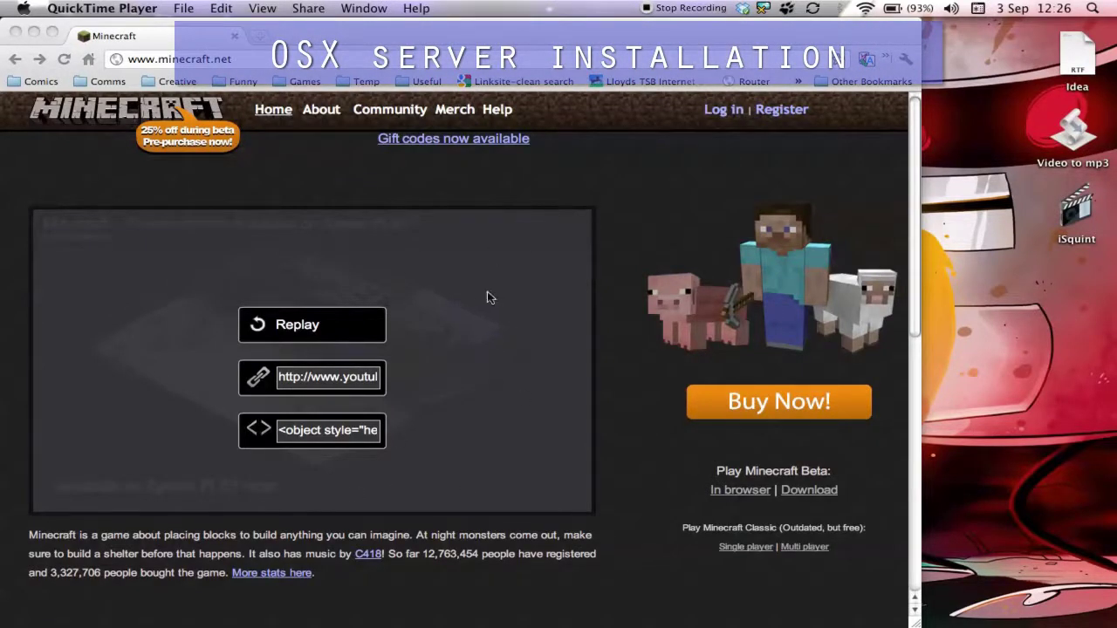
- Open the Minecraft Beta download page in Chrome on the Mac at the multiplayer beta server software section
click(223, 83)
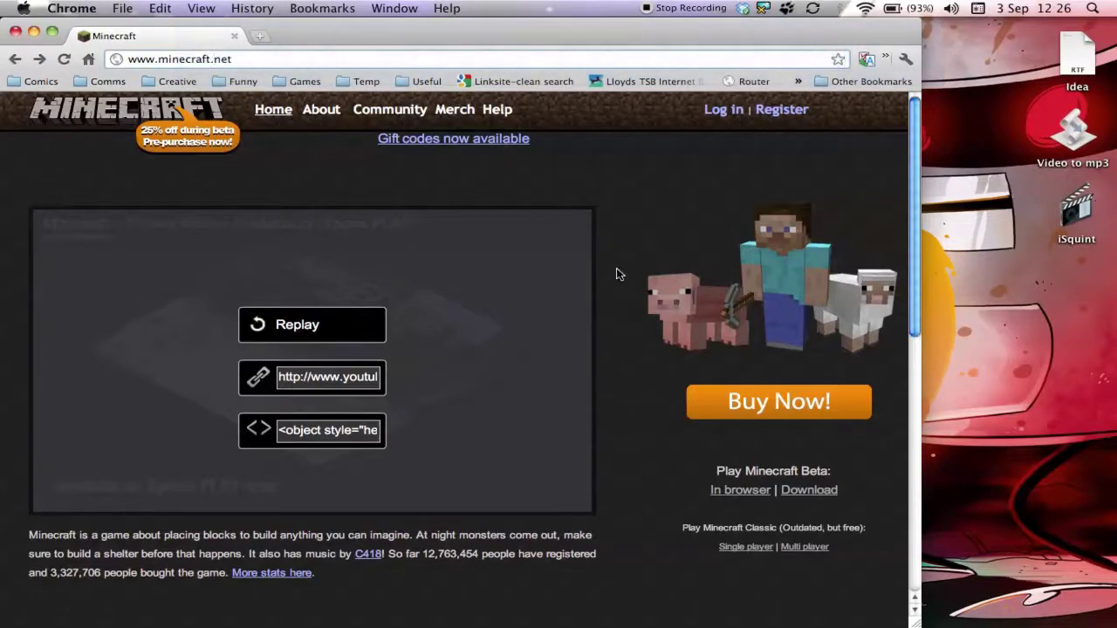
click(808, 492)
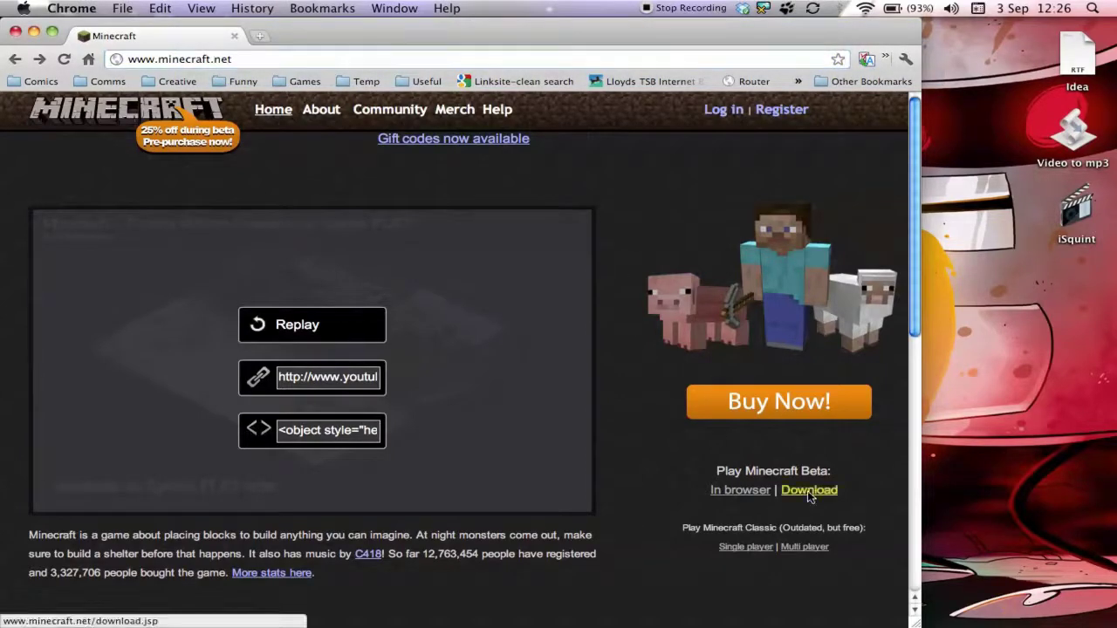
scroll(635, 302, down, 10)
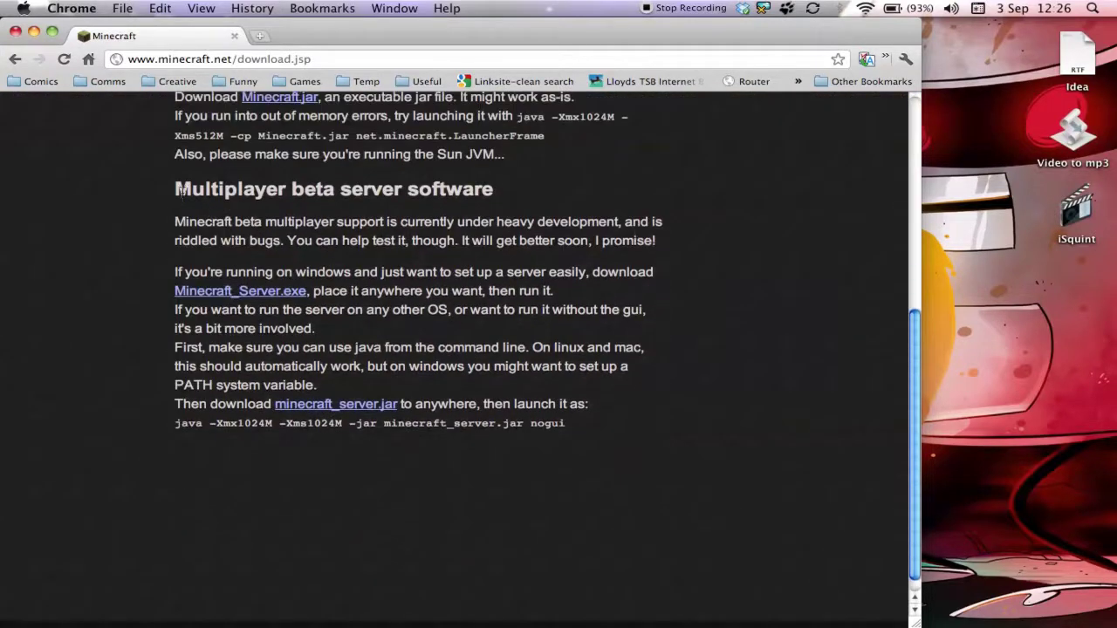
- Review the multiplayer beta server section, highlighting the command-line Java and minecraft_server.jar launch instructions
drag(178, 191, 591, 449)
click(590, 449)
drag(172, 346, 595, 428)
click(593, 428)
- Open a Terminal window, place it beside the download instructions, and return to Chrome
mouse_move(1113, 362)
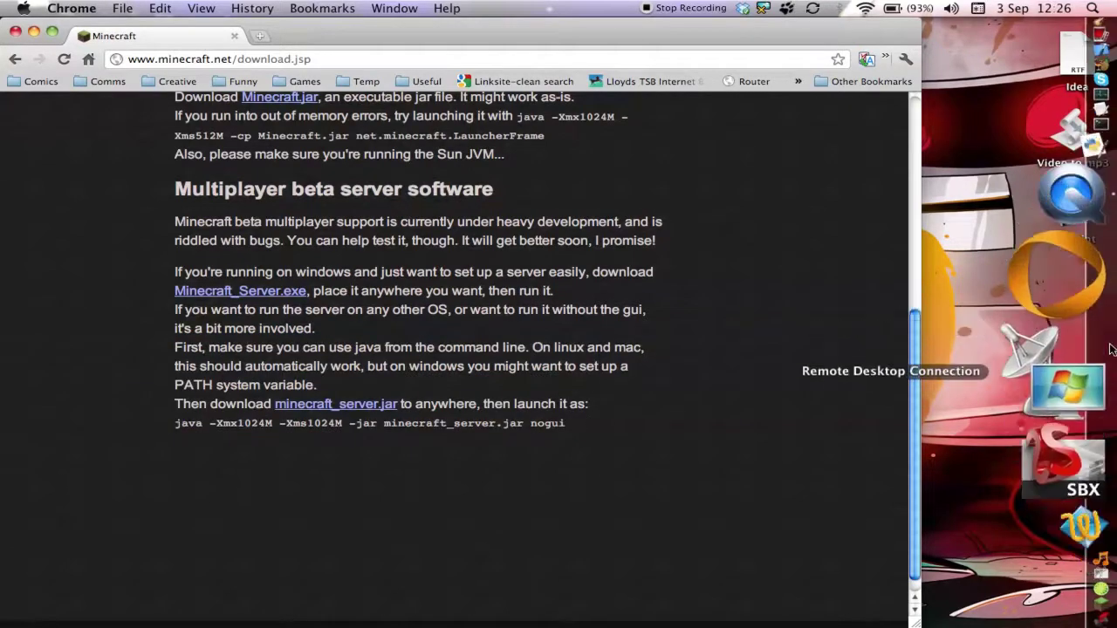
click(1104, 295)
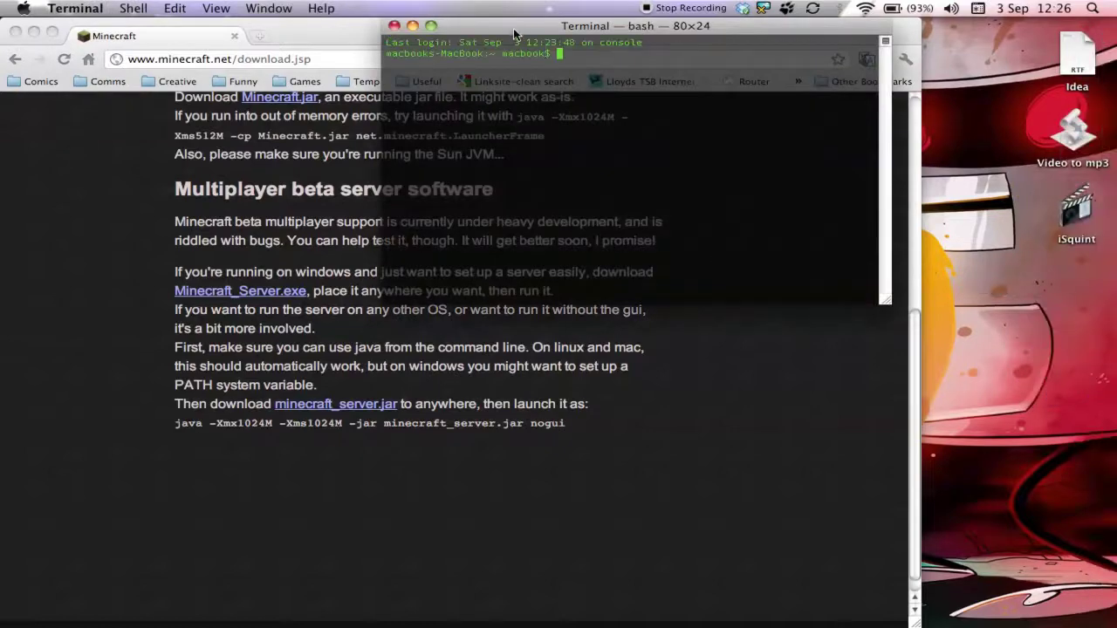
drag(513, 28, 704, 5)
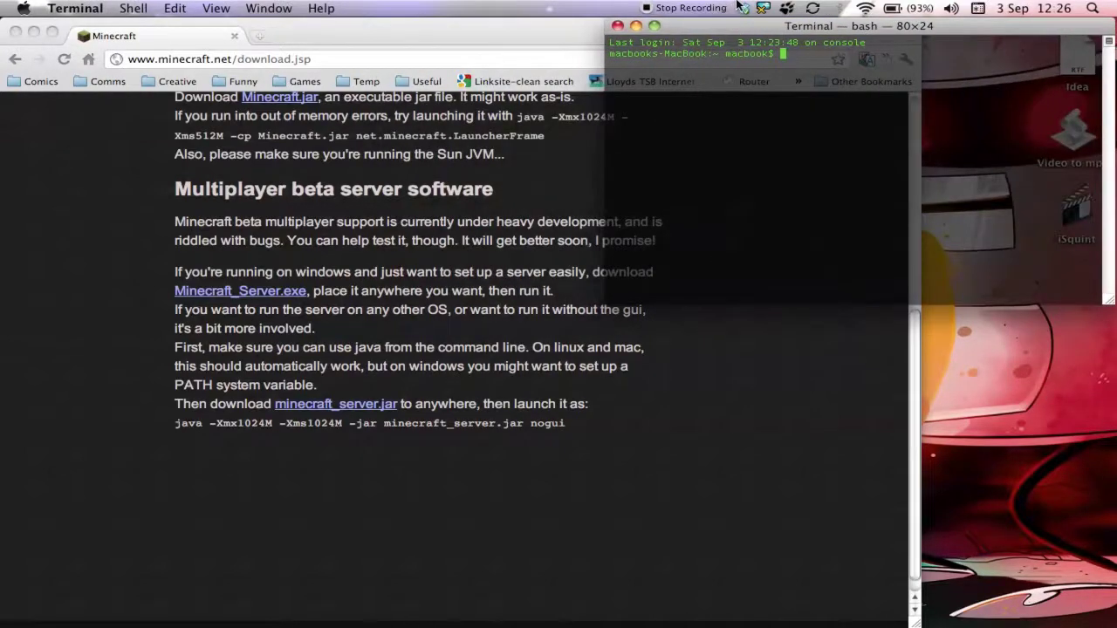
click(486, 335)
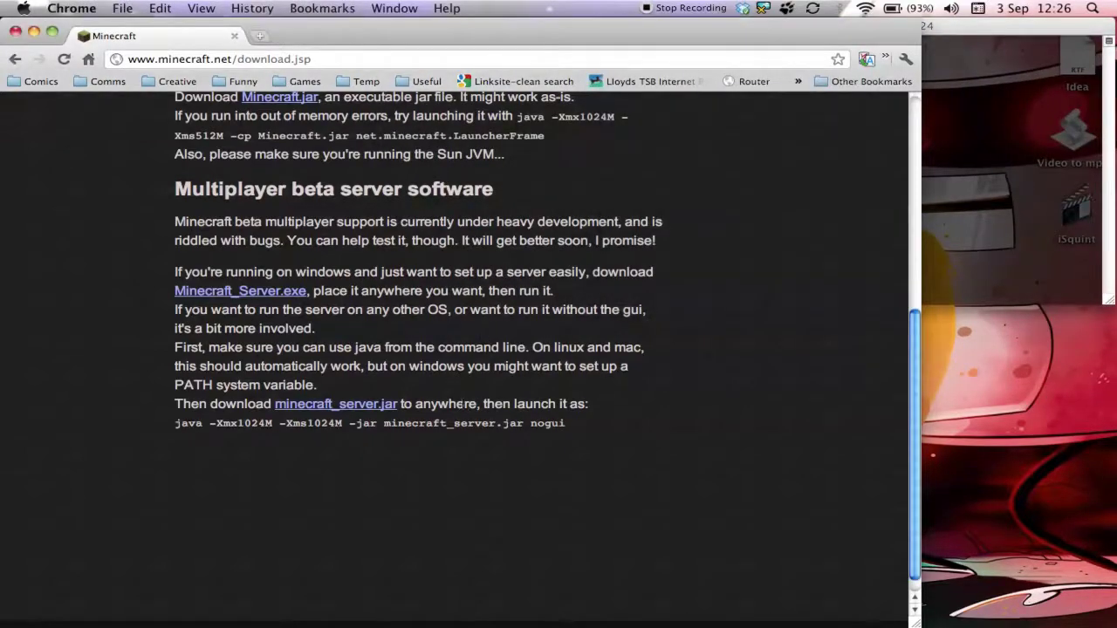
- Start saving the linked minecraft_server.jar file and choose the Desktop as the save location
right_click(363, 406)
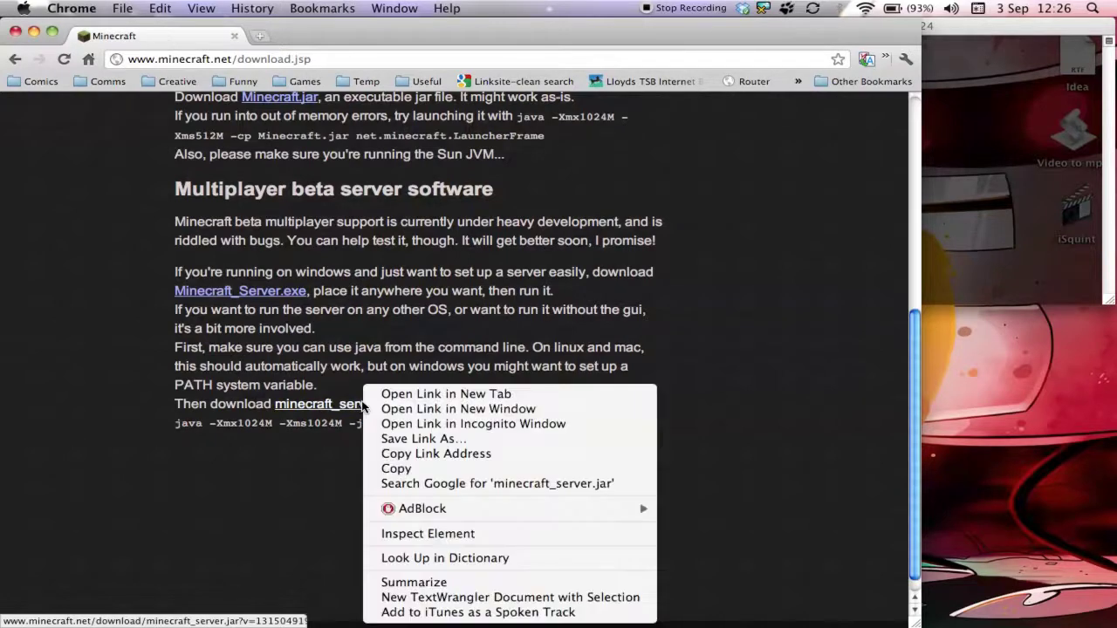
click(432, 443)
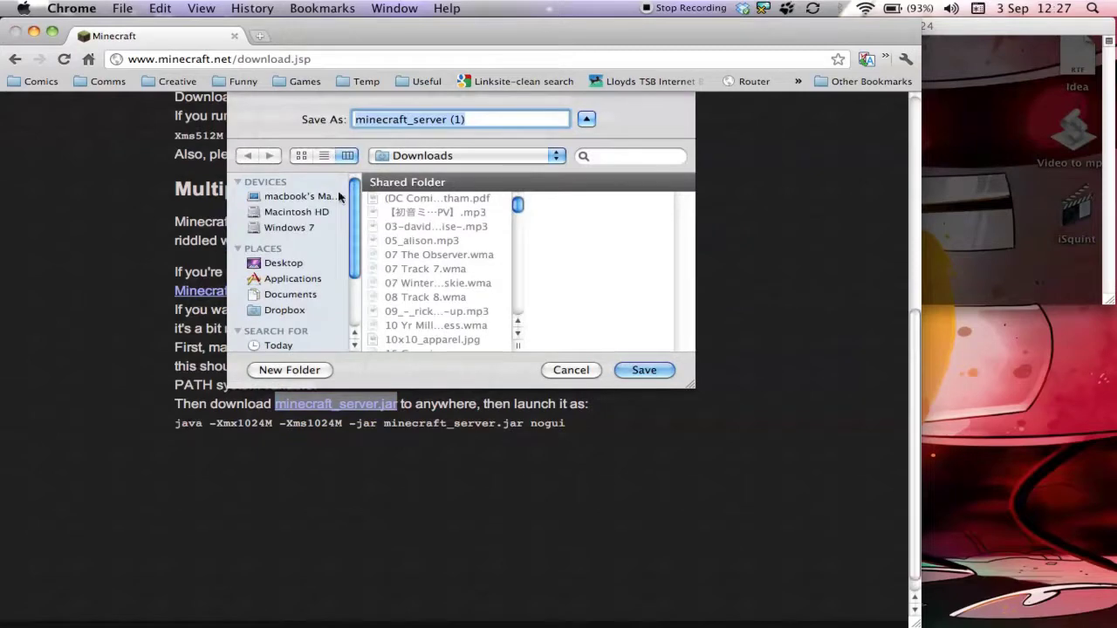
click(427, 153)
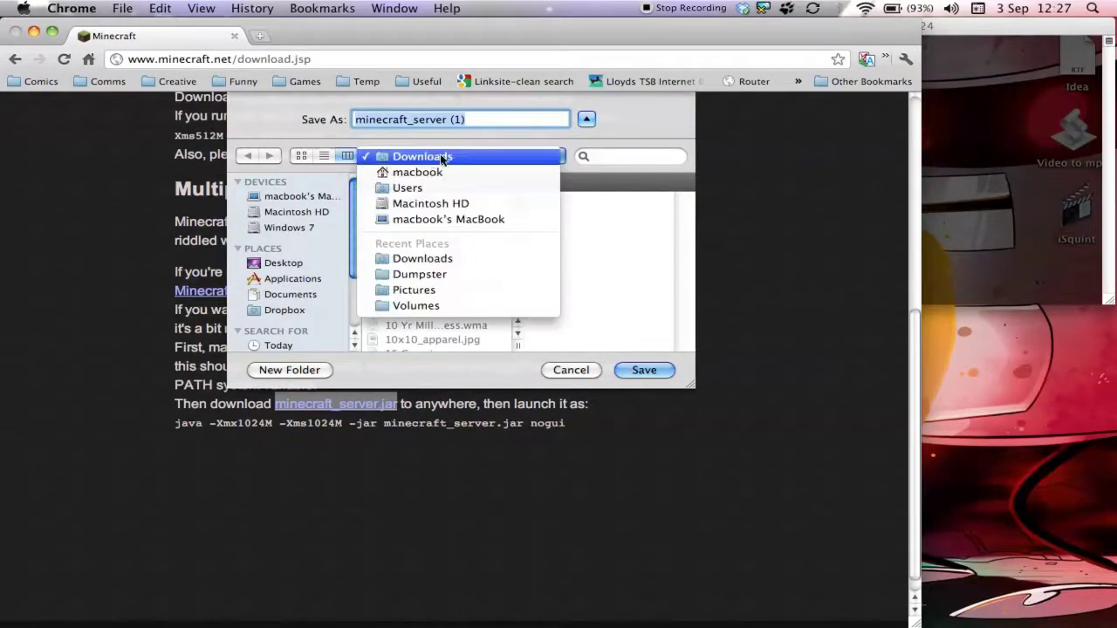
click(442, 155)
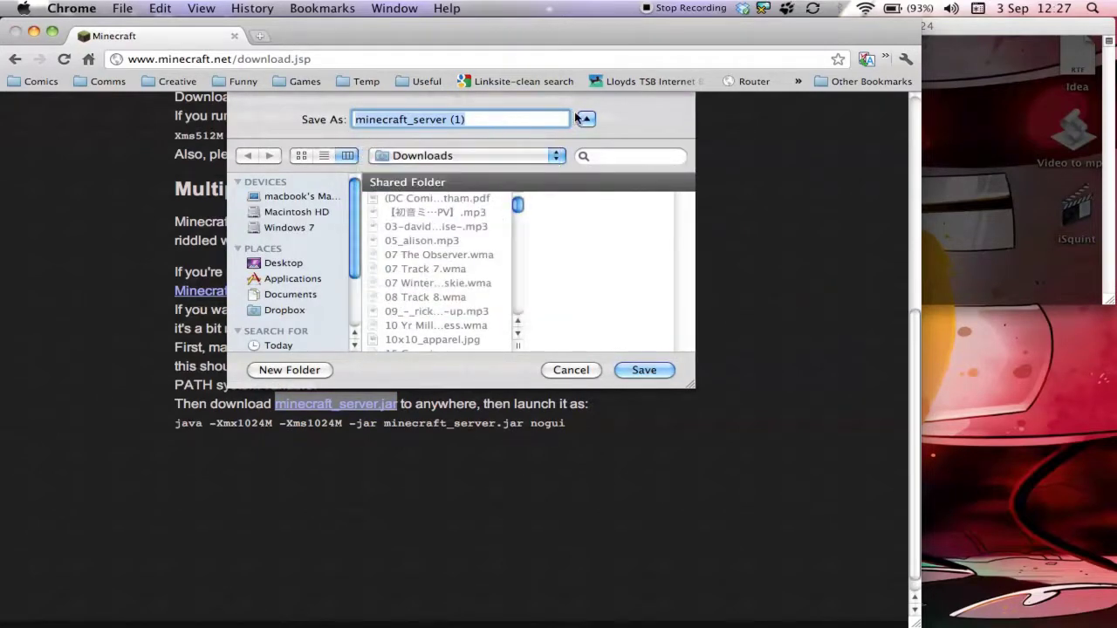
click(566, 157)
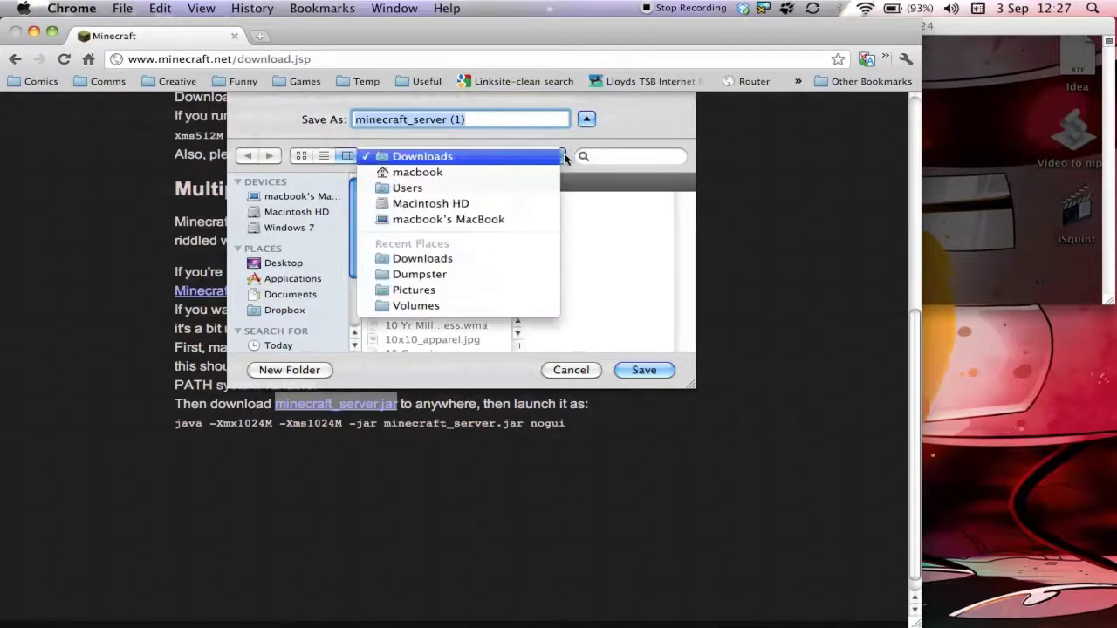
click(566, 157)
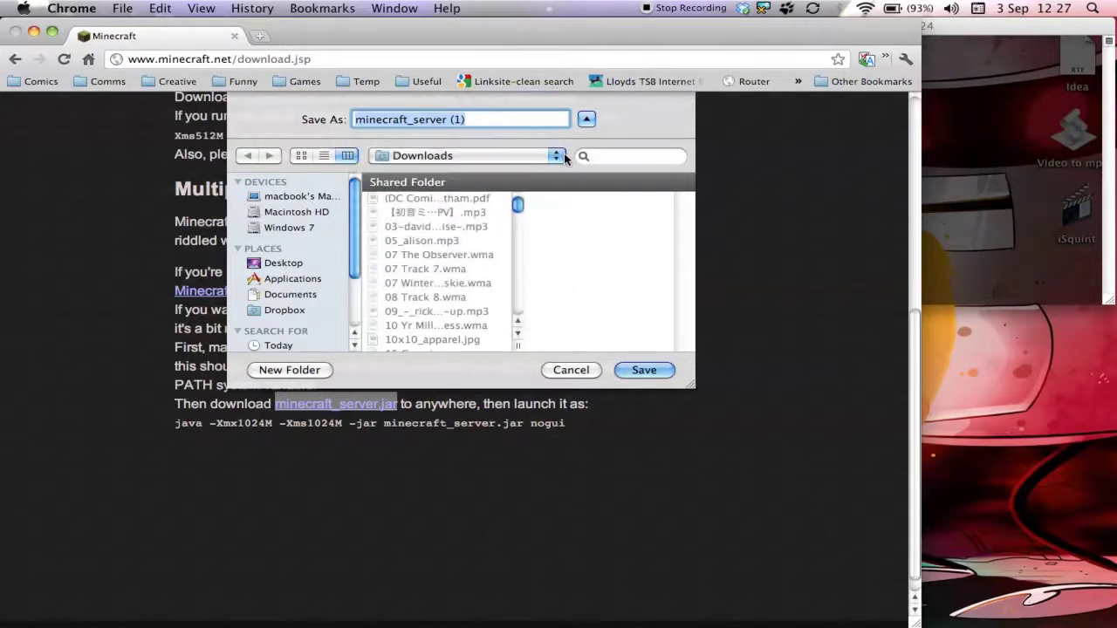
click(282, 264)
- Create a folder named "minecraft server" on the Desktop and save the server jar into it
click(314, 369)
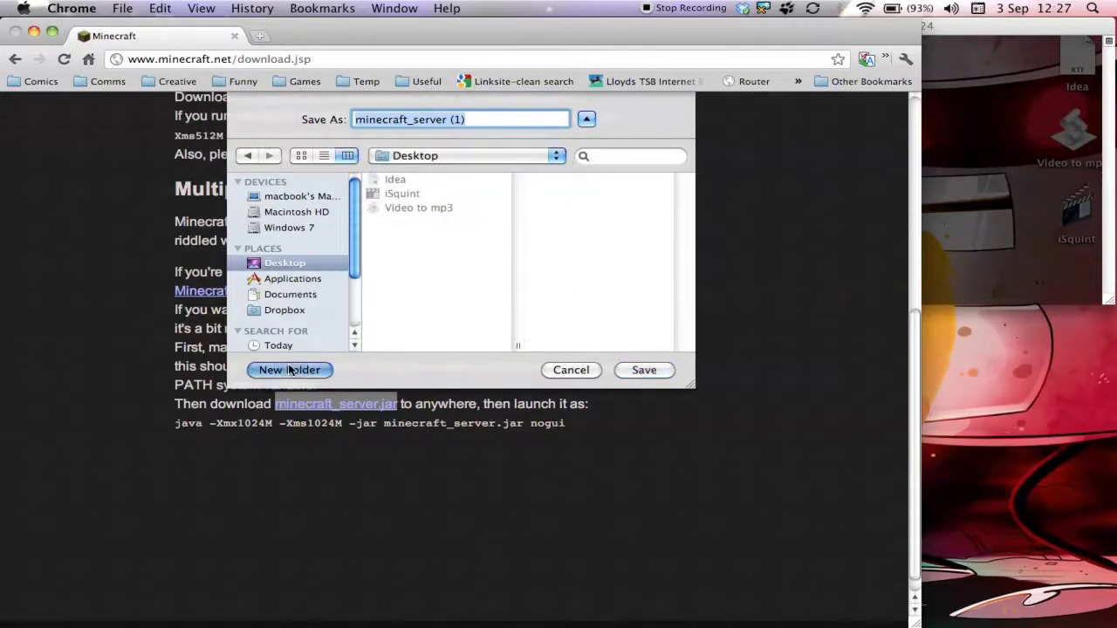
text(minecraft )
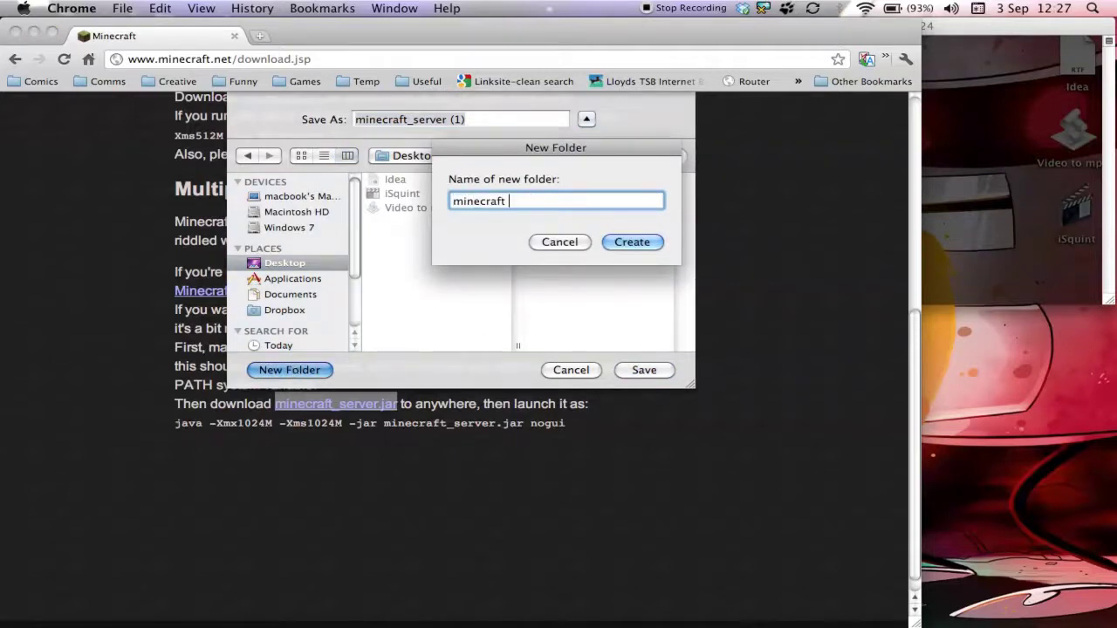
text(server)
click(629, 243)
click(546, 245)
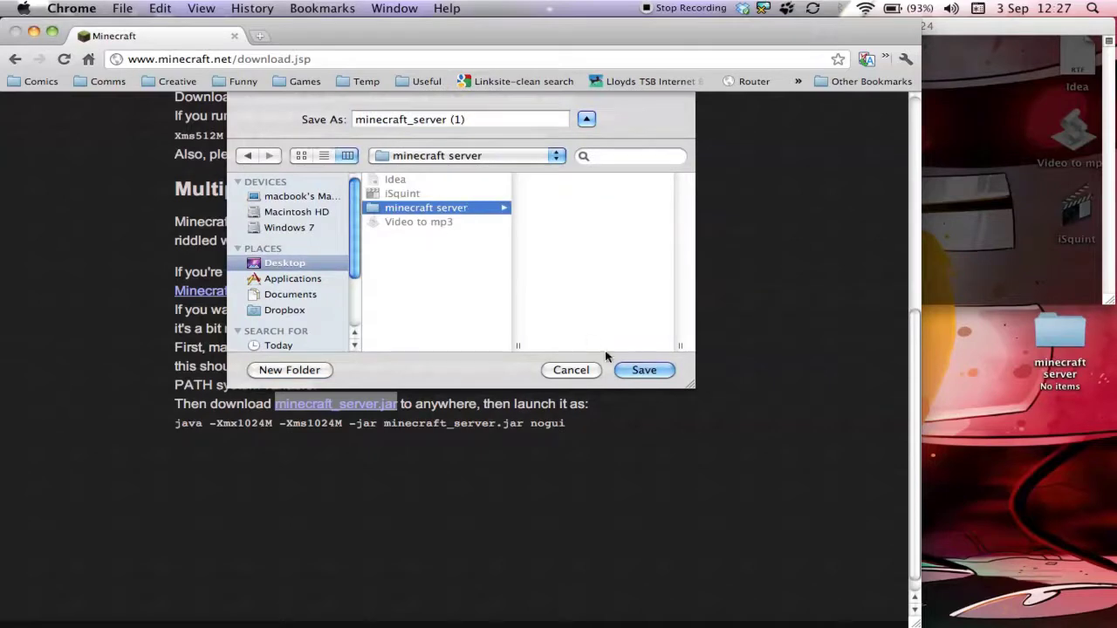
click(644, 370)
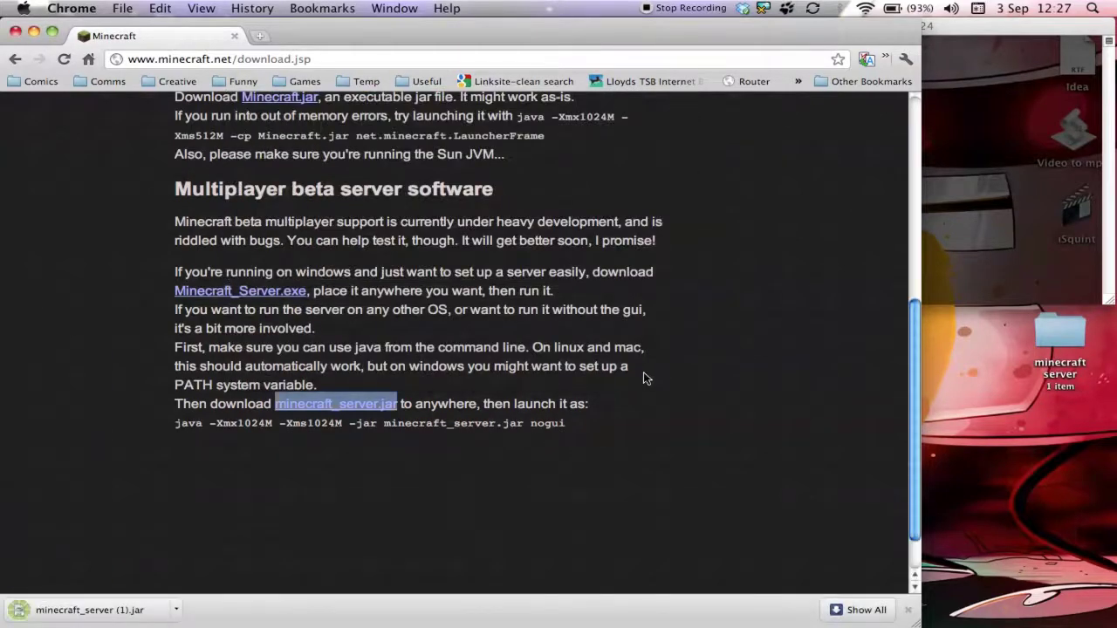
- Quit Chrome, open the minecraft server folder from the desktop, and move its window clear of the Terminal window
click(56, 8)
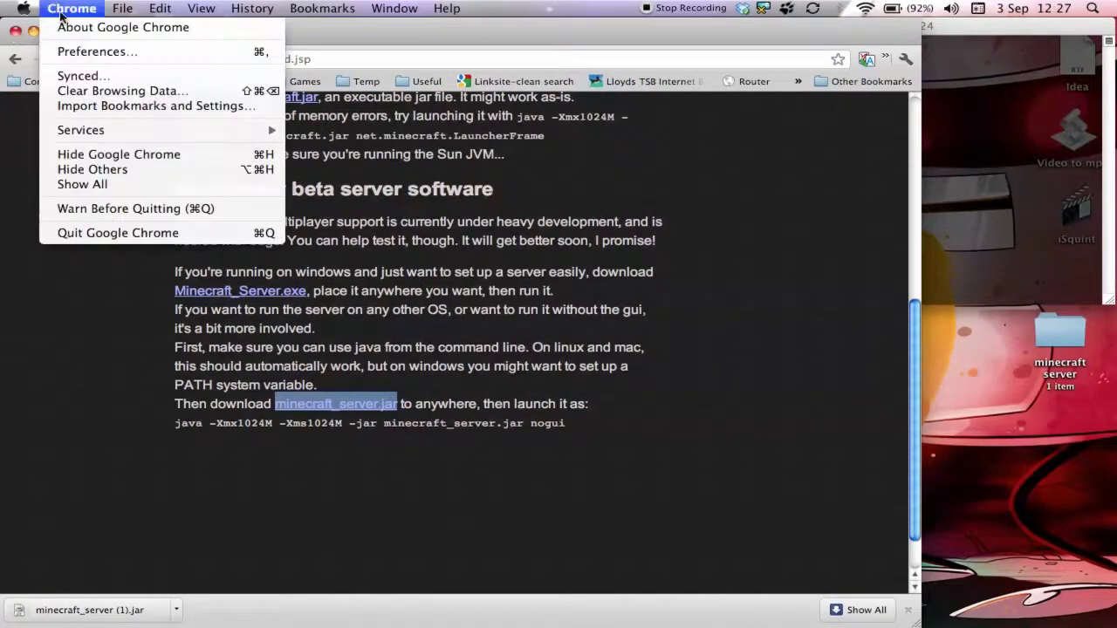
click(147, 234)
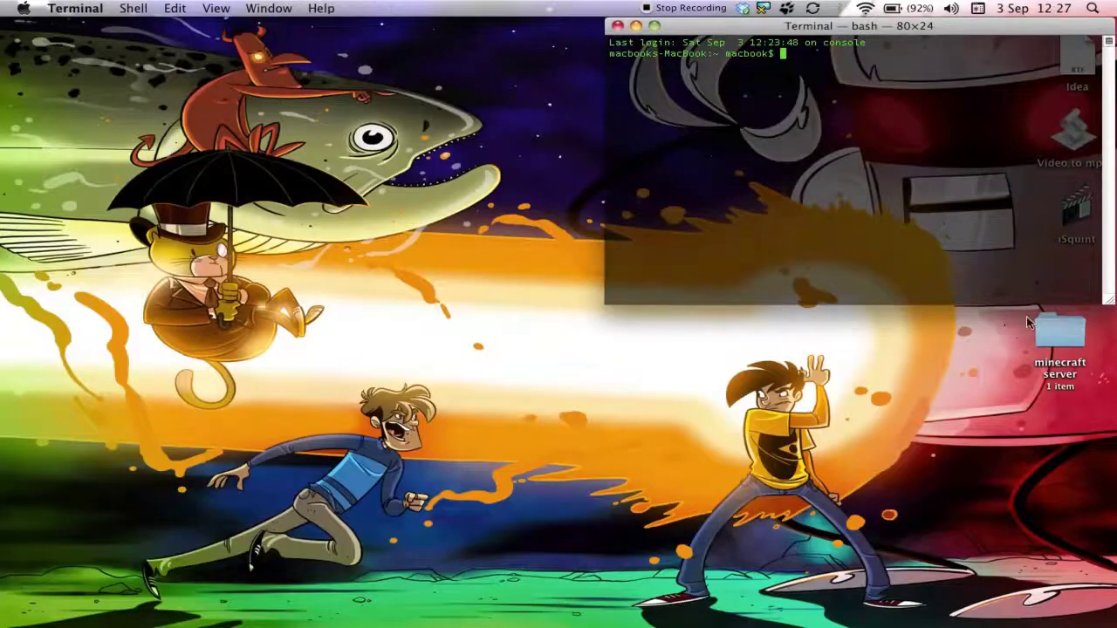
click(1062, 329)
double_click(1061, 328)
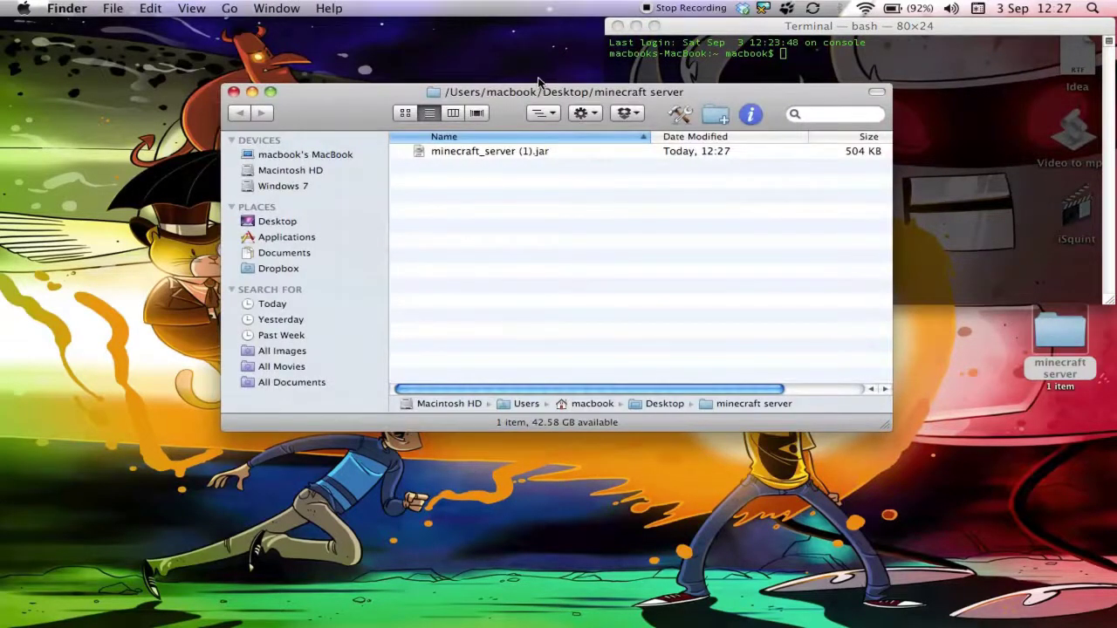
drag(537, 92, 325, 279)
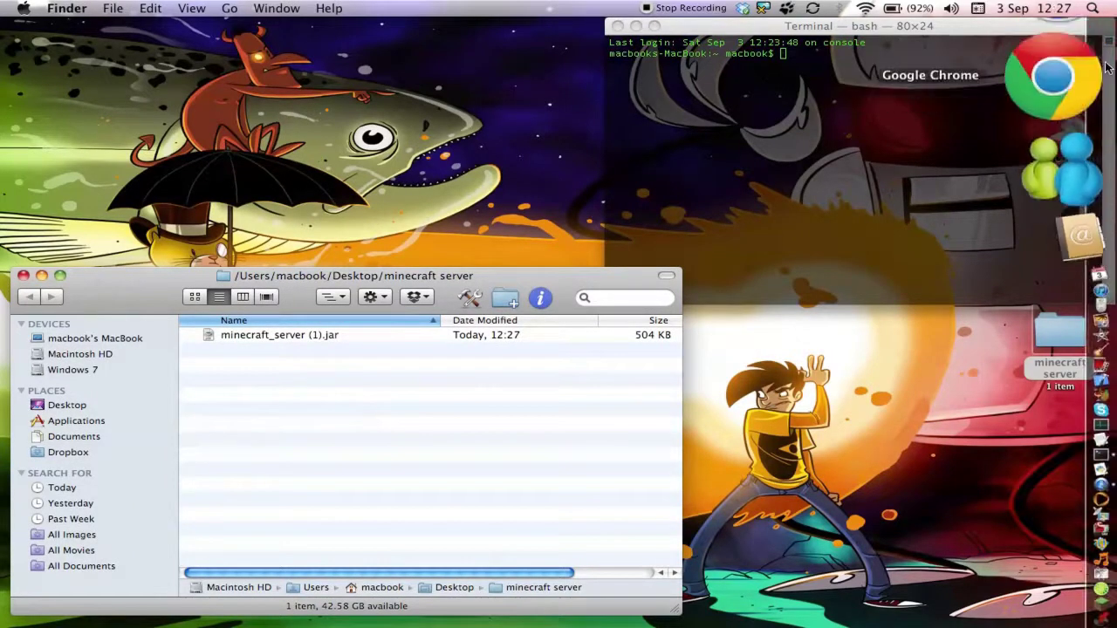
- Reopen Chrome and copy the launch command "java -Xmx1024M -Xms1024M -jar minecraft_server.jar nogui" from the Minecraft download page
click(1106, 68)
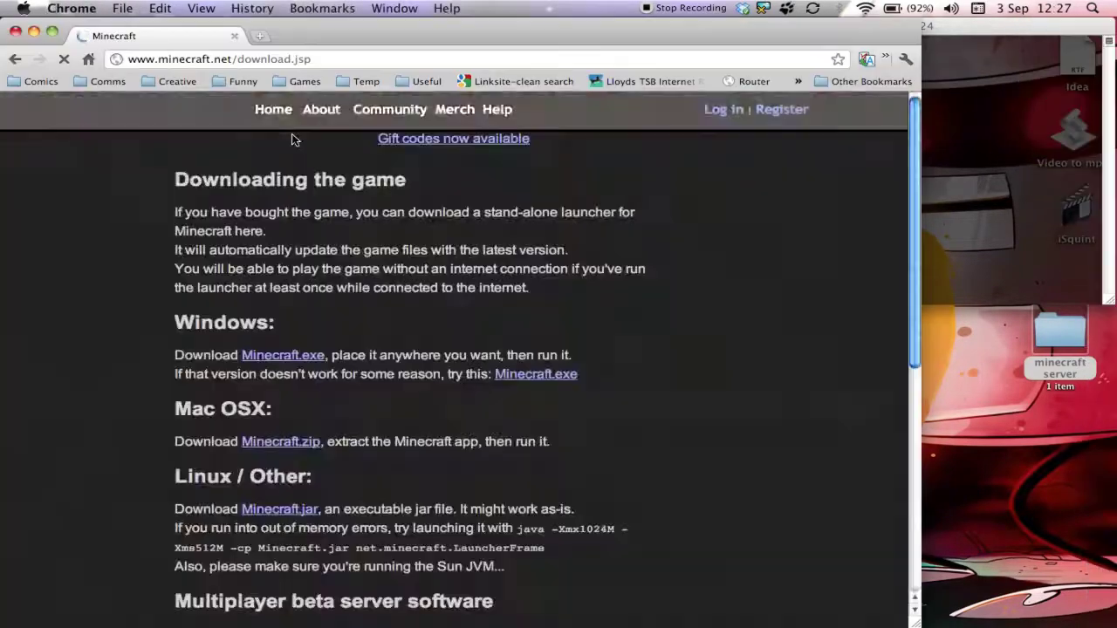
scroll(316, 327, down, 5)
drag(176, 424, 588, 420)
key(super+c)
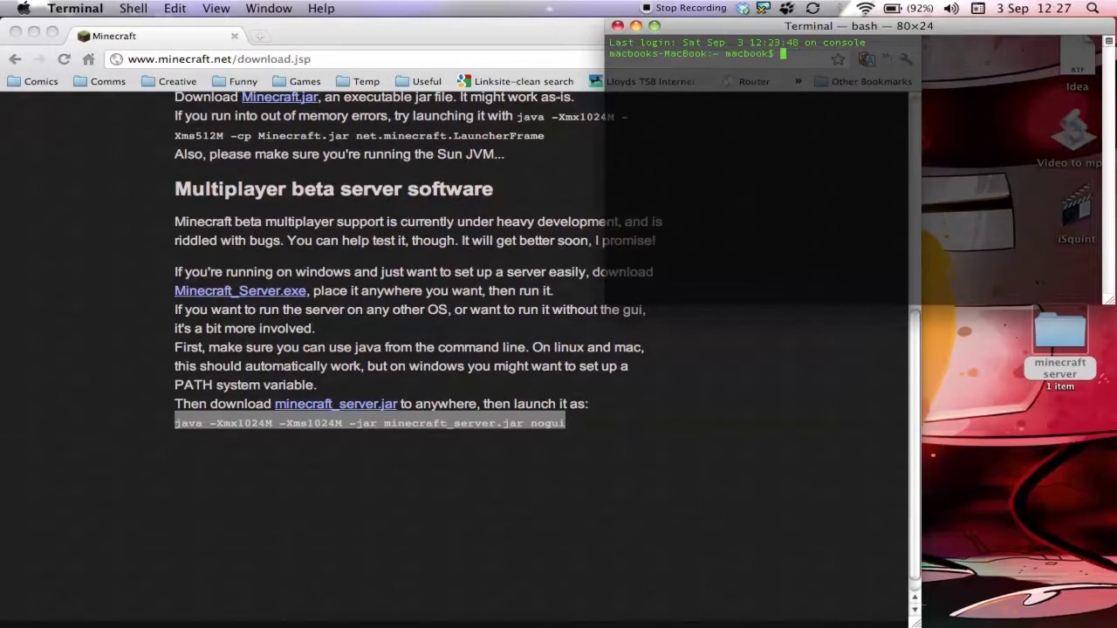
- Switch to Terminal, change to the Desktop directory with cd Desktop/ and list its contents with ls
text(des)
key(BackSpace)
key(BackSpace)
key(BackSpace)
key(BackSpace)
text(De)
key(Tab)
key(Return)
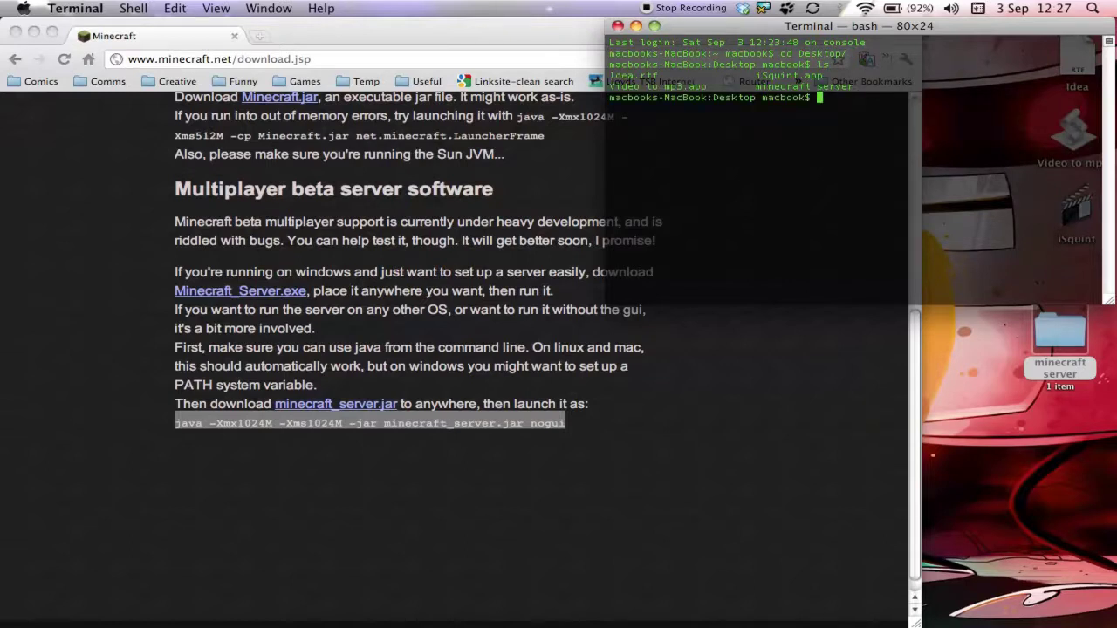
- Change into the minecraft server directory with cd and list its files with ls
text(cd mi)
key(Tab)
key(Return)
text(ls)
key(Return)
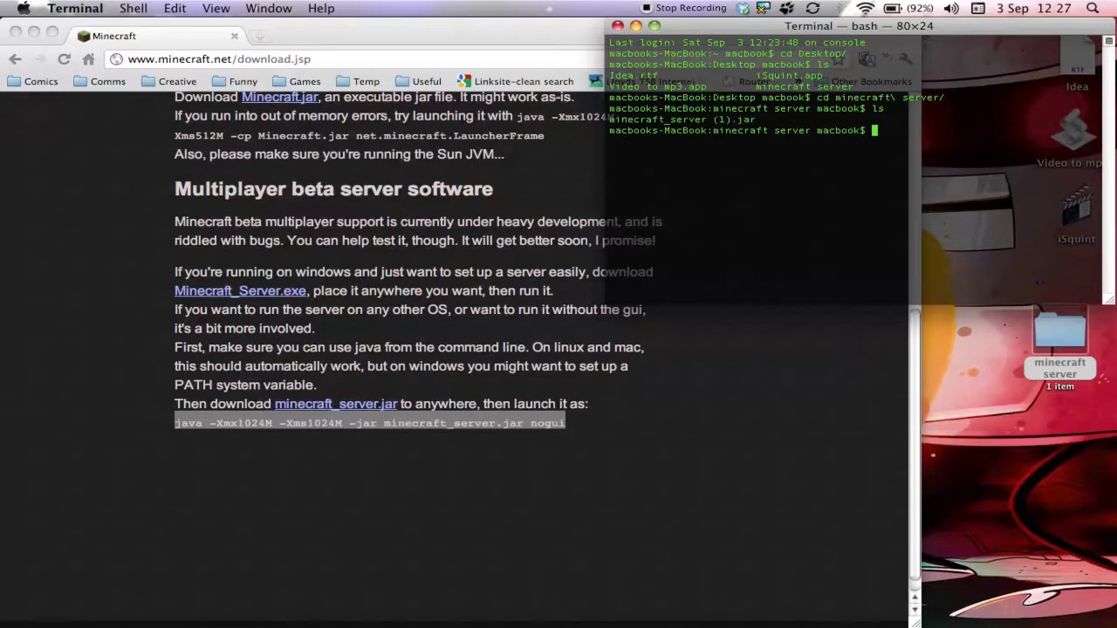
- Rename "minecraft_server (1).jar" to "minecraft_server.jar", trying the rename command first and then using mv
text(rename)
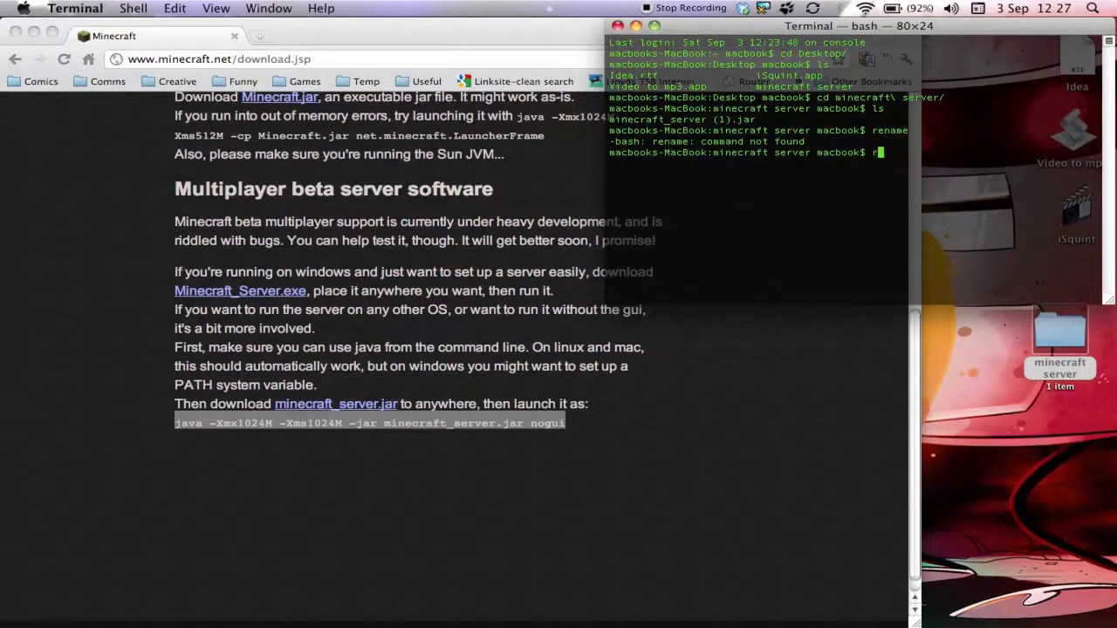
key(BackSpace)
key(BackSpace)
text(mv min)
key(Tab)
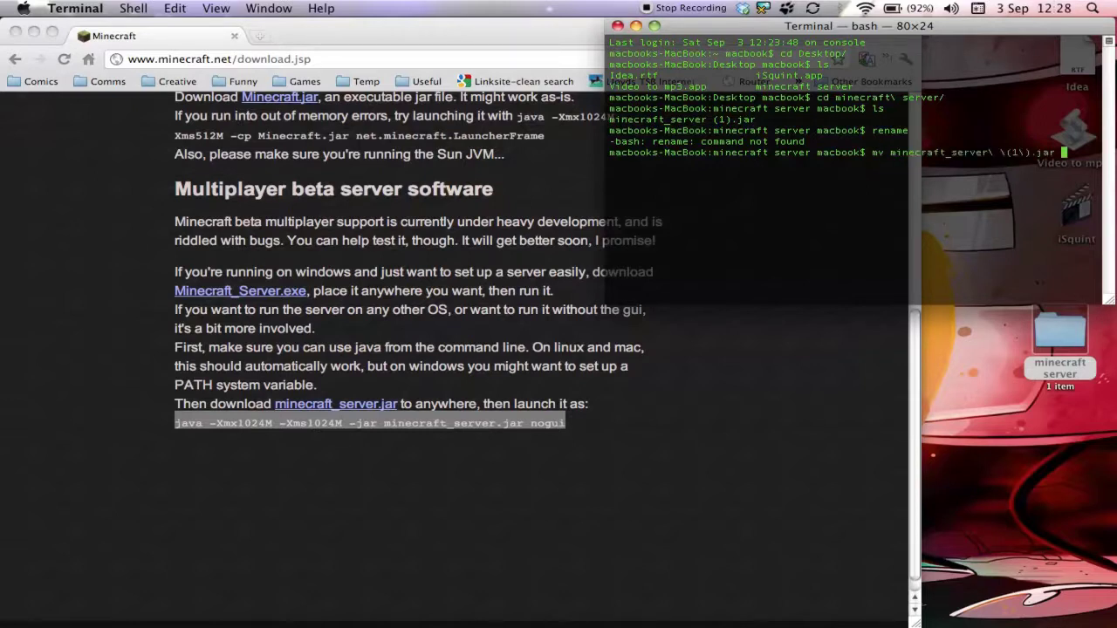
text(min)
key(Tab)
key(BackSpace)
key(BackSpace)
key(BackSpace)
key(BackSpace)
key(BackSpace)
key(BackSpace)
key(Return)
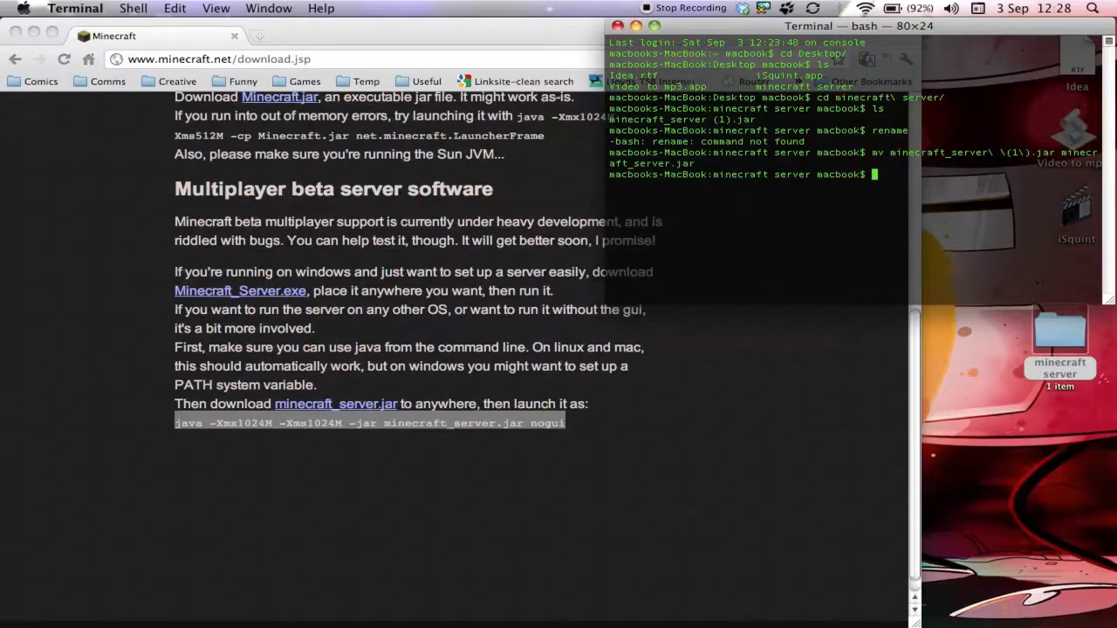
- List the folder's files again and start the server with "java -Xmx1024M -Xms1024M -jar minecraft_server.jar nogui"
text(ls)
key(Return)
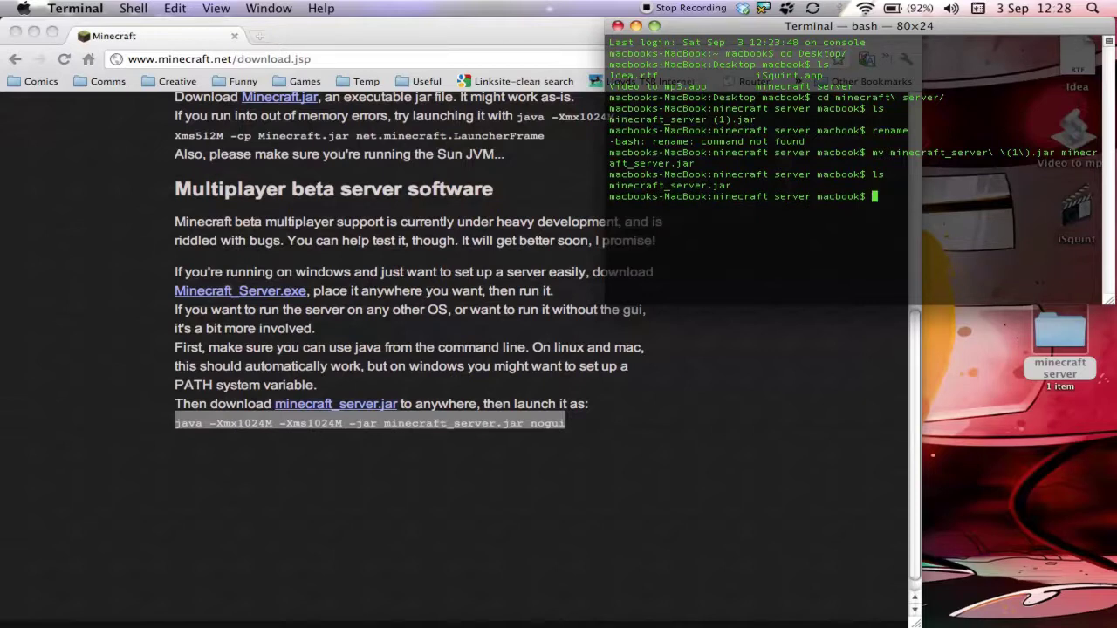
key(super+v)
key(Return)
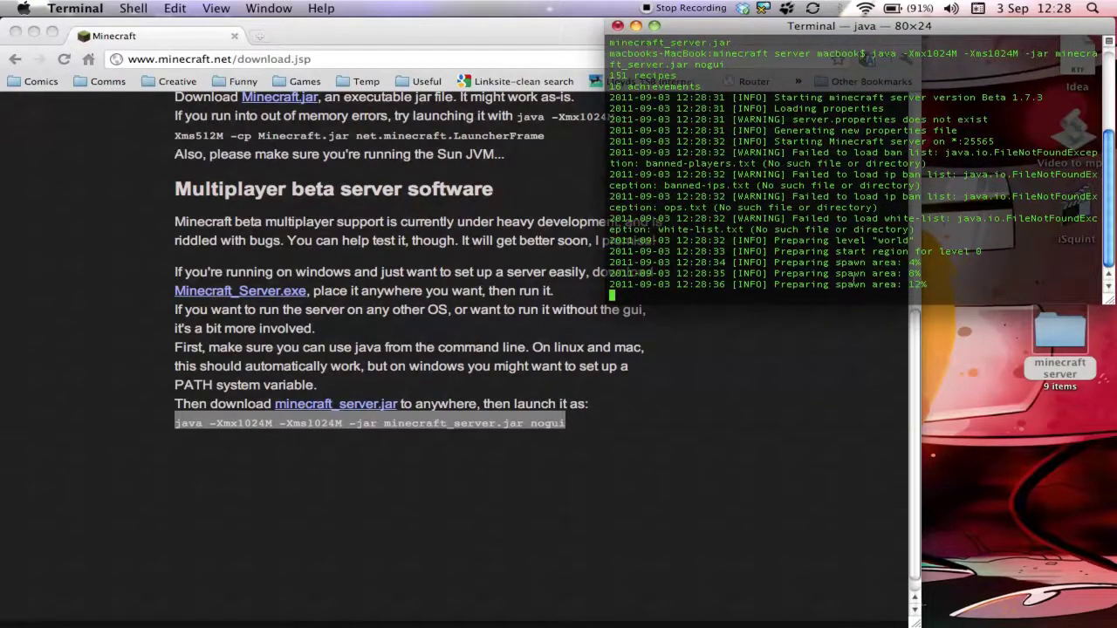
- Switch to Minecraft and connect to the multiplayer server at localhost
mouse_move(1115, 454)
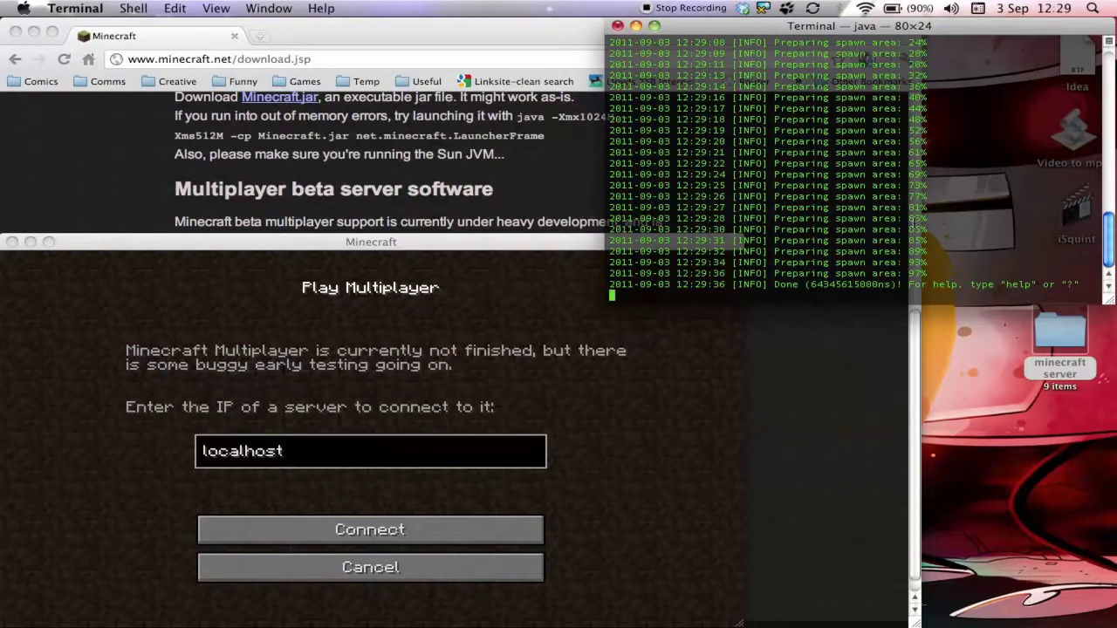
click(505, 516)
click(501, 527)
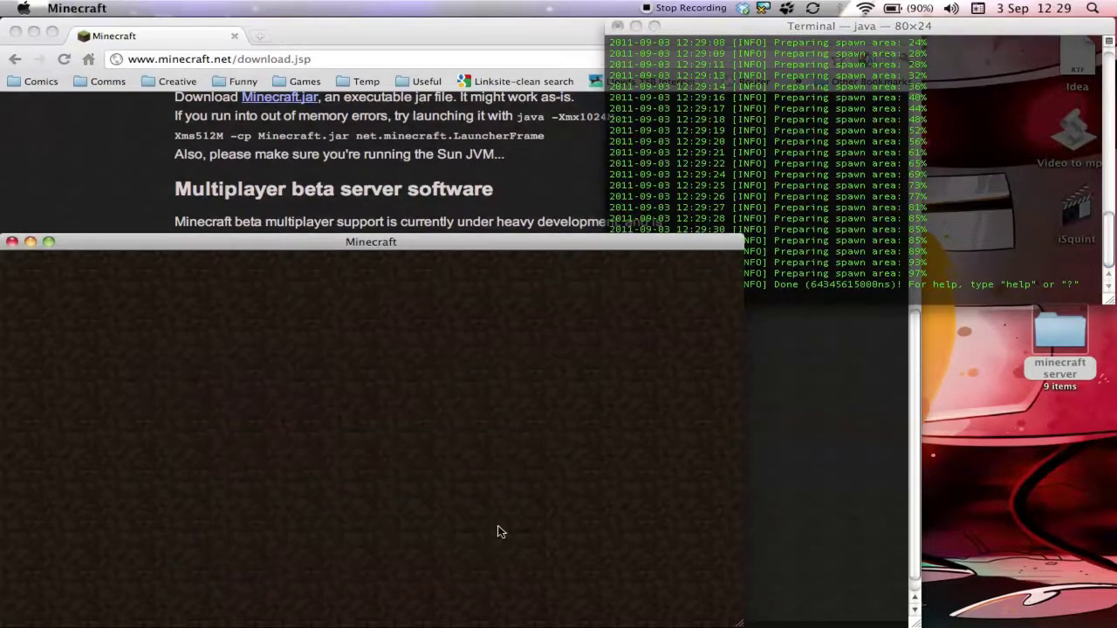
- Bring the Terminal window forward and check the player's login entry in the server log
click(917, 46)
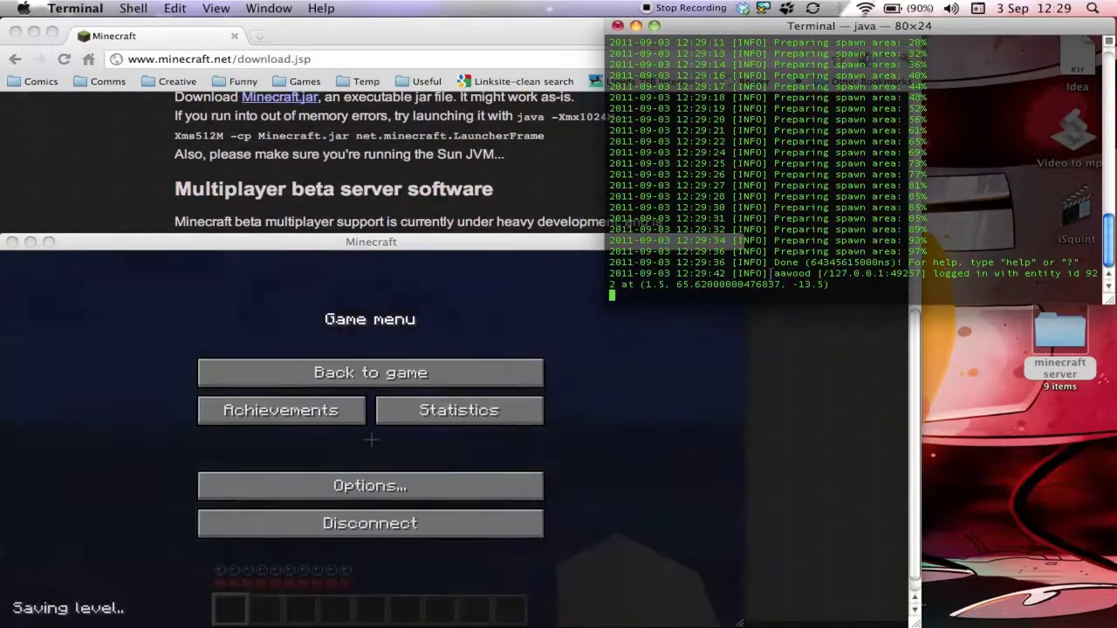
drag(774, 273, 860, 281)
click(654, 272)
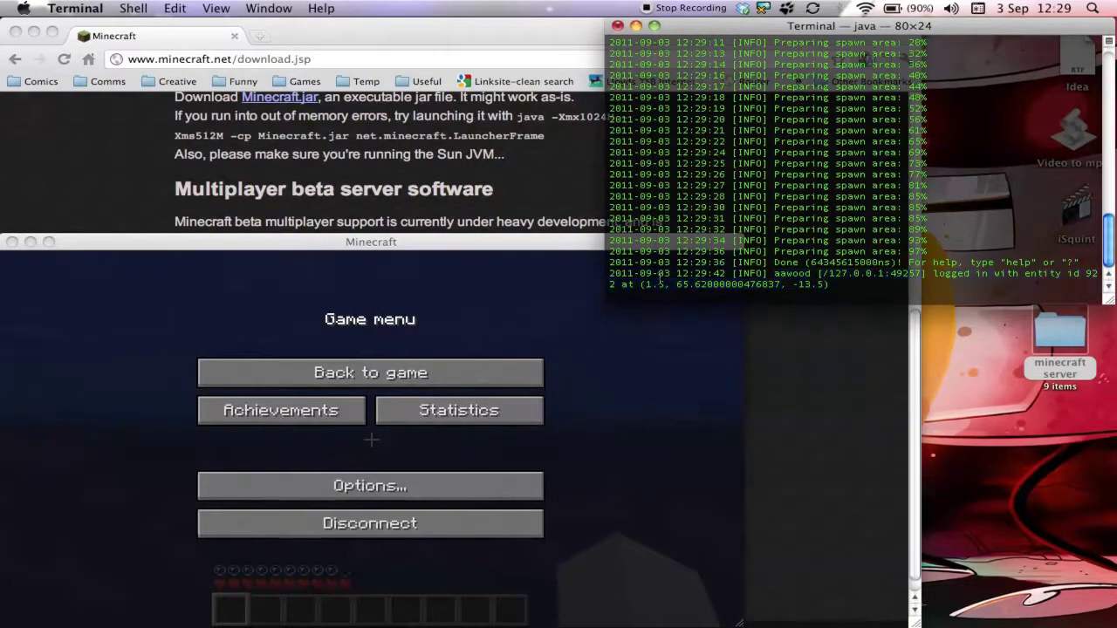
- Return to the Minecraft game, move the player out of the water and walk along the beach
click(569, 256)
click(401, 380)
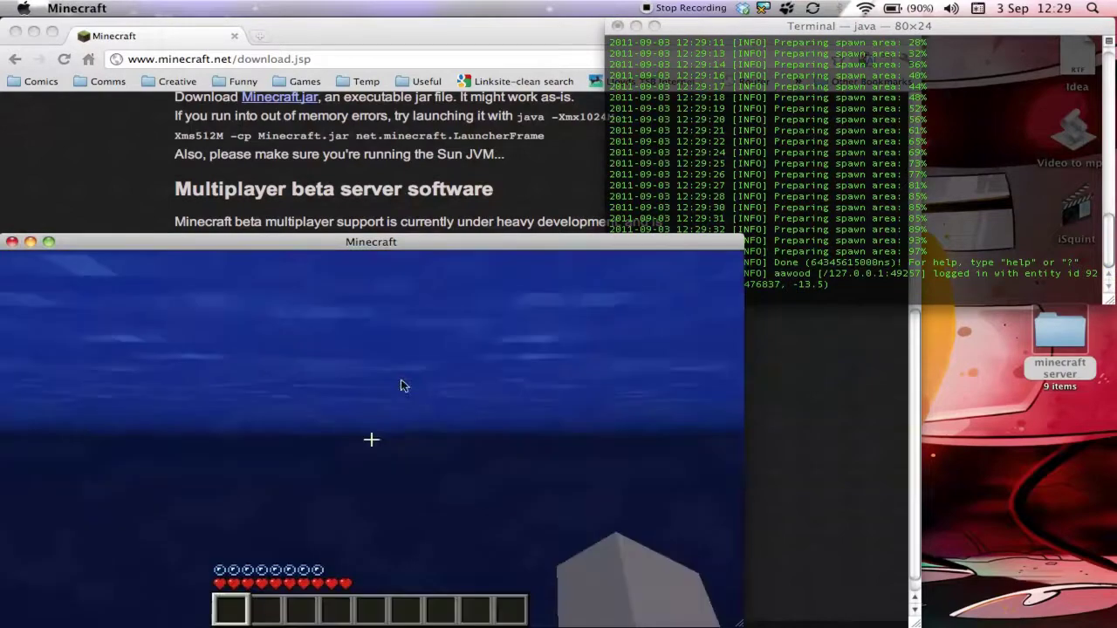
key(w)
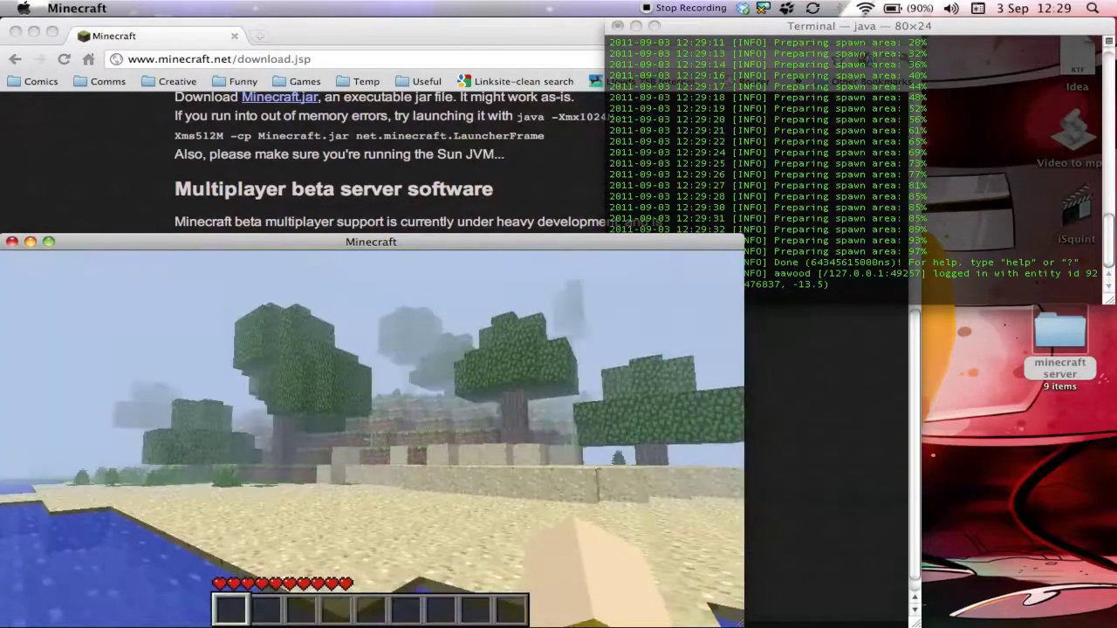
mouse_move(371, 439)
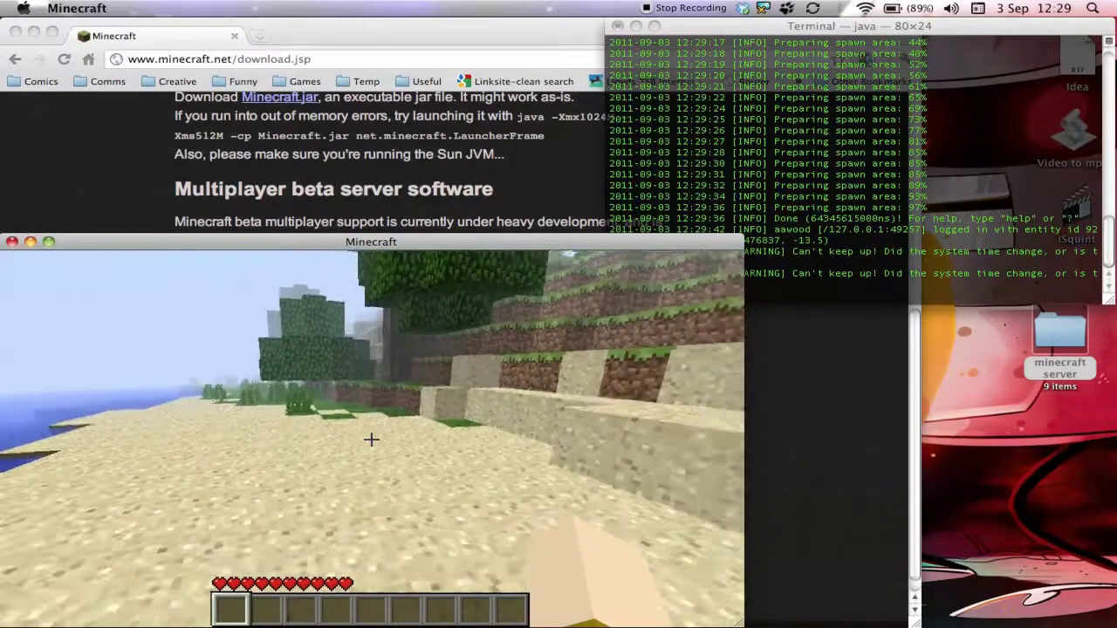
- Disconnect from the server in Minecraft and bring the Terminal server log forward
key(Escape)
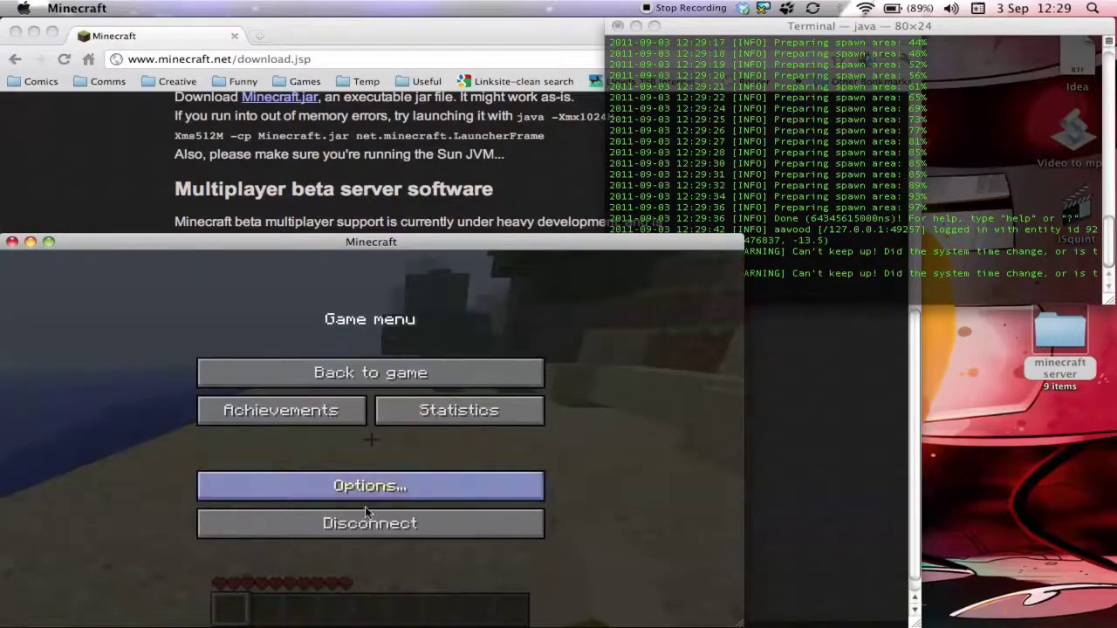
click(373, 528)
click(752, 278)
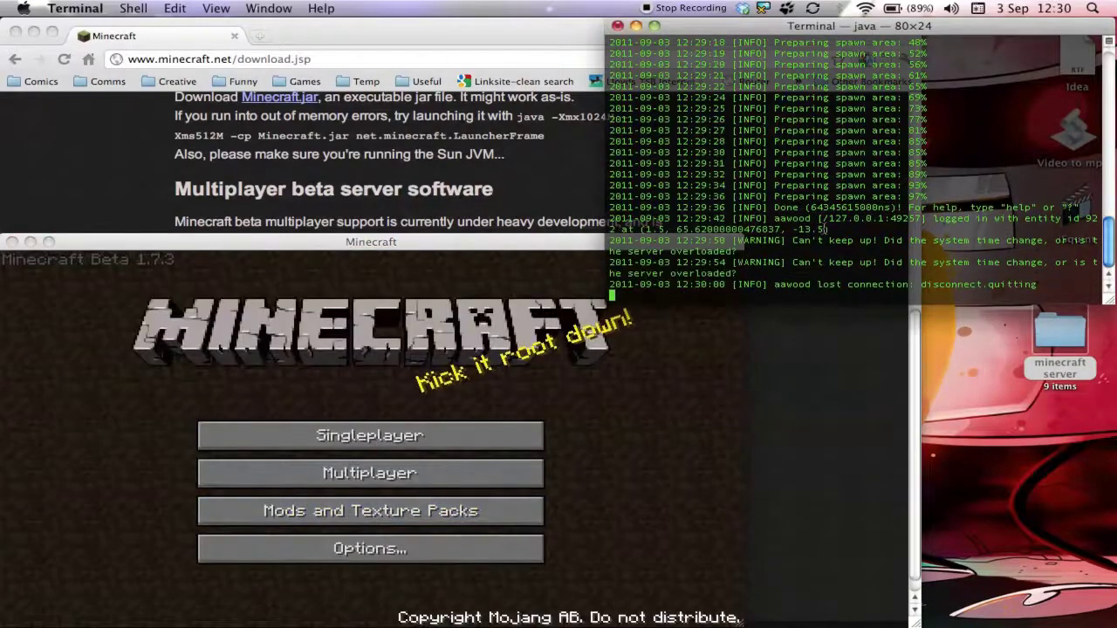
- Close the Minecraft game and shut down the server from Terminal with the stop command
click(11, 242)
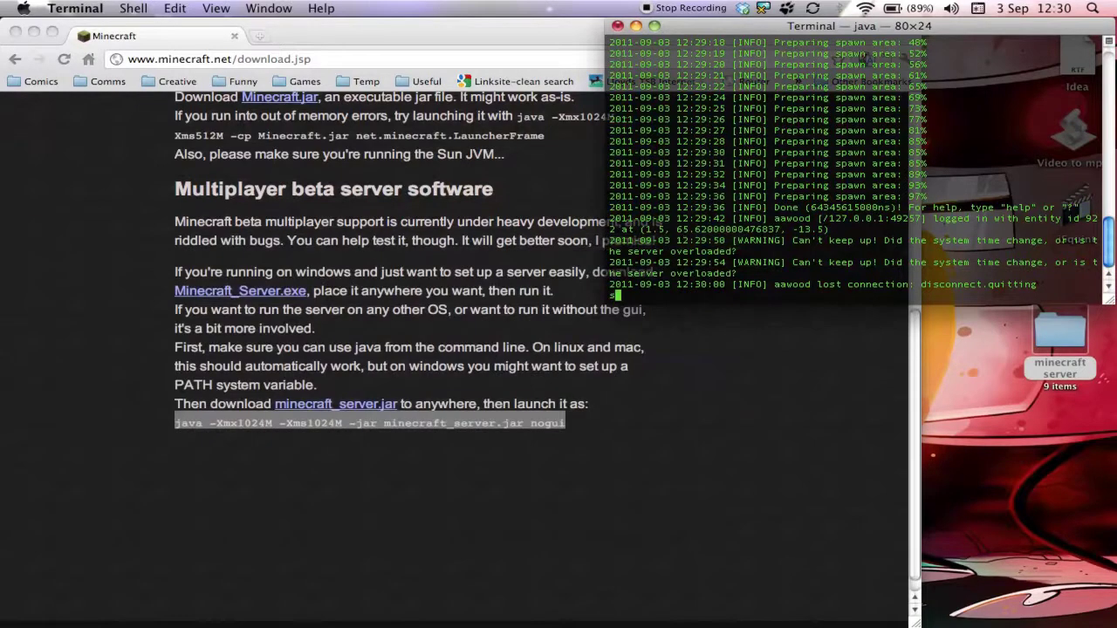
text(stop)
key(Return)
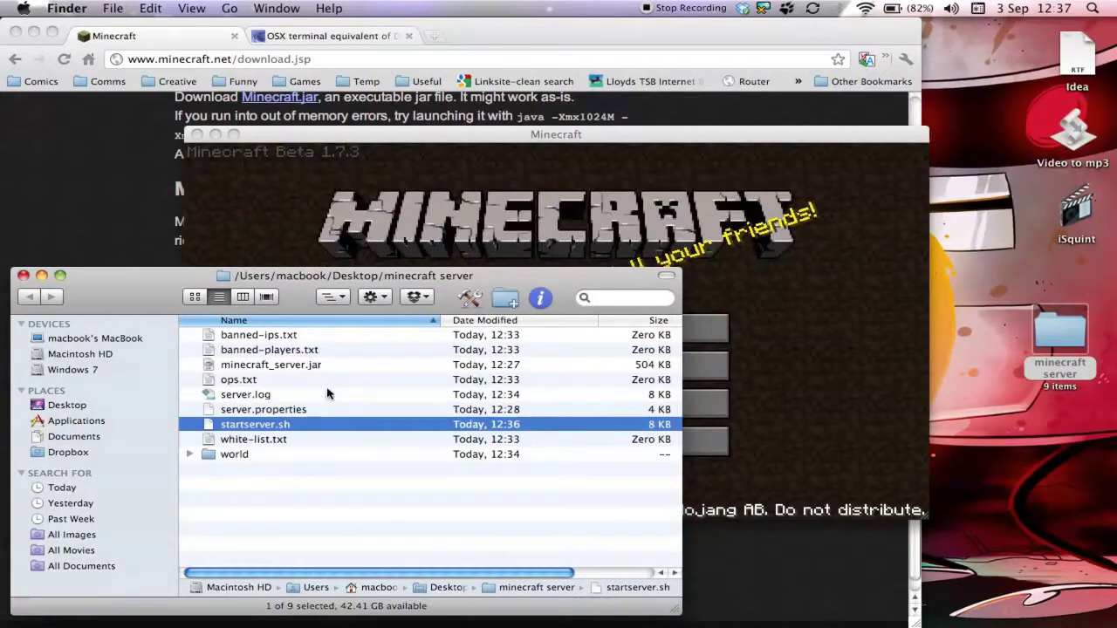
- Deselect startserver.sh in the Finder window of the minecraft server folder
click(369, 529)
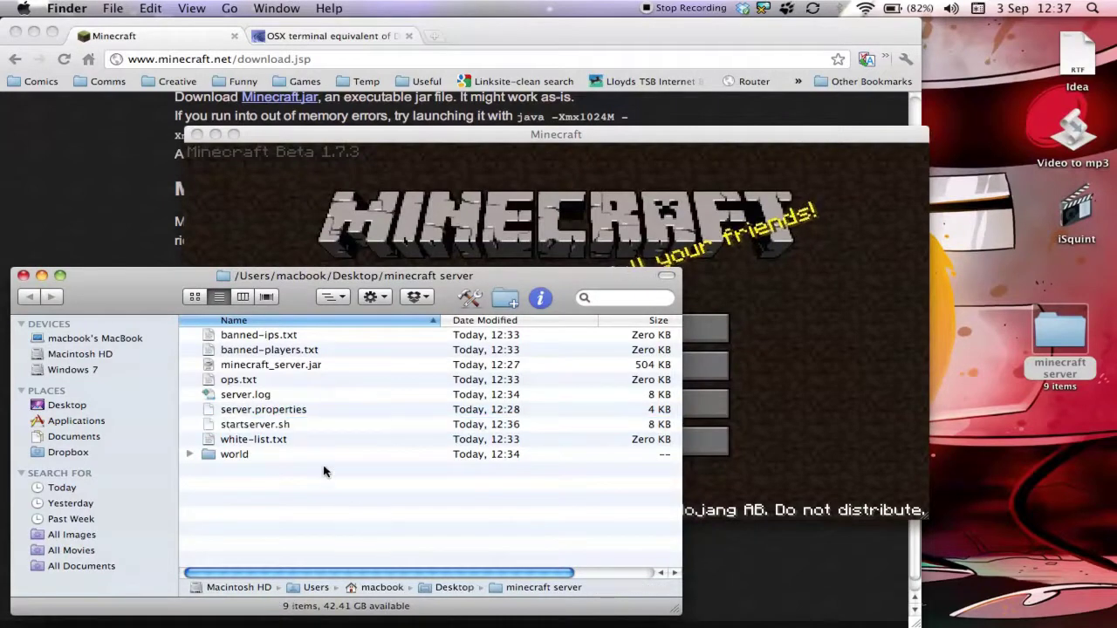
- Launch the server from startserver.sh, and set that file to open with Terminal in its info window
double_click(278, 424)
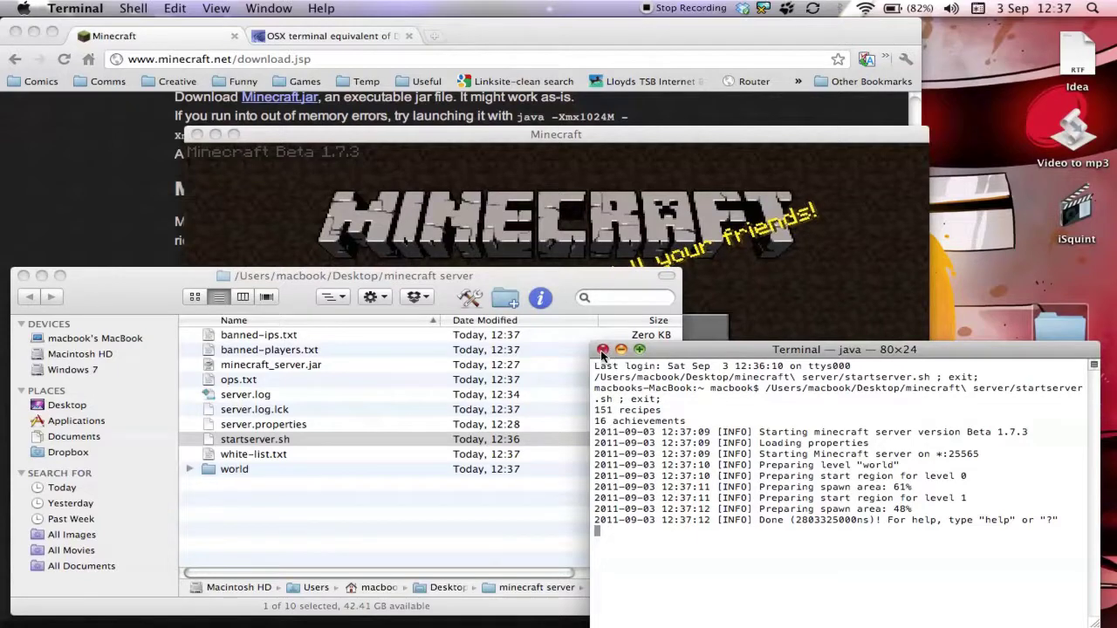
right_click(253, 424)
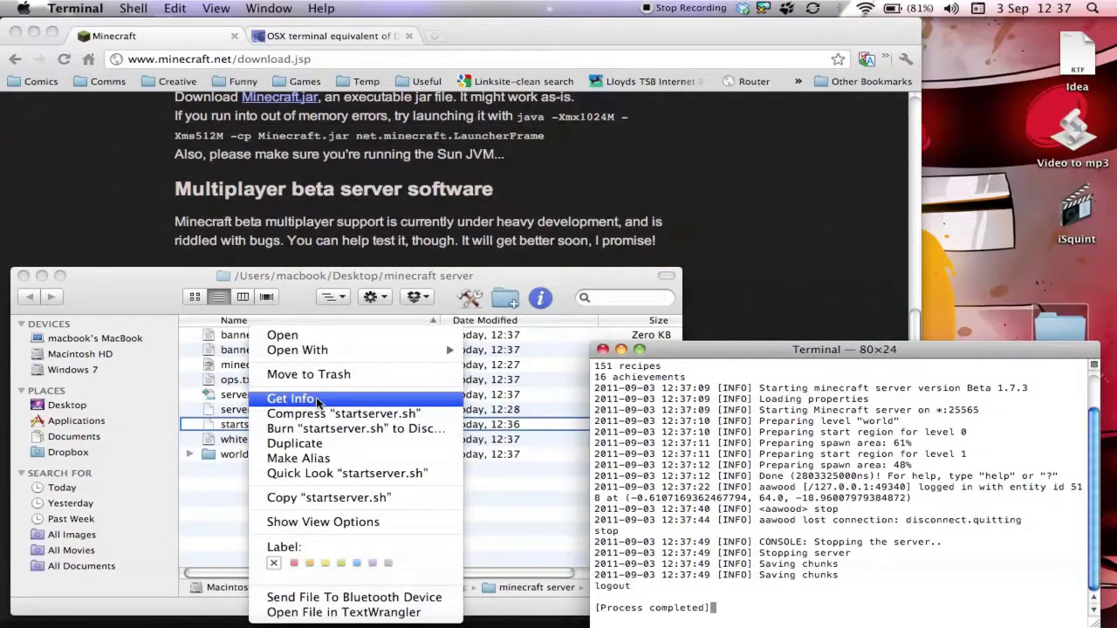
click(318, 403)
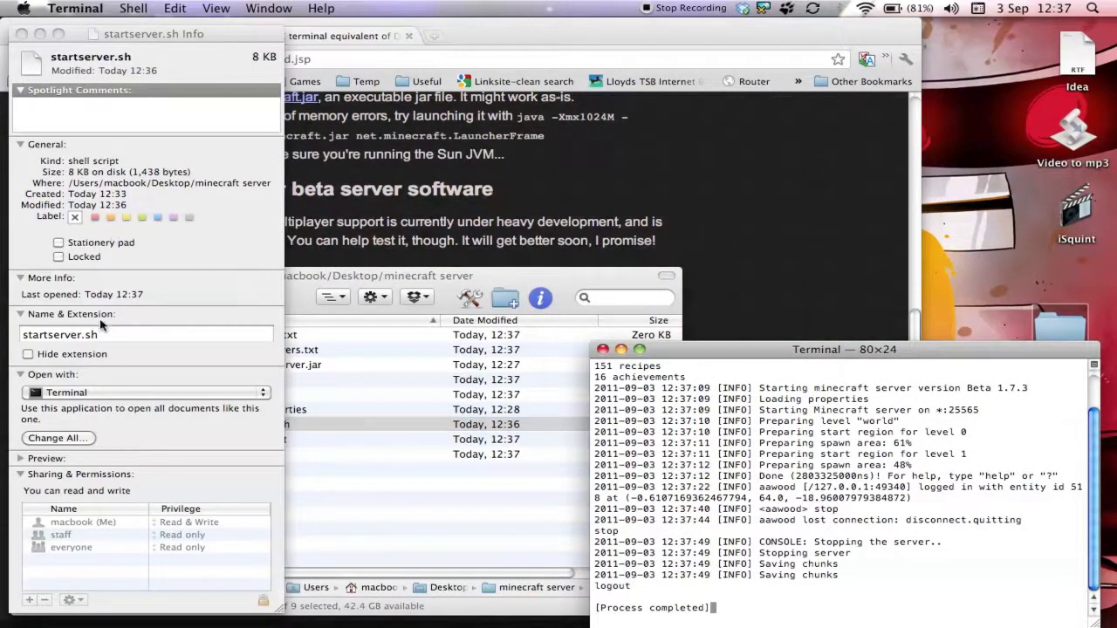
click(131, 397)
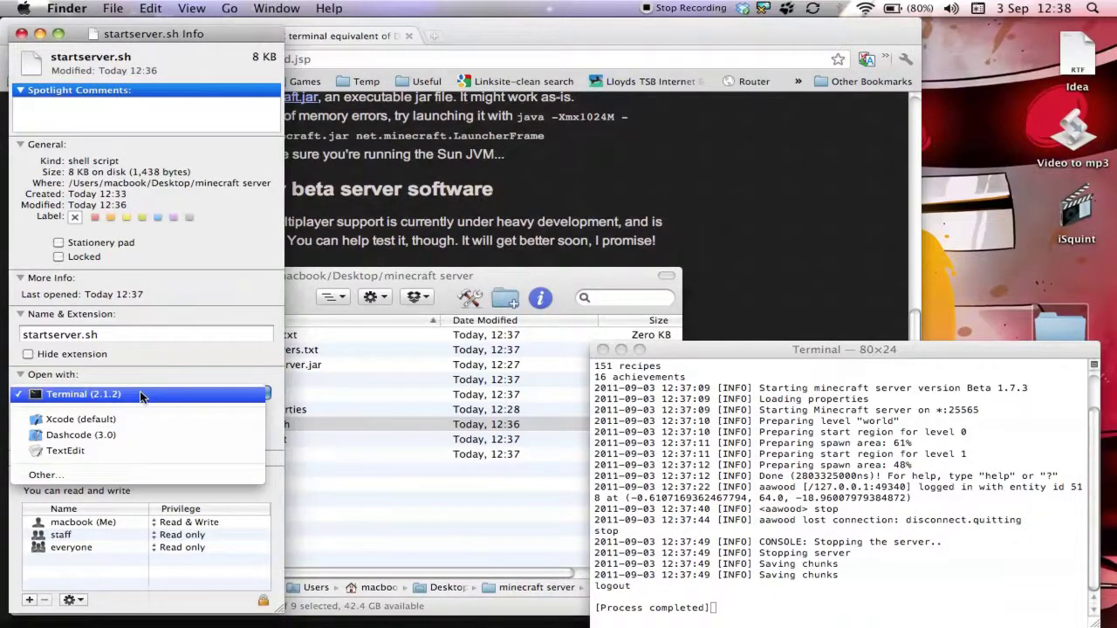
click(156, 395)
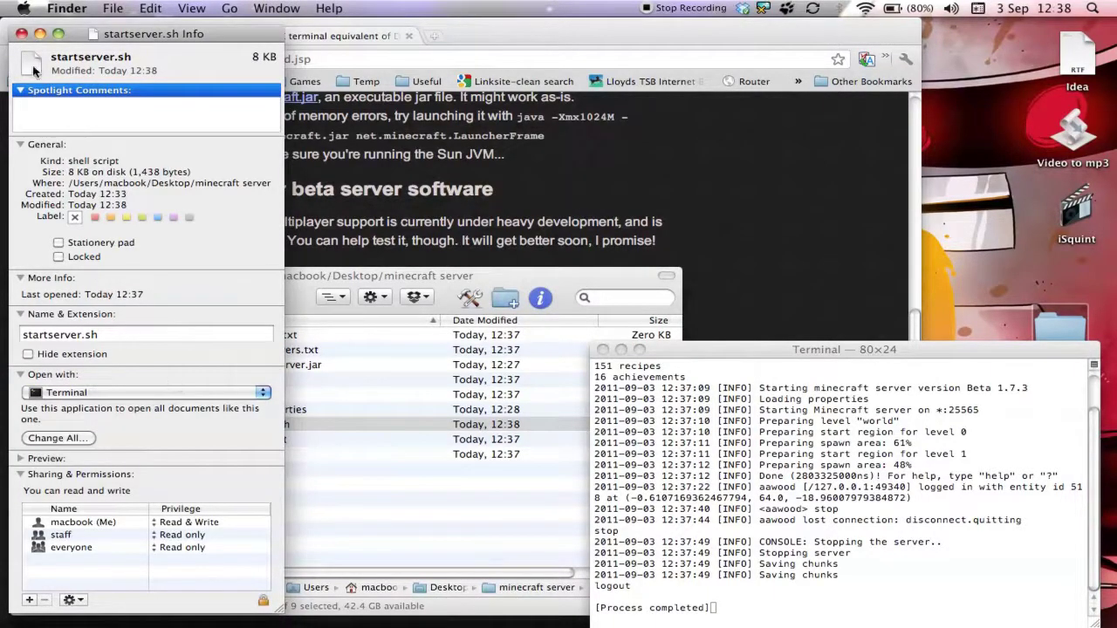
click(22, 35)
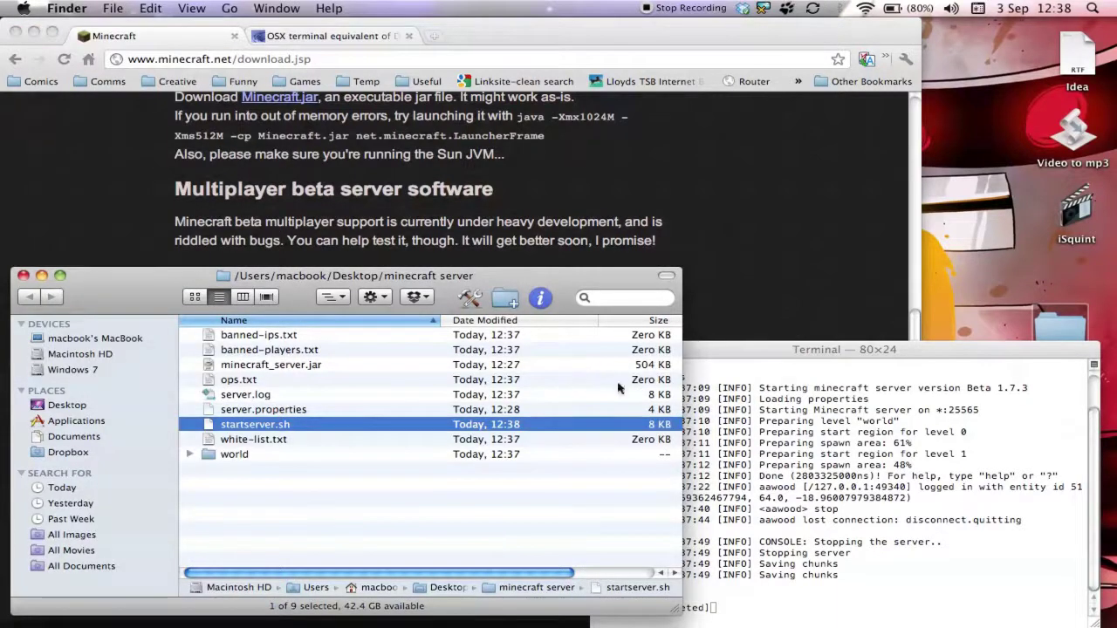
- Open a new Terminal window and change to the minecraft server folder on the Desktop
click(772, 409)
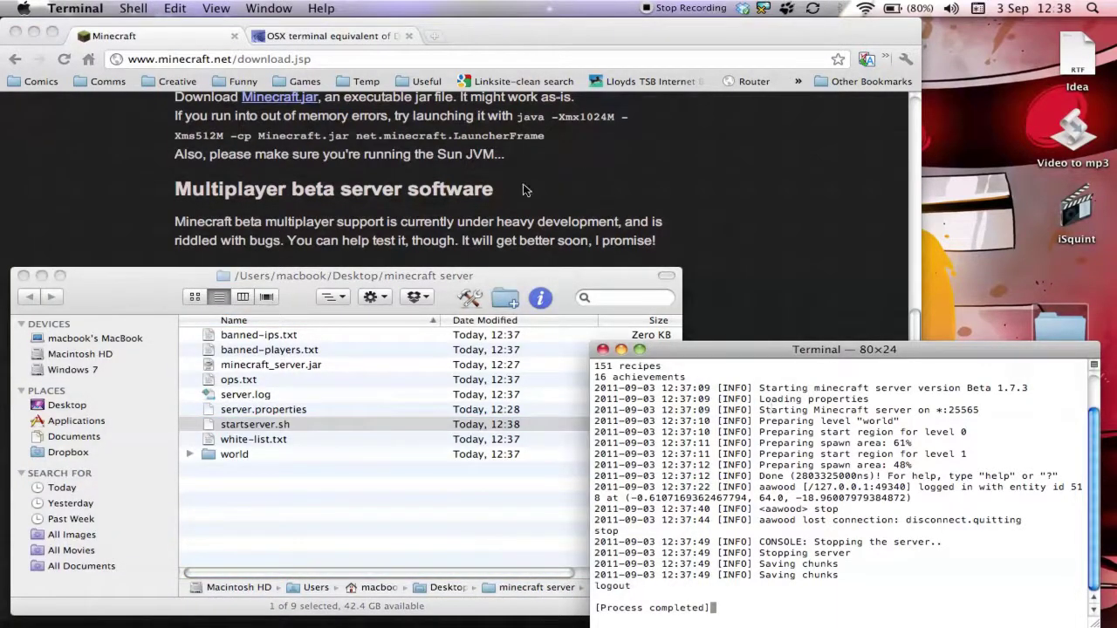
click(79, 8)
mouse_move(135, 9)
mouse_move(154, 33)
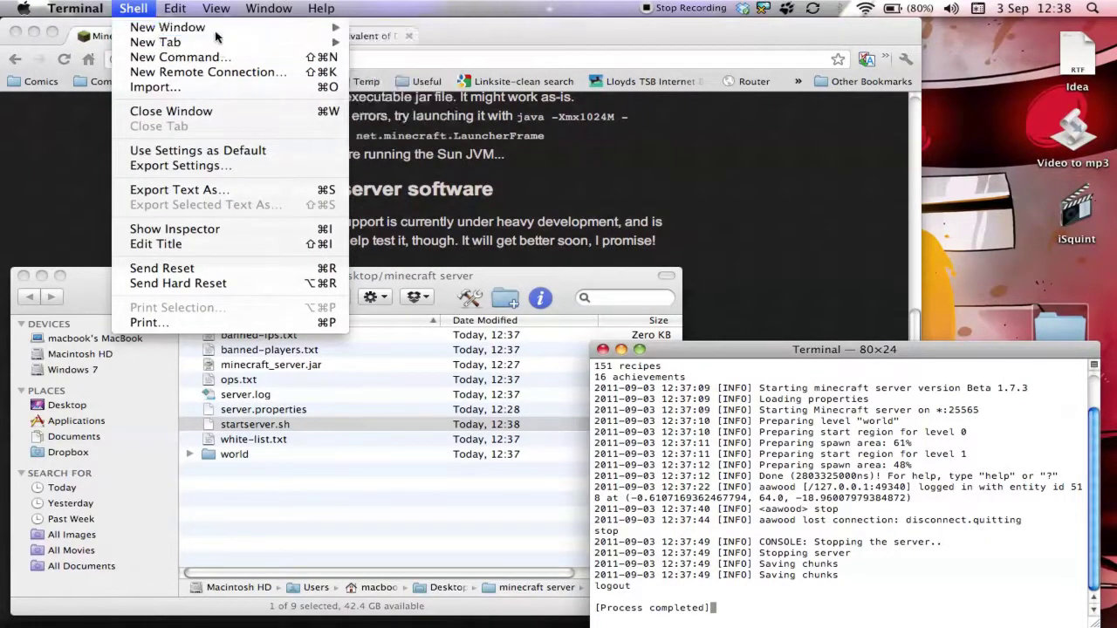
click(353, 28)
text(cd Desktop/)
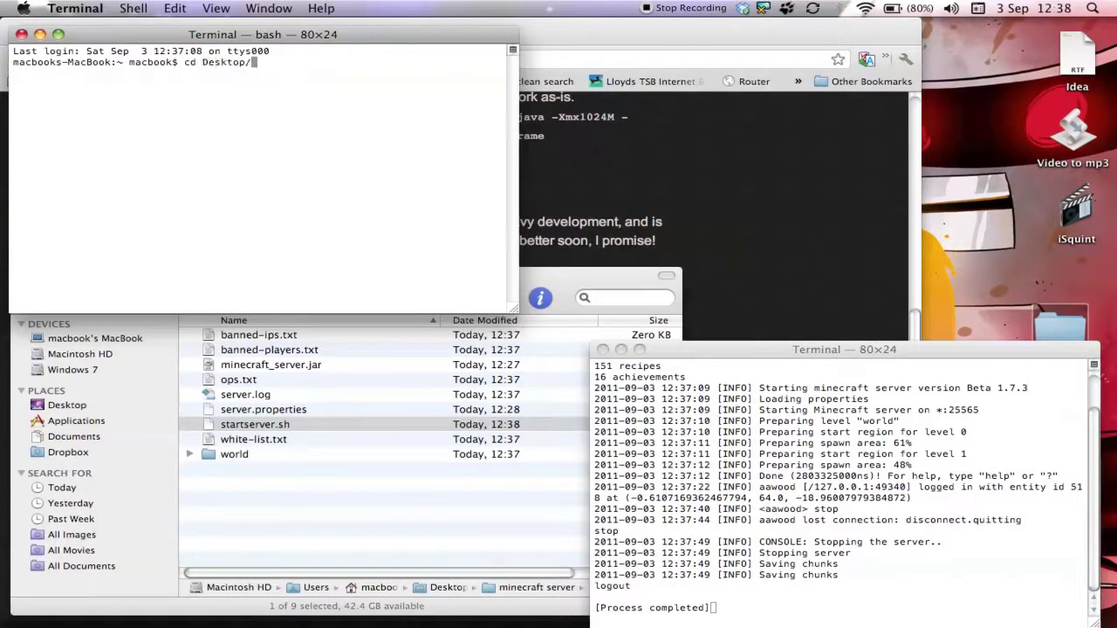
key(Return)
text(cd)
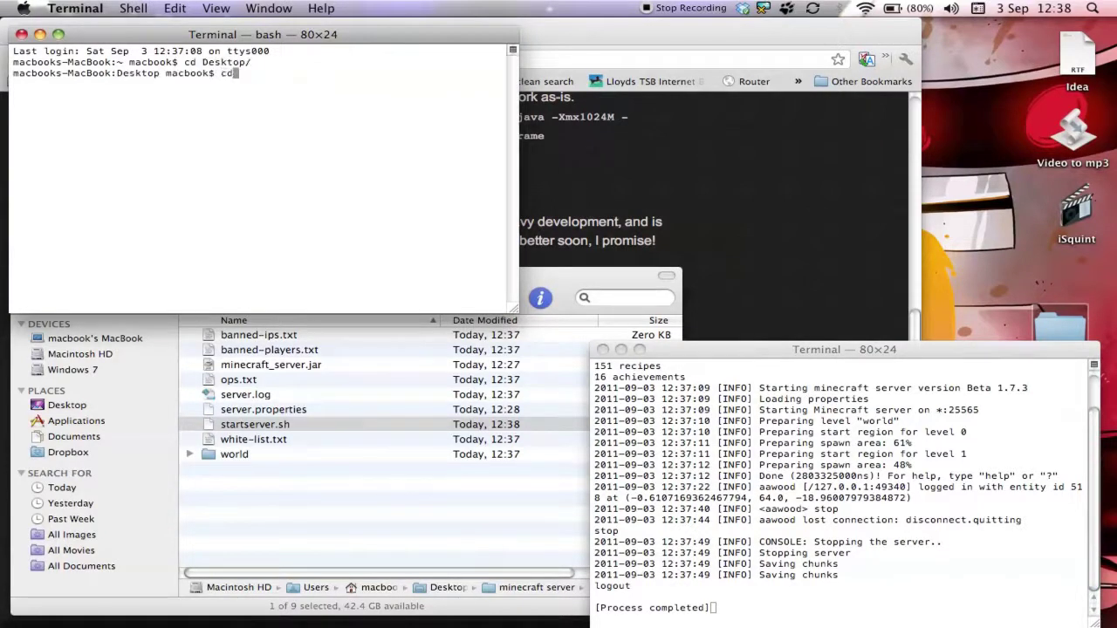
text( mine)
key(Tab)
key(Return)
- List the folder's files and make the launch script executable with chmod +x startserver.sh
text(l)
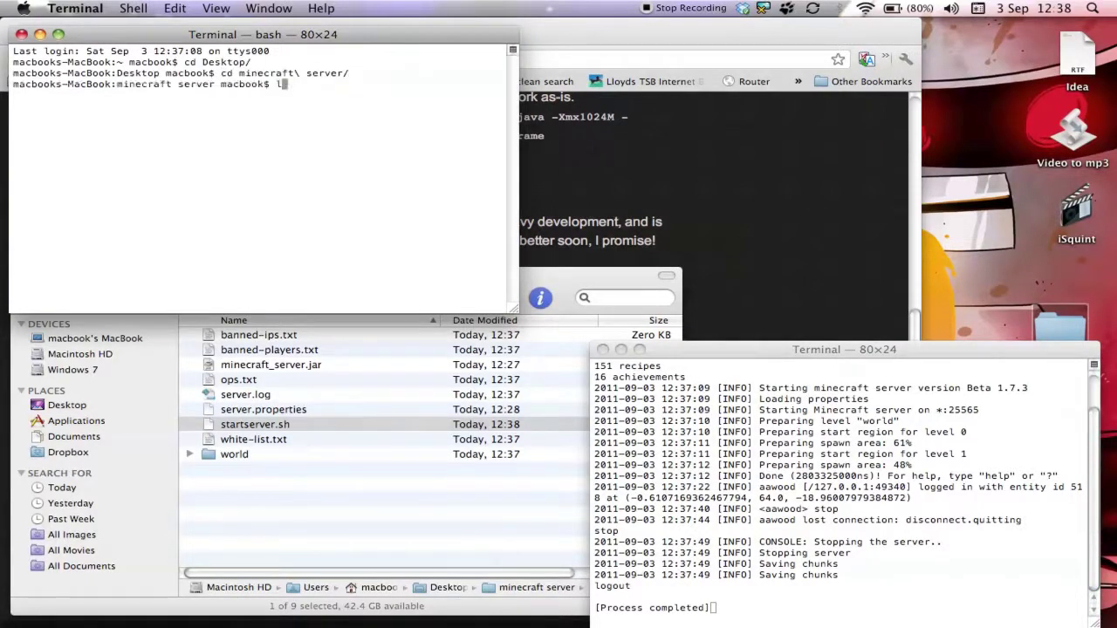
text(s)
key(Return)
text(chmod +x )
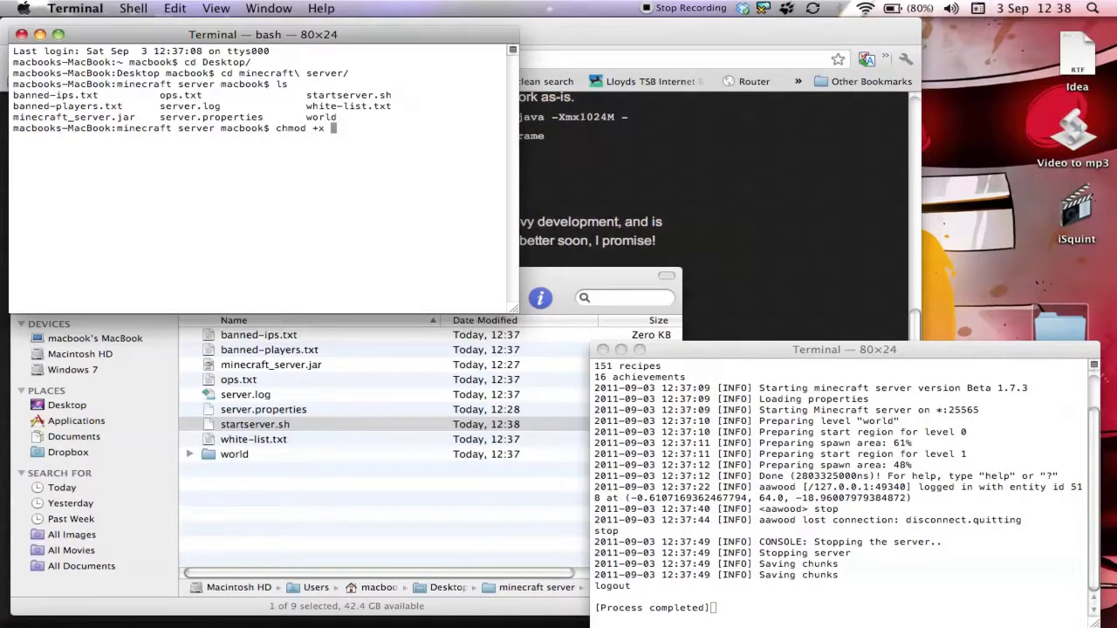
text(mi)
key(Tab)
key(Return)
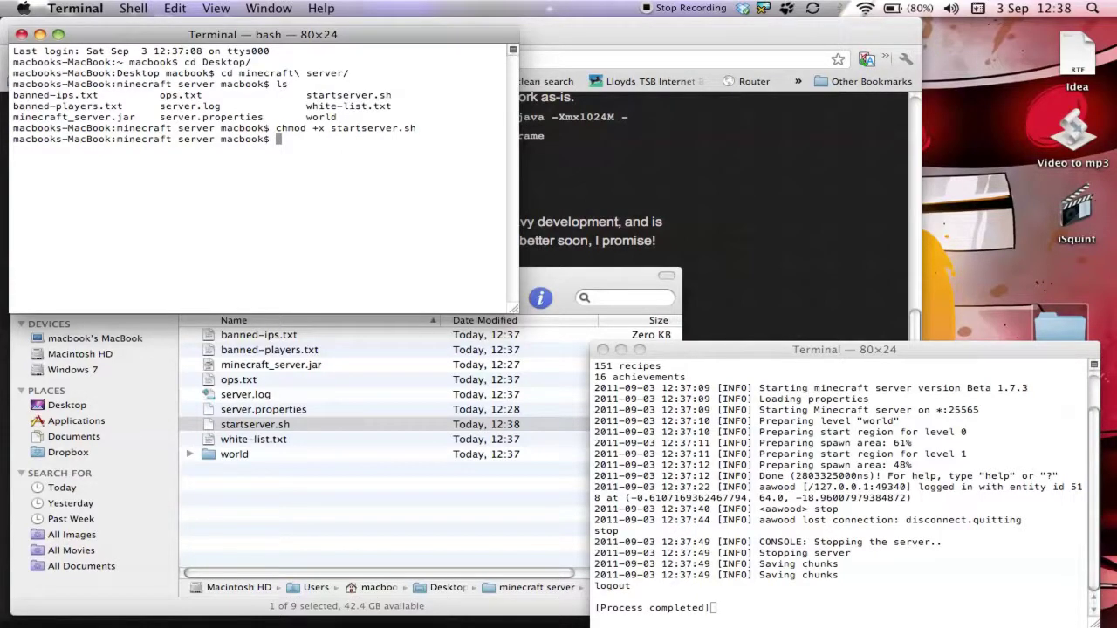
- Close the finished server's Terminal window and open startserver.sh from the minecraft server folder in Bean
click(605, 349)
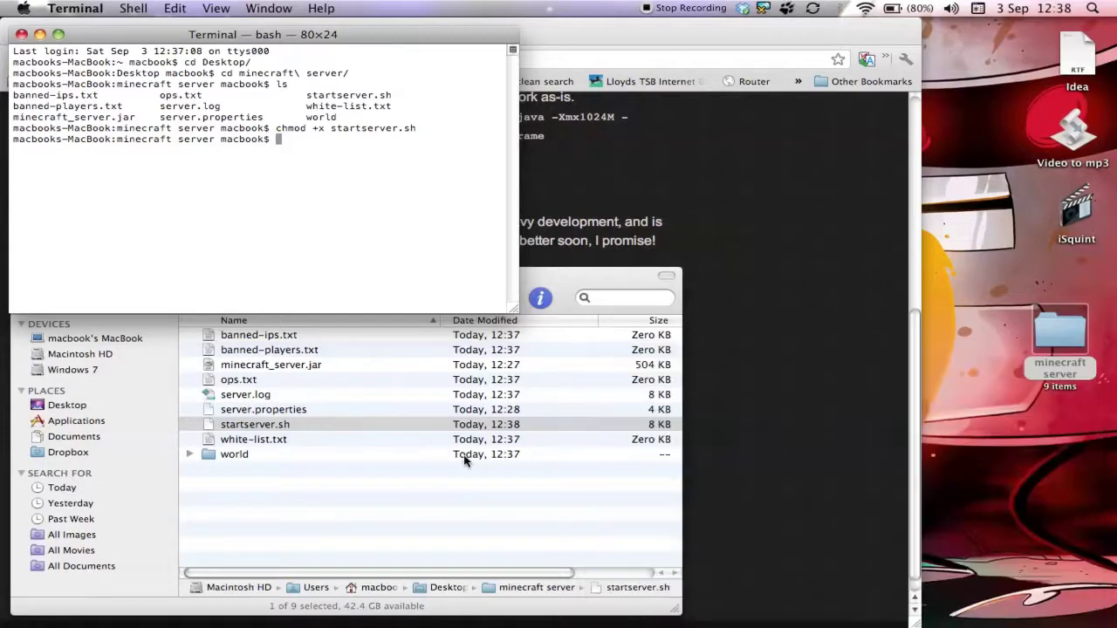
click(407, 471)
right_click(293, 426)
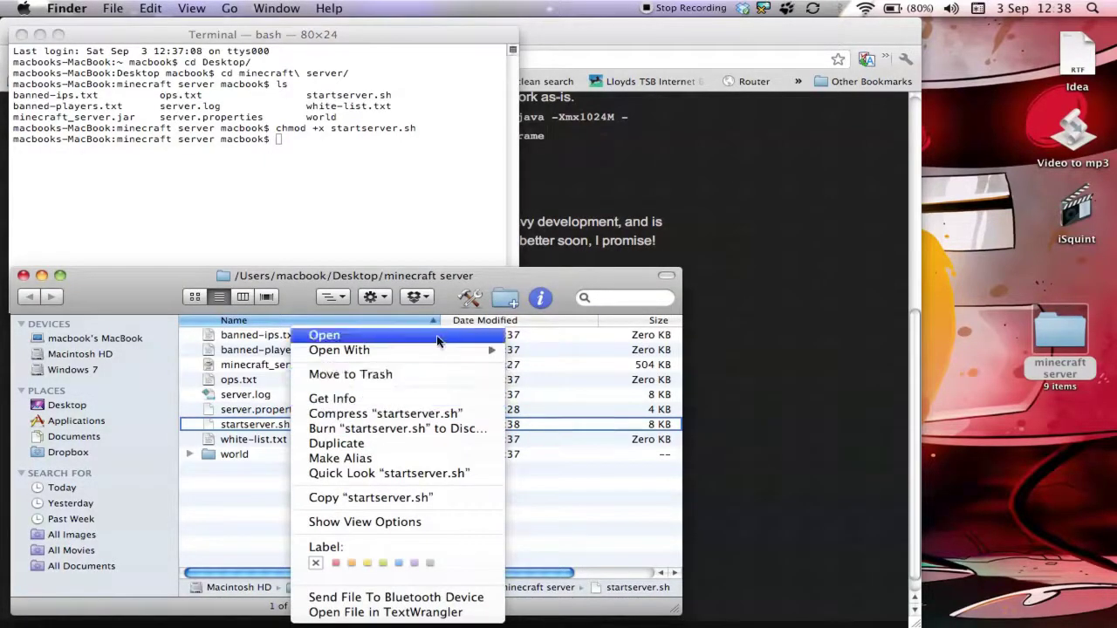
mouse_move(440, 350)
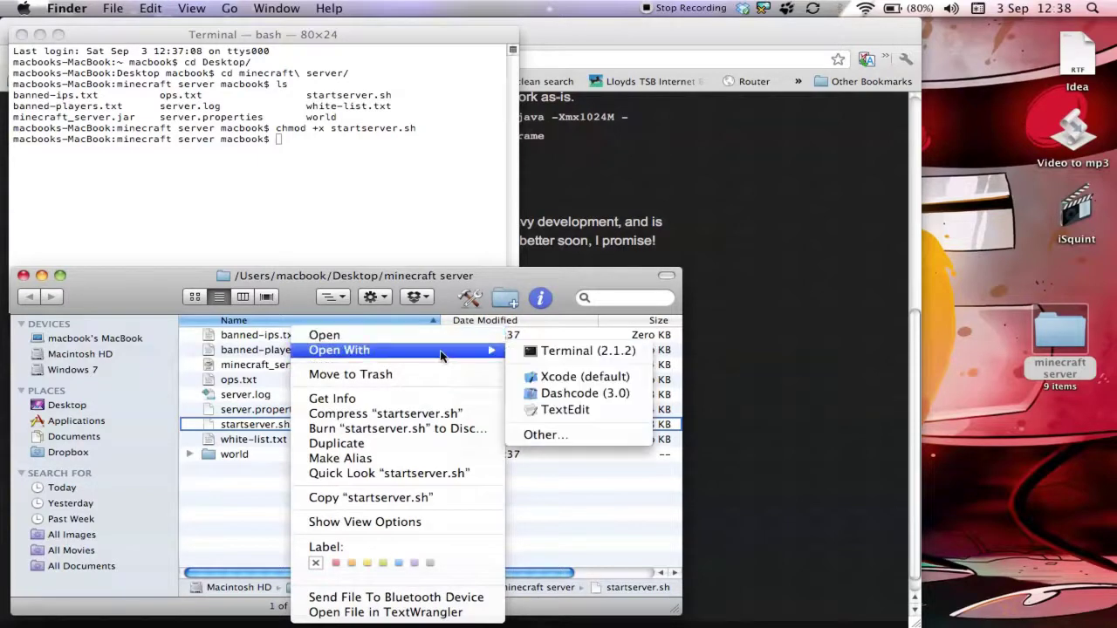
click(557, 431)
click(803, 214)
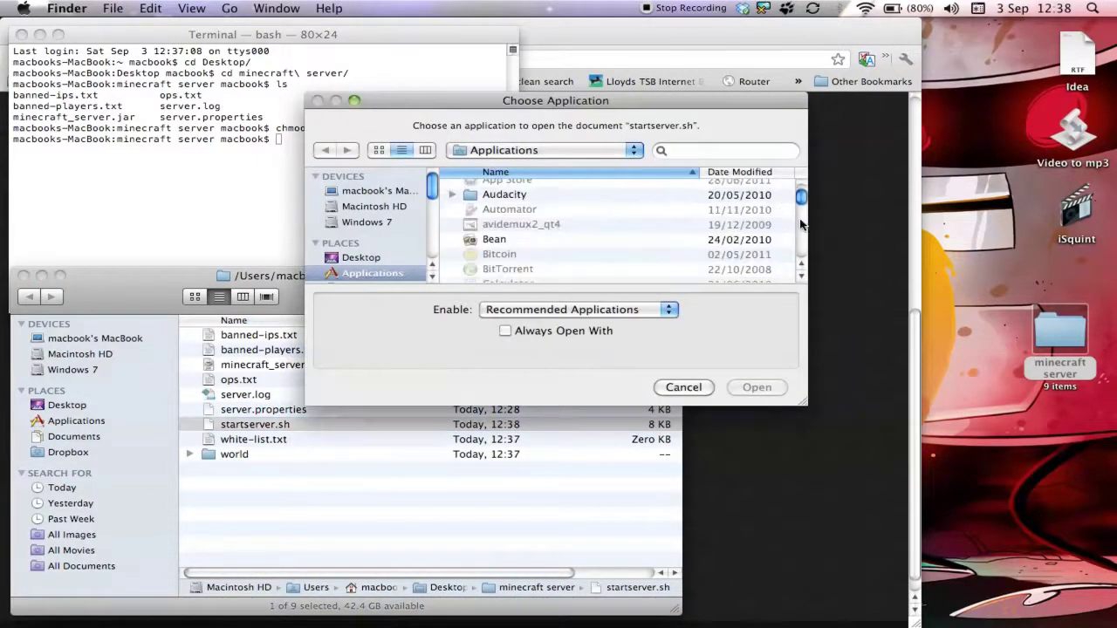
click(703, 243)
double_click(704, 242)
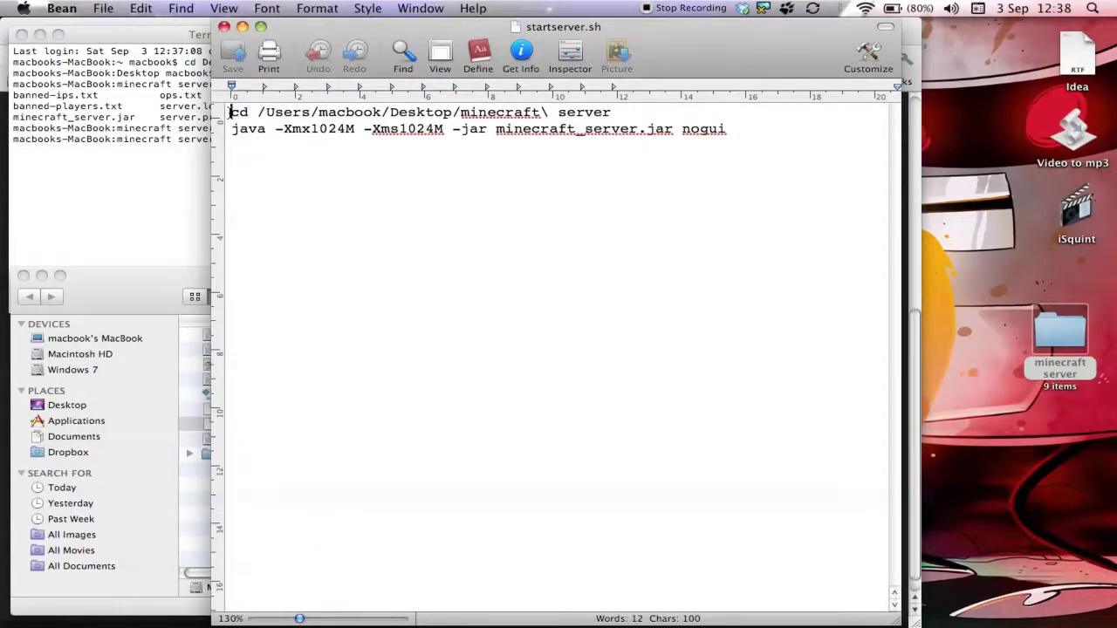
- Review the cd line and the java launch line of startserver.sh by highlighting each, and close the document
drag(230, 112, 228, 124)
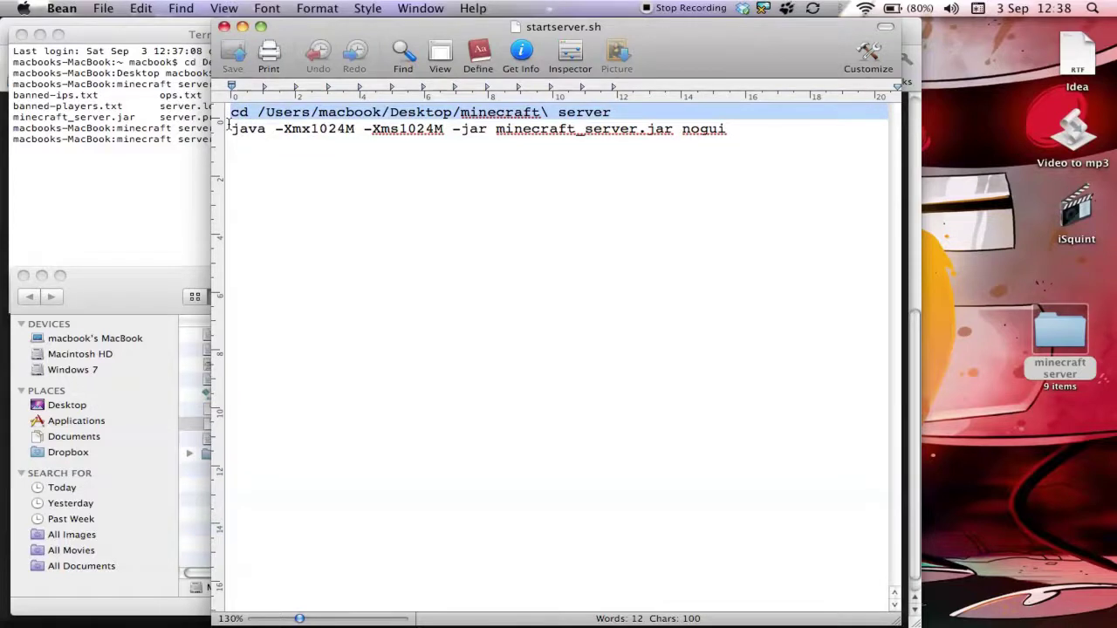
click(245, 158)
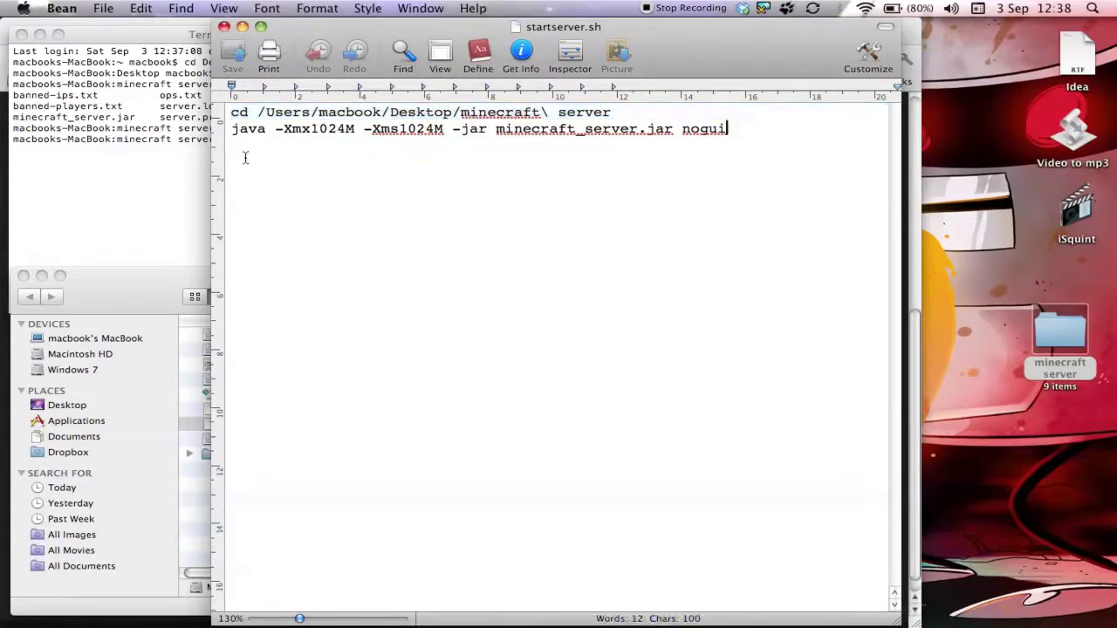
drag(231, 131, 321, 147)
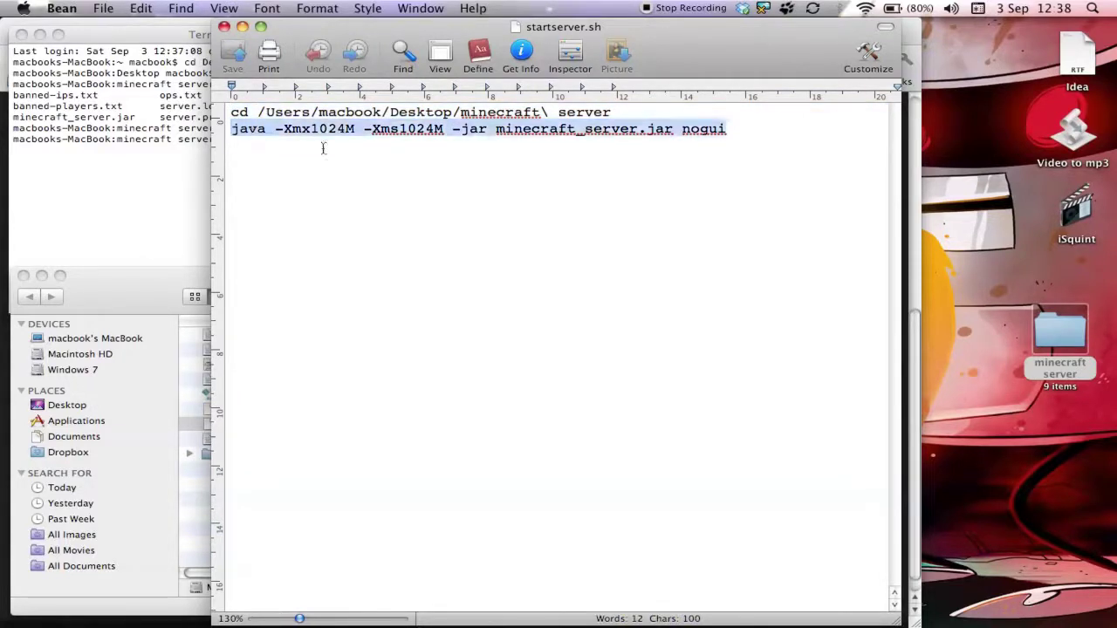
click(788, 152)
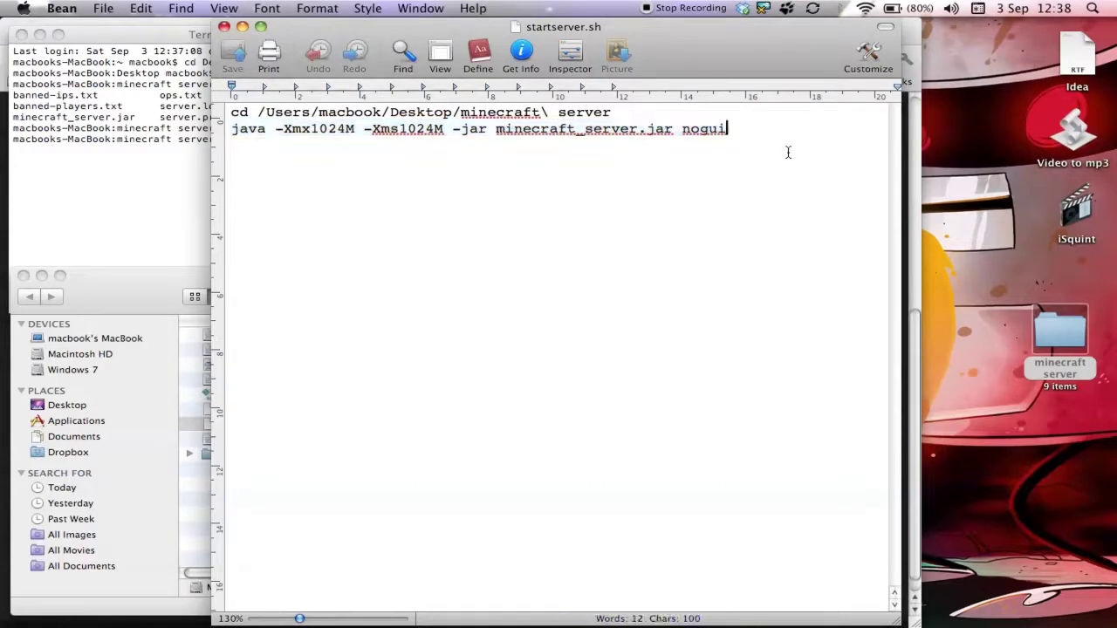
click(224, 27)
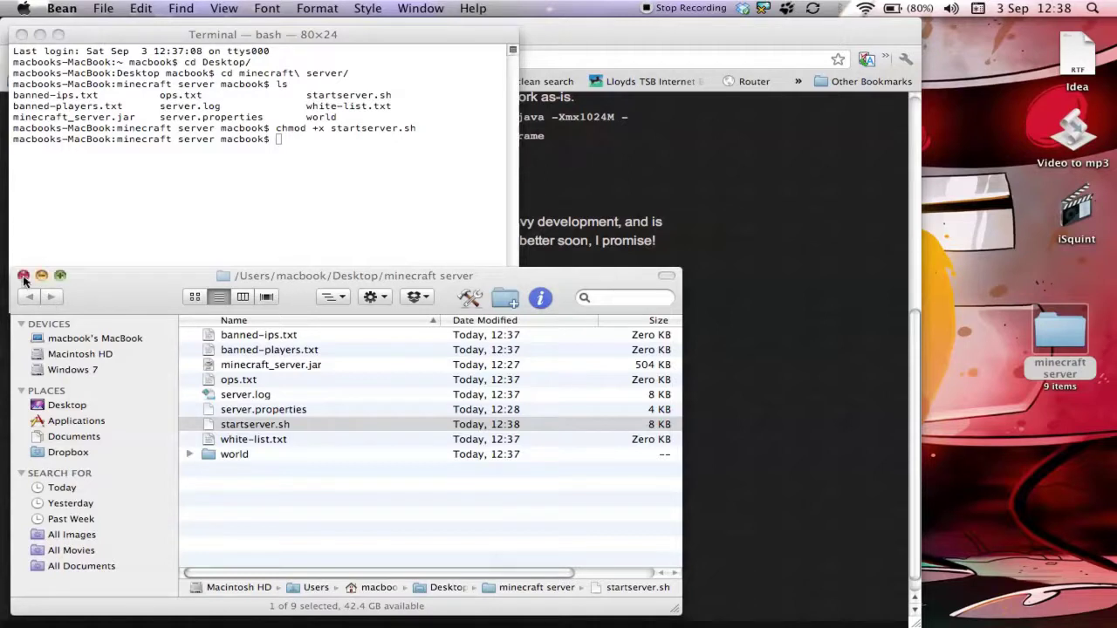
- End the shell session with exit and quit Terminal
click(63, 188)
text(exit)
key(Return)
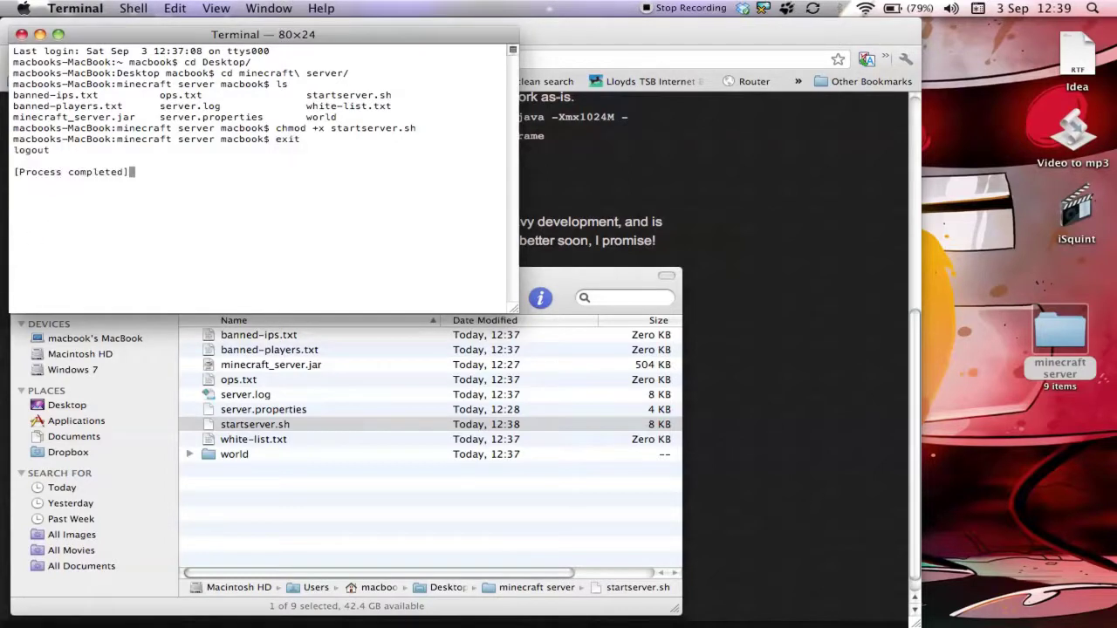
click(75, 8)
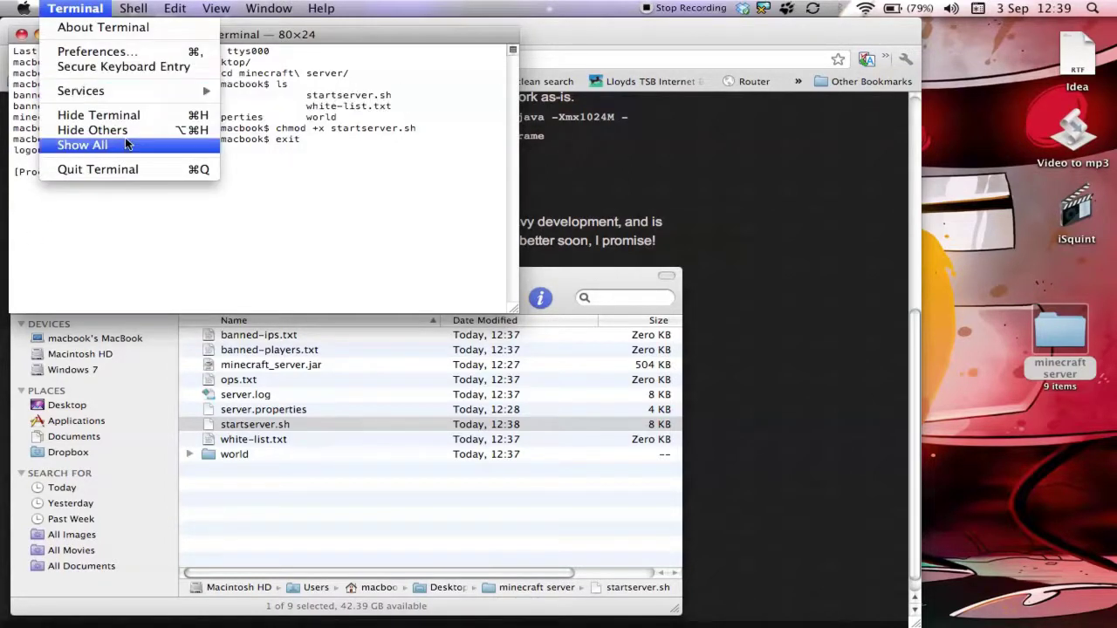
click(131, 169)
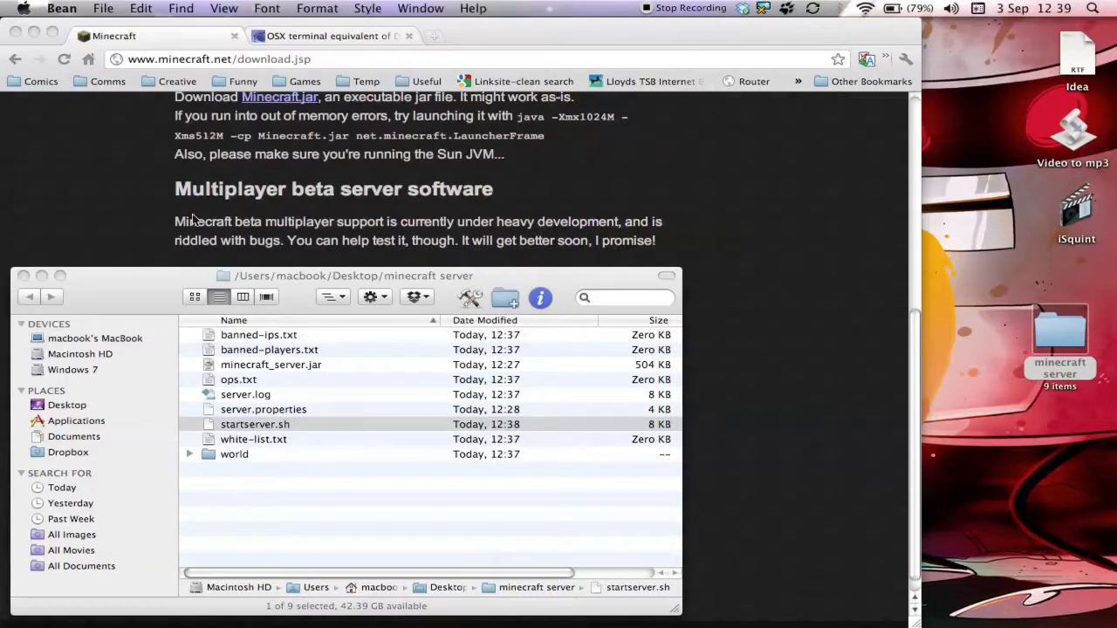
- Launch the server from startserver.sh and shut it down with the stop command, quitting Terminal
double_click(274, 424)
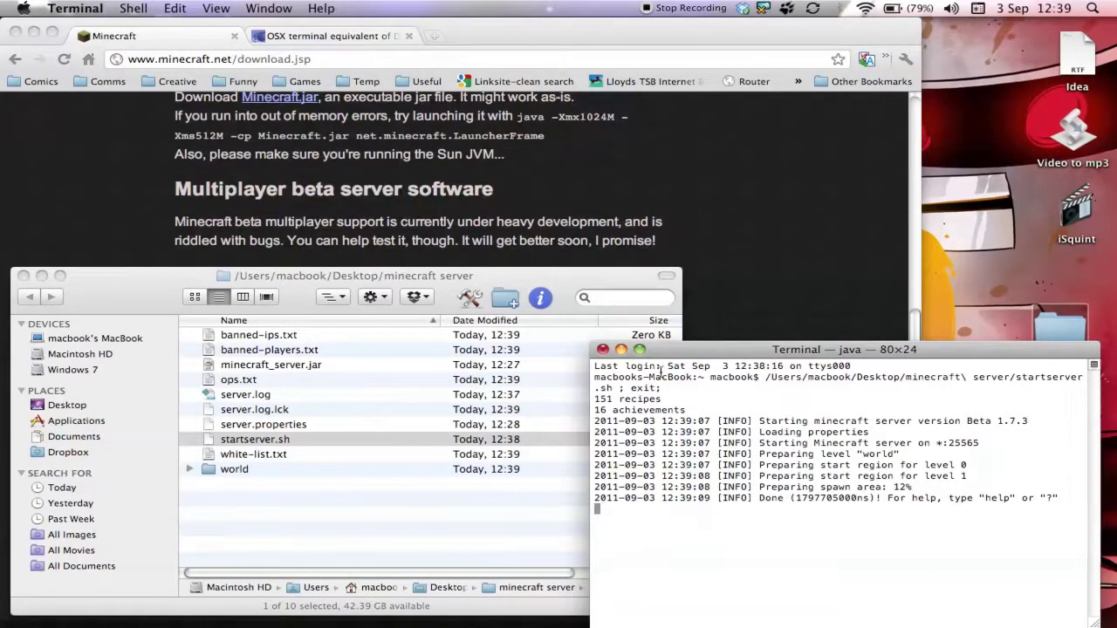
text(stop)
key(Return)
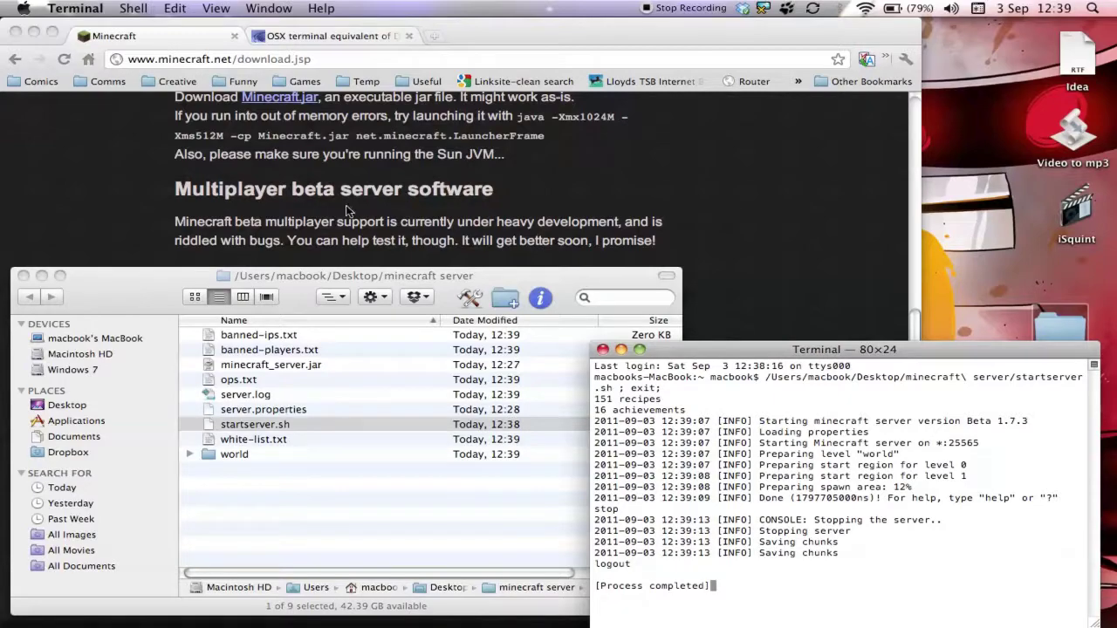
click(75, 8)
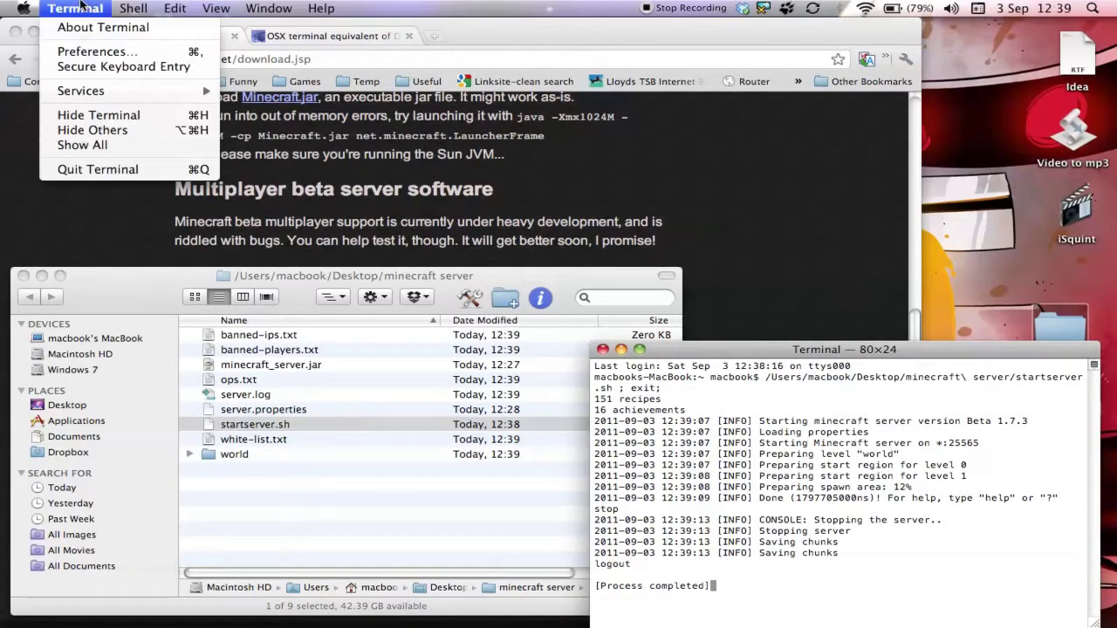
click(125, 168)
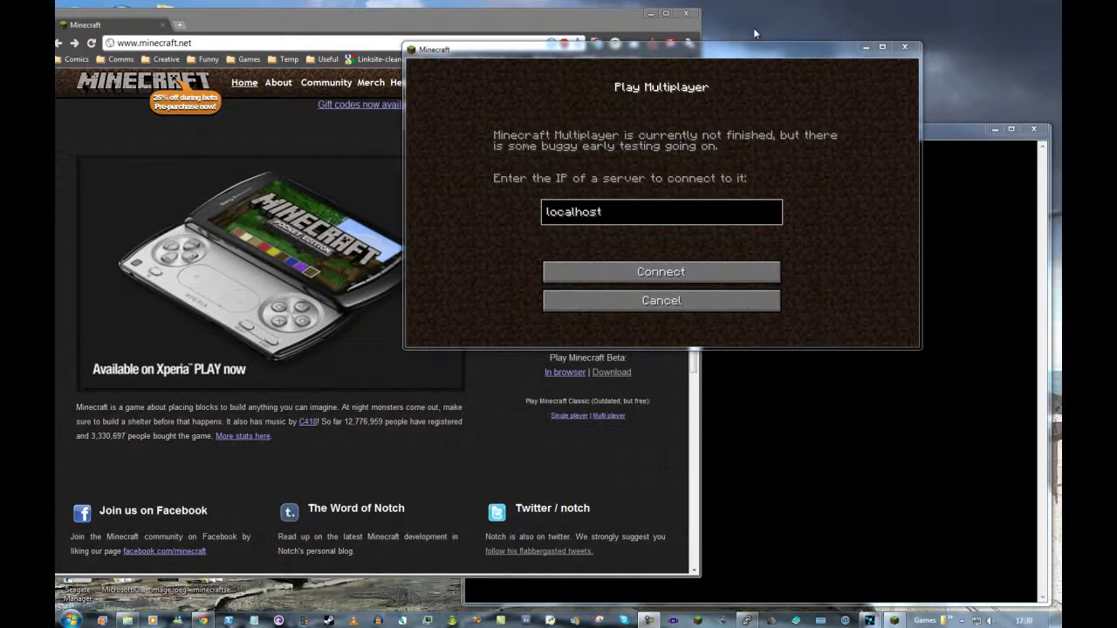
- Look over the SSH terminal and Minecraft windows, moving the Minecraft window lower, and bring the browser forward
click(945, 132)
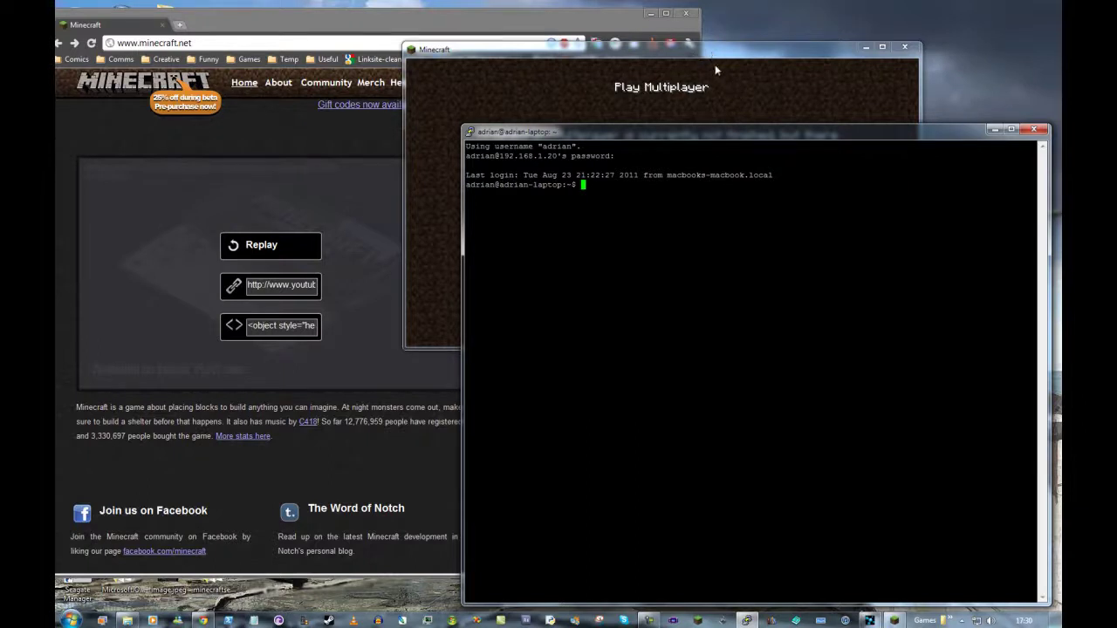
drag(709, 50, 643, 162)
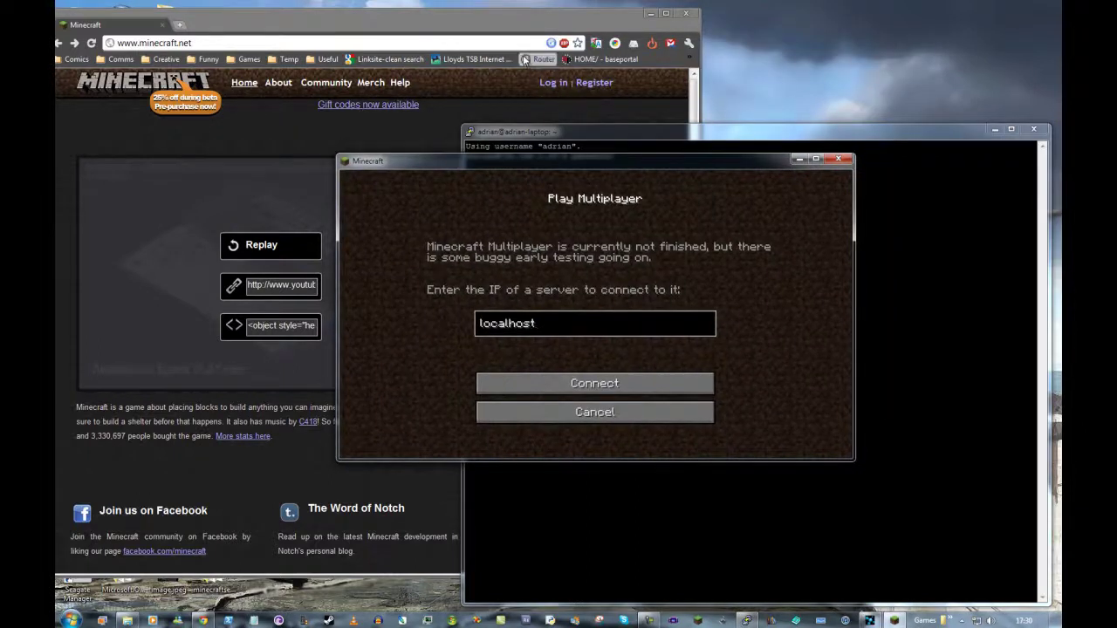
click(487, 21)
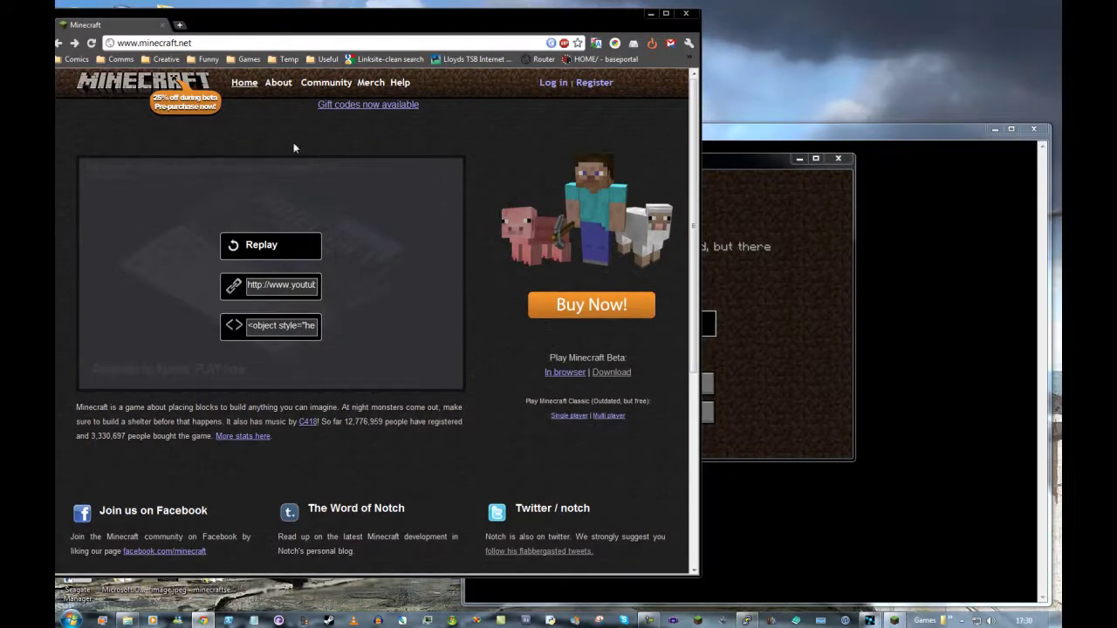
- Open the Minecraft Beta download page on minecraft.net at the Multiplayer beta server software section
click(157, 42)
click(476, 195)
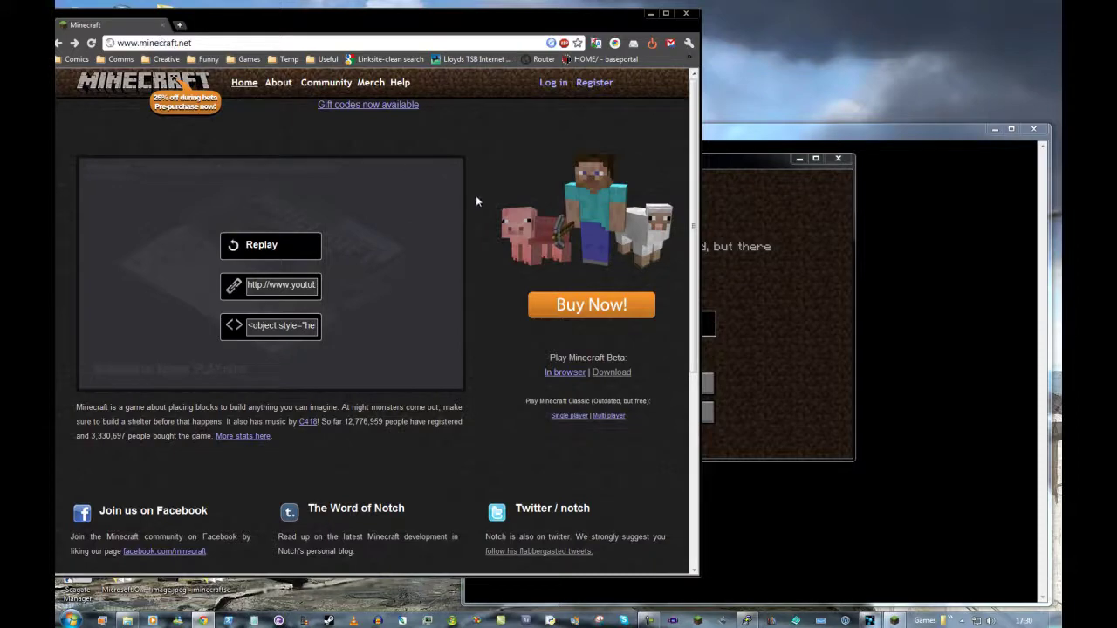
click(611, 372)
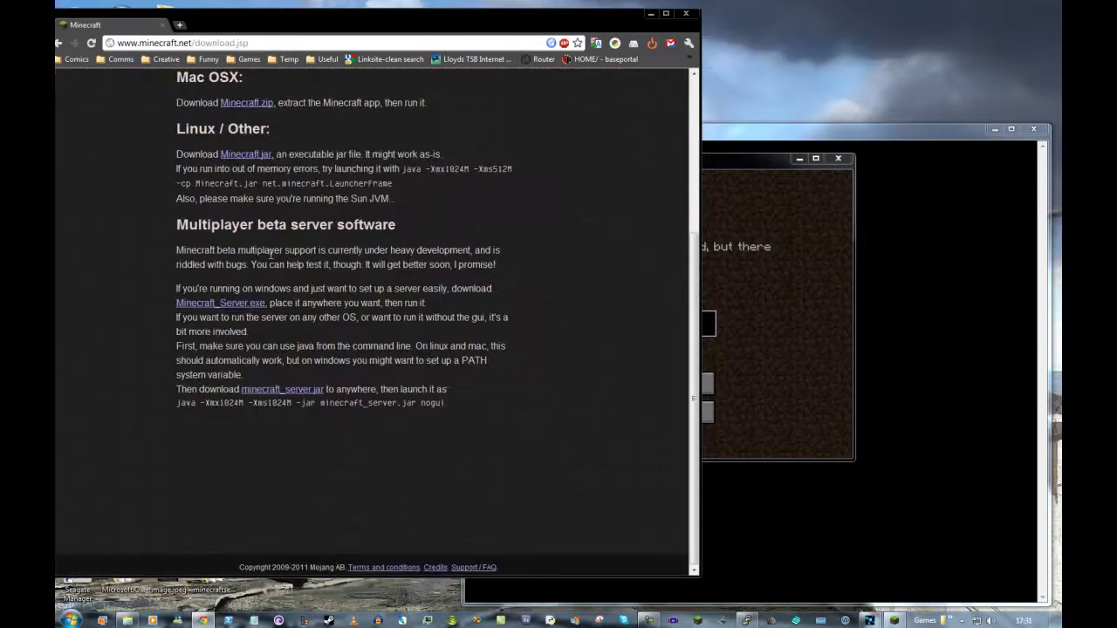
- Examine the Multiplayer beta server software instructions and the minecraft_server.jar download link
drag(176, 225, 465, 404)
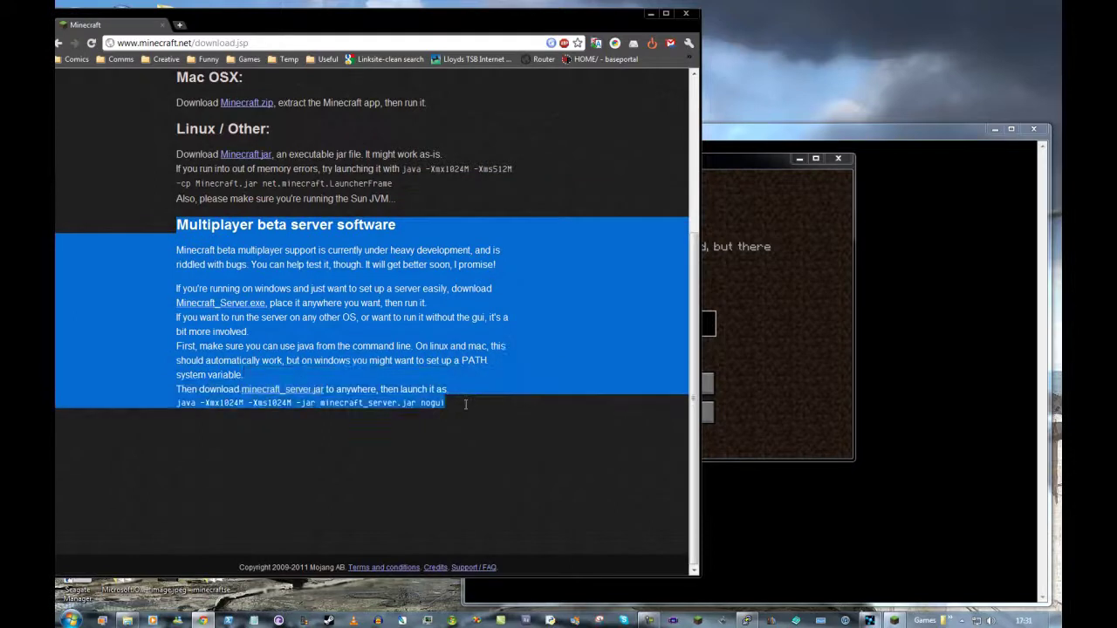
click(493, 403)
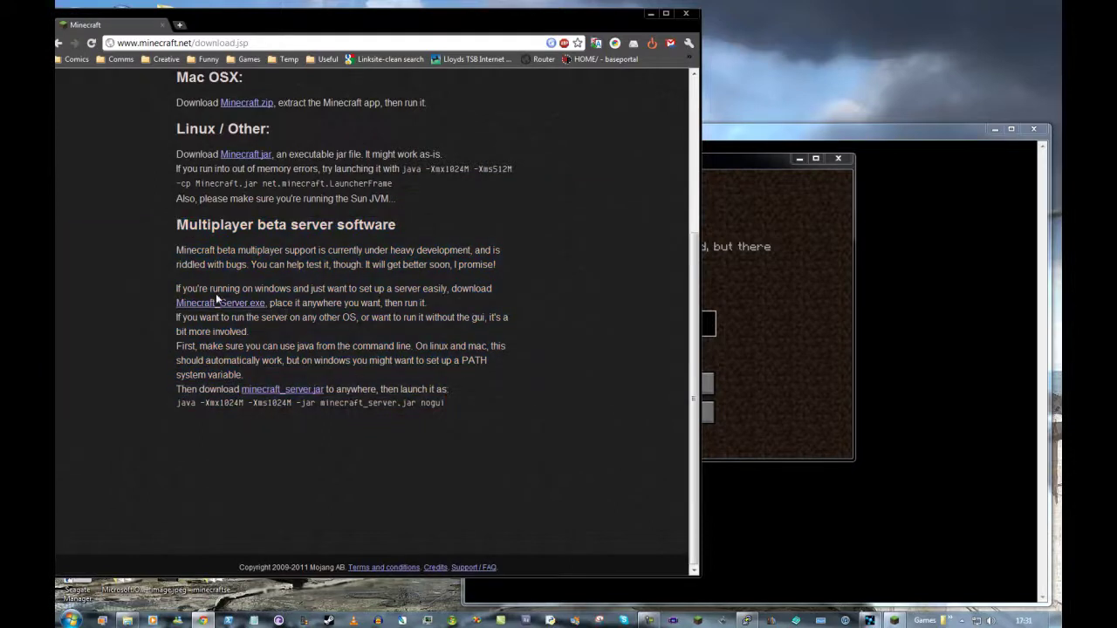
right_click(288, 396)
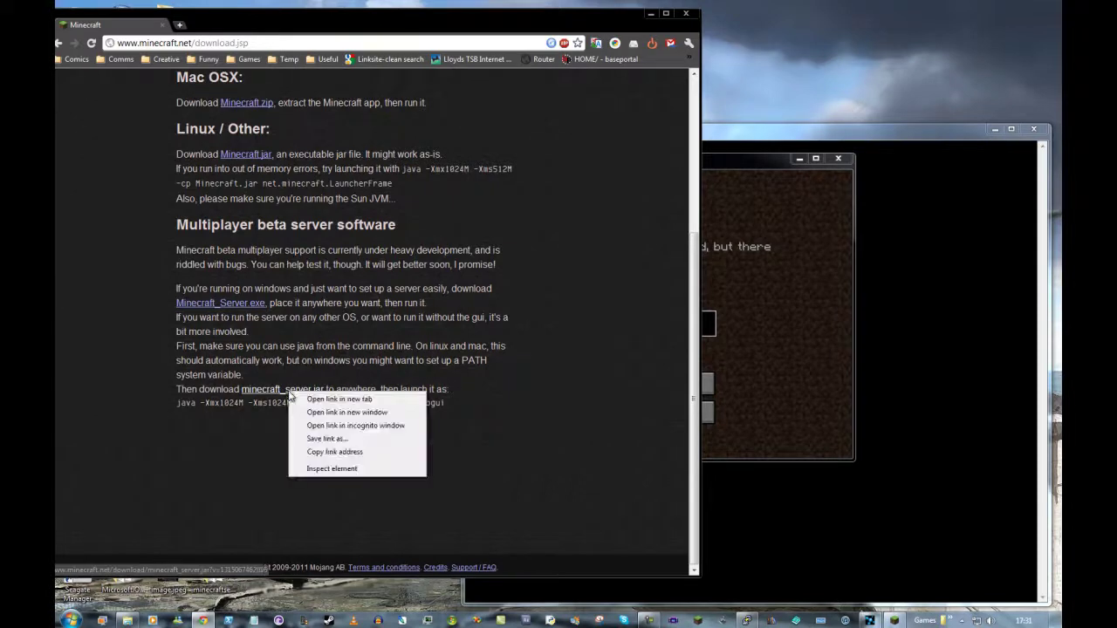
click(519, 350)
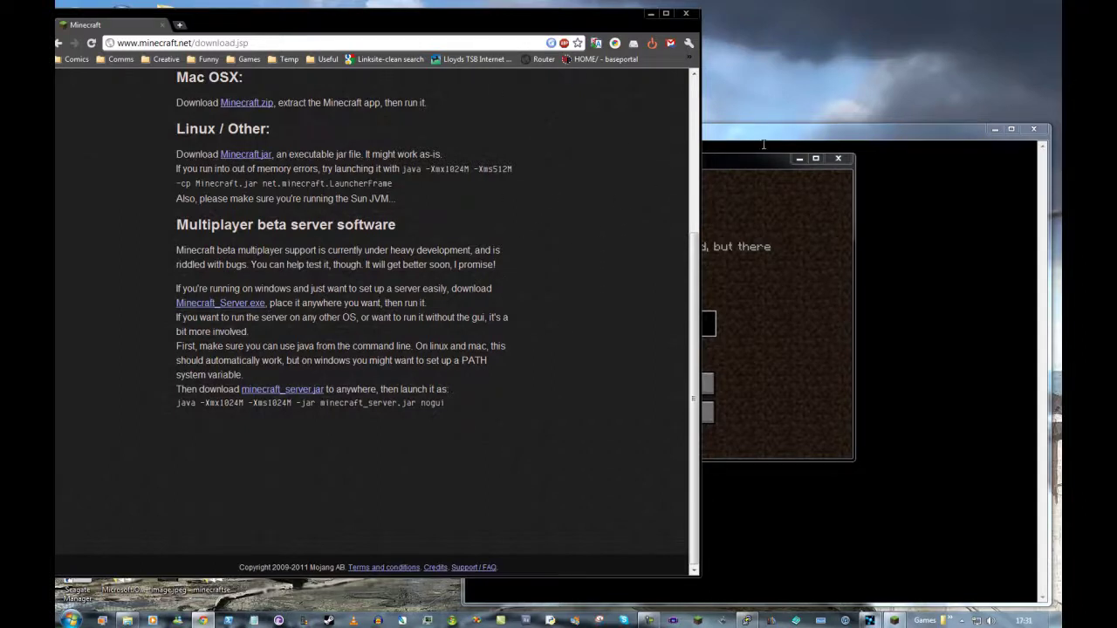
- In the SSH session, create a directory named mctest, change into it and list its contents
click(801, 137)
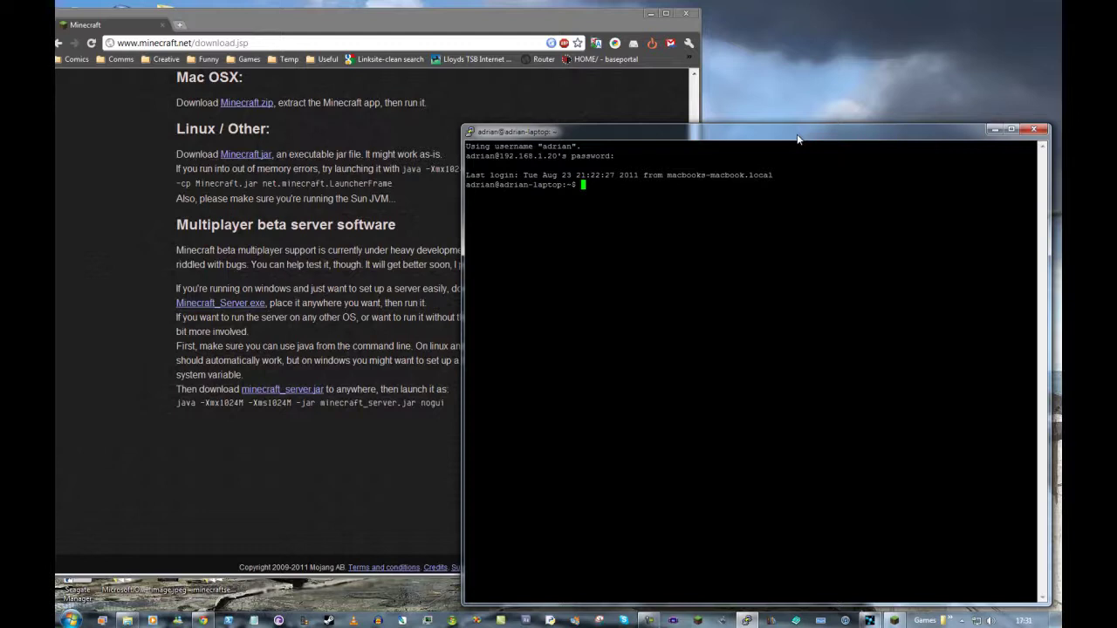
text(mkdir mctest)
key(Return)
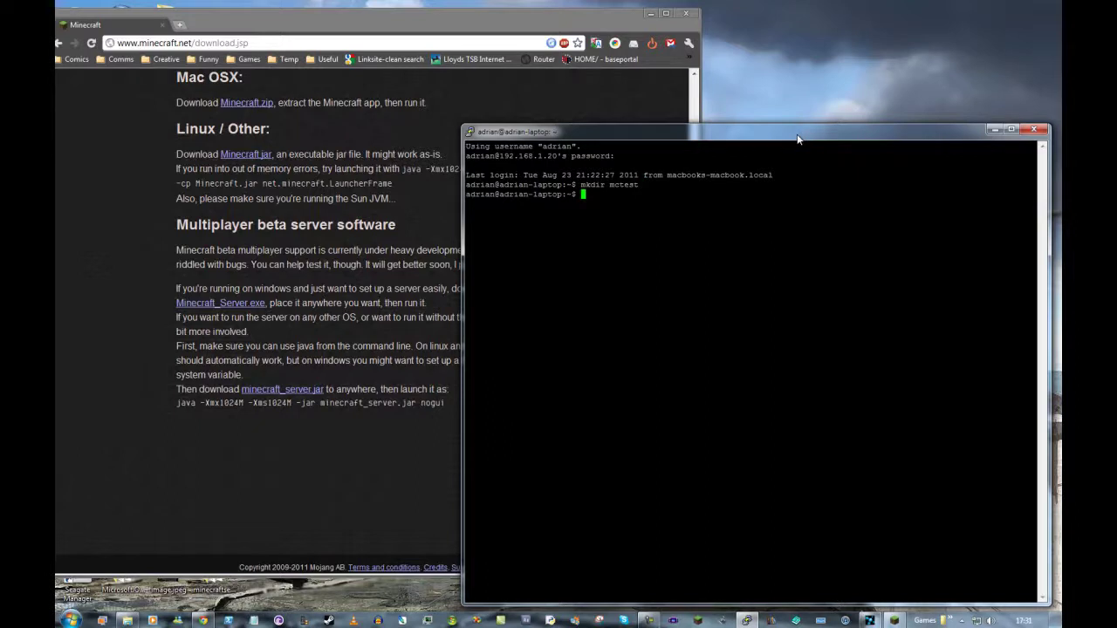
text(cd mctest)
key(Return)
text(l)
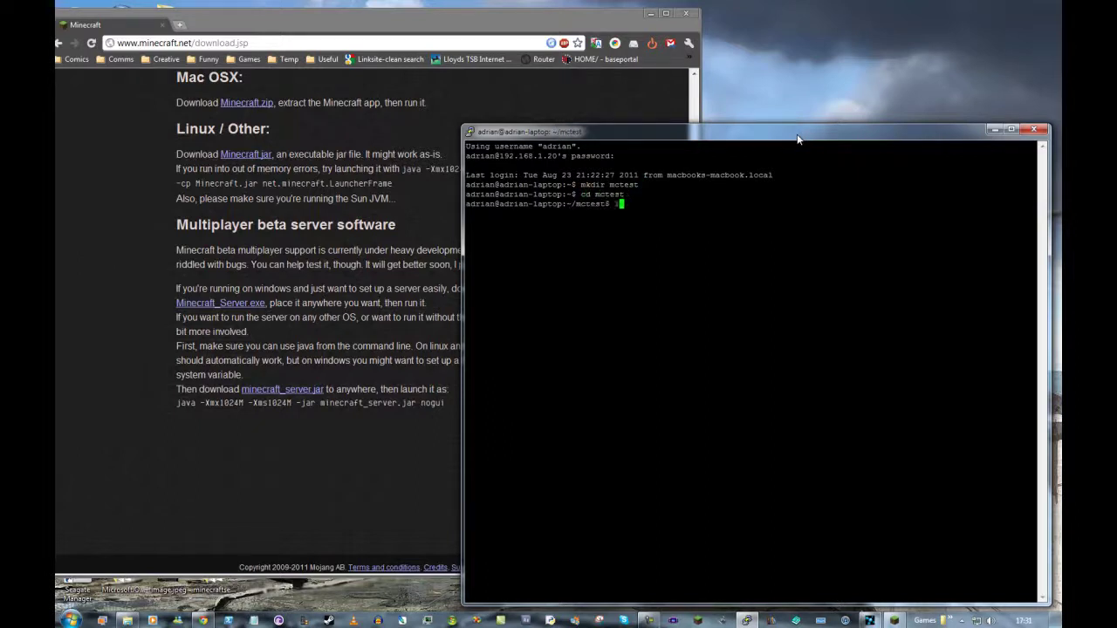
text(s)
key(Return)
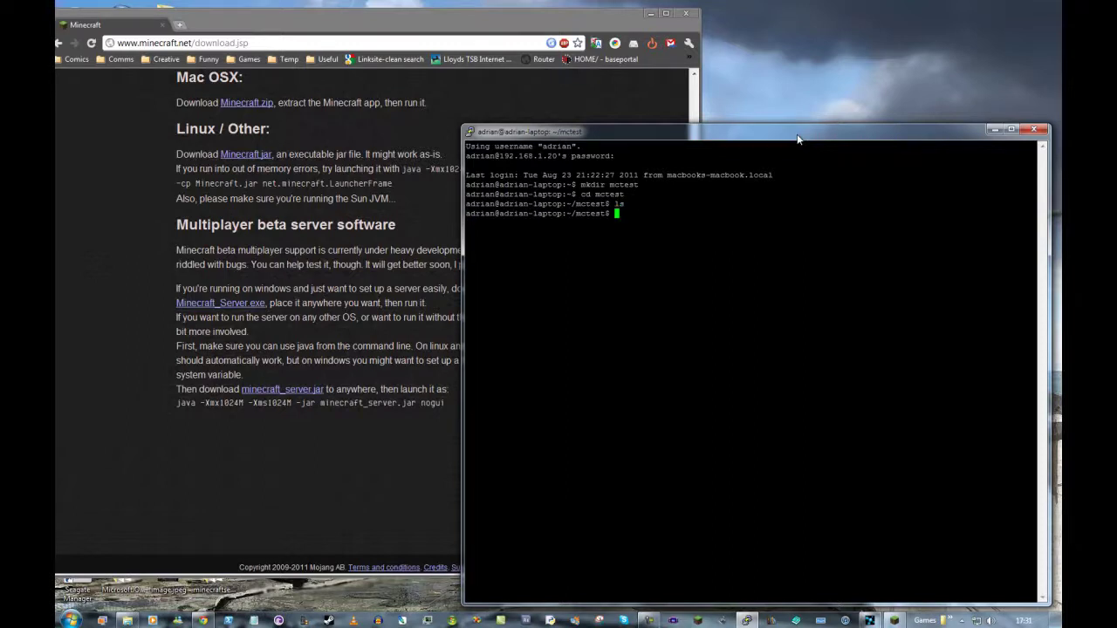
- Copy minecraft_server.jar from the home directory's minecraft folder into mctest and list the directory
text(cp -/min)
key(Tab)
text(/mi)
key(Tab)
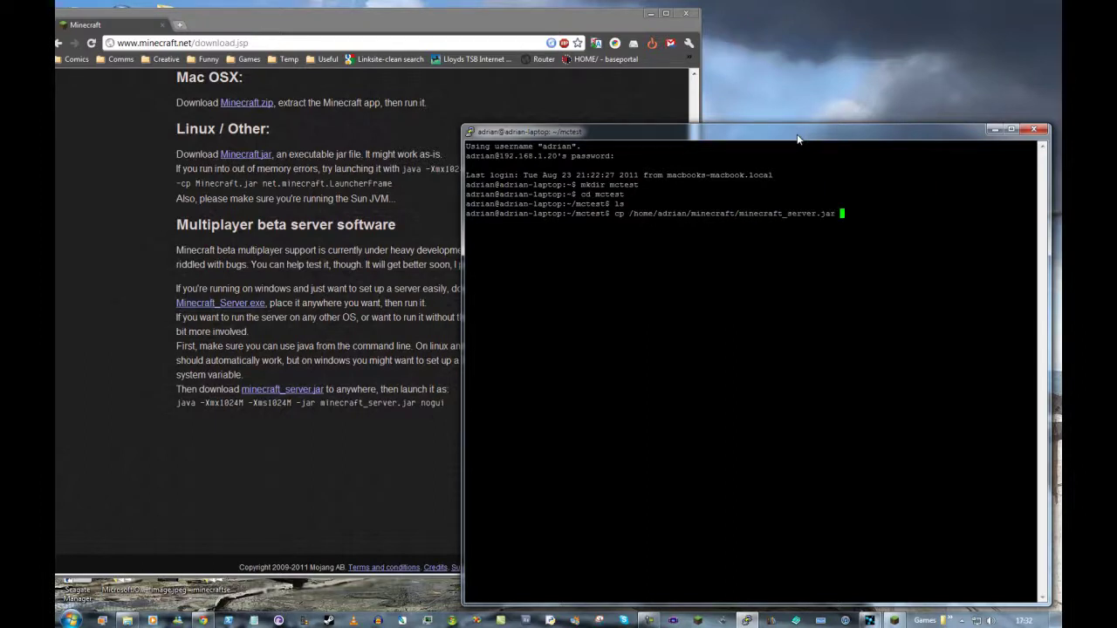
text(~)
text(/home/adrian/)
text(mc)
key(Tab)
key(Return)
text(ls)
key(Return)
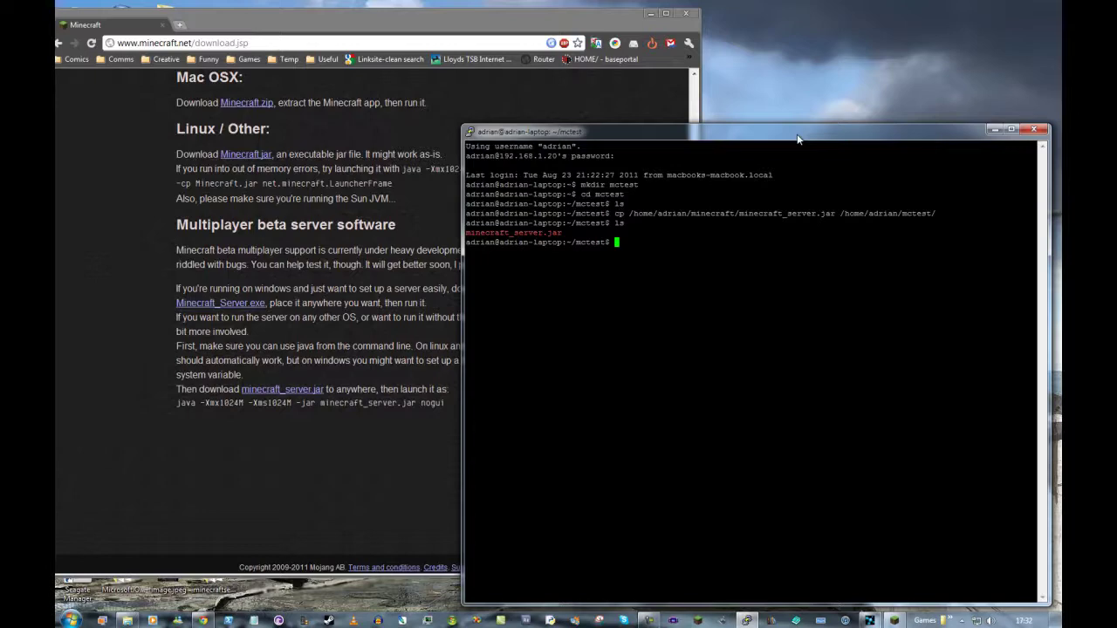
- Launch the server with java -Xmx1024M -Xms512M -jar minecraft_server.jar nogui and connect the Minecraft client to 192.168.1.20
text(java -Xmx1024M -Xms512M -jar minecraft_server.jar nogui)
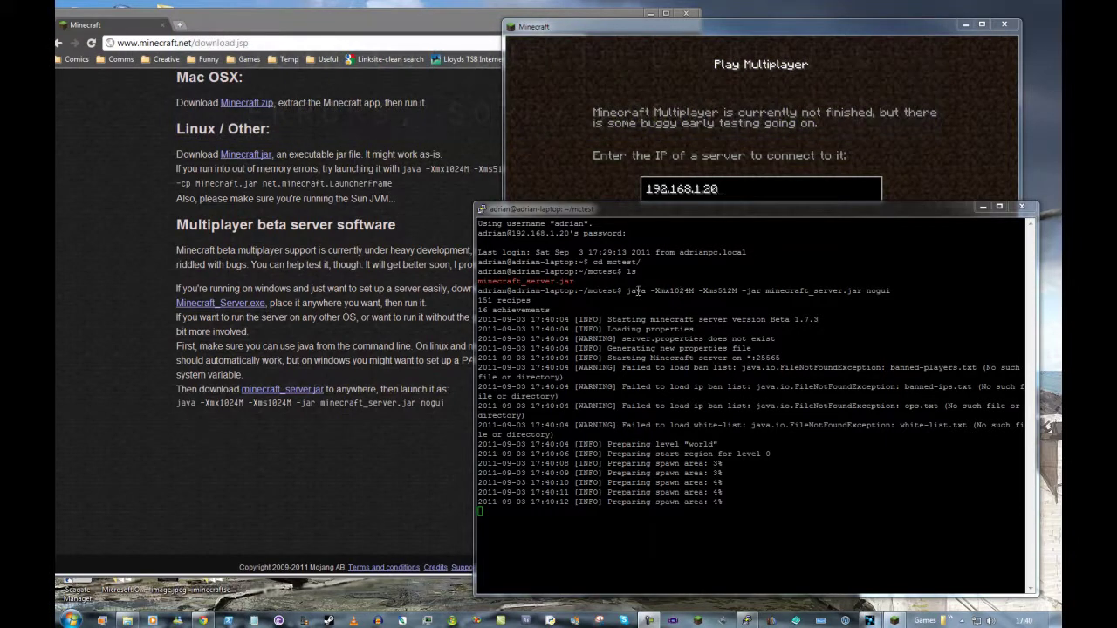
drag(623, 291, 1022, 291)
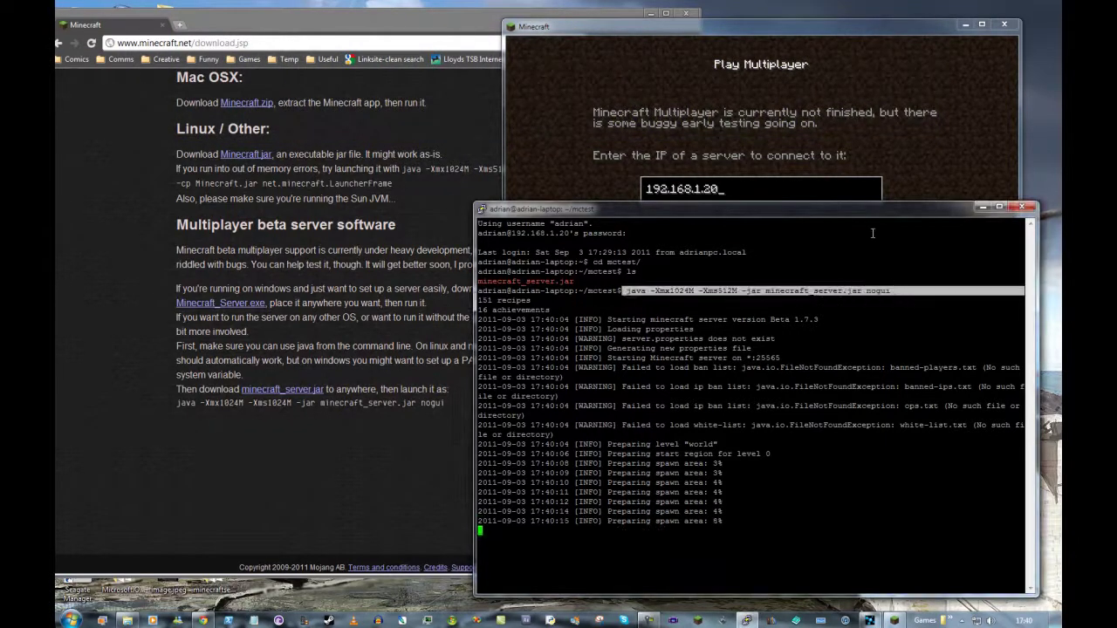
click(764, 324)
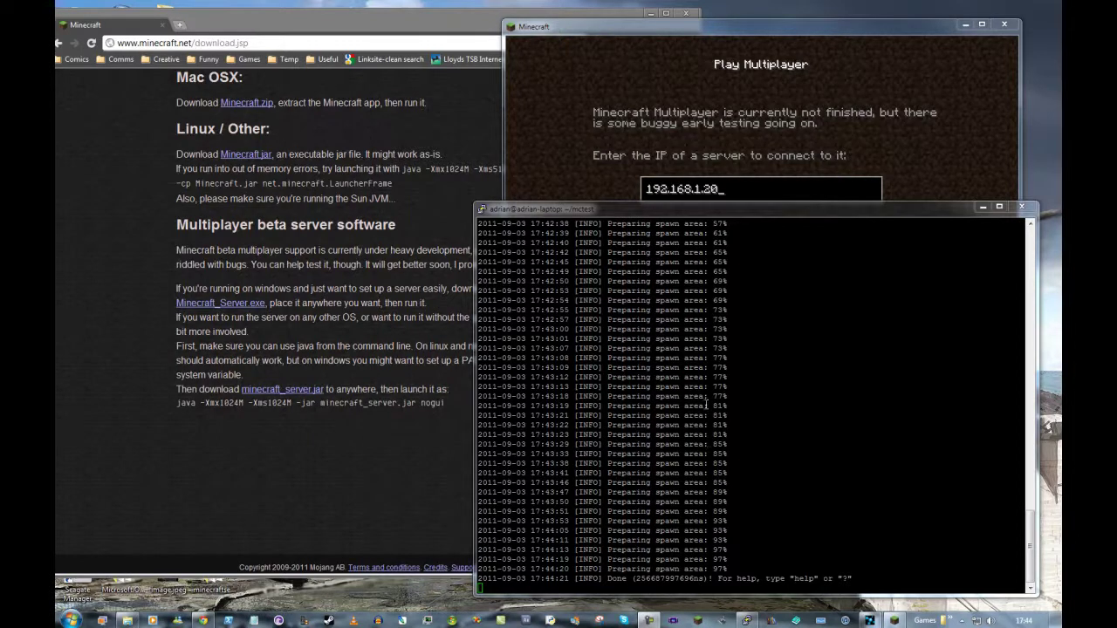
click(709, 196)
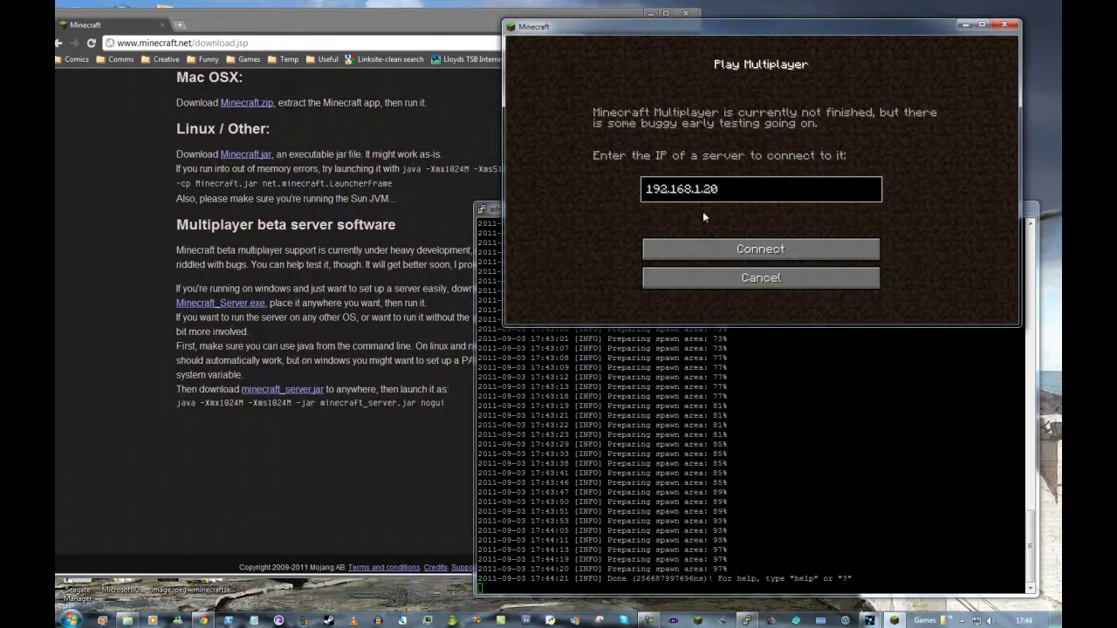
click(758, 250)
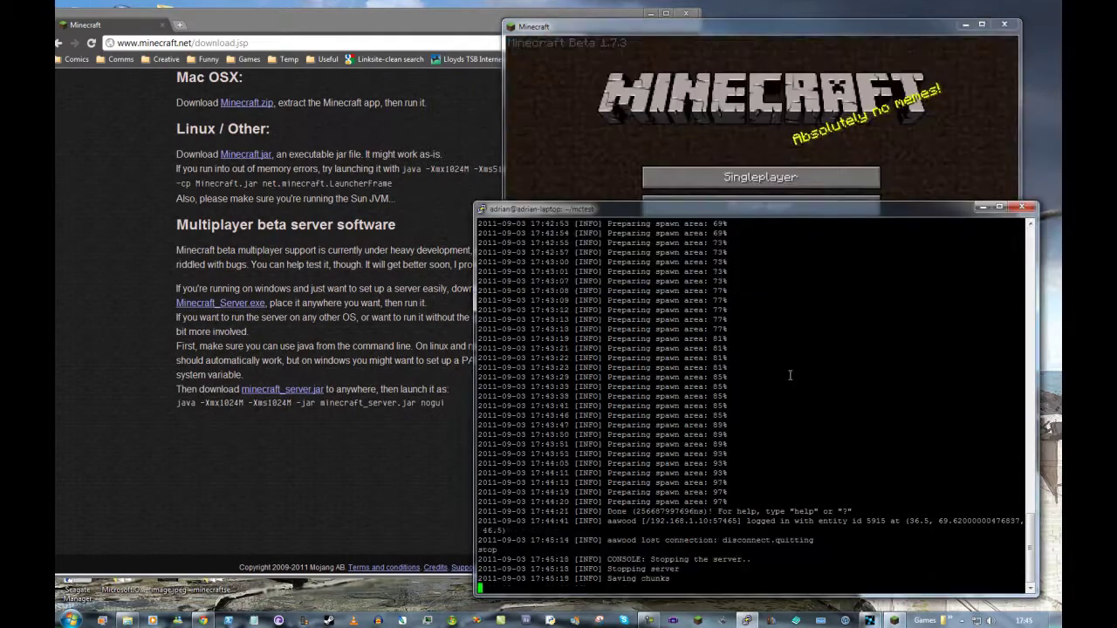
- Check the minecraft_server.jar link on the download page, and list the files in mctest over SSH
click(333, 321)
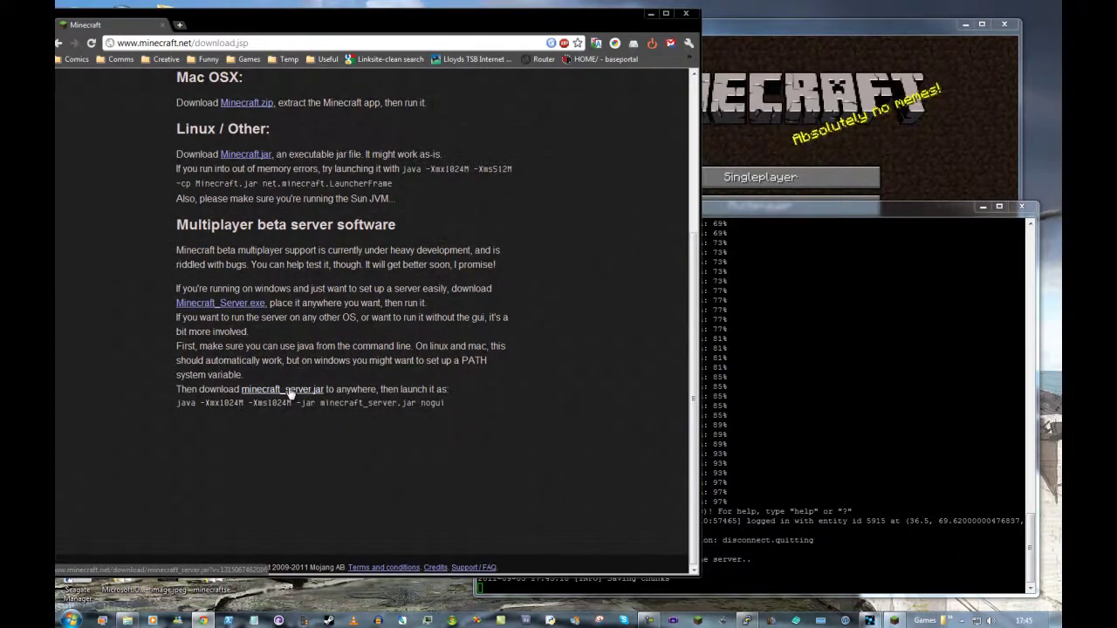
click(768, 207)
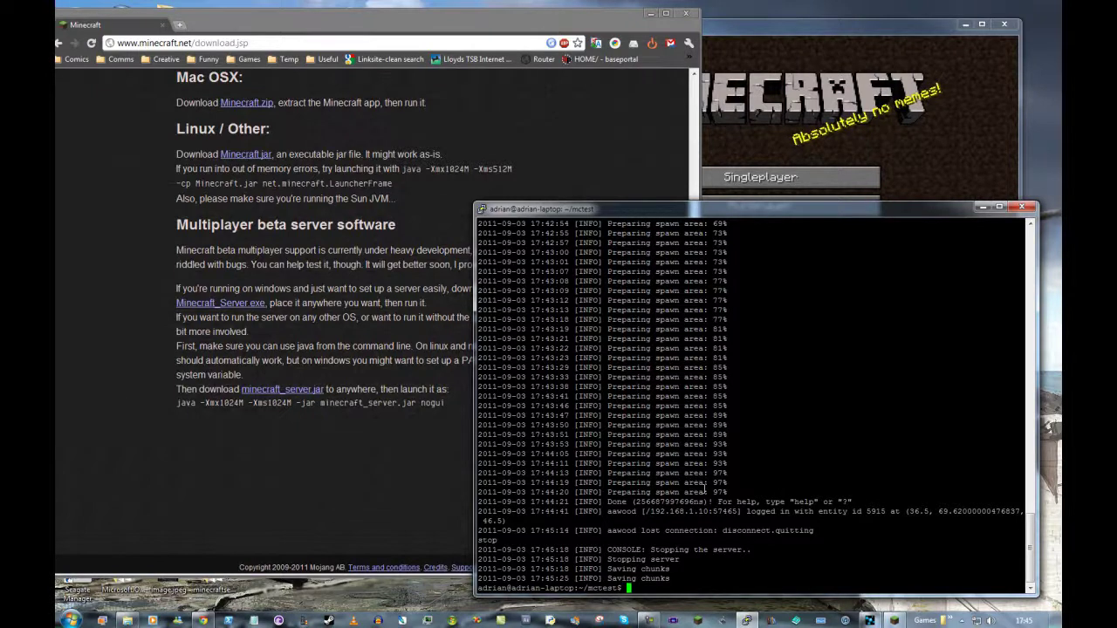
text(ls)
key(Return)
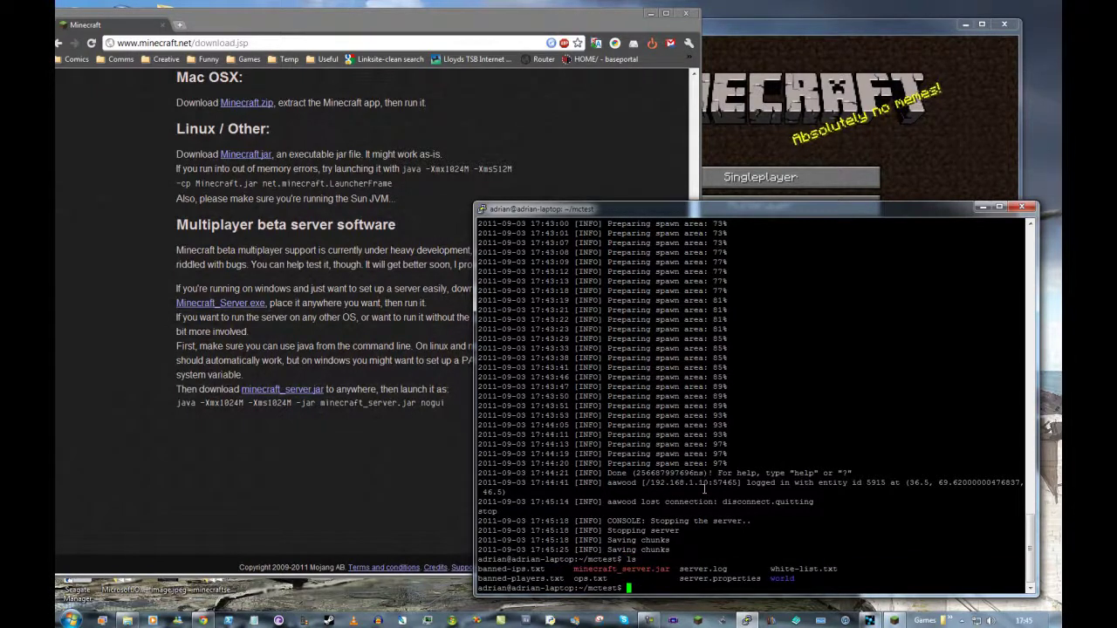
text(java)
click(159, 399)
drag(159, 400, 443, 403)
click(447, 403)
click(776, 464)
key(BackSpace)
key(BackSpace)
key(BackSpace)
key(BackSpace)
- Create an empty startserver.sh in mctest with touch and make it executable with chmod +x
text(touch startserver.)
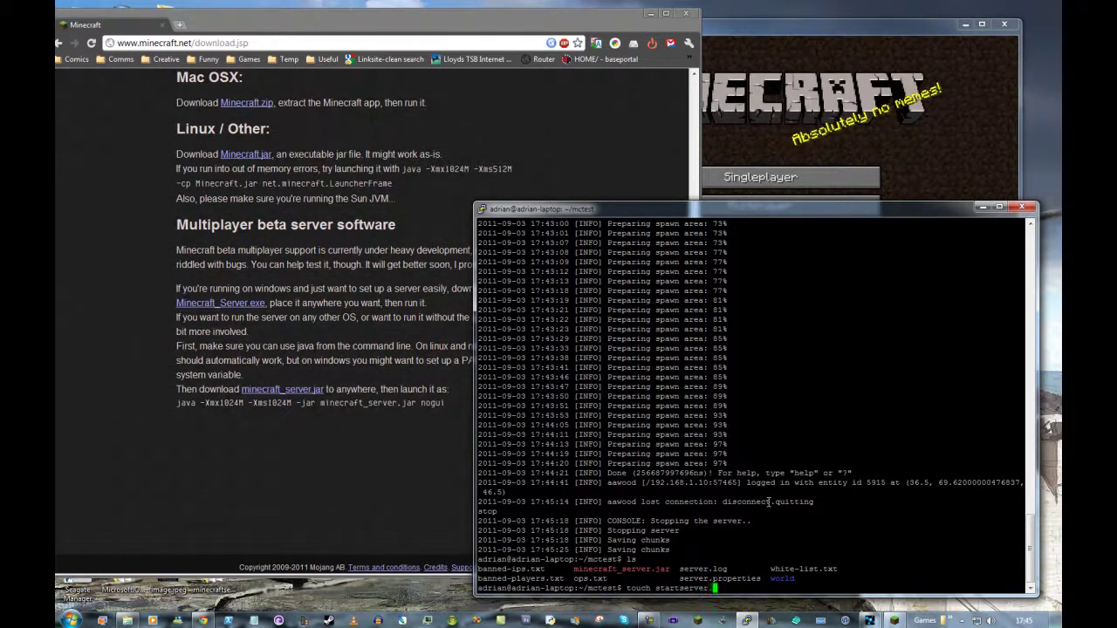
text(sh)
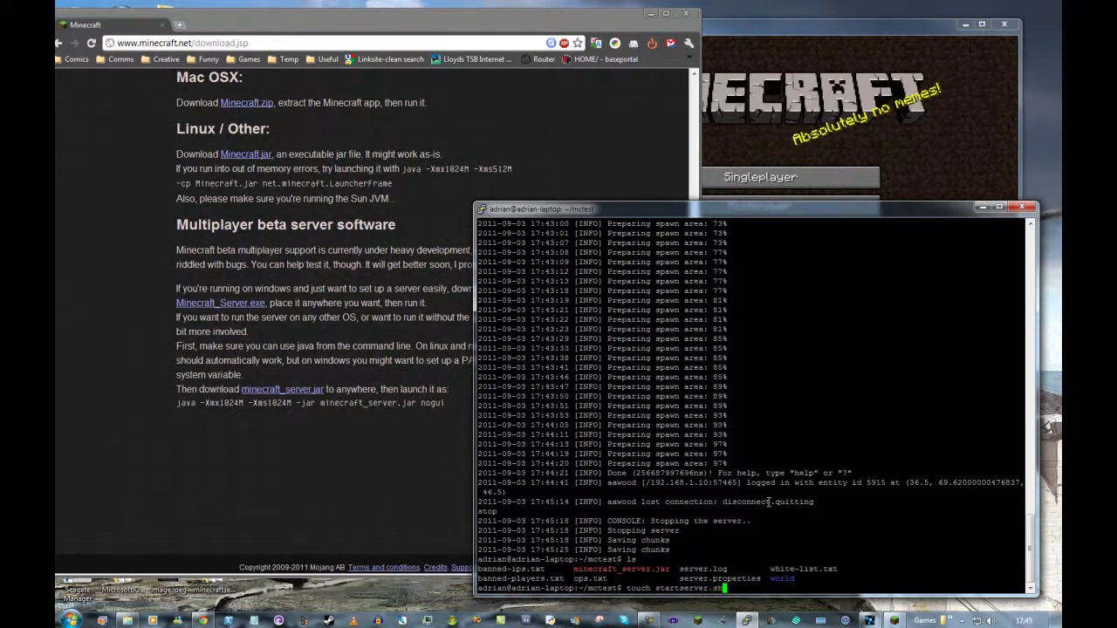
key(Return)
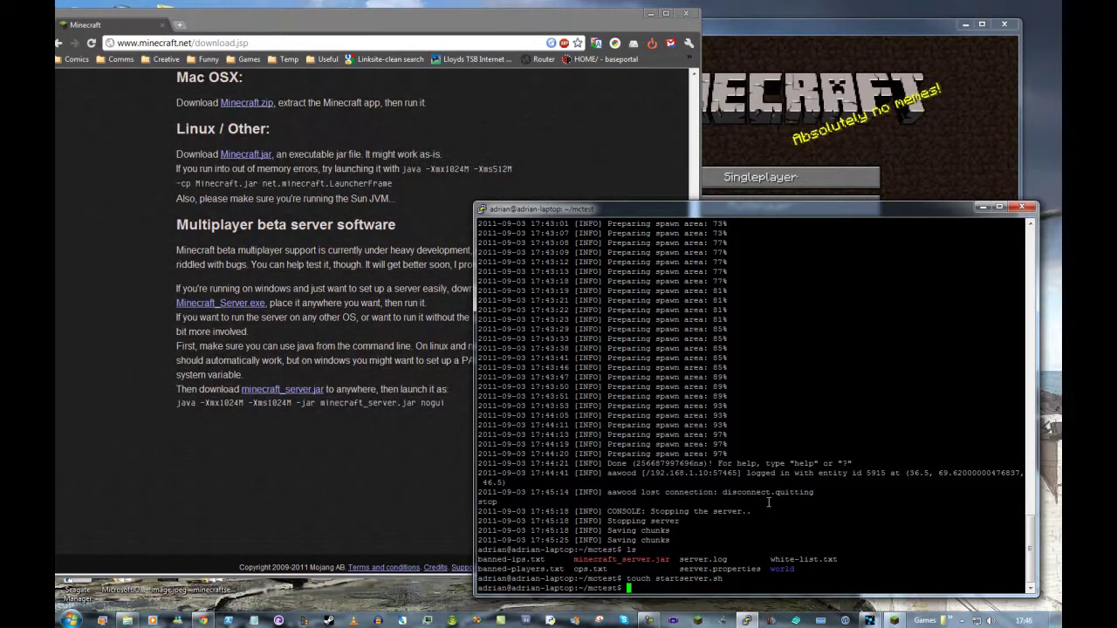
text(chmod +x star)
key(Tab)
key(Return)
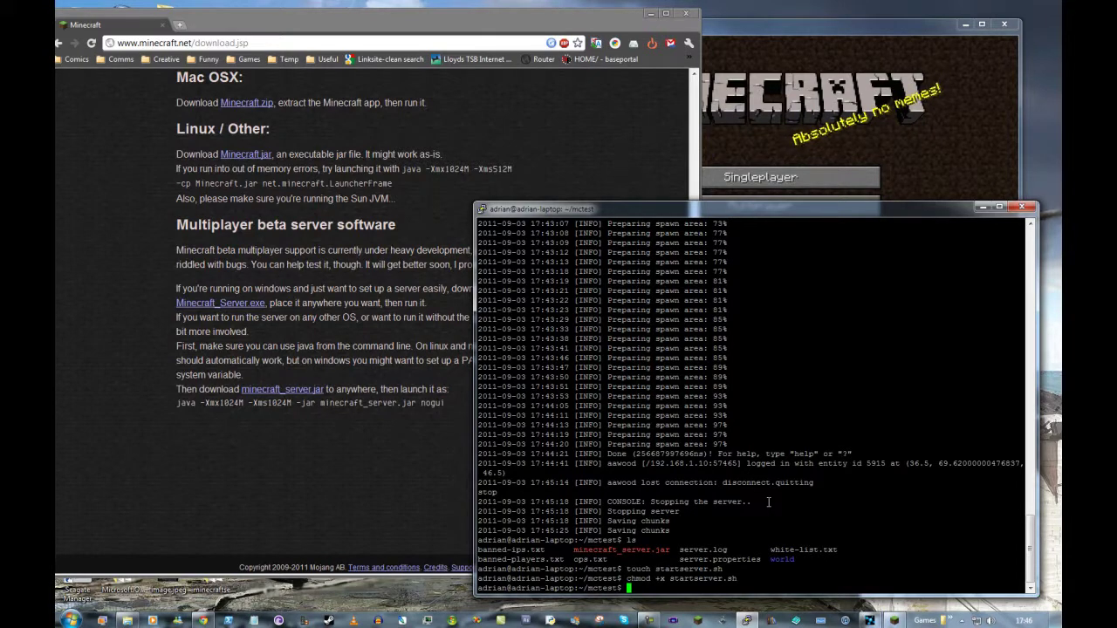
text(~)
key(Tab)
key(Tab)
key(BackSpace)
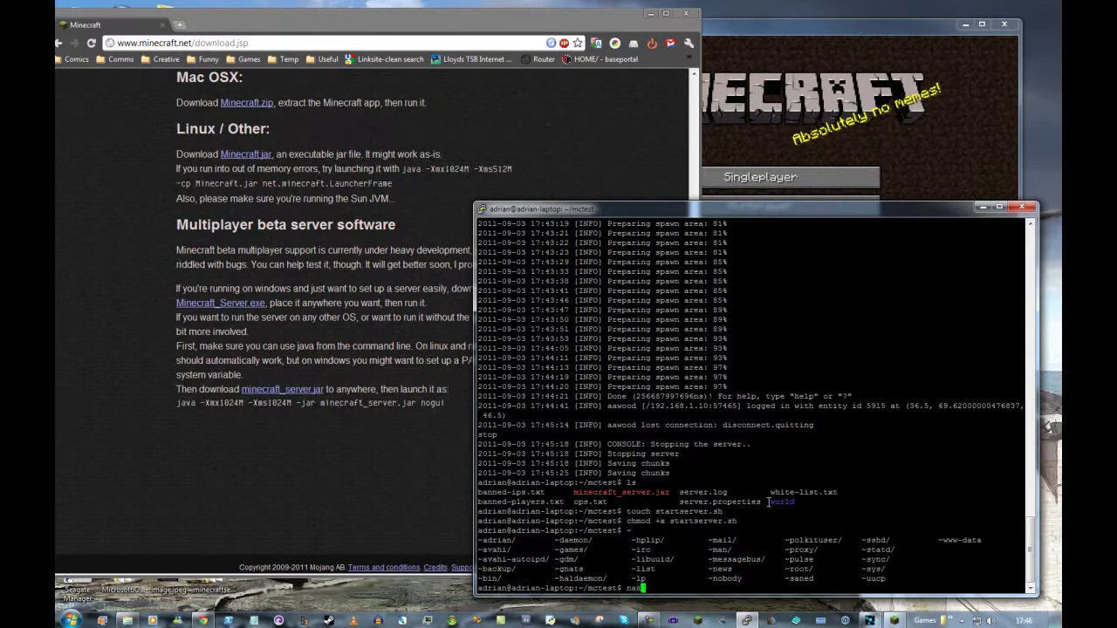
- Open startserver.sh in nano and enter cd ~/mctest/ as its first line
text(nano startserver.sh)
key(Return)
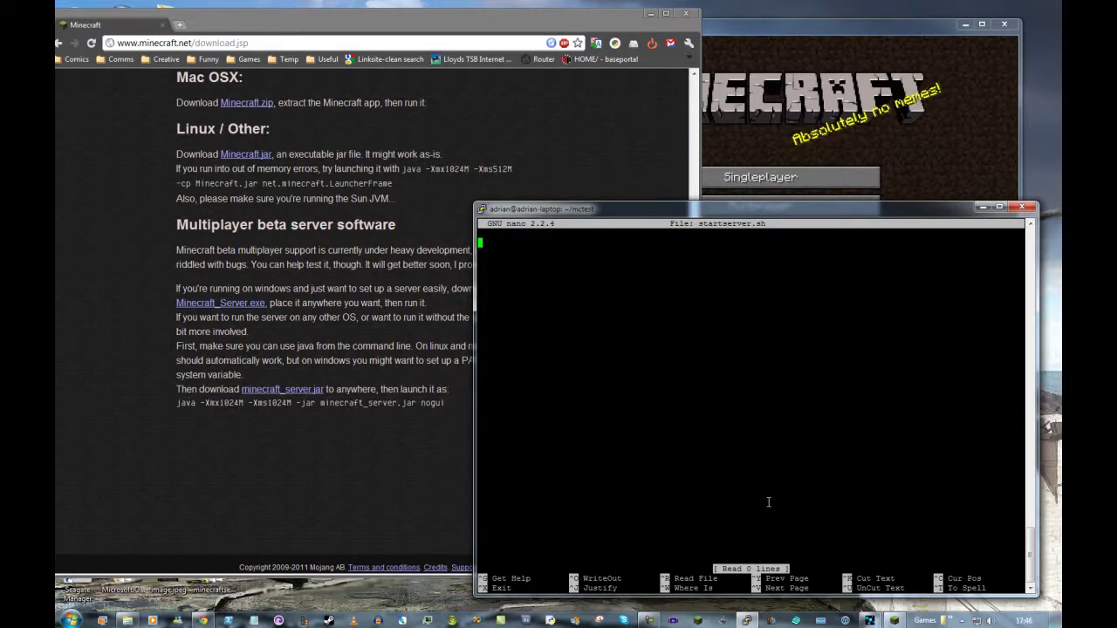
text(#!)
text(/)
text(/)
text(mctest)
text(/)
key(Return)
- Add java -Xmx1024M -Xms512M -jar minecraft_server.jar nogui as the second line of startserver.sh
text(java)
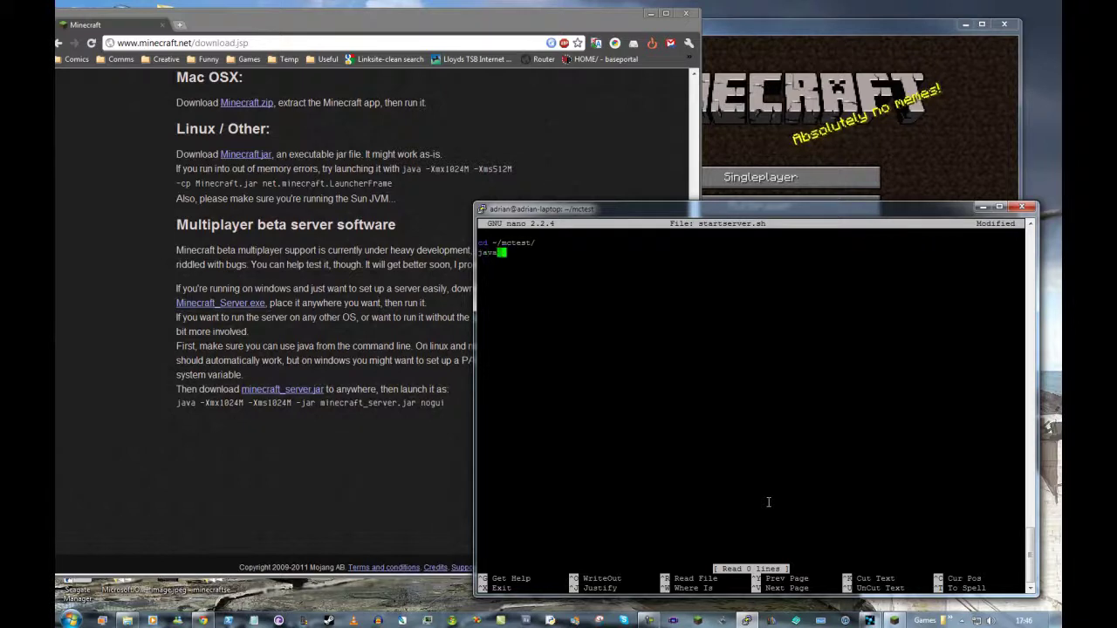
text( -Xmx1024)
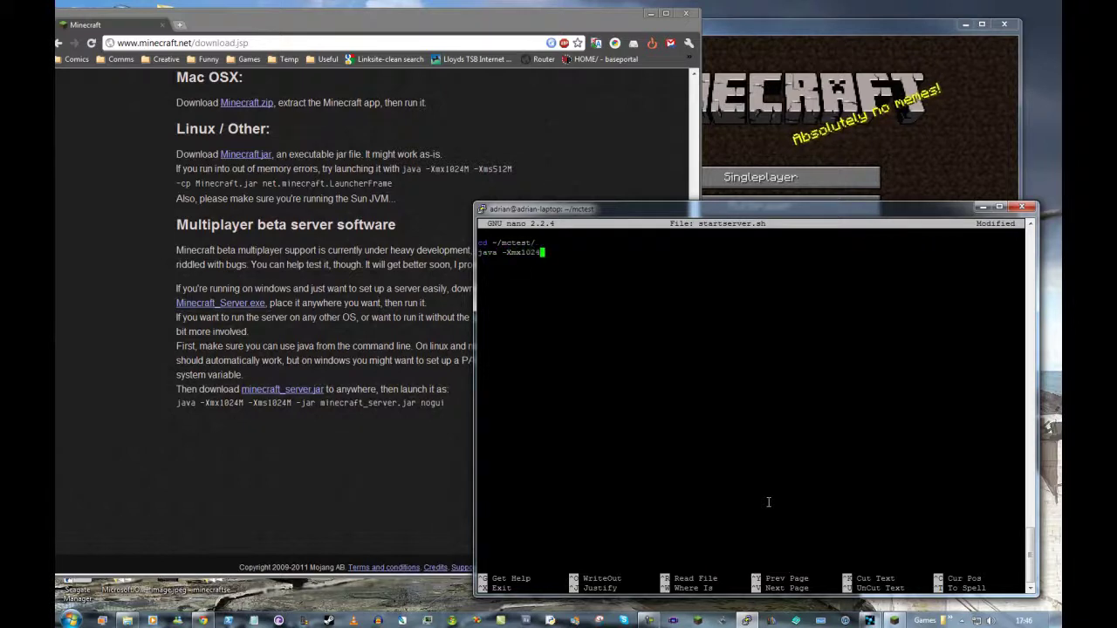
text(M)
text( -Xms)
text(1024)
key(BackSpace)
key(BackSpace)
key(BackSpace)
key(BackSpace)
text(512)
text(x)
key(BackSpace)
text(M -jar mine)
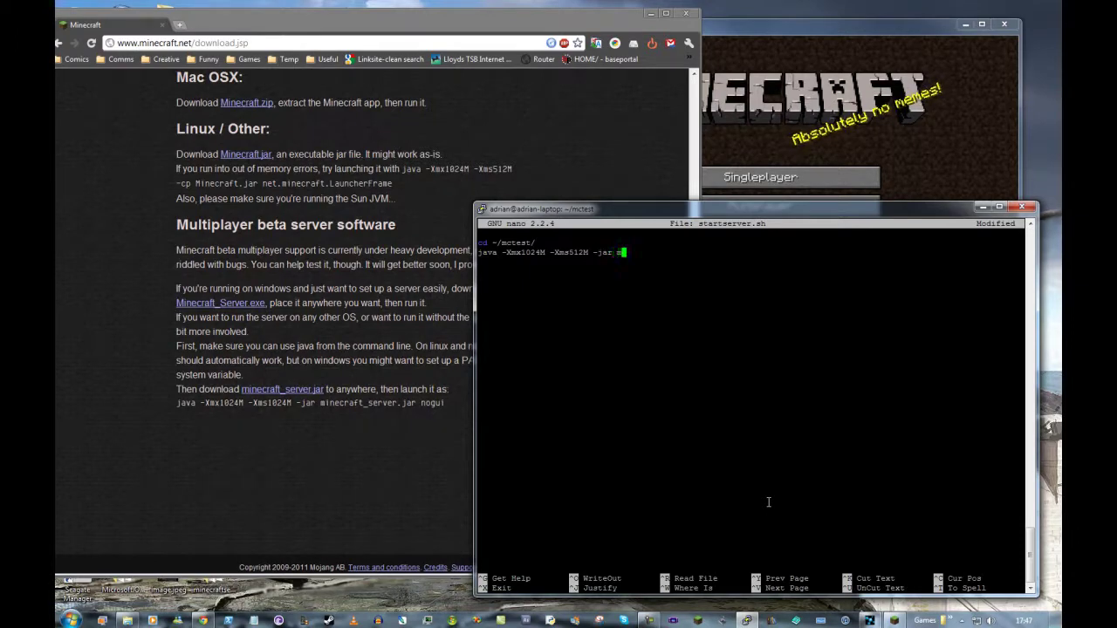
key(BackSpace)
key(BackSpace)
text(ecraft_s)
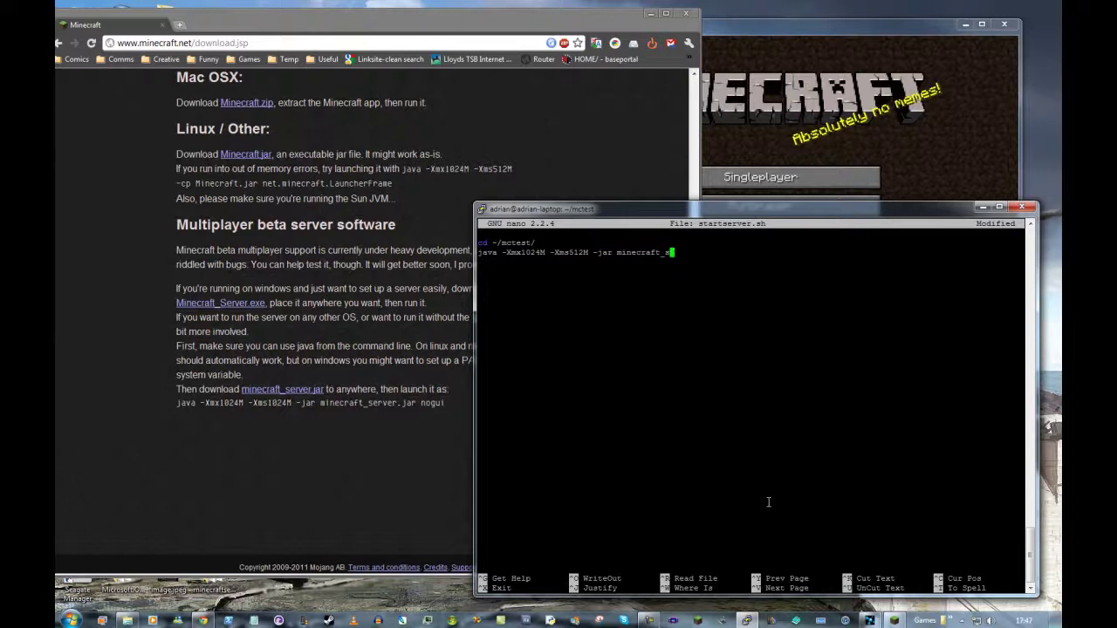
text(erver.)
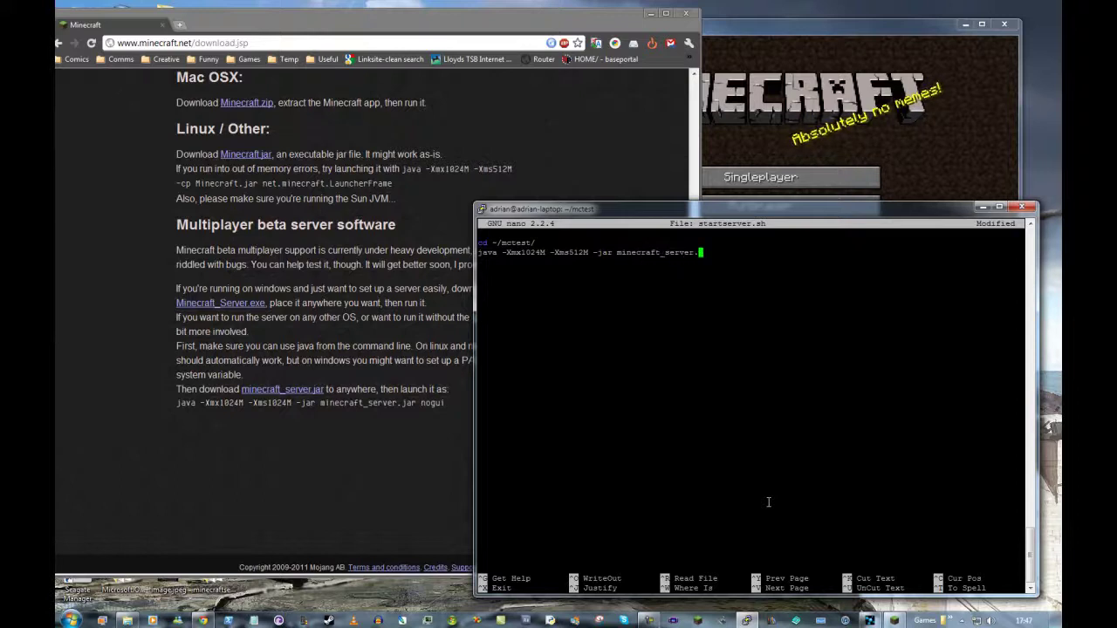
text(jar nogui)
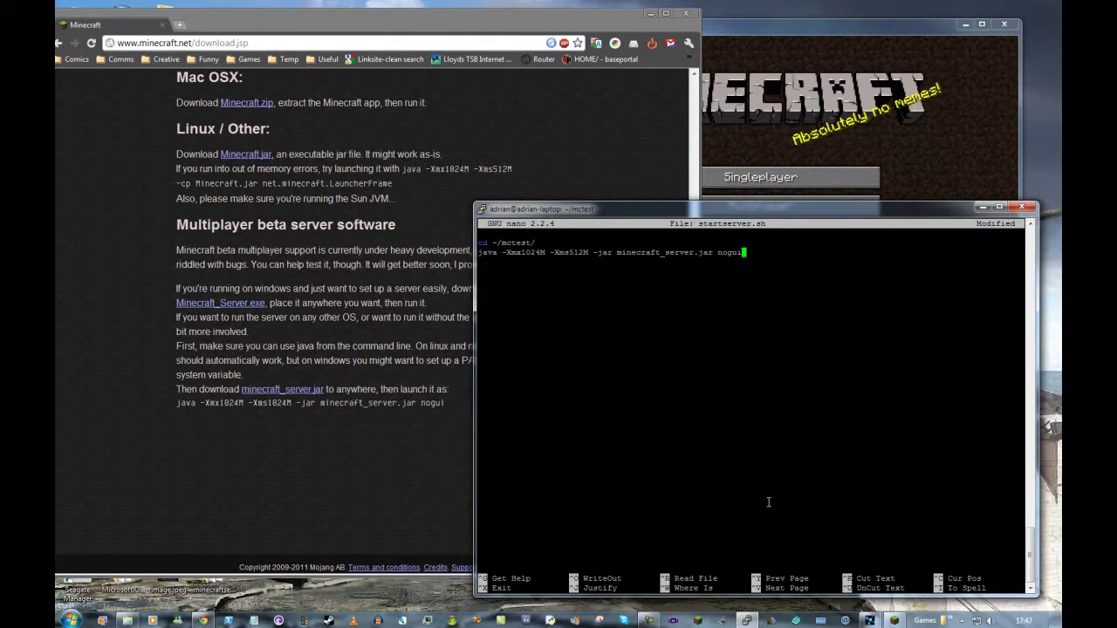
- Save the script under the name startserver.sh and exit nano
key(alt+o)
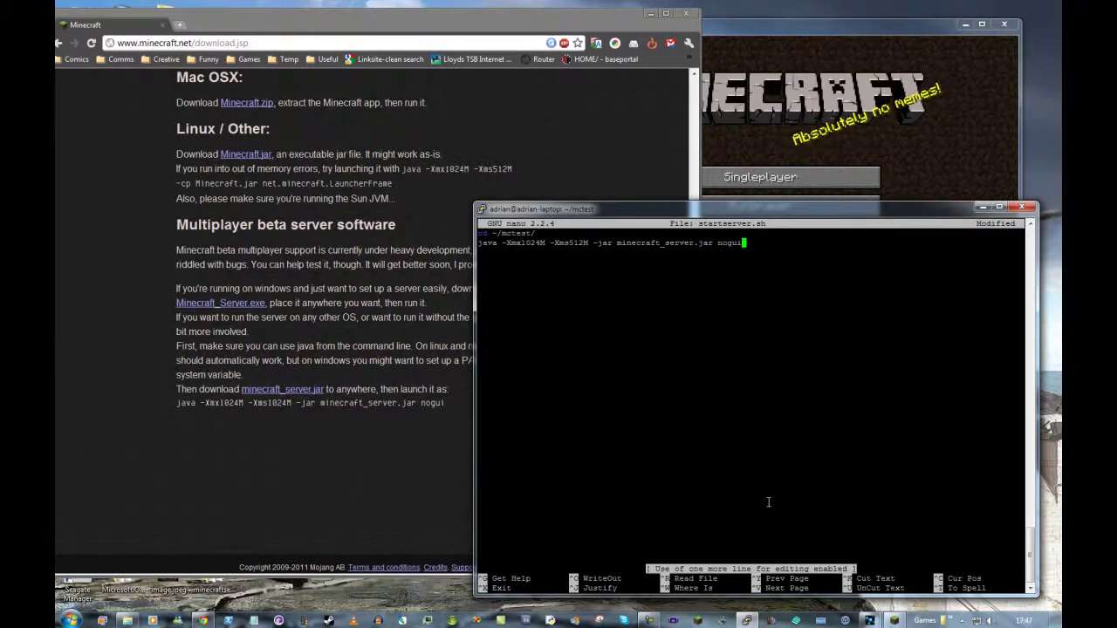
key(Down)
key(Up)
key(ctrl+o)
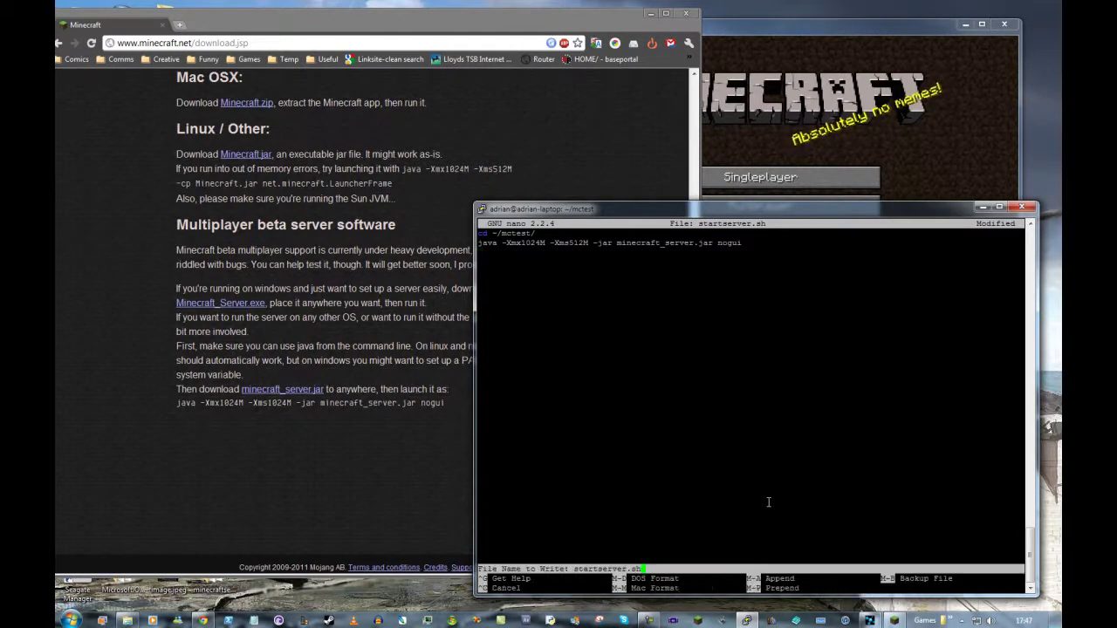
key(Return)
key(ctrl+x)
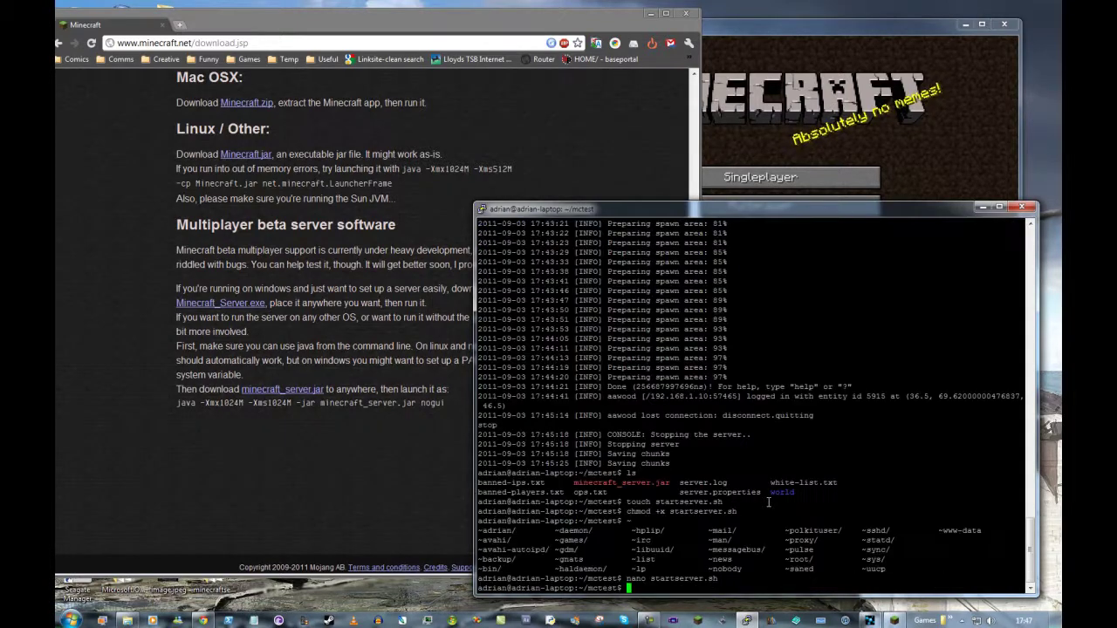
- Review the contents of startserver.sh with less and return to the shell prompt
text(less startserver.sh)
key(Return)
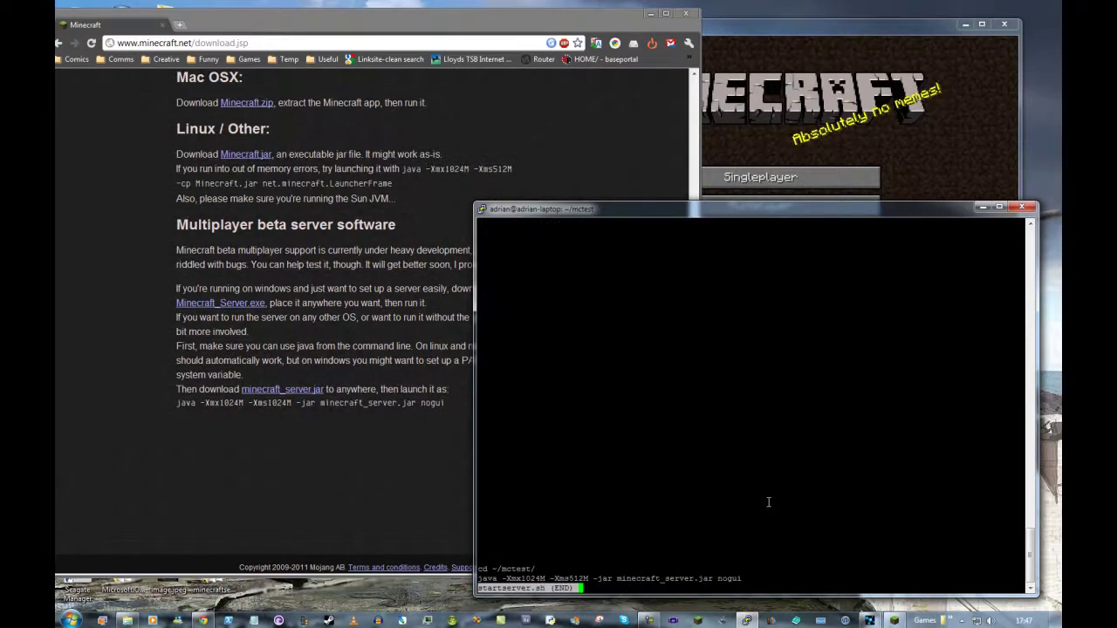
text(q)
- Run the startserver.sh launch script from the mctest directory
text(./)
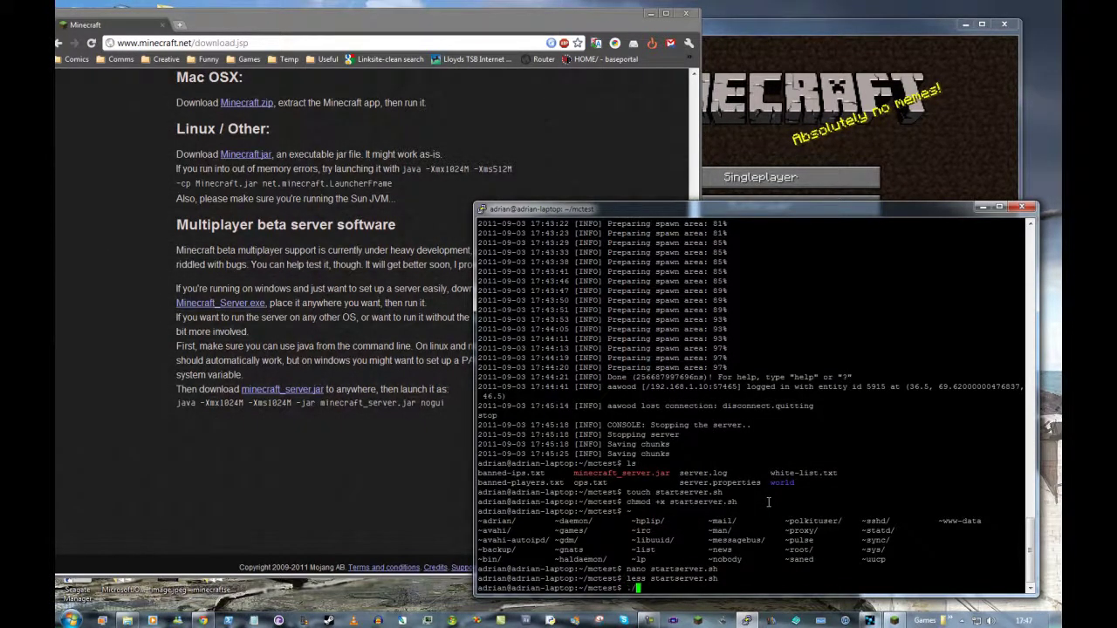
text(startserver.sh)
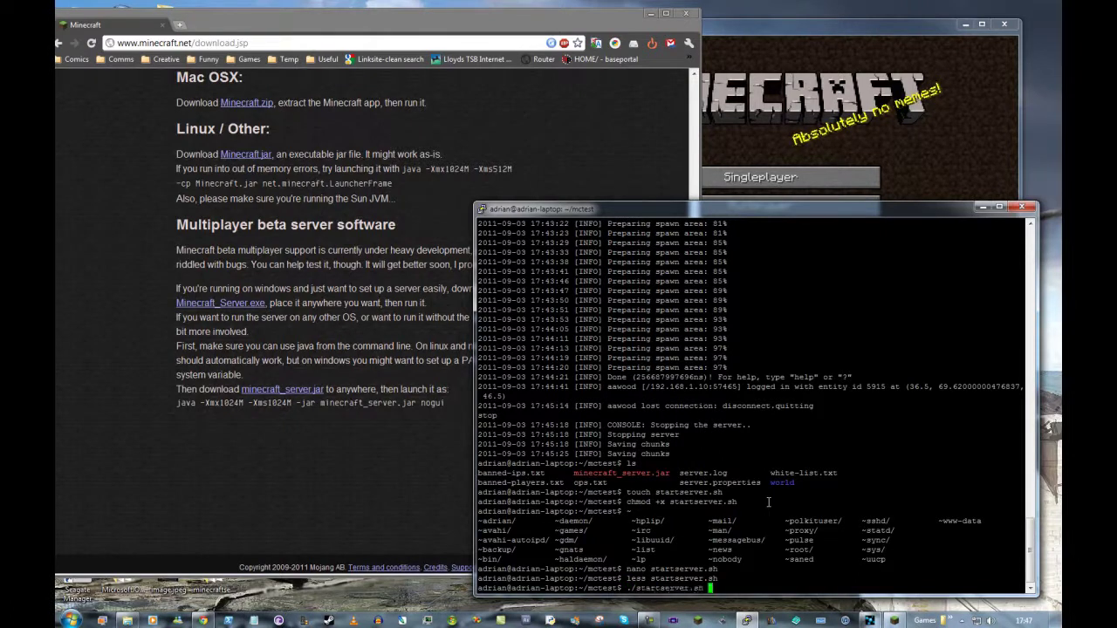
key(Return)
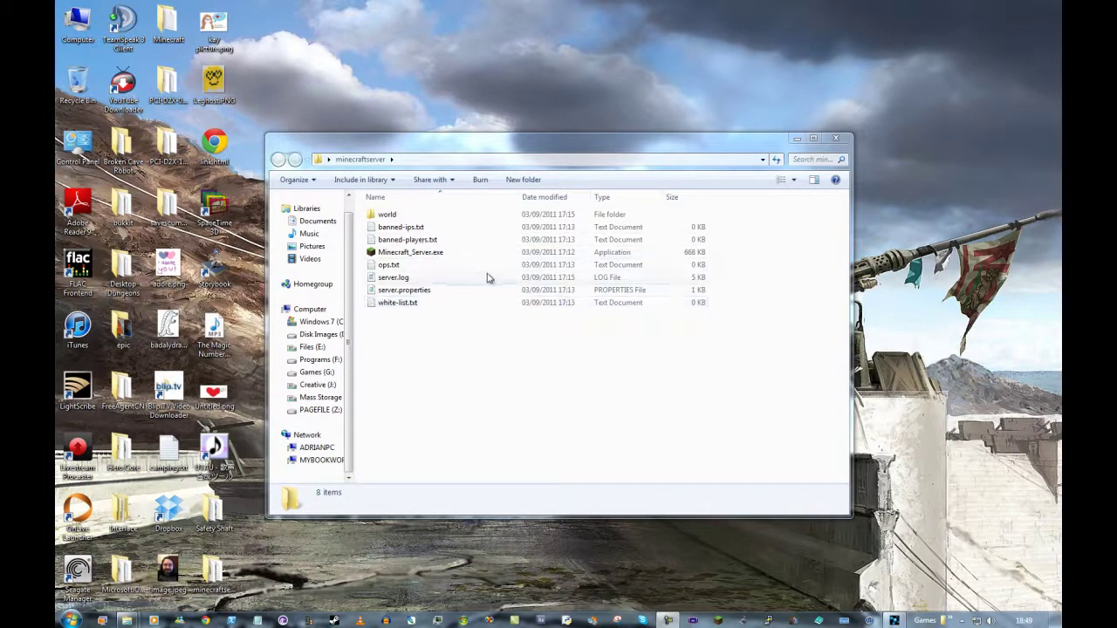
- Examine the server's configuration files in the minecraftserver folder: ops.txt, server.properties, white-list.txt, banned-players.txt and banned-ips.txt
click(394, 265)
ctrl+click(415, 293)
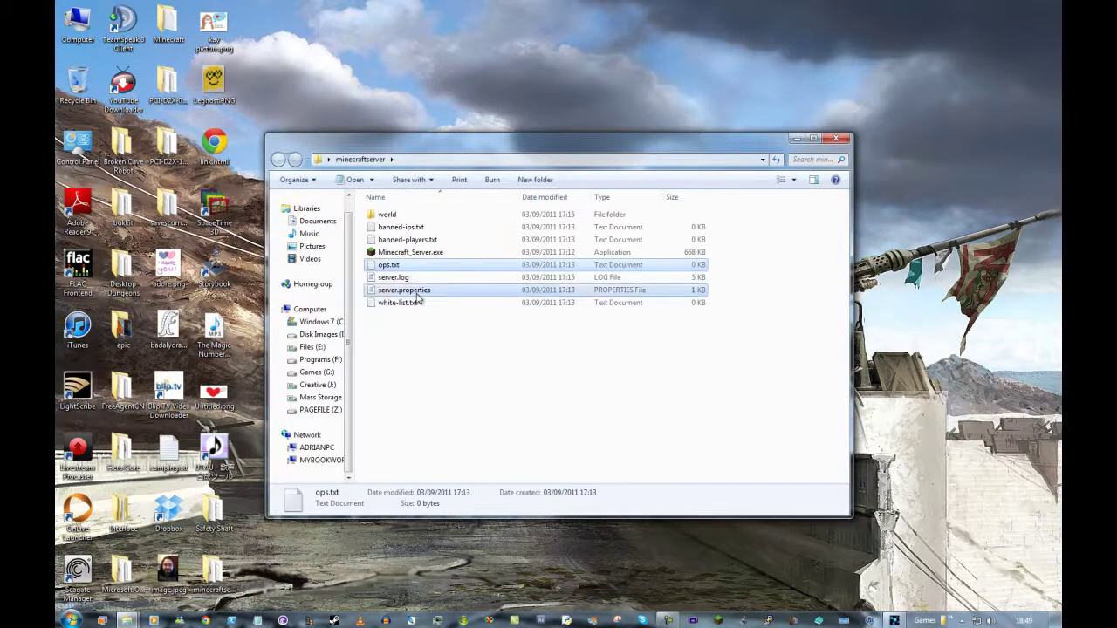
click(409, 305)
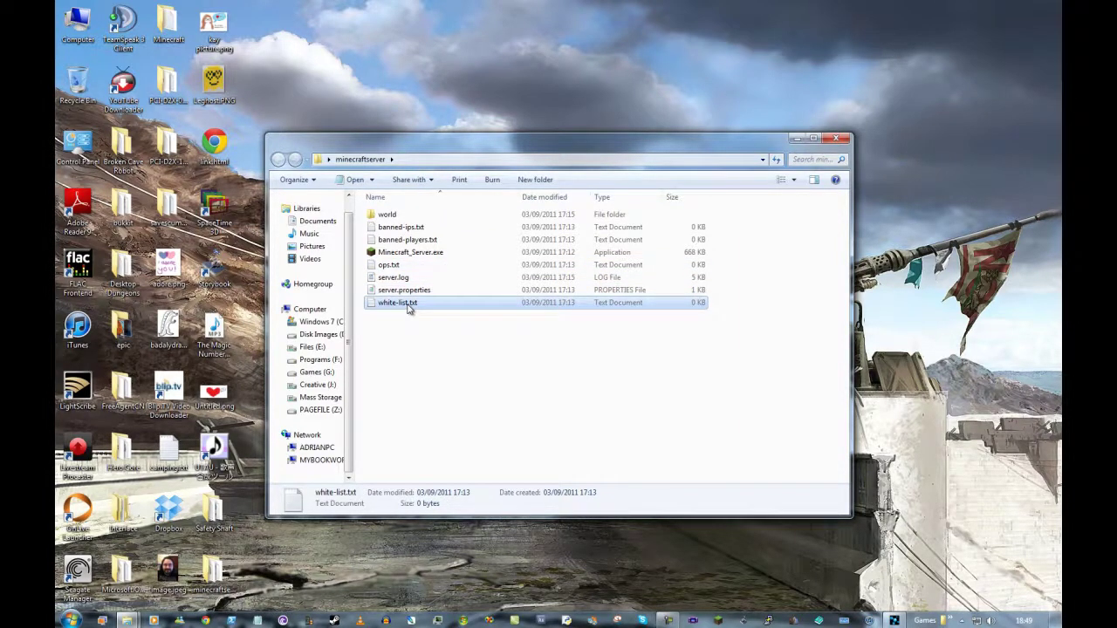
click(408, 240)
click(402, 229)
click(421, 241)
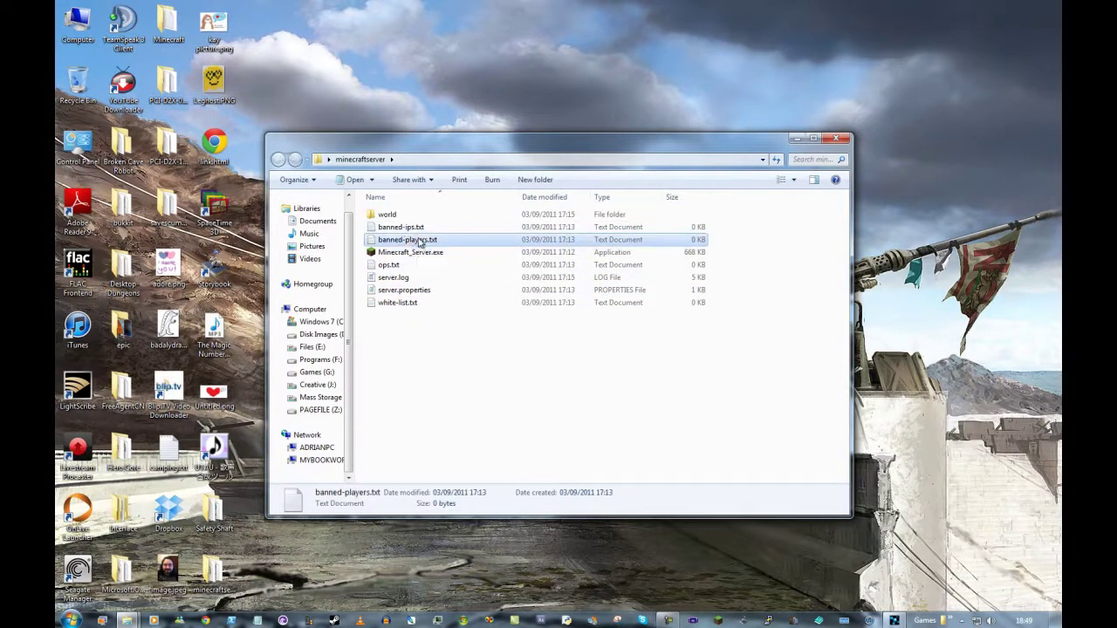
click(417, 228)
click(394, 376)
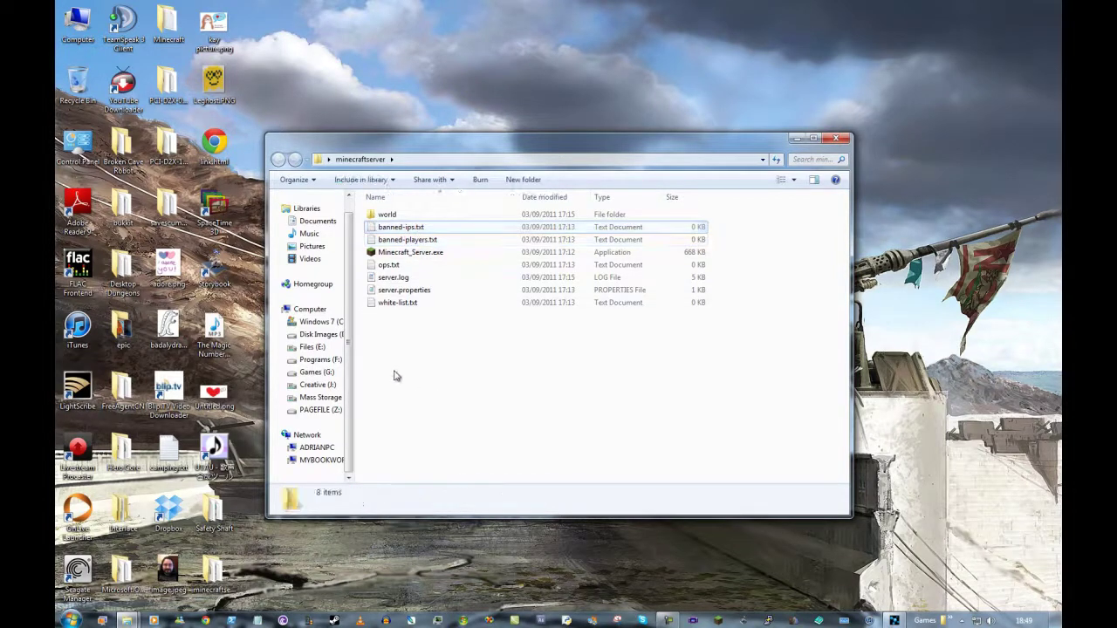
click(391, 265)
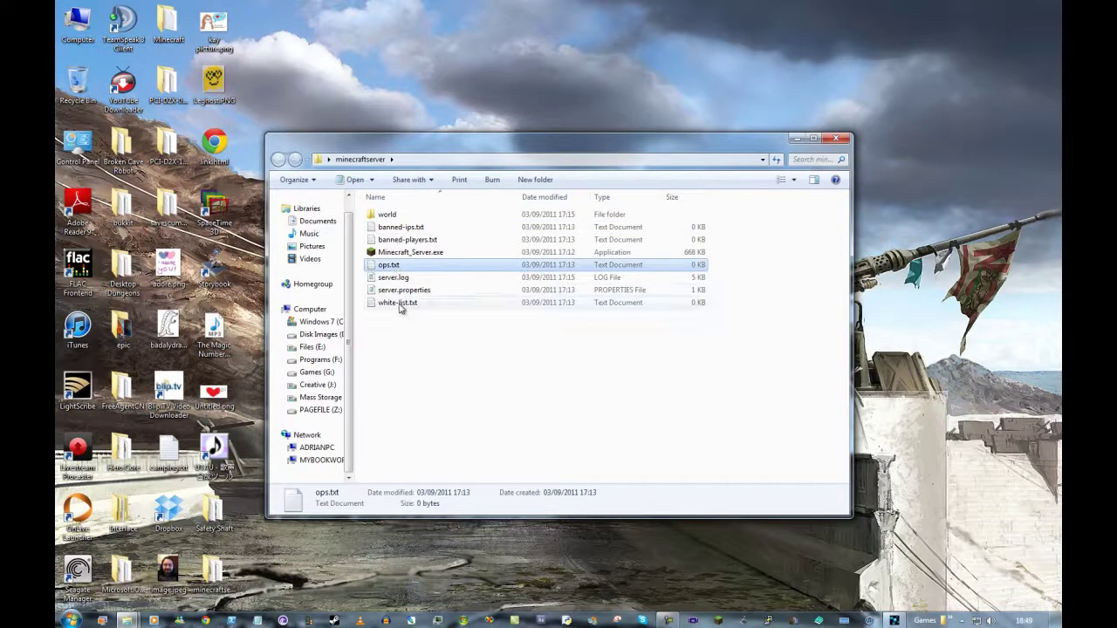
ctrl+click(401, 307)
click(439, 338)
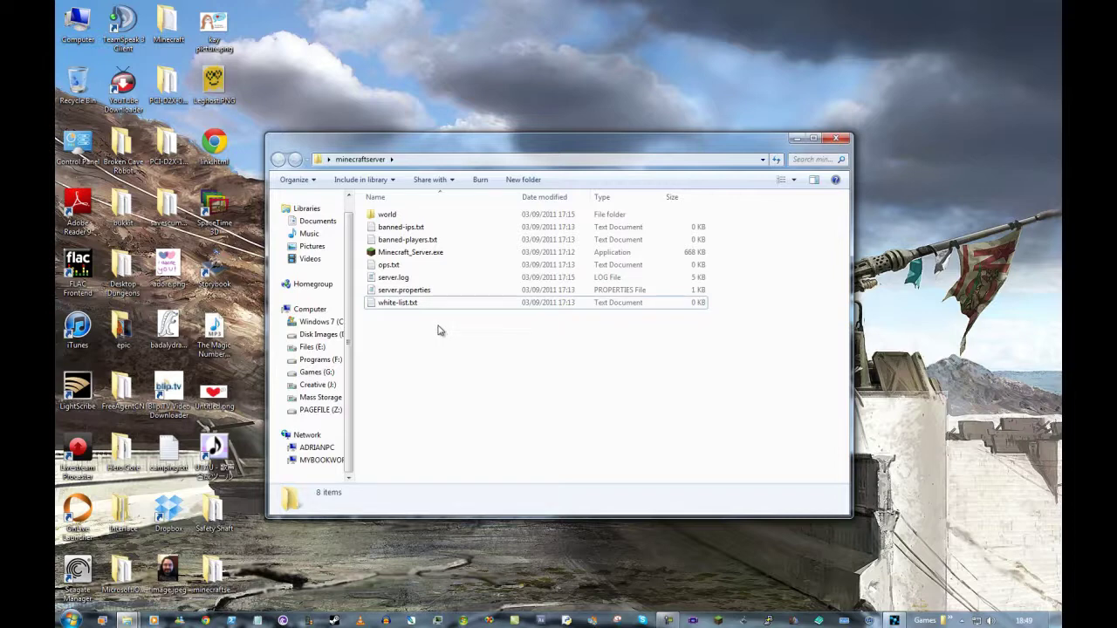
- Enter the operator's username in ops.txt and close the file without saving
double_click(399, 267)
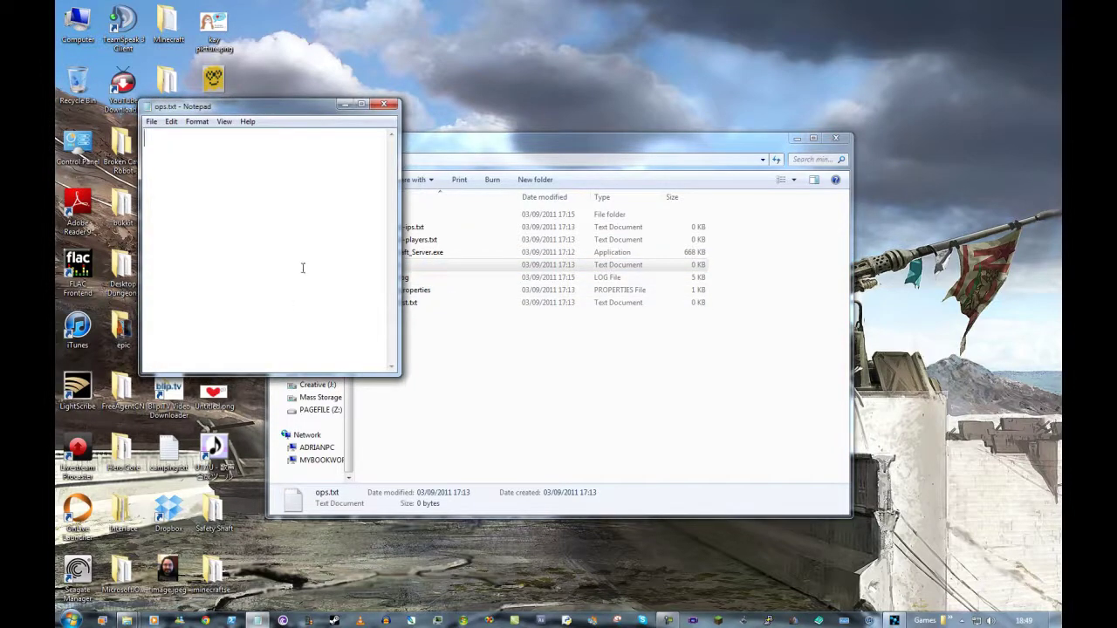
text(aawood)
click(384, 104)
click(560, 322)
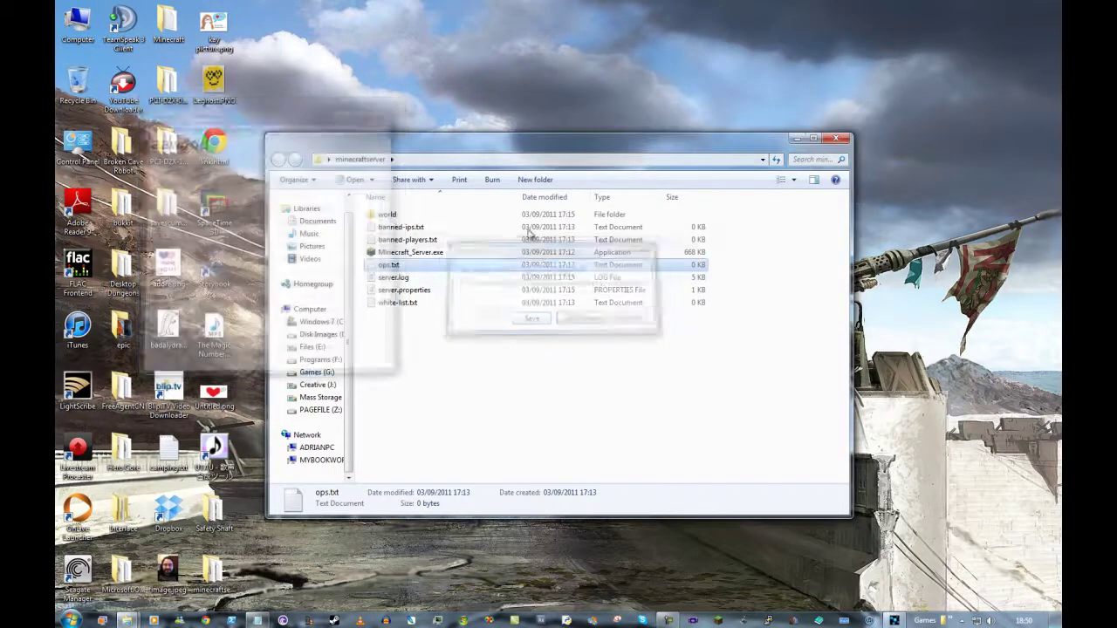
- Launch Minecraft_Server.exe from the minecraftserver folder
drag(526, 146, 629, 192)
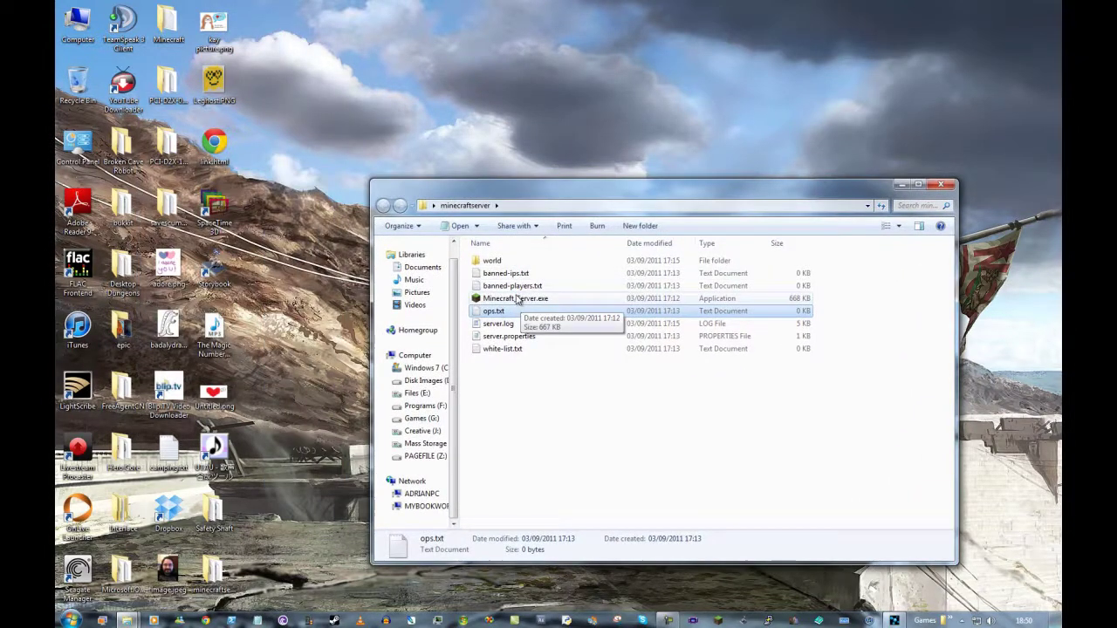
double_click(516, 299)
click(593, 321)
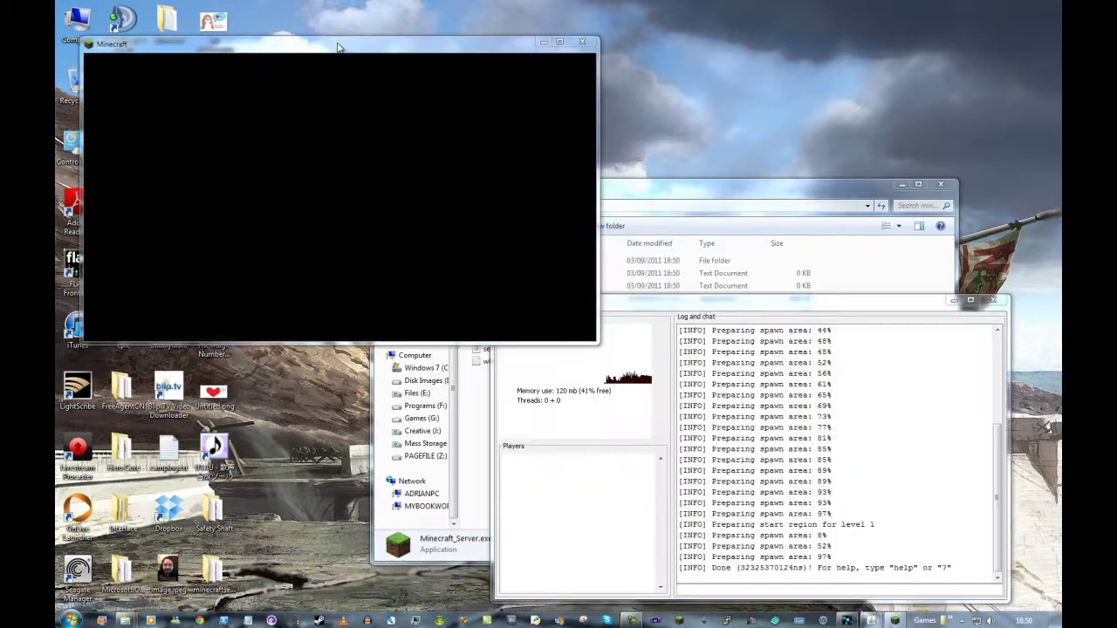
- In the Minecraft client, replace the multiplayer server address with localhost and connect
click(335, 218)
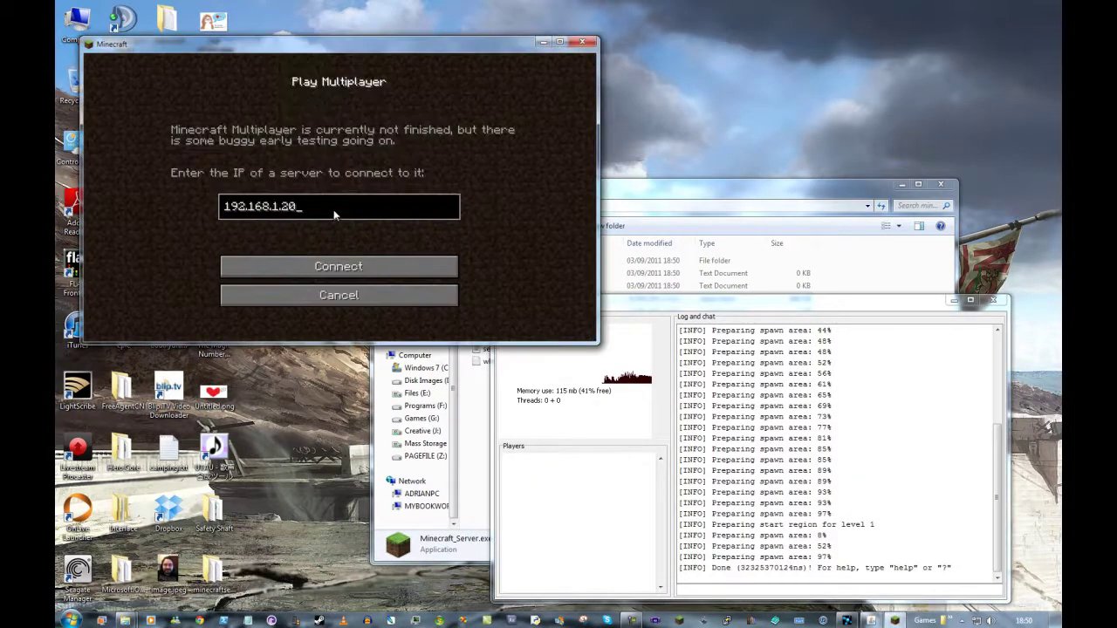
key(BackSpace)
key(BackSpace)
key(BackSpace)
key(BackSpace)
key(BackSpace)
key(BackSpace)
key(BackSpace)
key(BackSpace)
key(BackSpace)
key(BackSpace)
key(BackSpace)
key(BackSpace)
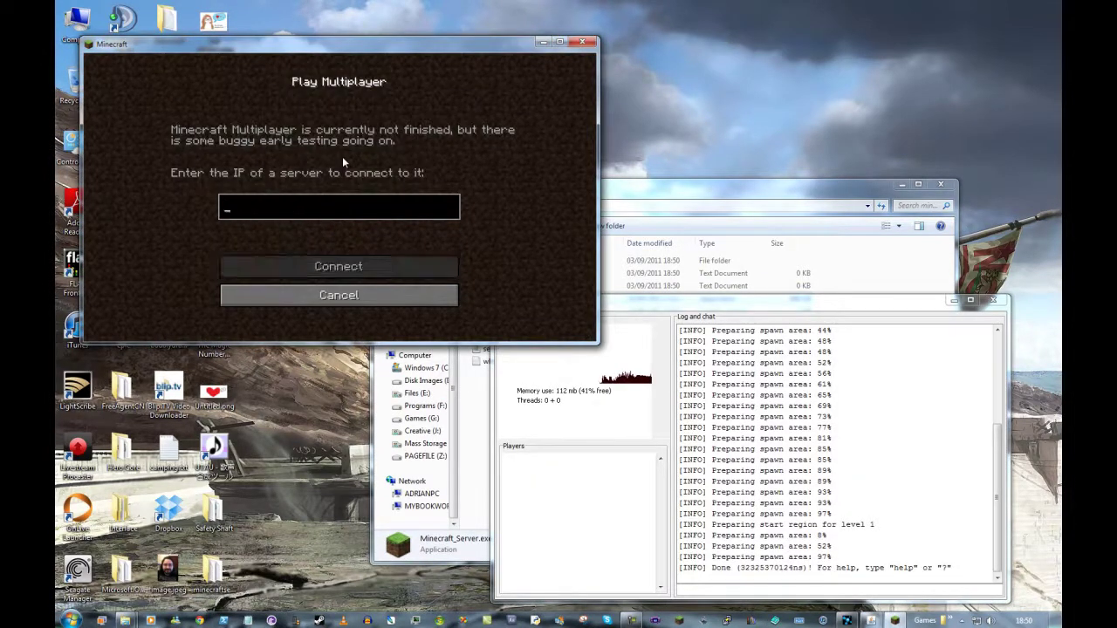
text(localhost)
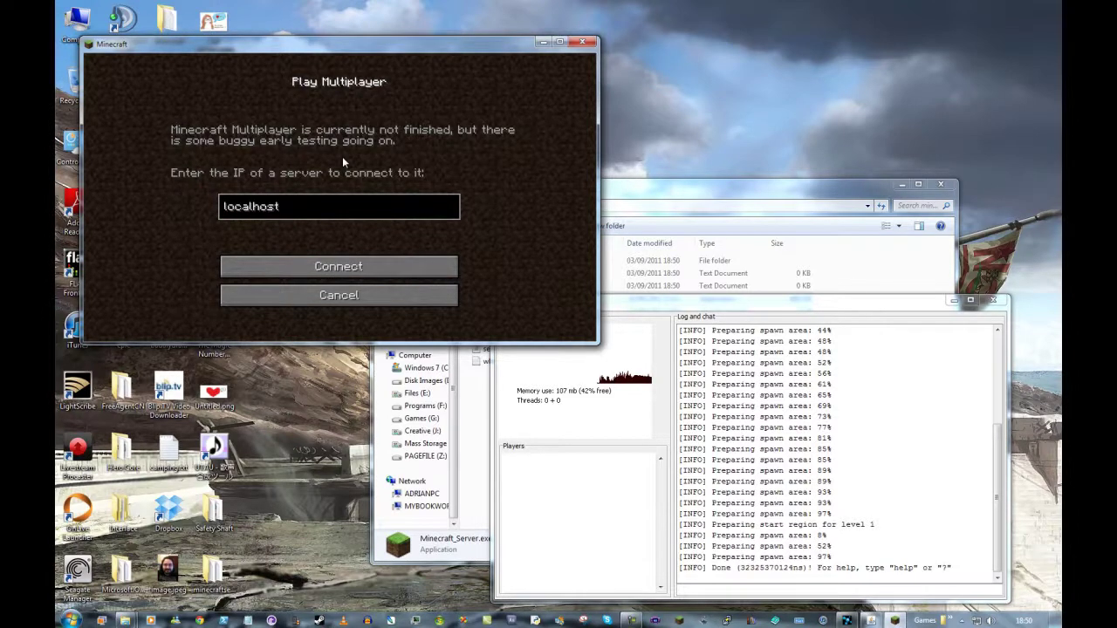
key(Return)
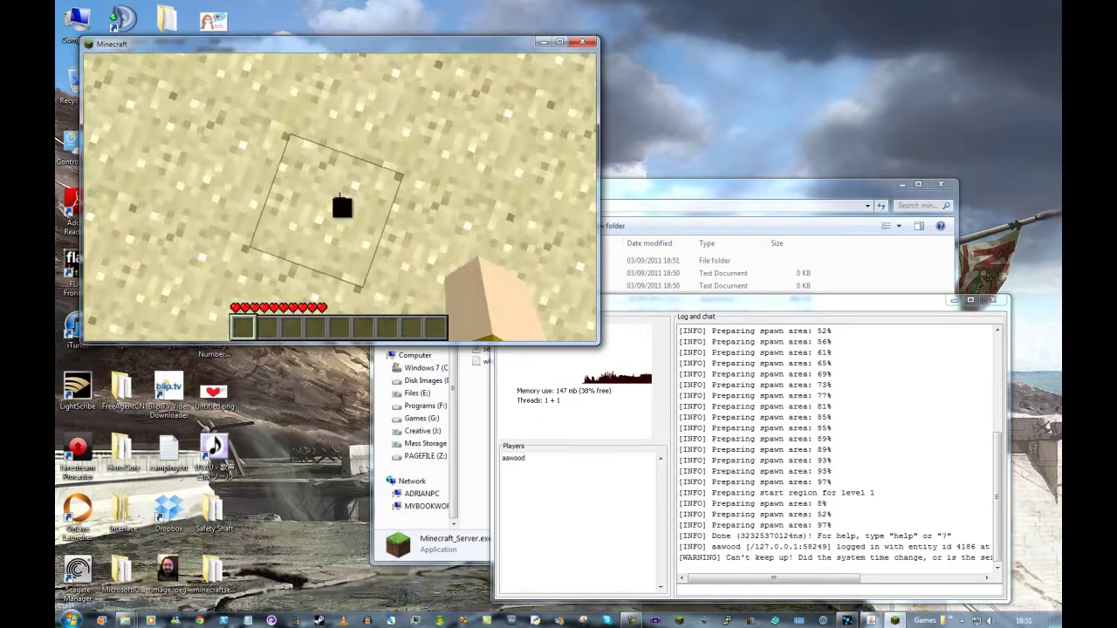
- Test the connection by hitting the sand and walking forward, and disconnect from the server
click(339, 199)
click(339, 199)
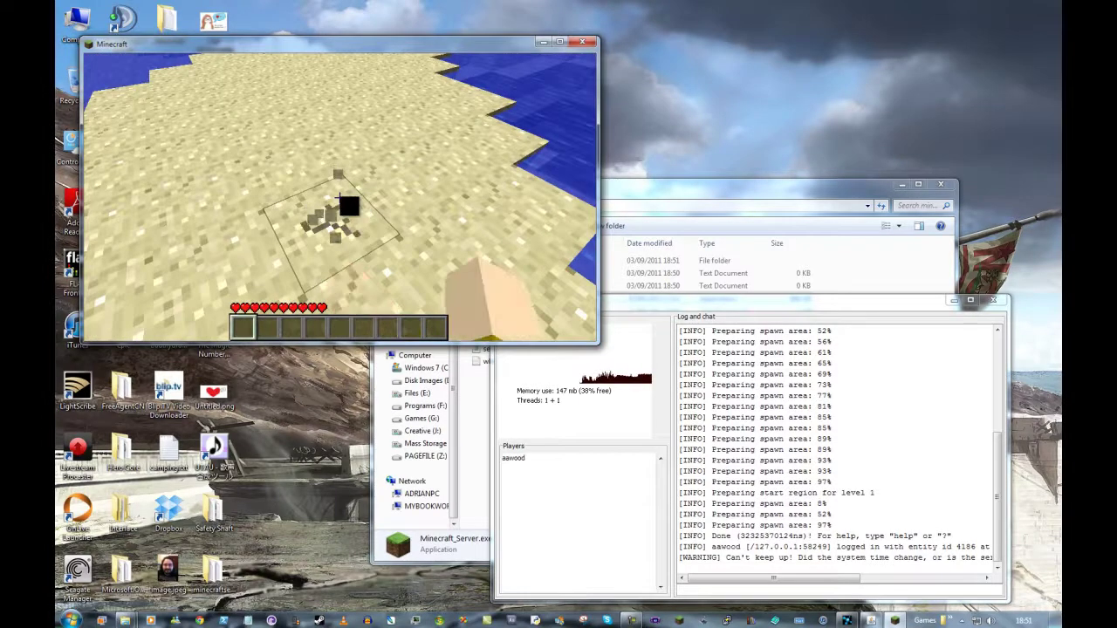
key(w)
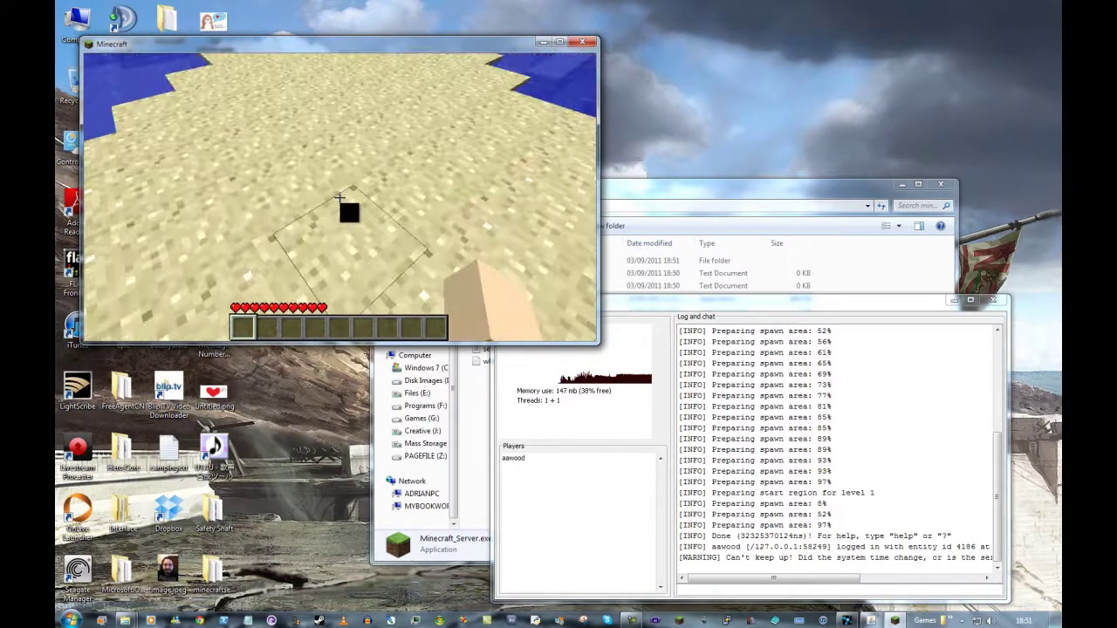
key(Escape)
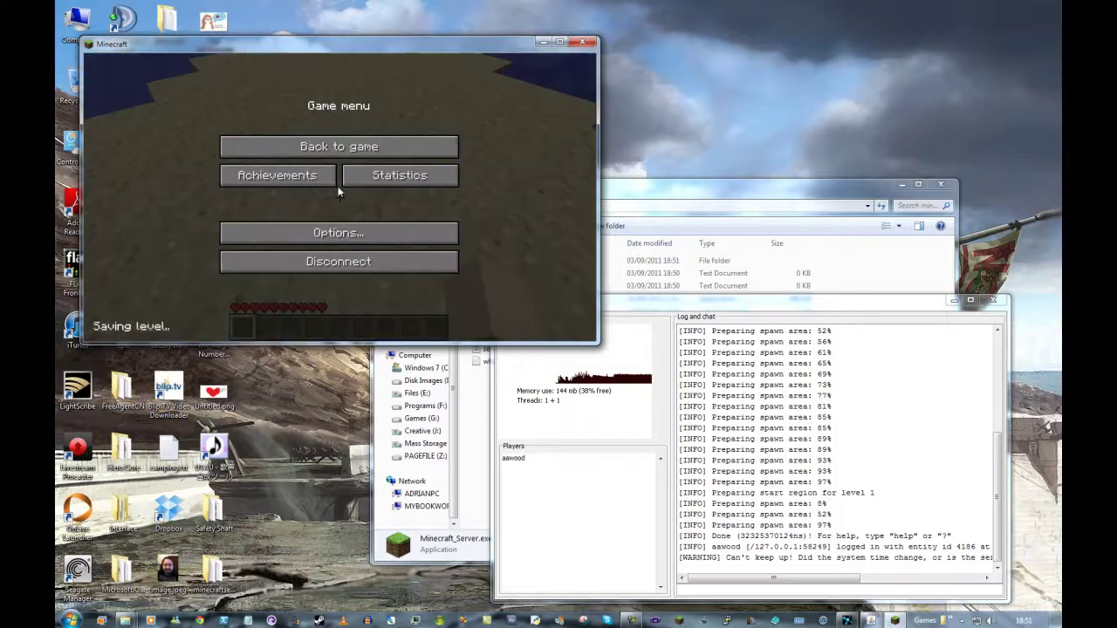
click(341, 260)
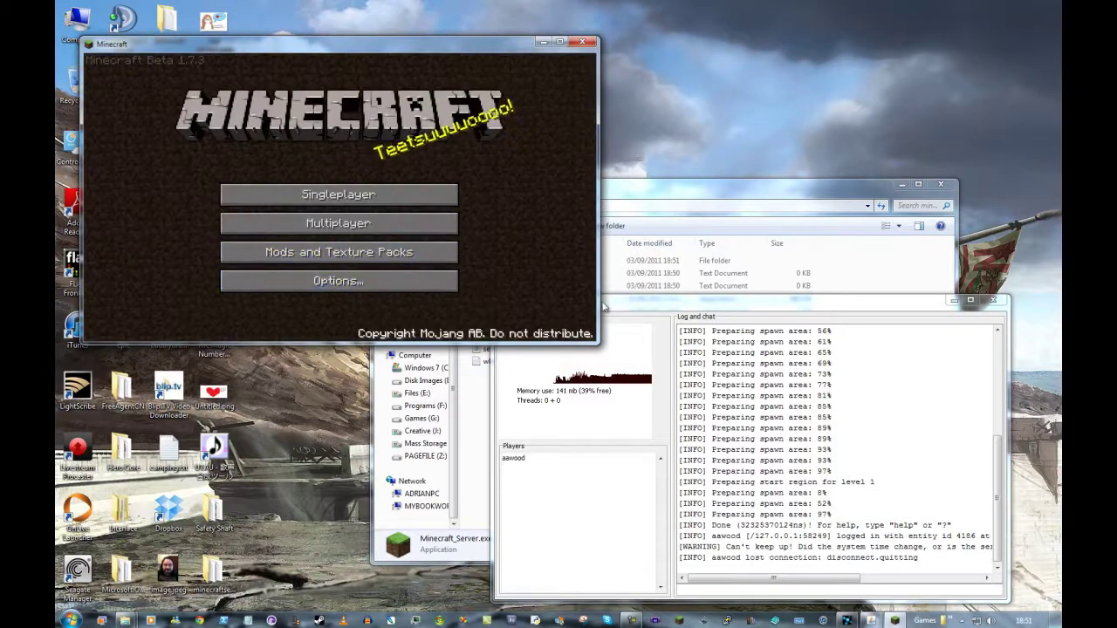
- Shut down the Minecraft server with the stop command in its console
click(637, 307)
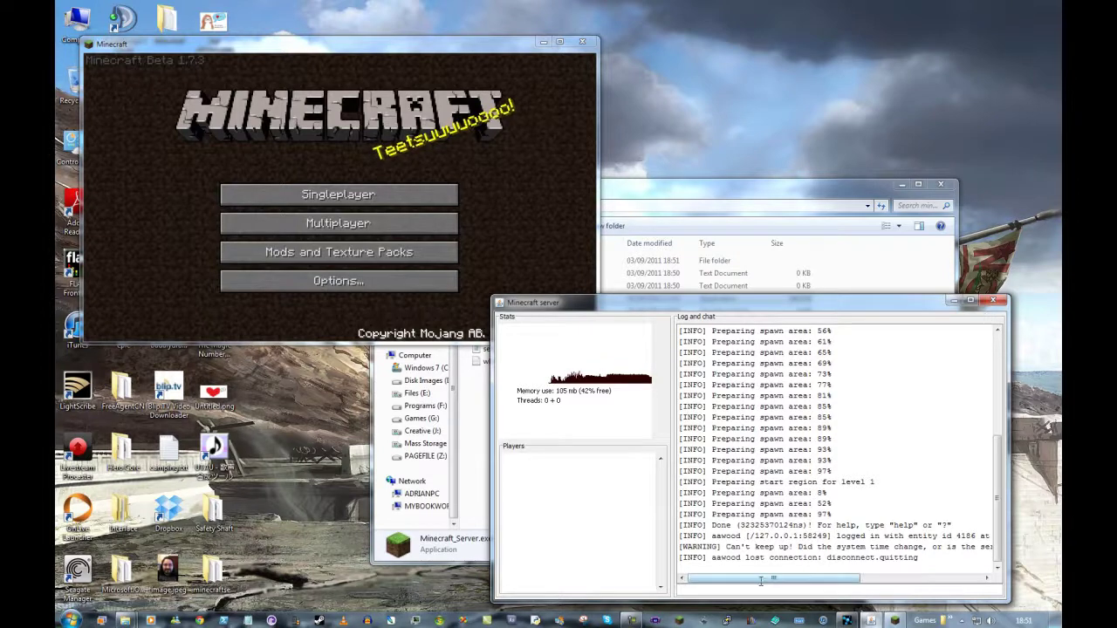
click(754, 590)
text(stop)
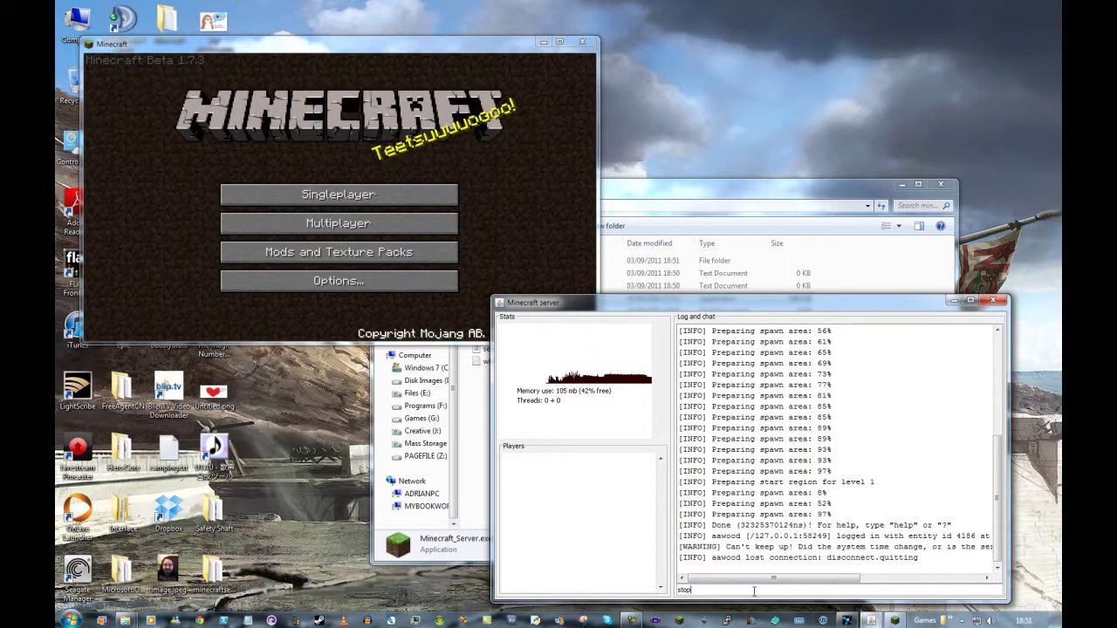
key(Return)
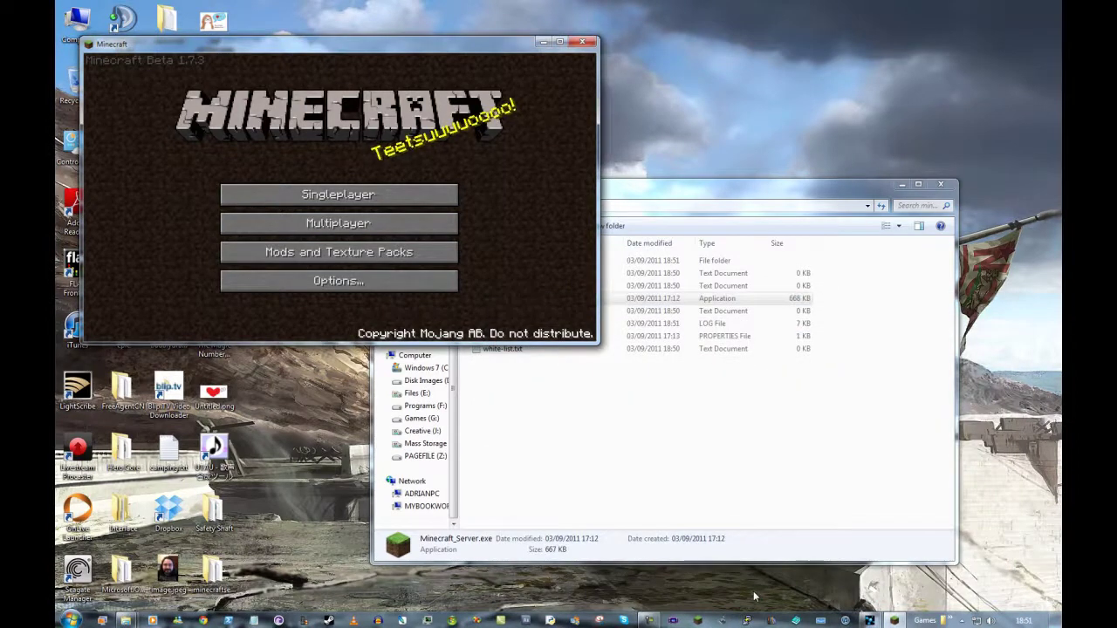
- Open server.properties in Notepad, enlarge the window and review the full list of server settings
click(641, 428)
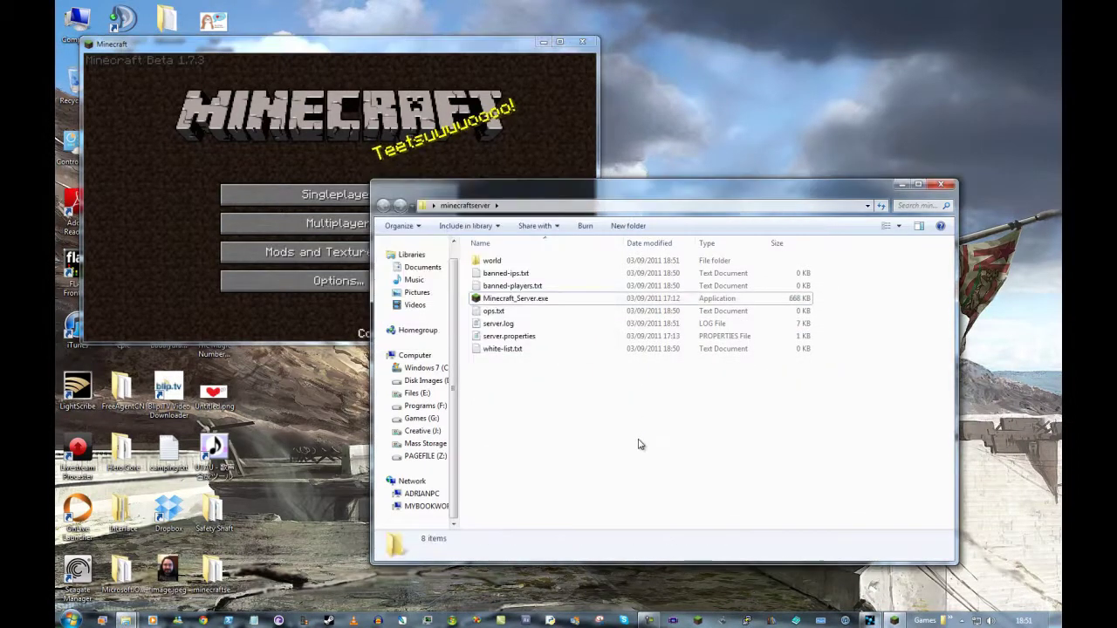
click(522, 338)
double_click(522, 339)
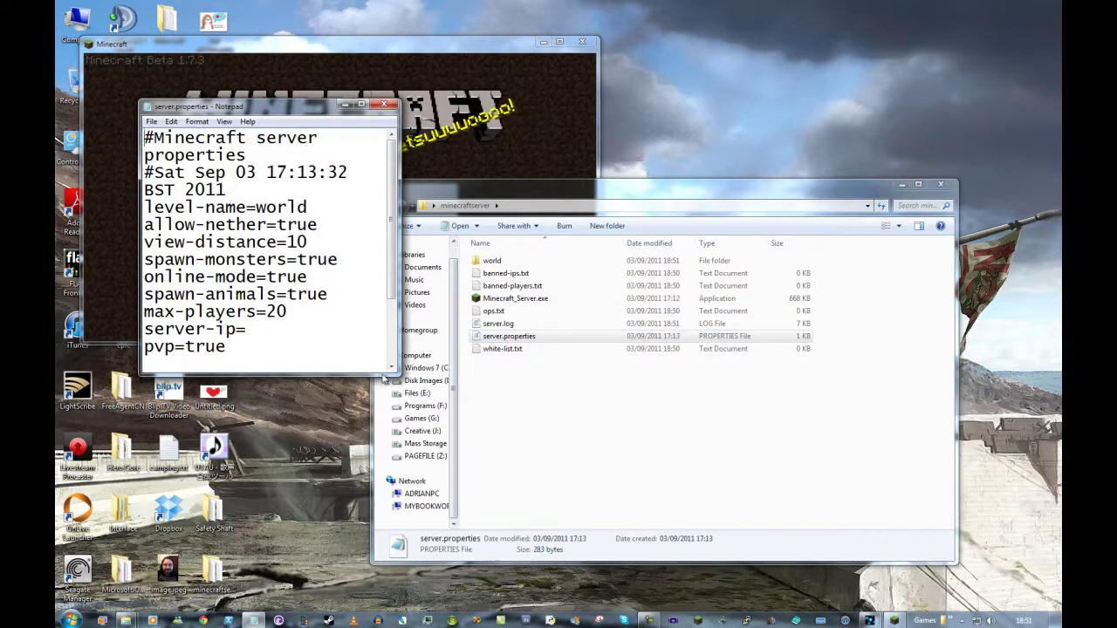
drag(393, 371, 852, 534)
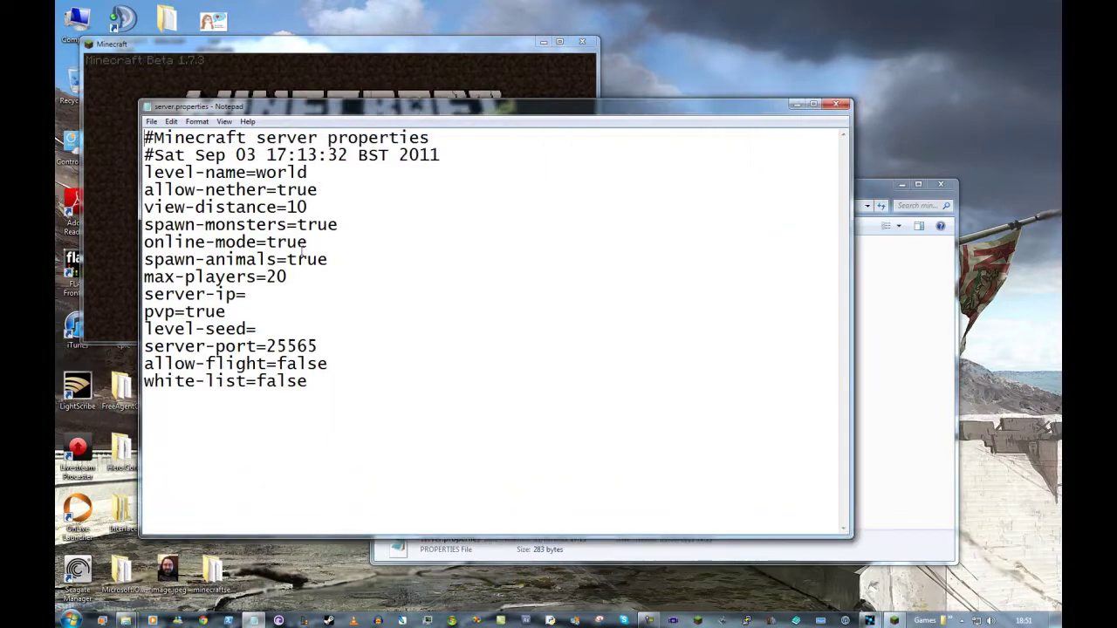
drag(179, 169, 281, 416)
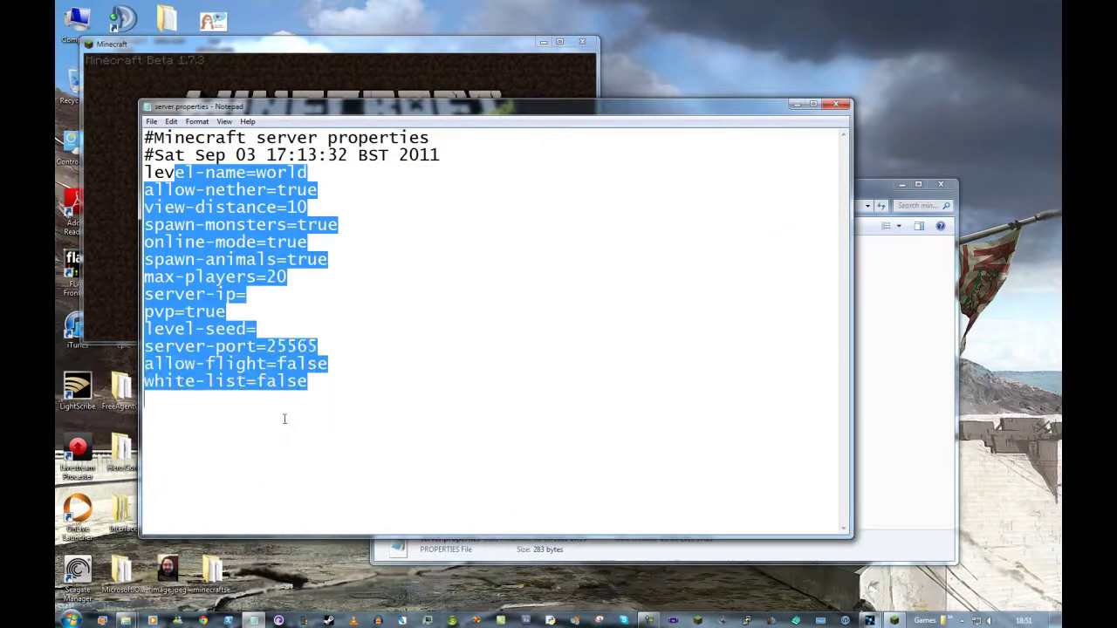
click(282, 397)
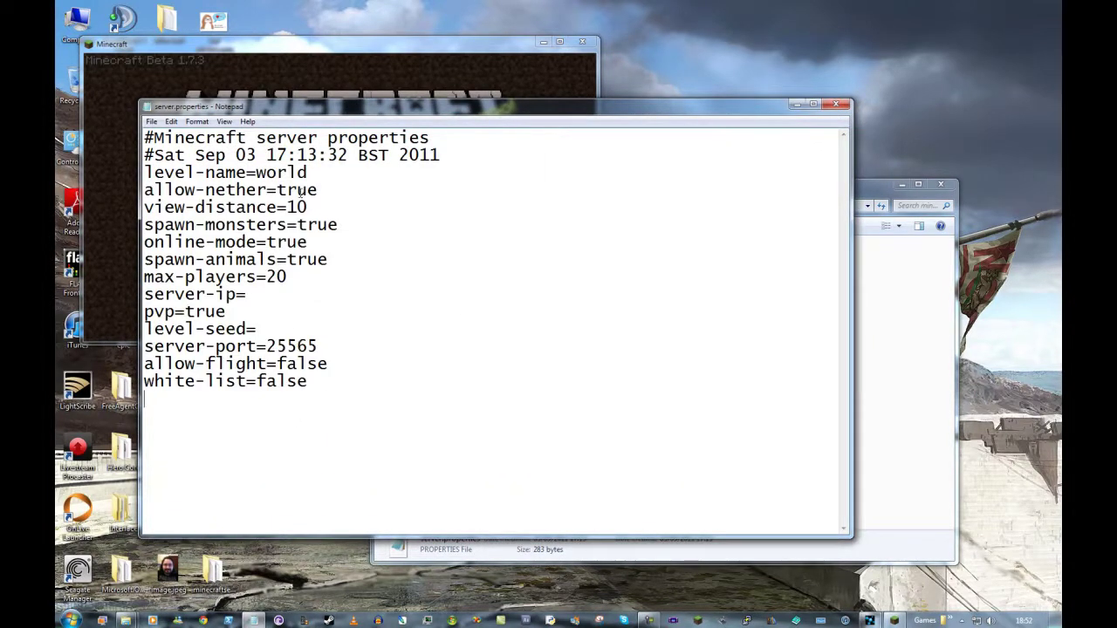
- Compare the level-name value in server.properties with the world folder in minecraftserver
drag(266, 174, 256, 171)
click(855, 271)
click(491, 260)
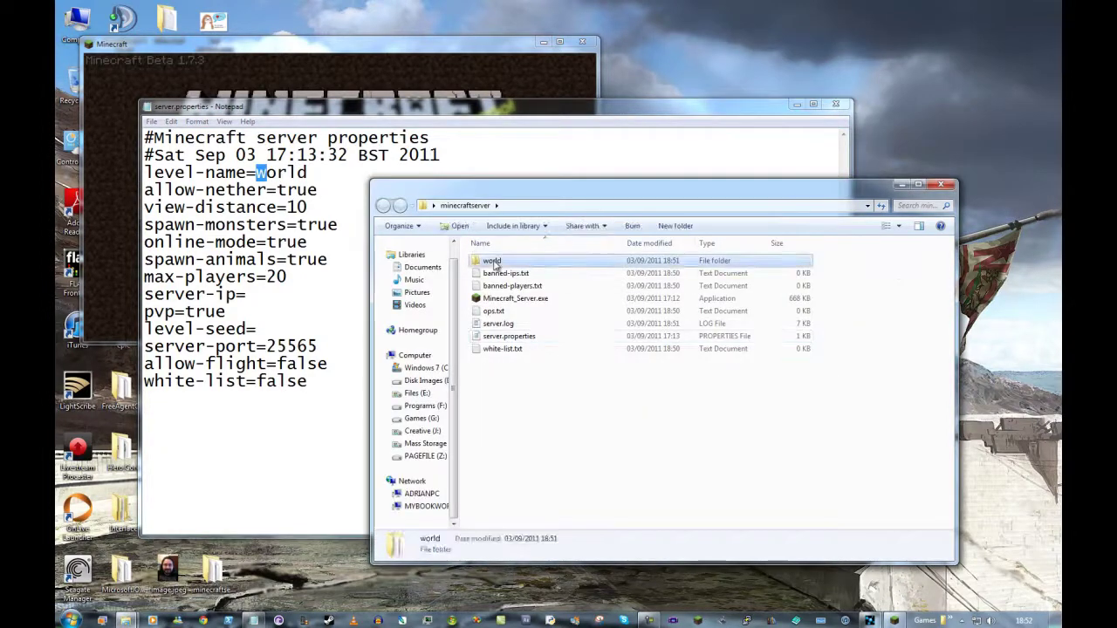
- Change the level-name setting in server.properties to newworld
click(319, 181)
mouse_move(310, 172)
mouse_down()
mouse_move(289, 173)
mouse_move(302, 173)
mouse_up()
click(312, 187)
click(308, 173)
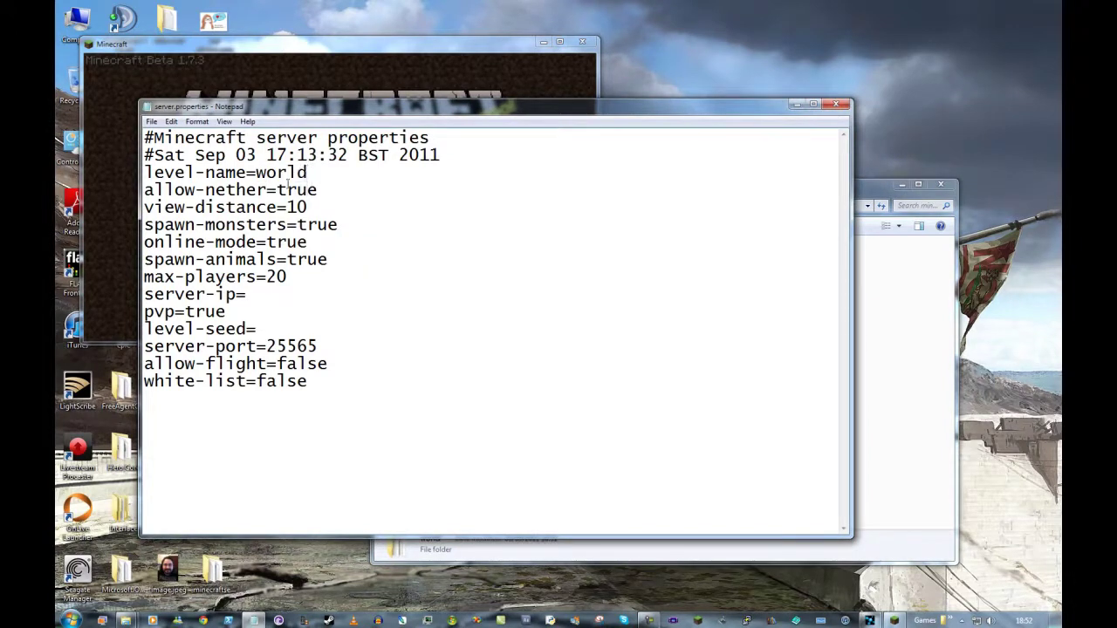
key(BackSpace)
key(BackSpace)
key(BackSpace)
key(BackSpace)
key(BackSpace)
text(newwr)
key(BackSpace)
text(orld)
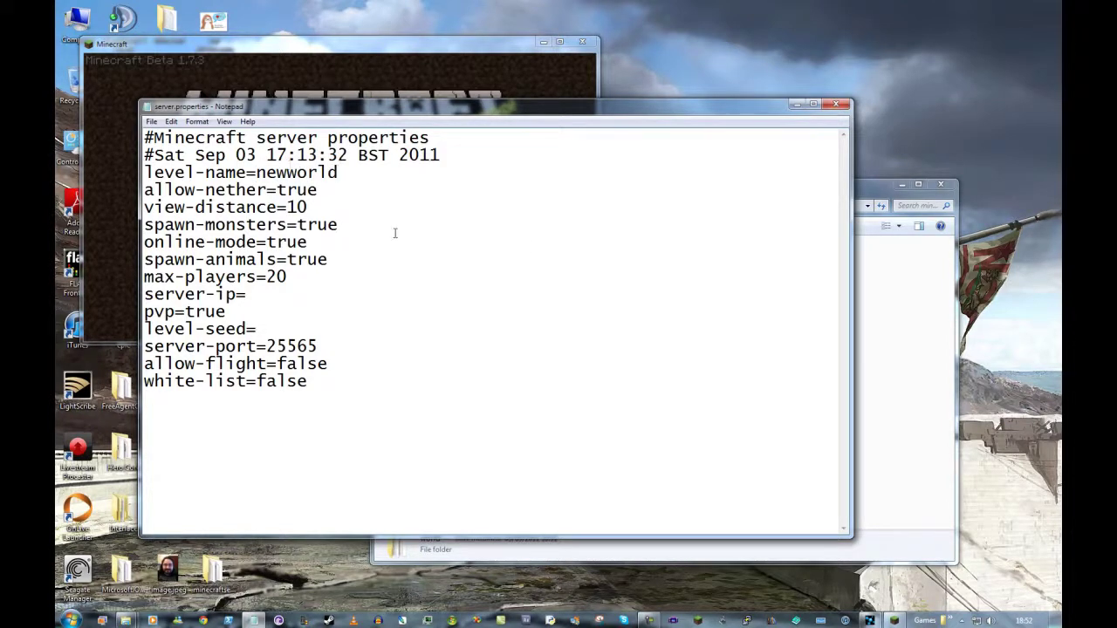
- Try 8t1287t3418927g as the level-seed value and clear it again
click(291, 330)
text(8t1287t3418927g)
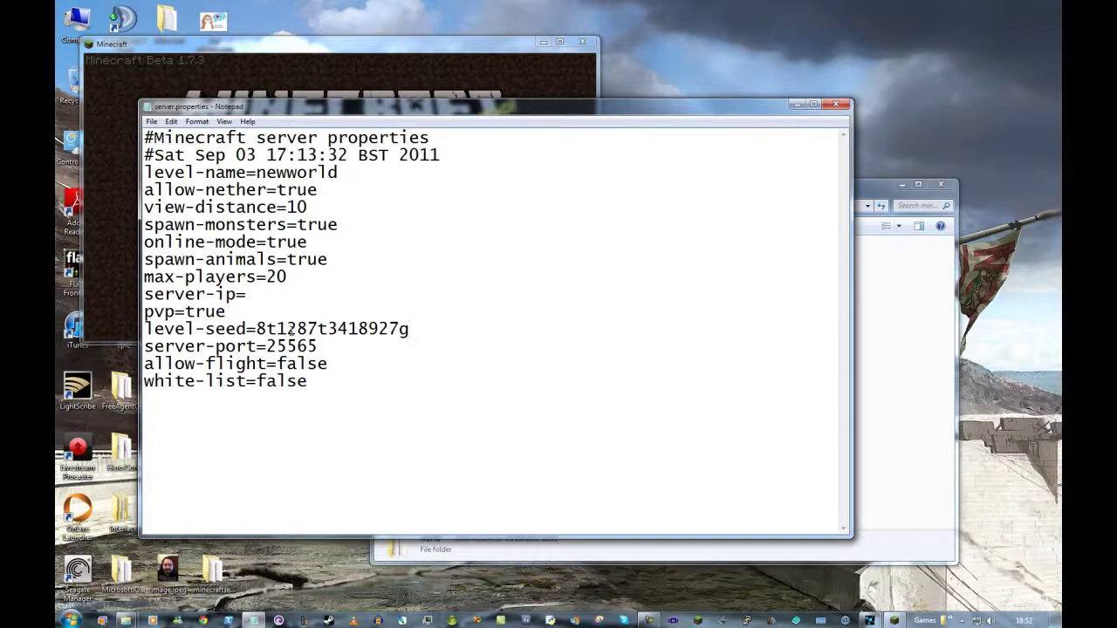
key(BackSpace)
key(BackSpace)
key(BackSpace)
key(BackSpace)
key(BackSpace)
key(BackSpace)
key(BackSpace)
key(BackSpace)
key(BackSpace)
key(BackSpace)
key(BackSpace)
key(BackSpace)
key(BackSpace)
key(BackSpace)
key(BackSpace)
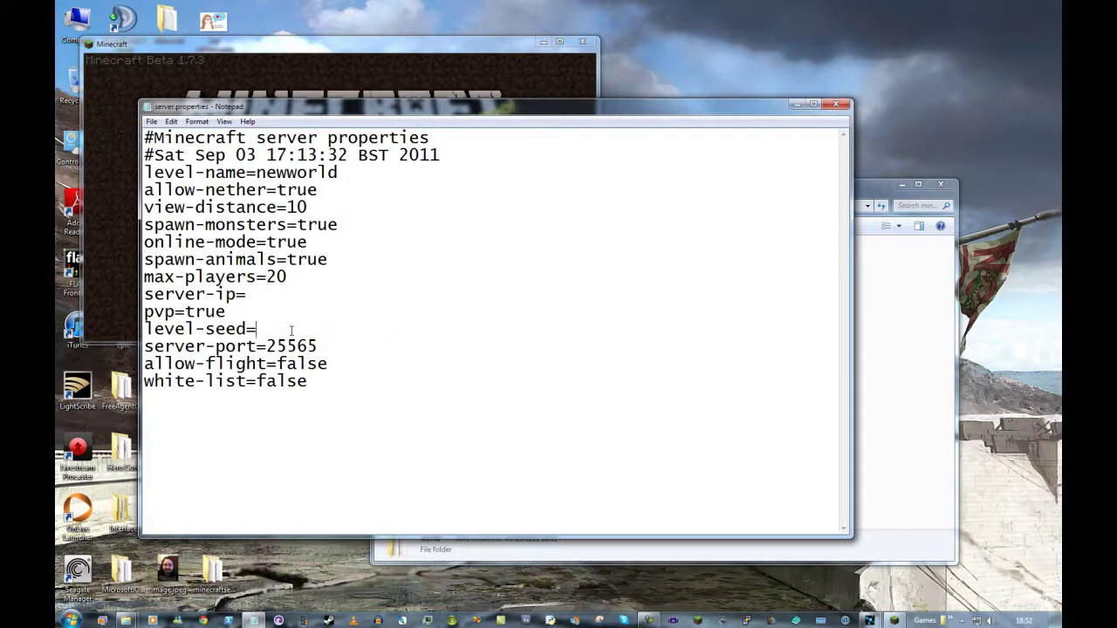
- Restore the level-name setting to world
click(286, 173)
key(BackSpace)
key(BackSpace)
key(BackSpace)
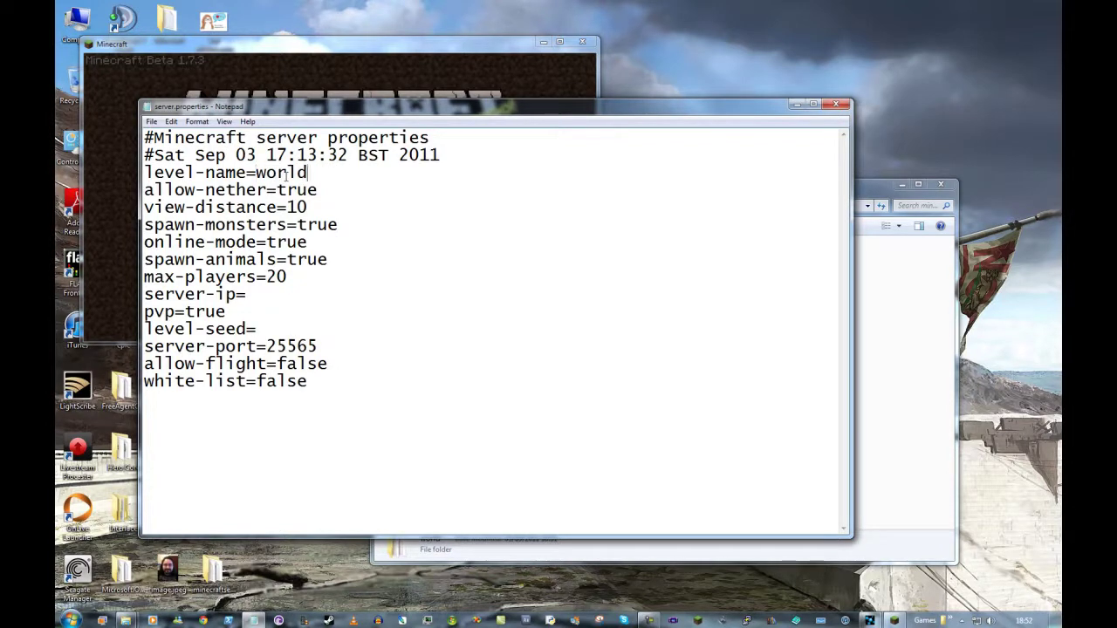
- Comment out the level-name=world line in server.properties and add the line level-name=newworld below it
key(Return)
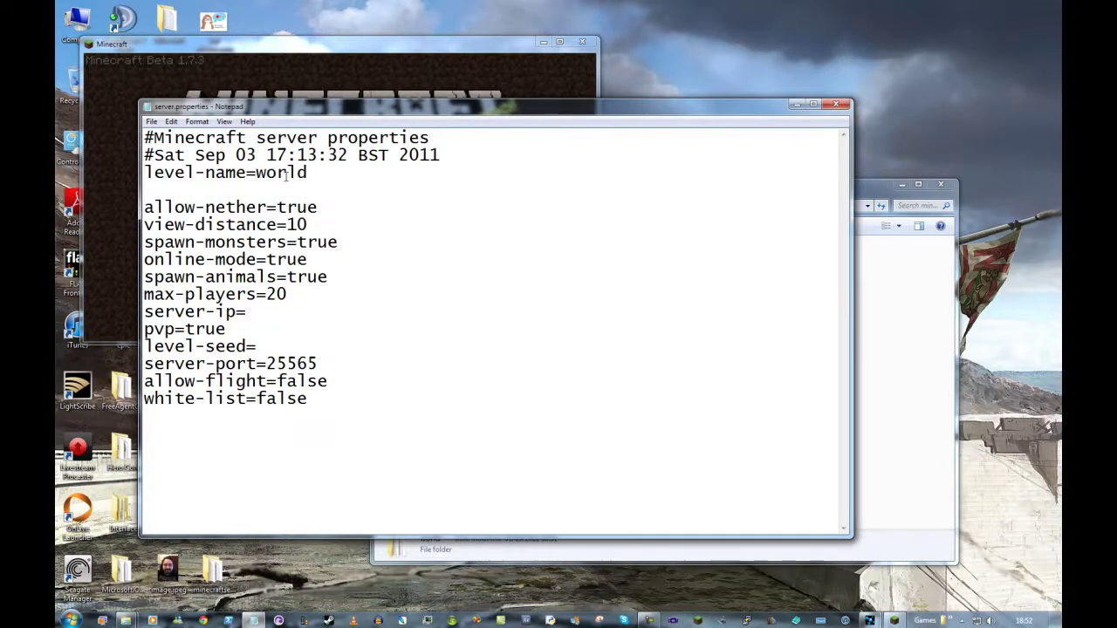
text(#)
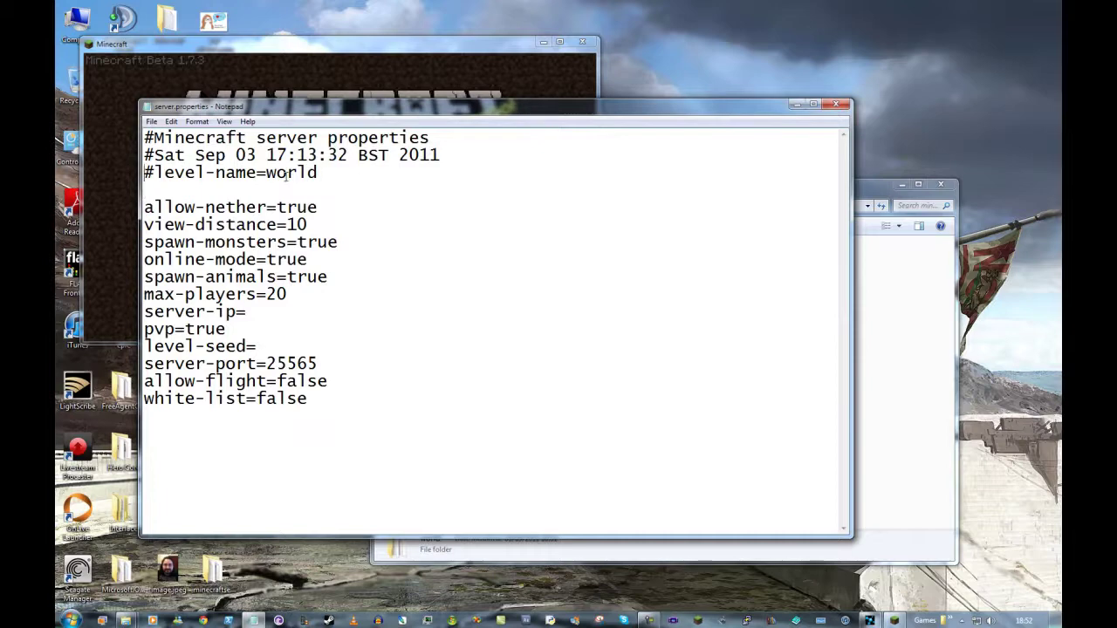
text(level-name)
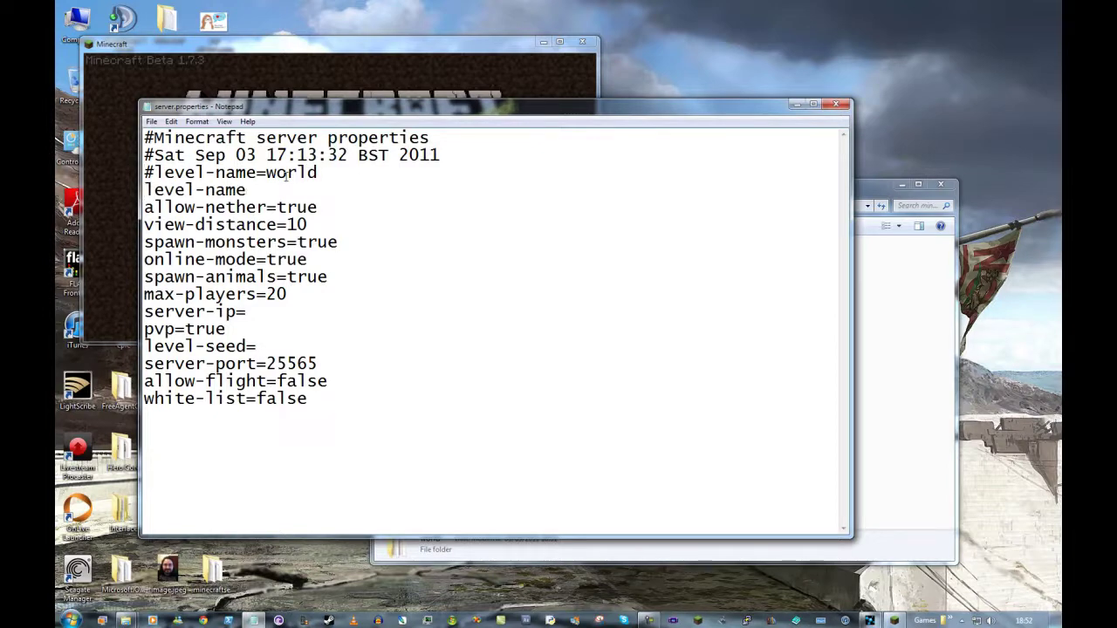
text(=newworld)
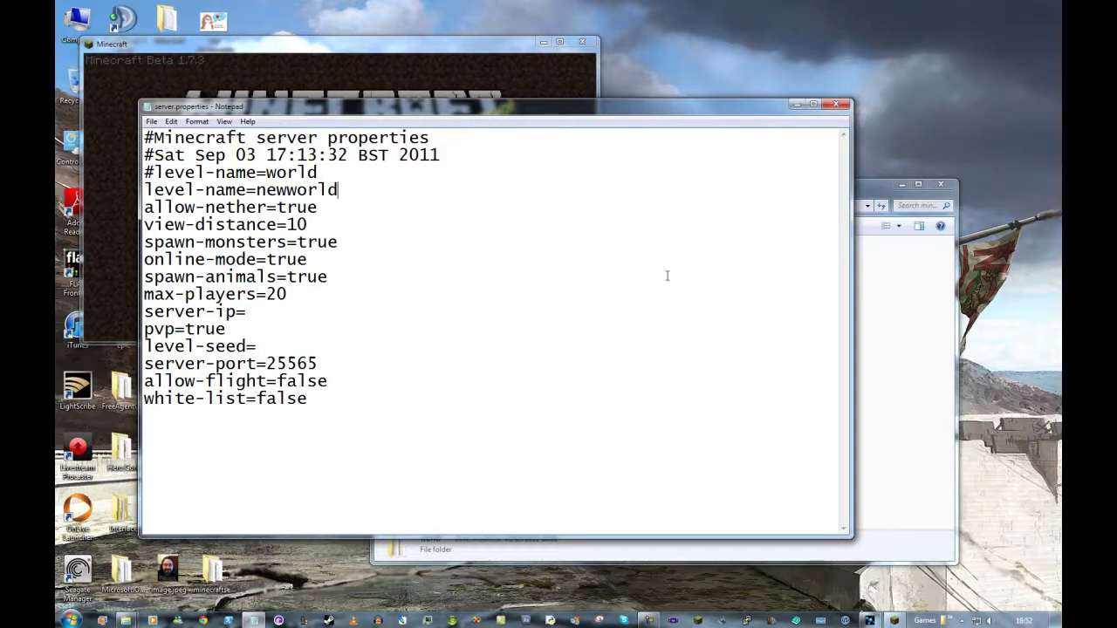
click(898, 306)
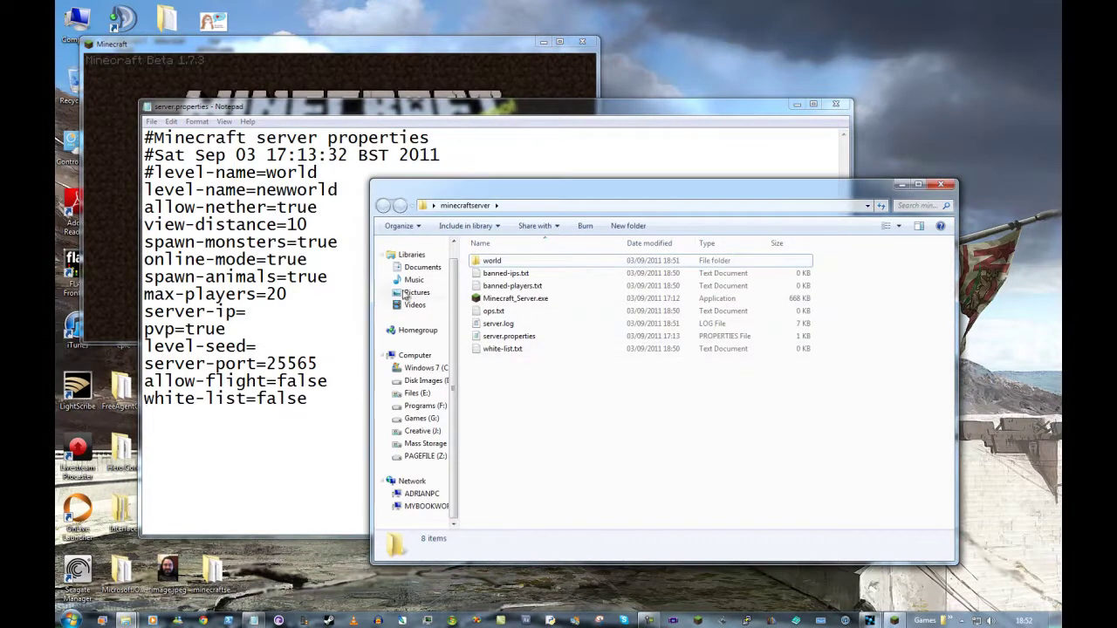
click(342, 224)
- Reactivate level-name=world, comment out level-name=newworld, and select the world folder in minecraftserver
click(154, 172)
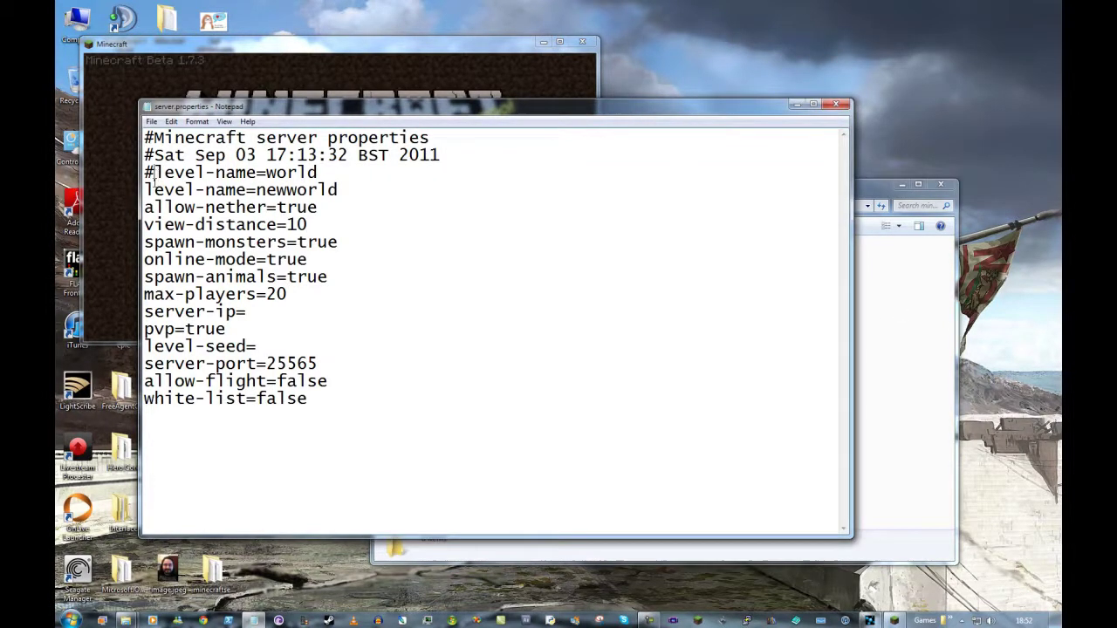
key(BackSpace)
click(146, 189)
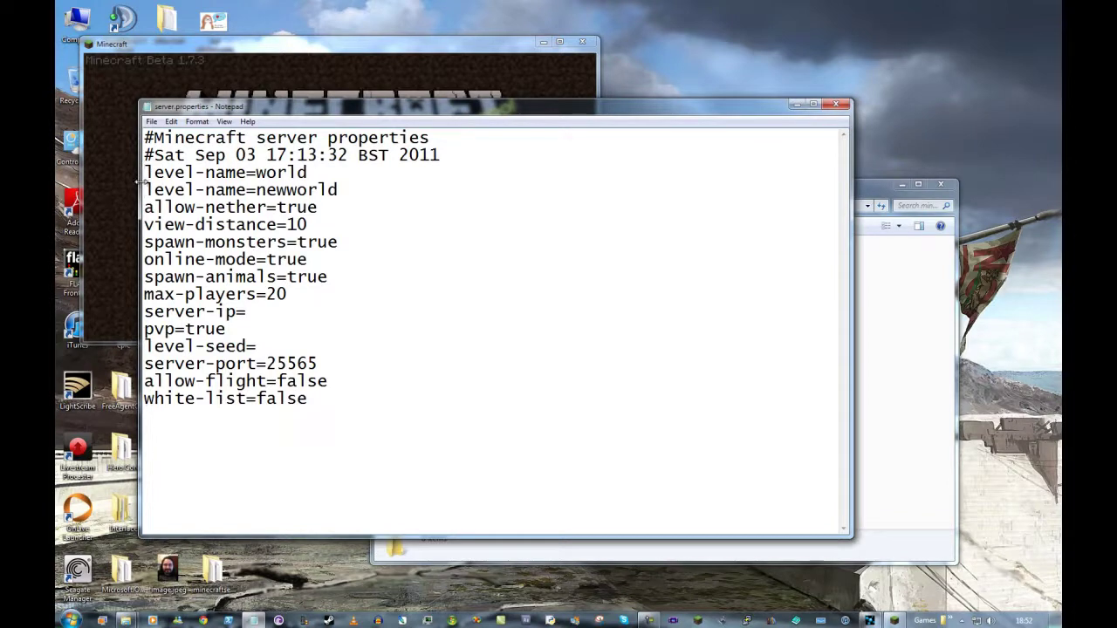
text(#)
click(875, 225)
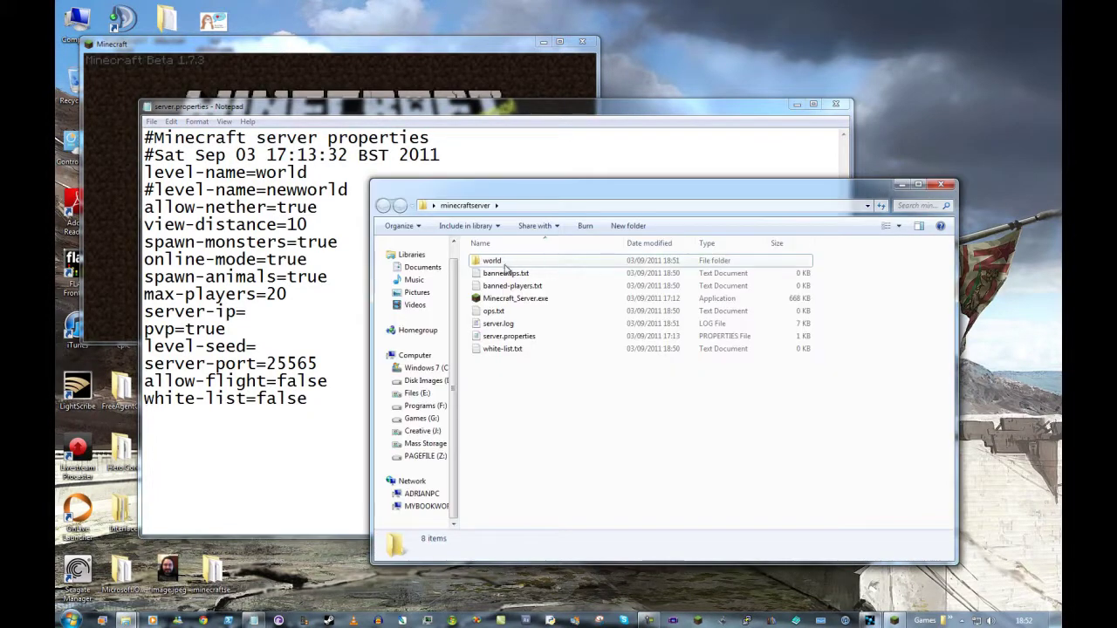
click(493, 260)
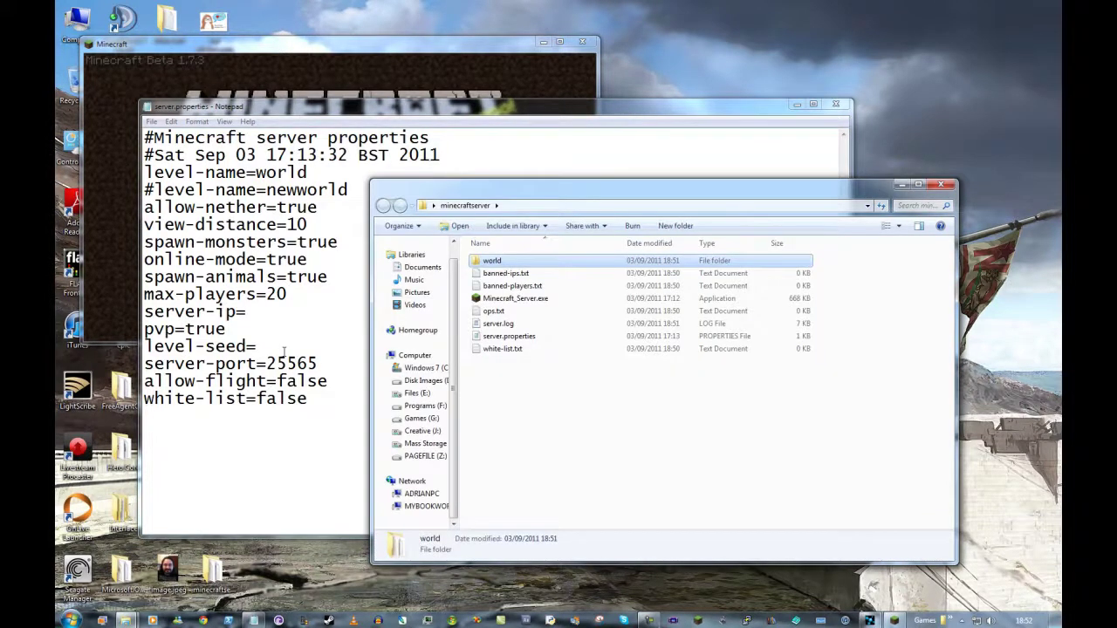
- Delete the commented-out level-name=newworld line from server.properties
click(283, 350)
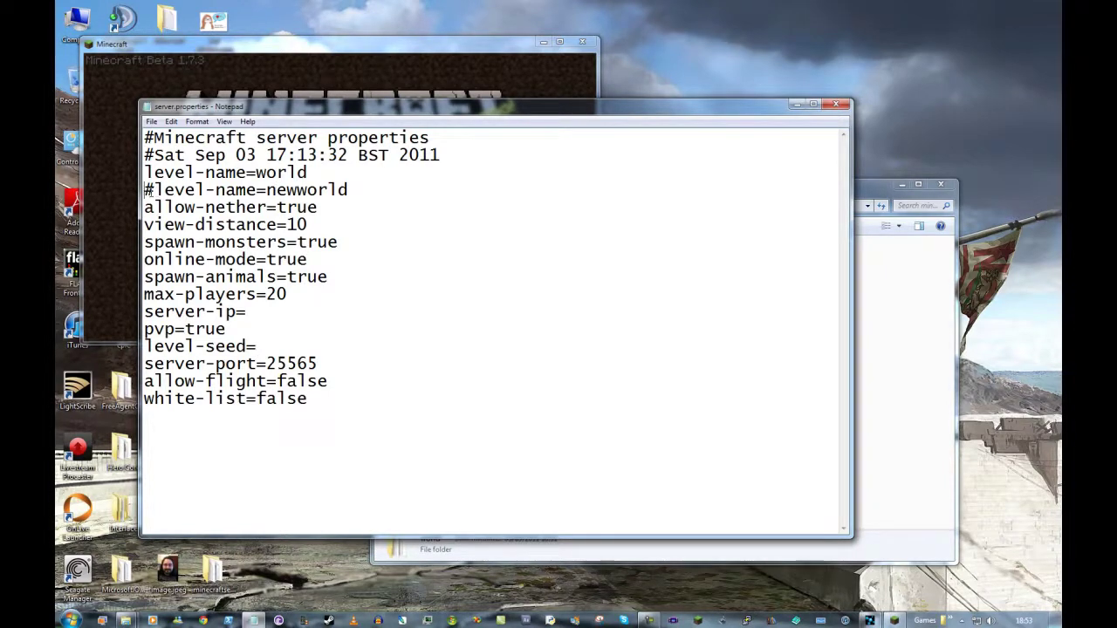
drag(147, 190, 145, 208)
key(Delete)
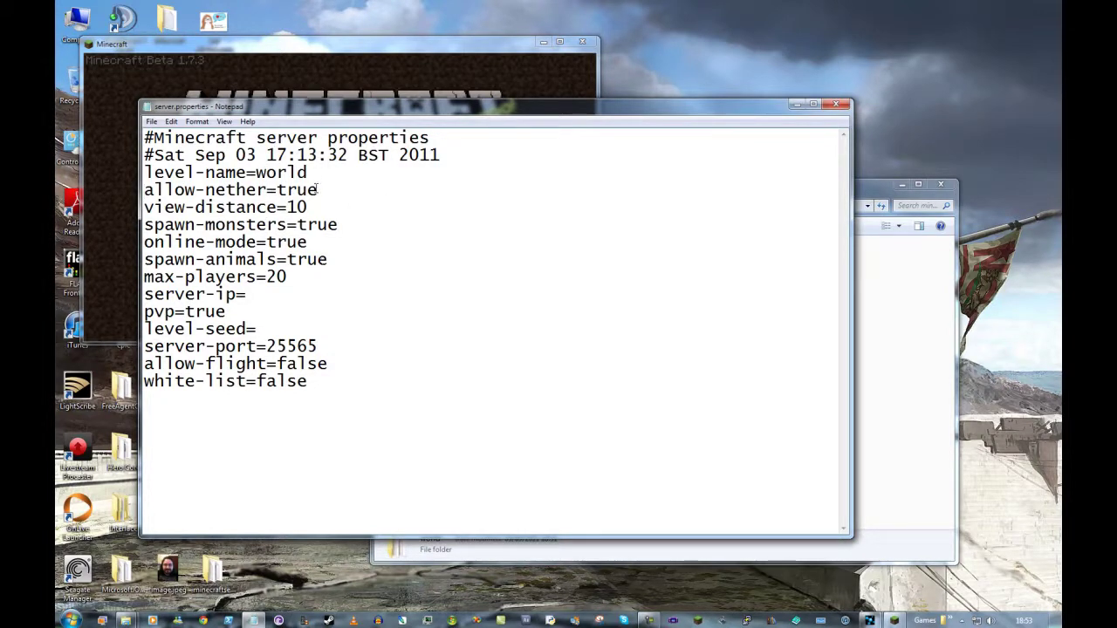
- Examine the allow-nether and view-distance values in server.properties
drag(316, 191, 277, 190)
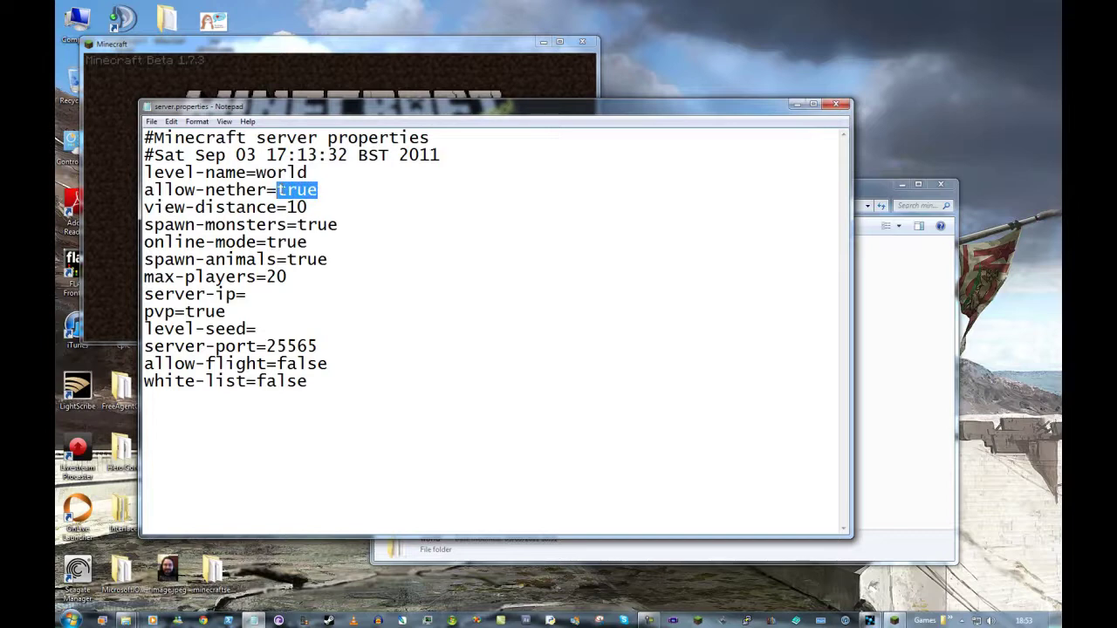
click(346, 189)
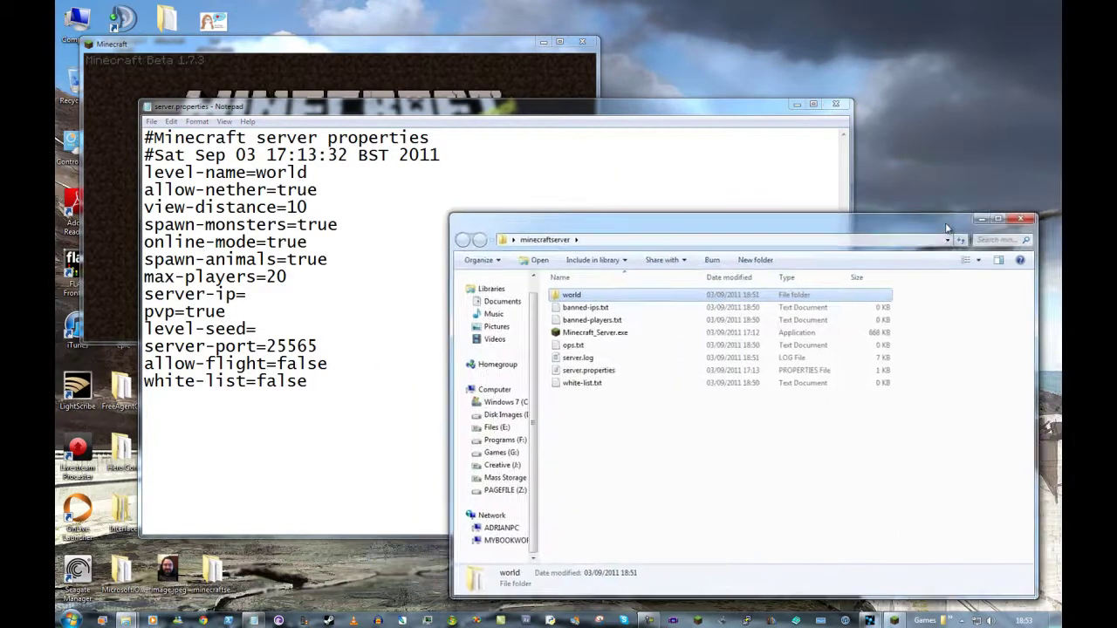
click(549, 112)
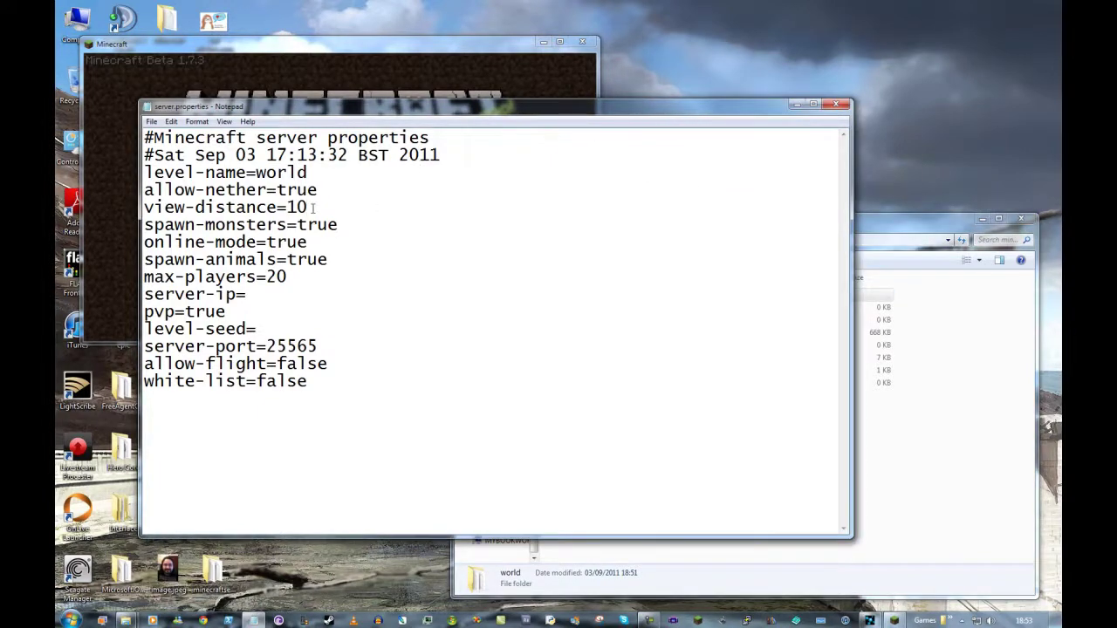
double_click(305, 208)
click(324, 210)
- Try false as the spawn-monsters value and restore it to true
drag(338, 226, 296, 225)
click(369, 227)
drag(348, 225, 297, 225)
text(false)
key(BackSpace)
key(BackSpace)
key(BackSpace)
key(BackSpace)
key(BackSpace)
text(true)
- Try false as the spawn-animals value and undo the change
click(334, 260)
drag(287, 260, 351, 261)
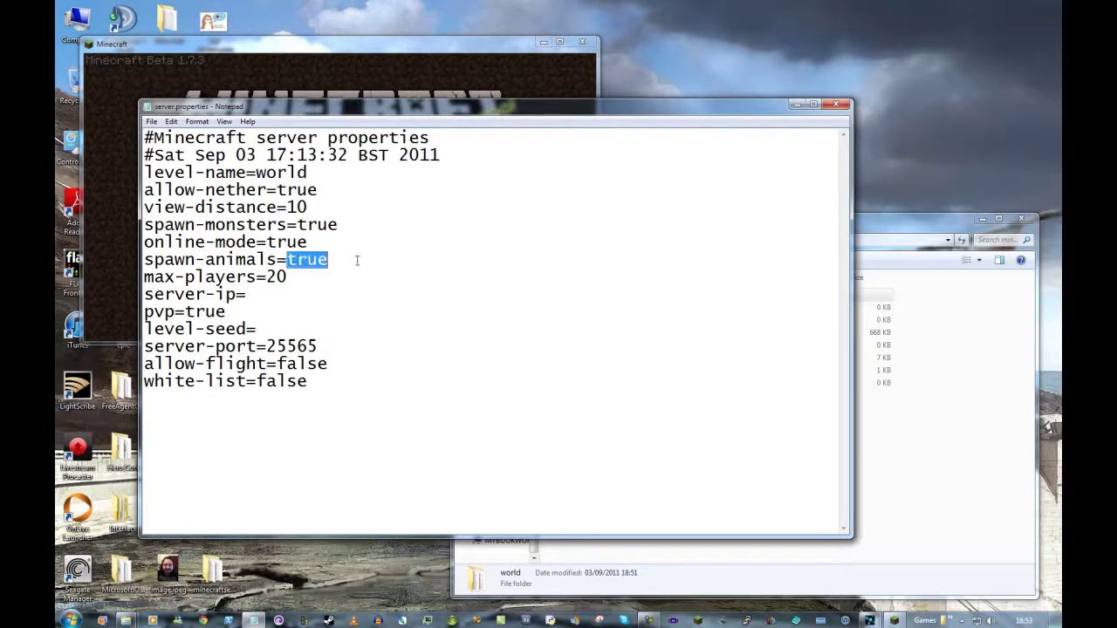
text(false)
key(ctrl+z)
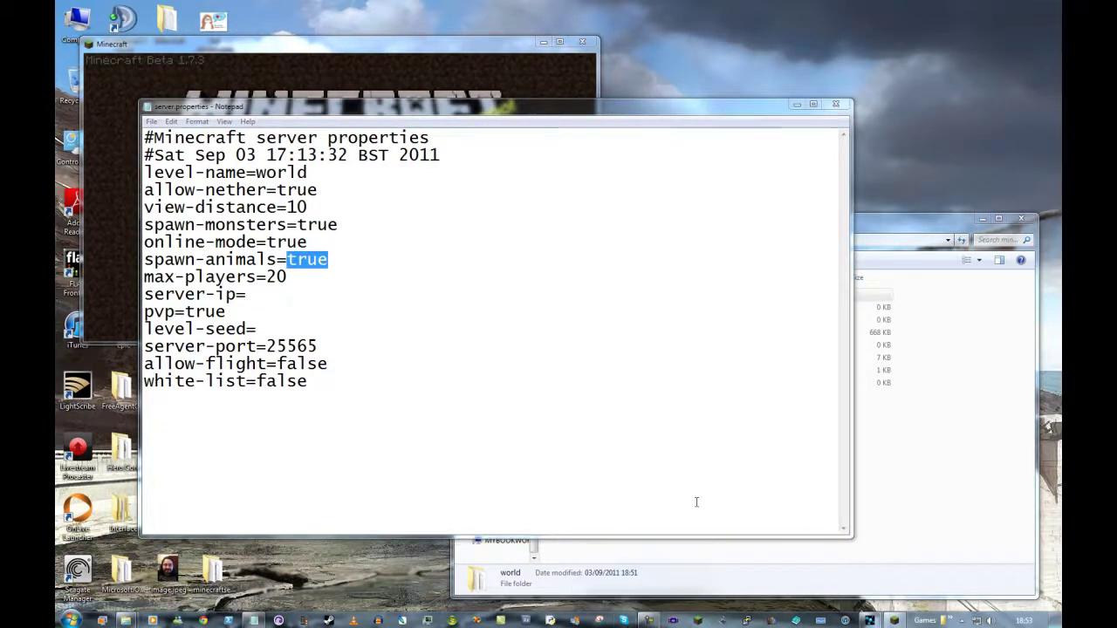
click(408, 326)
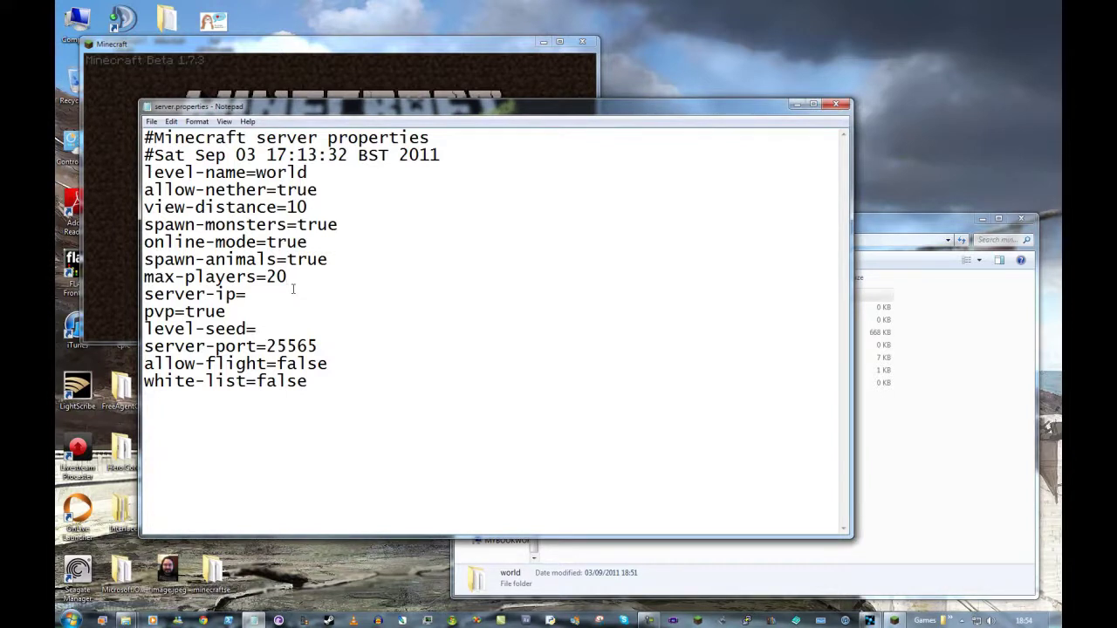
- Try 8 as the max-players value and restore it to 20
key(BackSpace)
key(BackSpace)
text(8)
key(BackSpace)
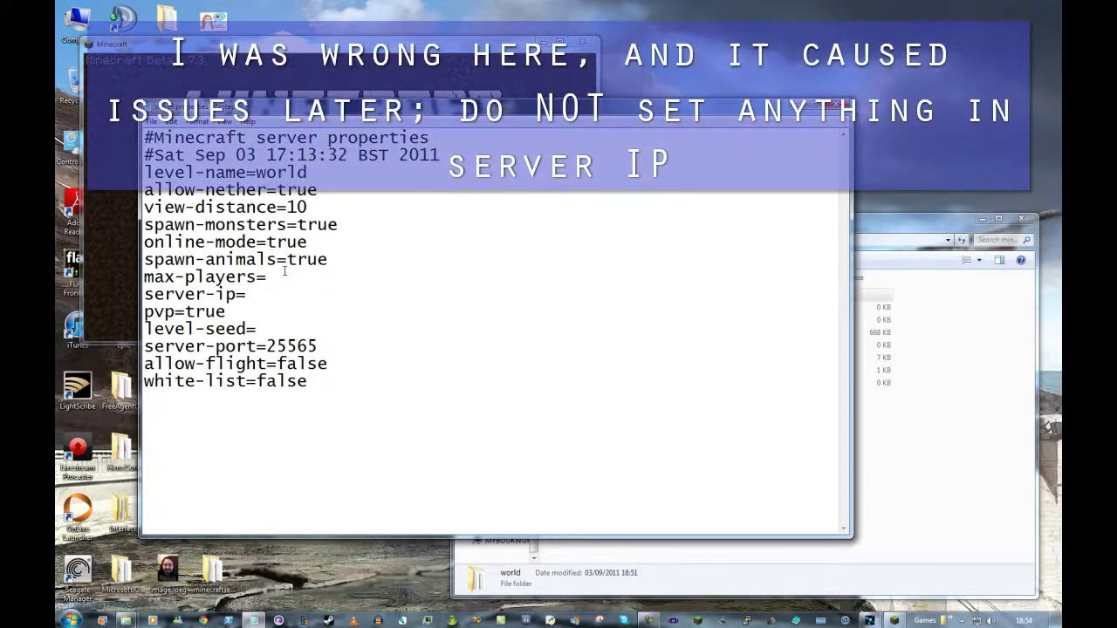
text(20)
- Enter the public IP address from whatismyip.org as the server-ip value and review the pvp setting
click(266, 292)
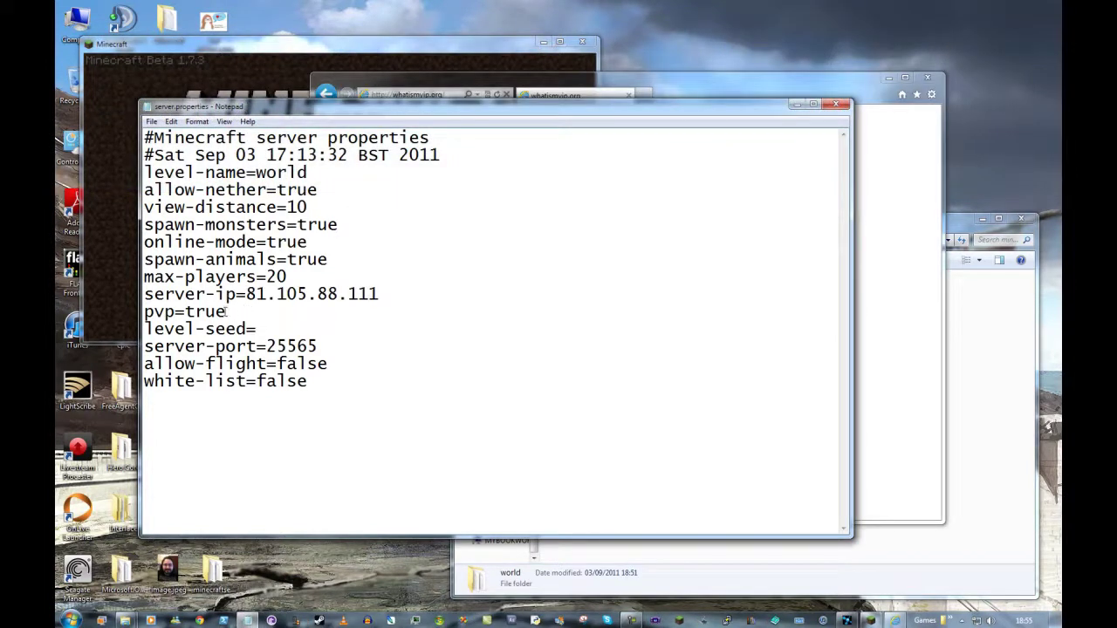
drag(226, 311, 186, 310)
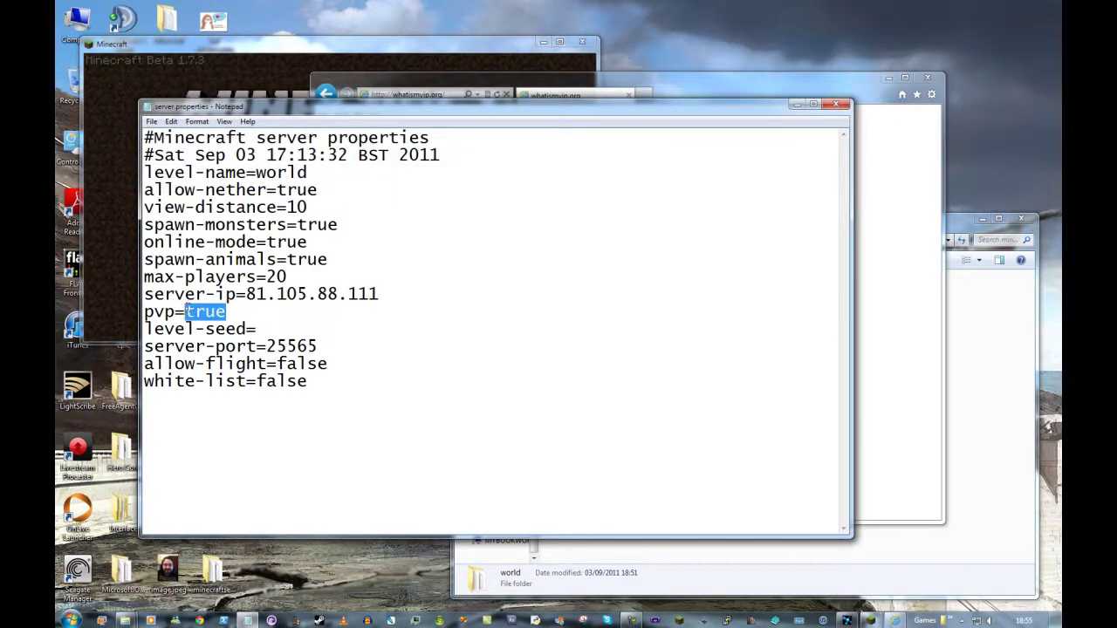
click(235, 312)
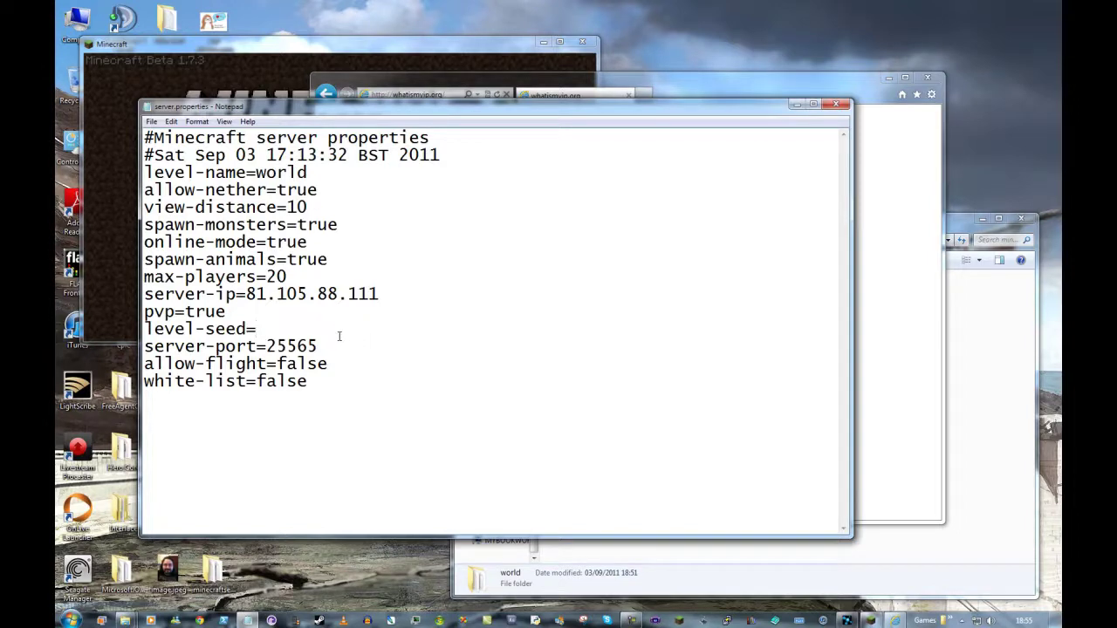
- Examine the server-port and allow-flight values in server.properties
drag(484, 108, 526, 143)
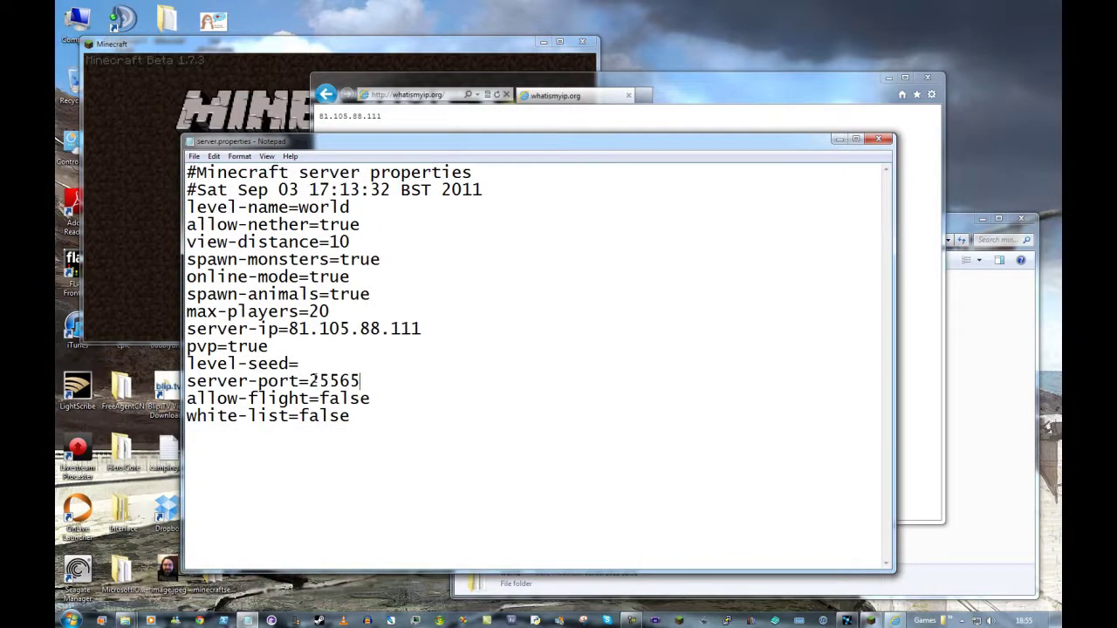
double_click(358, 380)
click(360, 381)
drag(368, 381, 308, 381)
click(375, 381)
drag(370, 399, 316, 399)
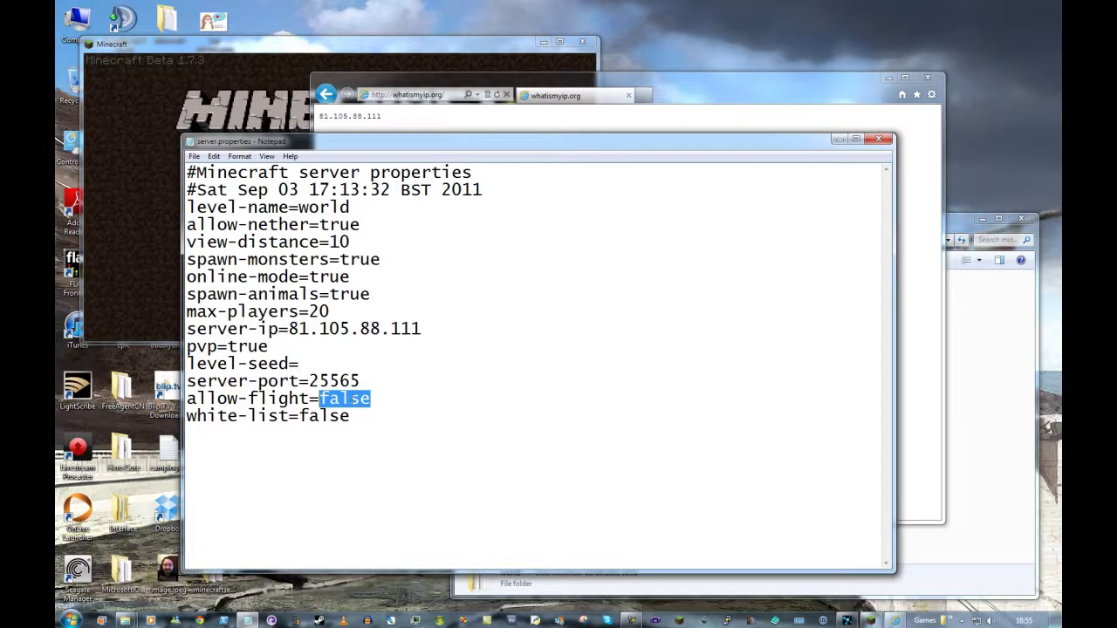
click(375, 399)
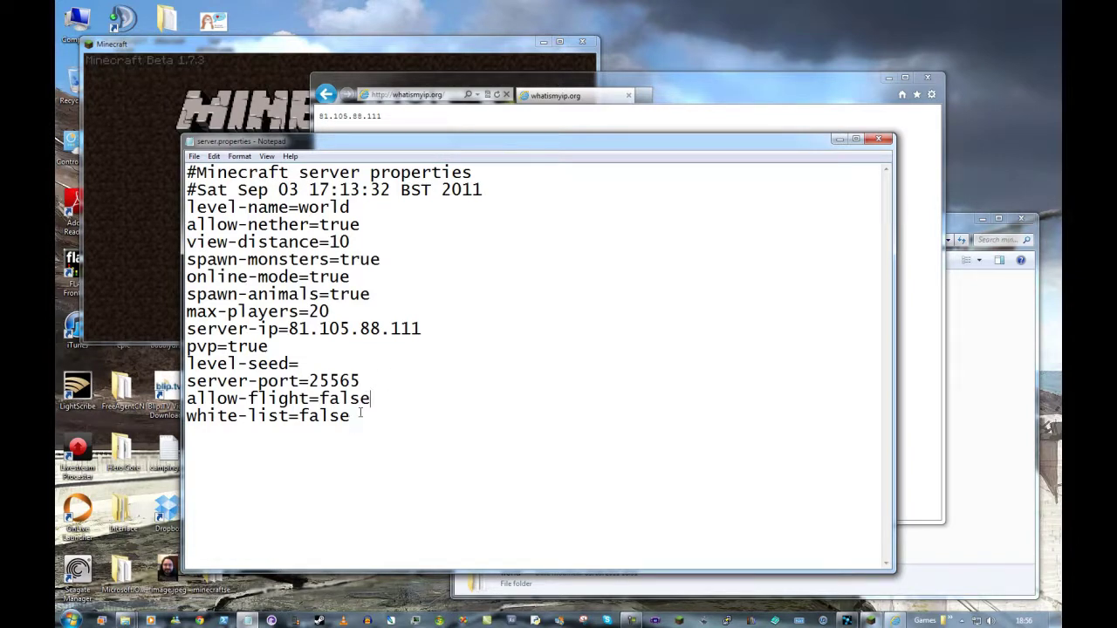
- Set white-list to true and save server.properties
drag(359, 416, 298, 416)
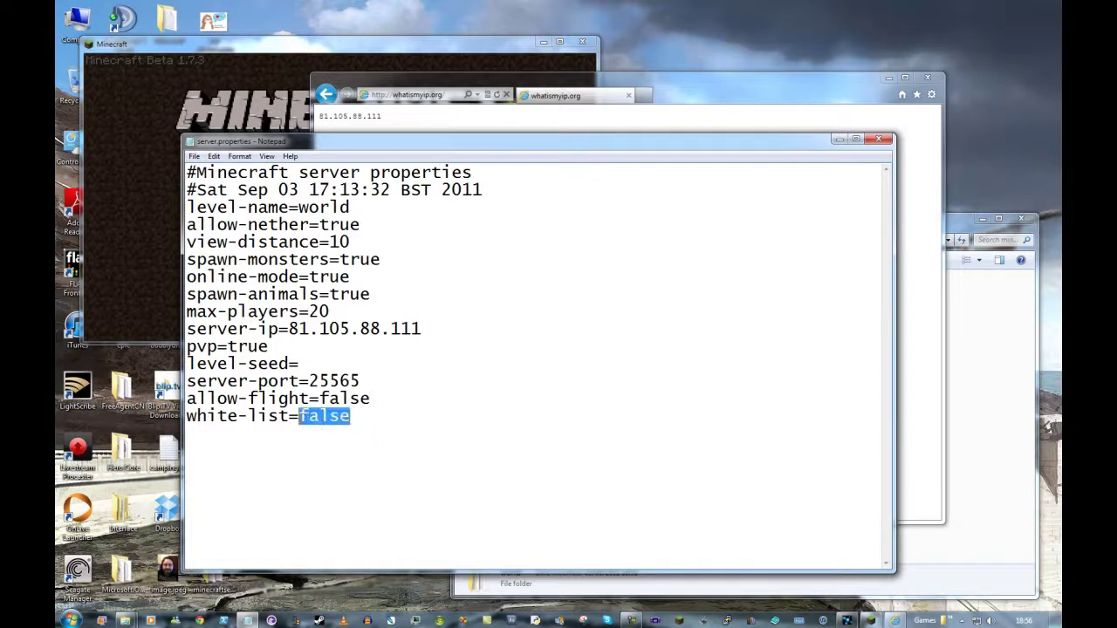
text(true)
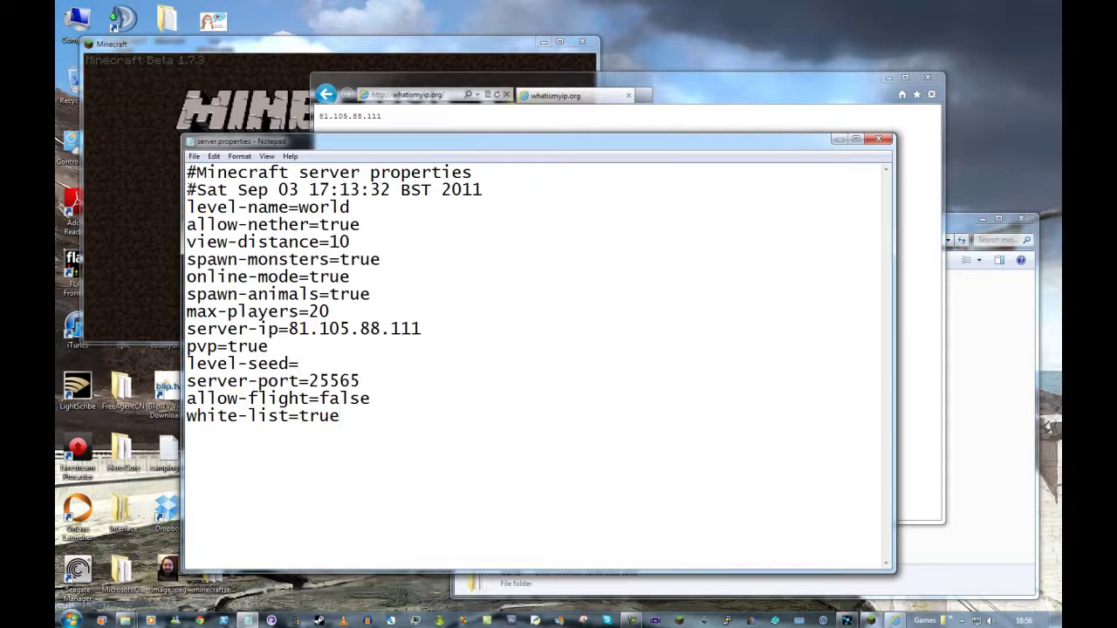
click(196, 157)
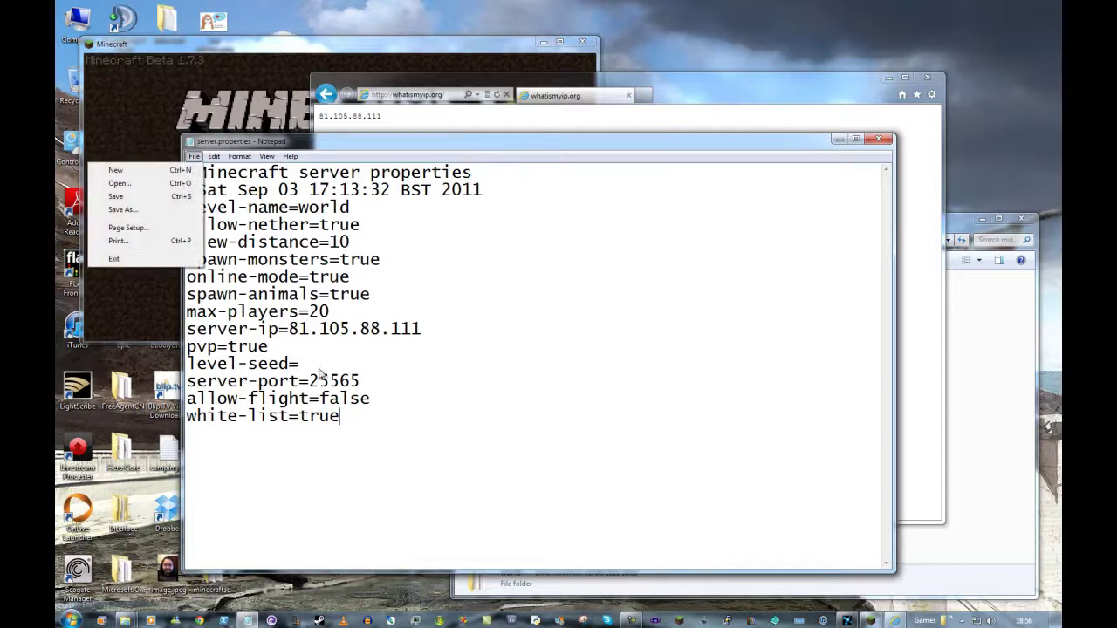
click(178, 197)
click(194, 156)
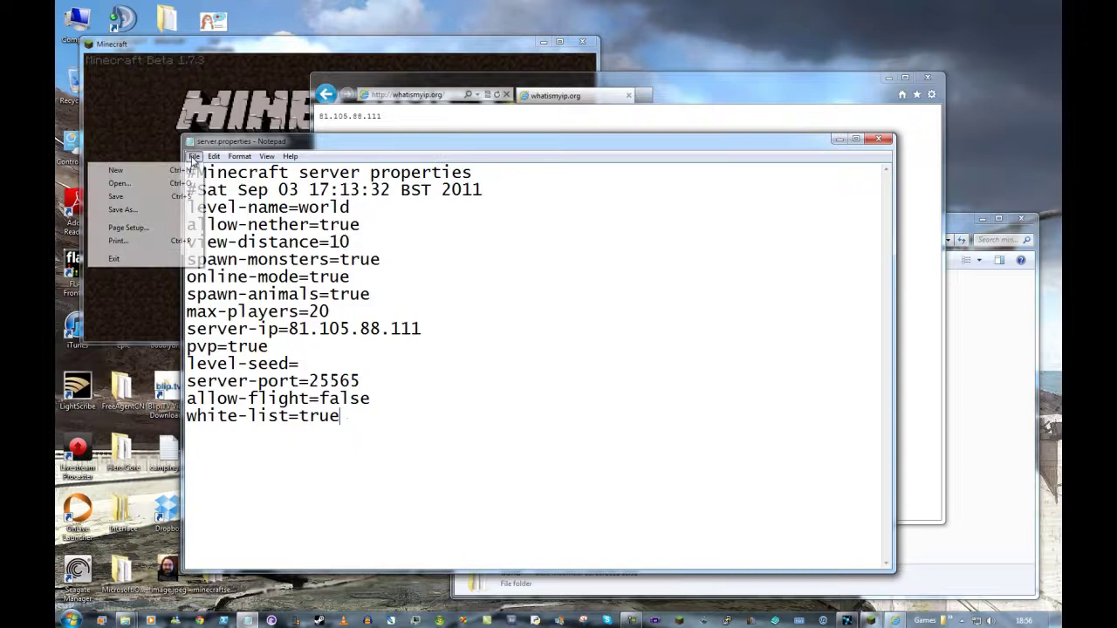
click(142, 202)
- Close the whatismyip.org page, run Minecraft_Server.exe from the minecraftserver folder and inspect the server log
click(930, 218)
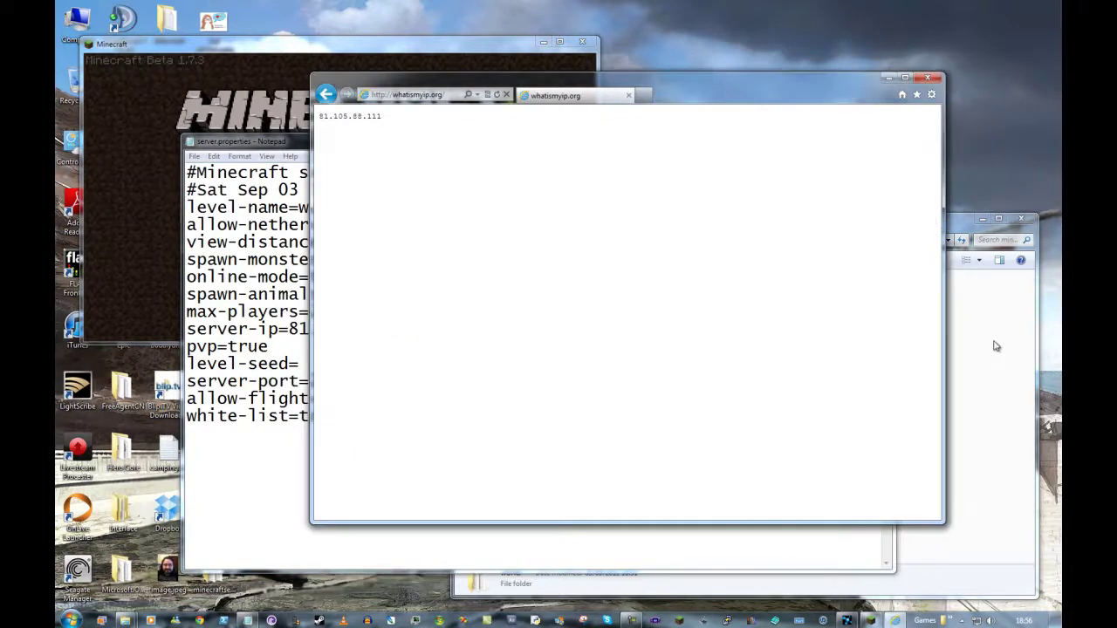
click(992, 344)
click(927, 78)
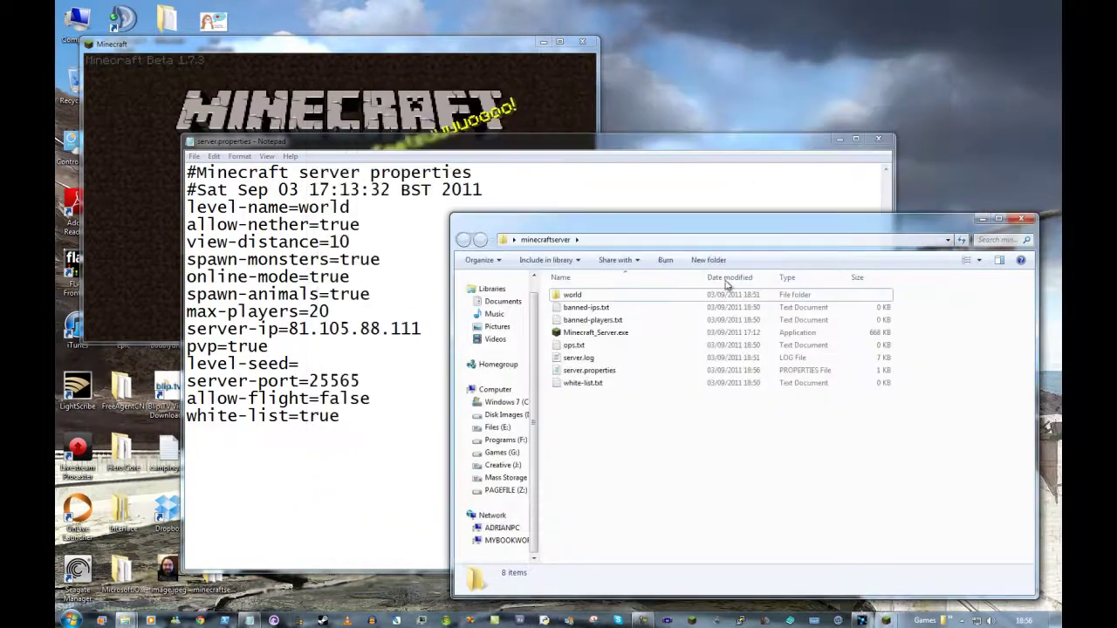
click(595, 333)
double_click(595, 332)
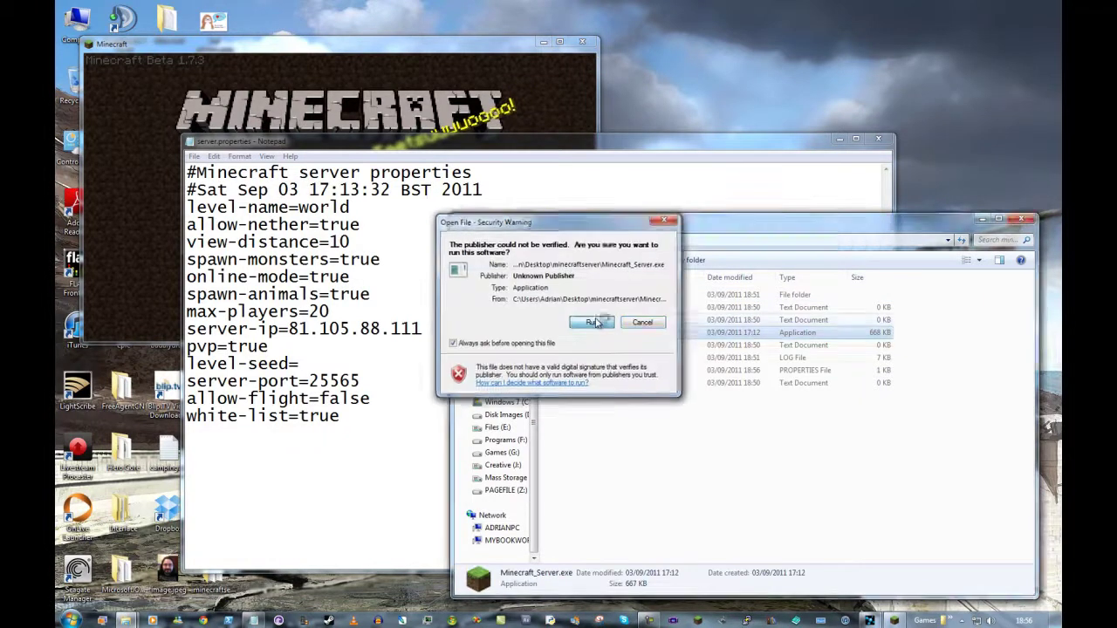
click(657, 322)
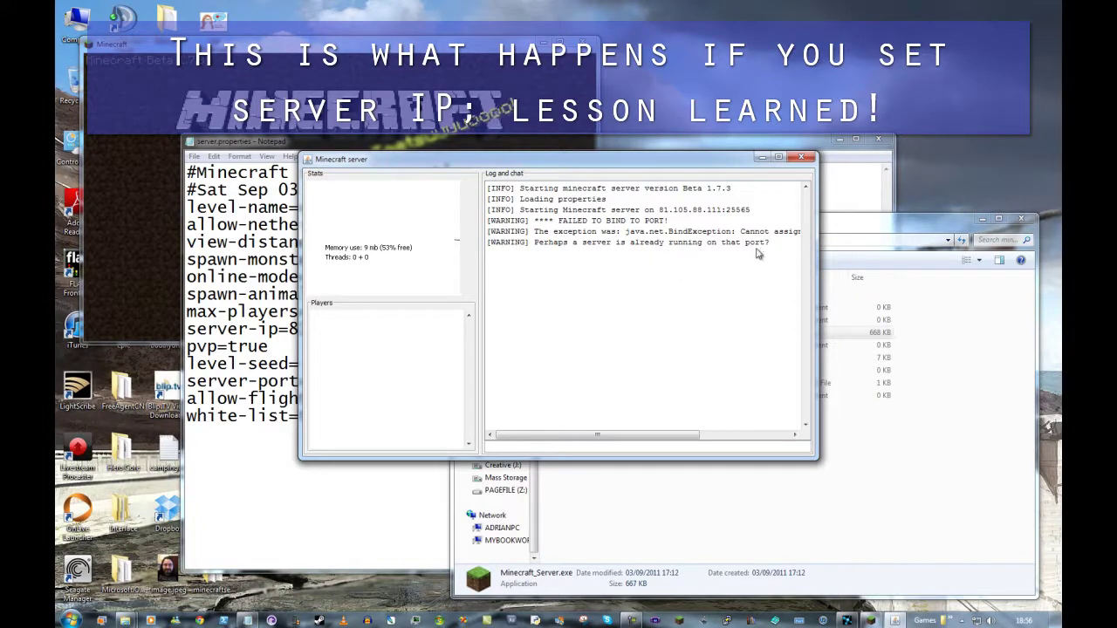
click(708, 439)
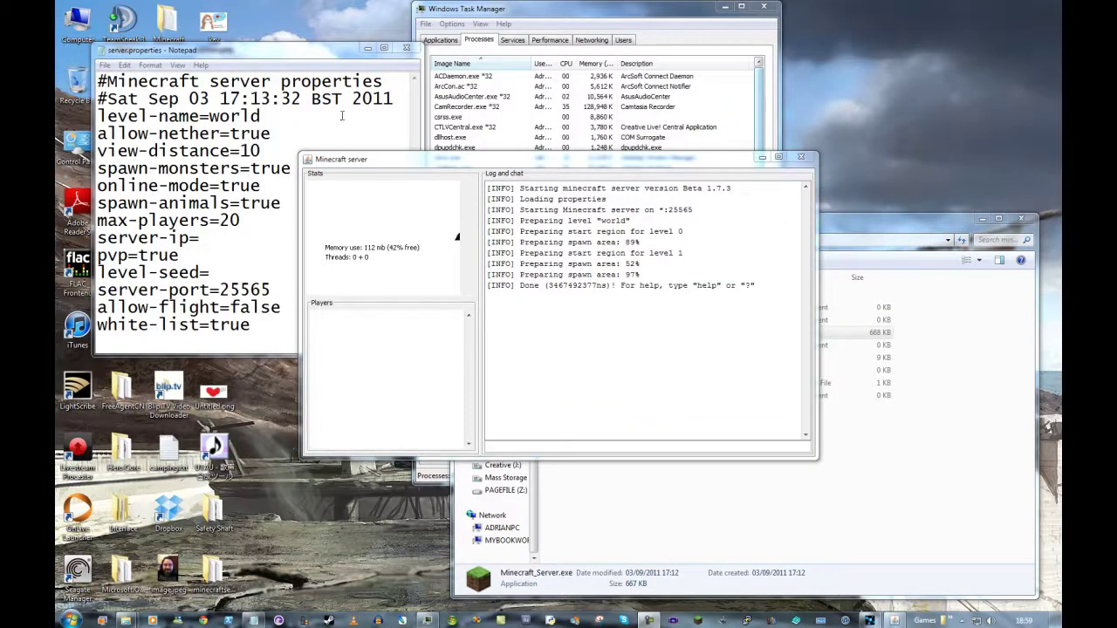
- Check the server-ip setting in server.properties
click(325, 58)
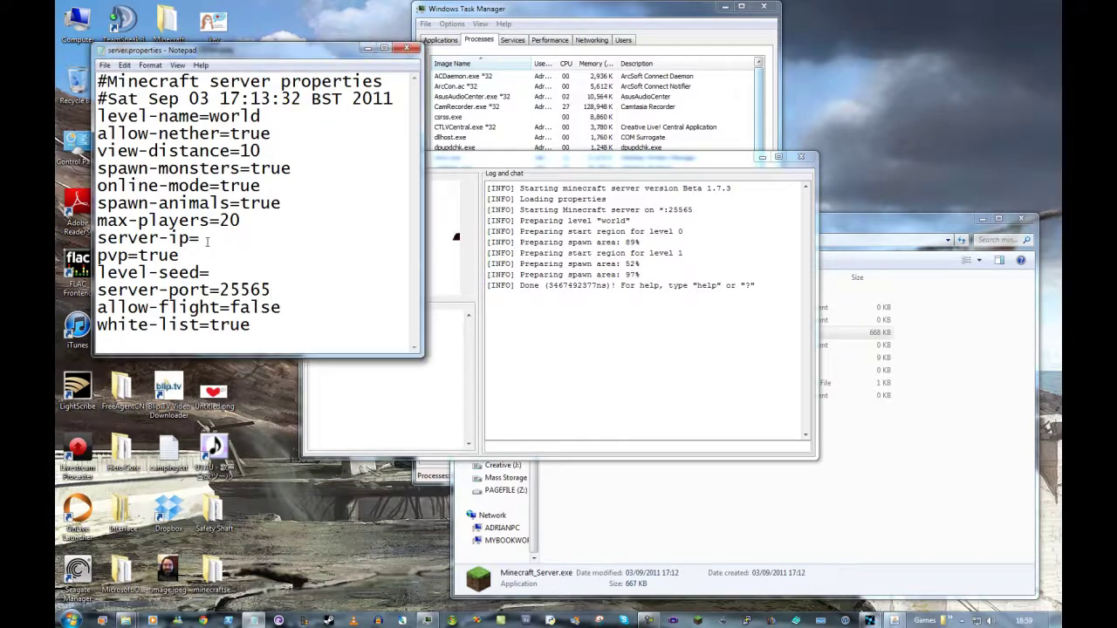
click(260, 239)
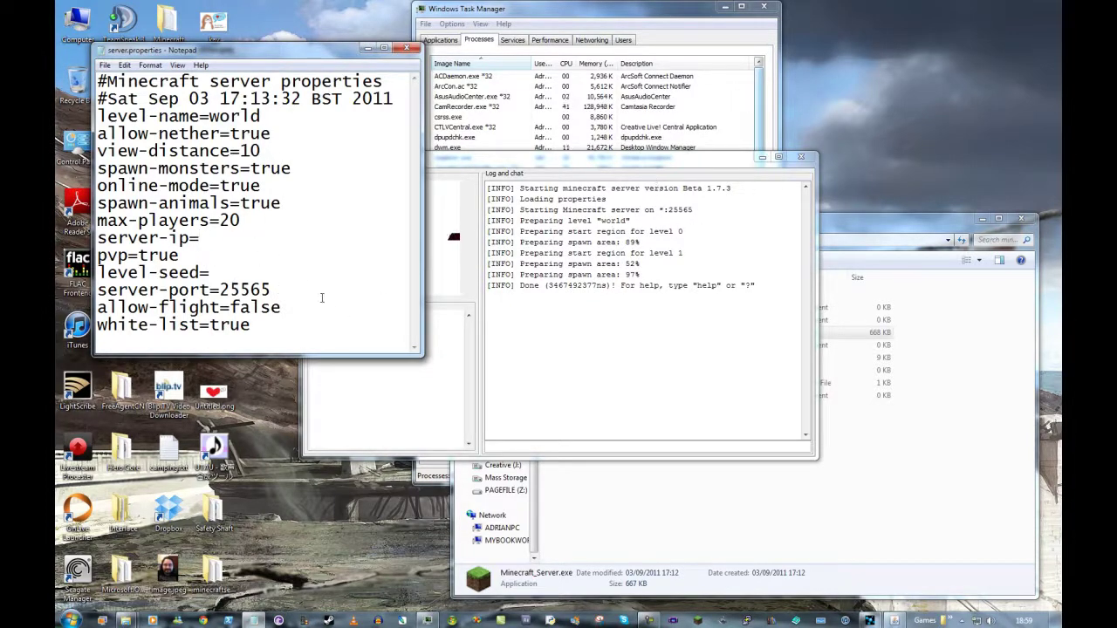
- Review the server-ip and white-list settings in server.properties, and put the file's window away
click(322, 297)
click(201, 238)
drag(275, 324, 210, 324)
click(367, 47)
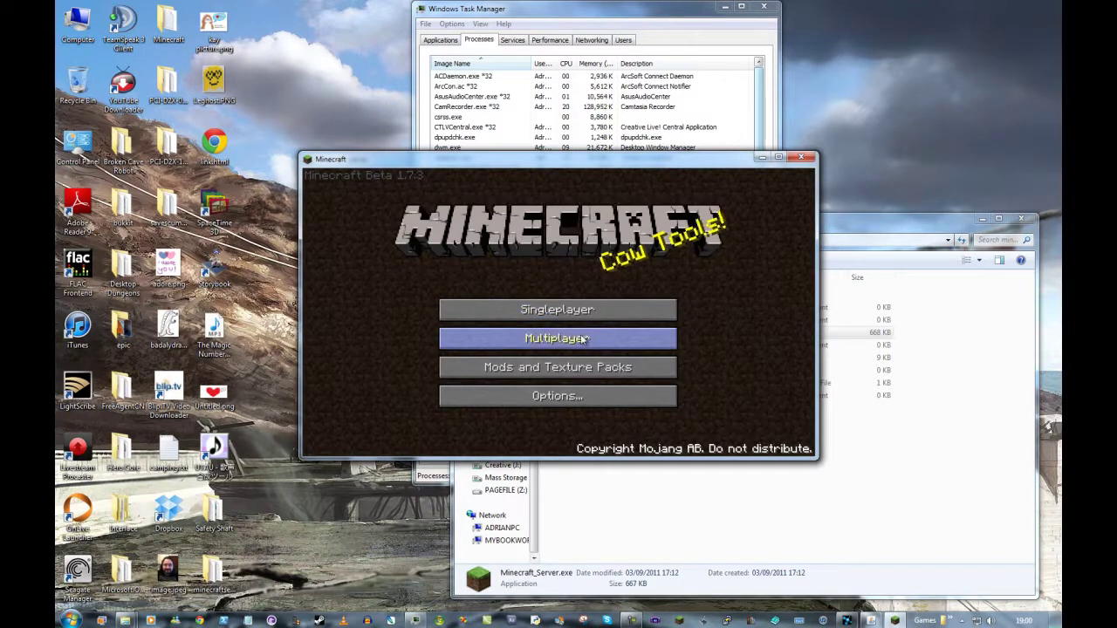
- Try to join the localhost multiplayer server from the Minecraft client, and return to the title screen
click(588, 330)
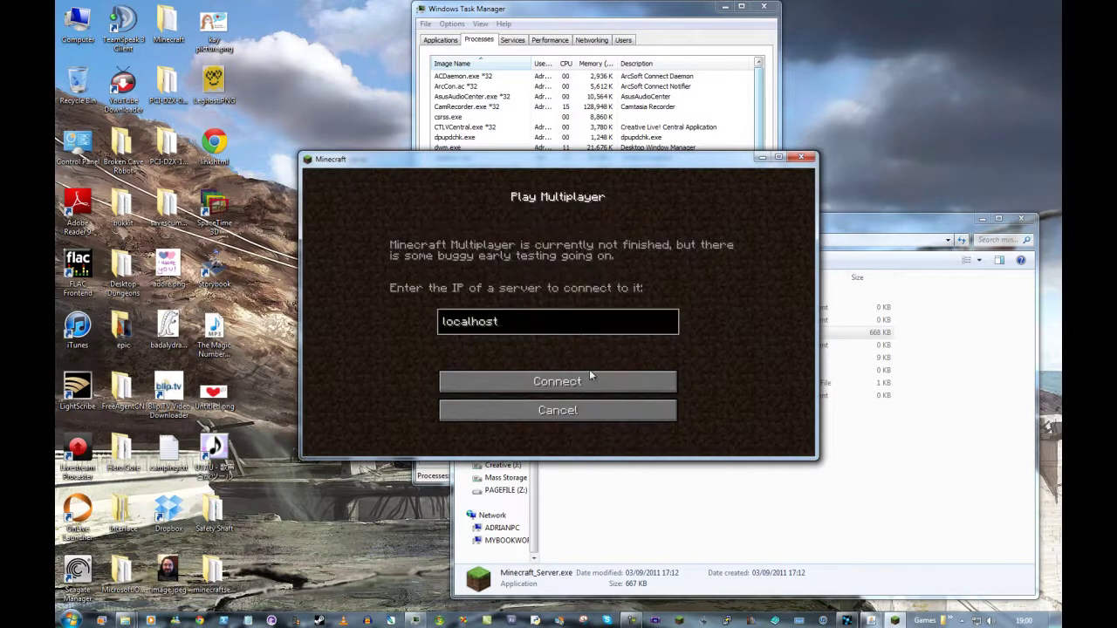
click(589, 381)
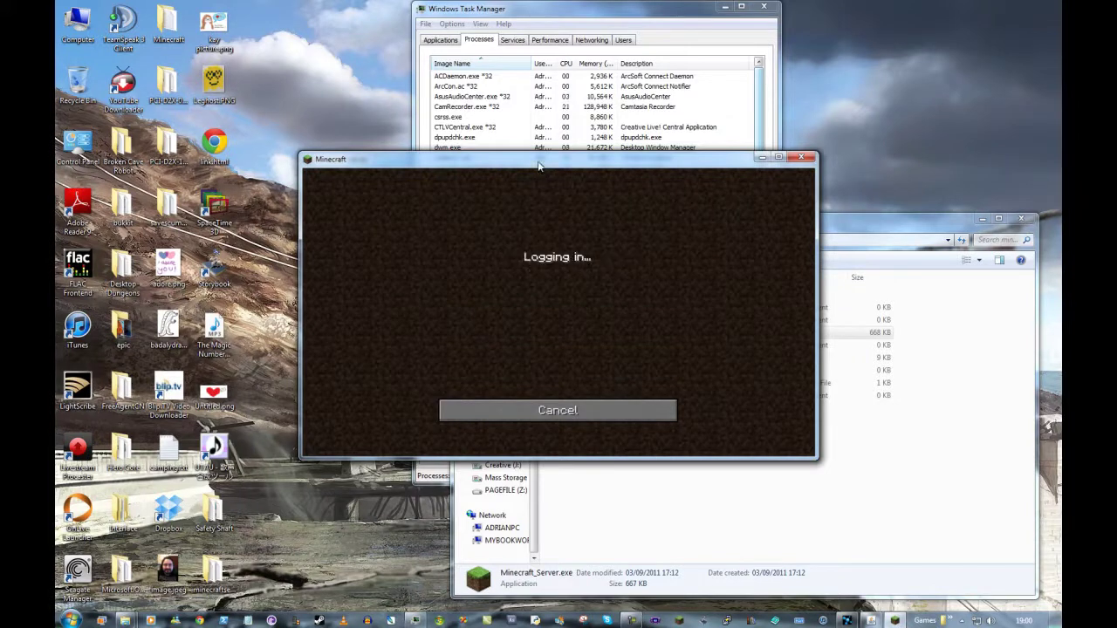
drag(539, 165, 308, 99)
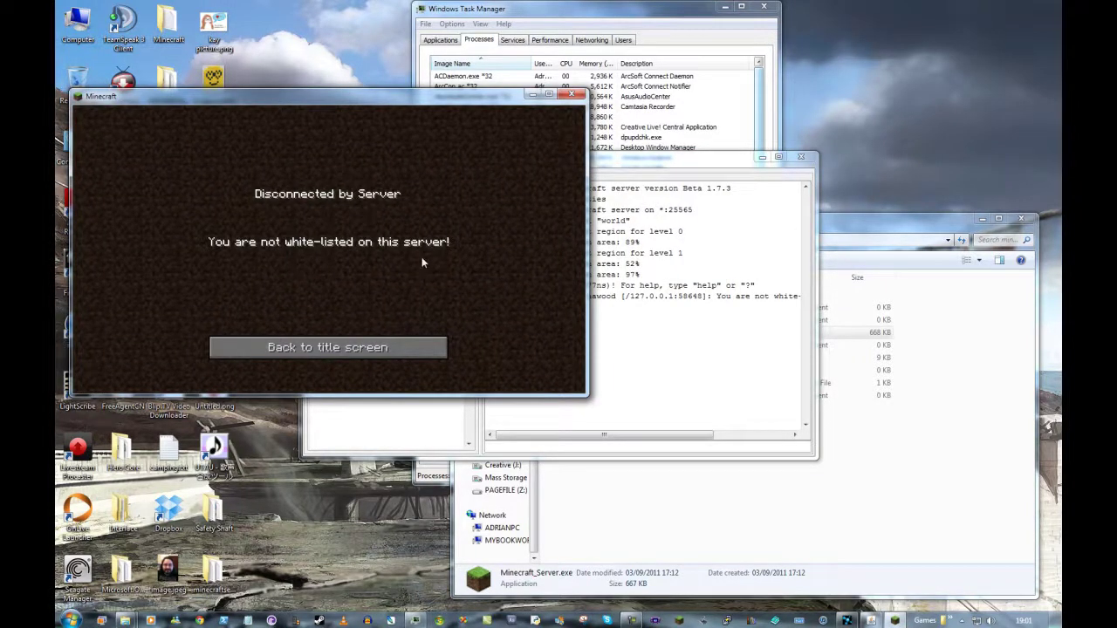
click(392, 349)
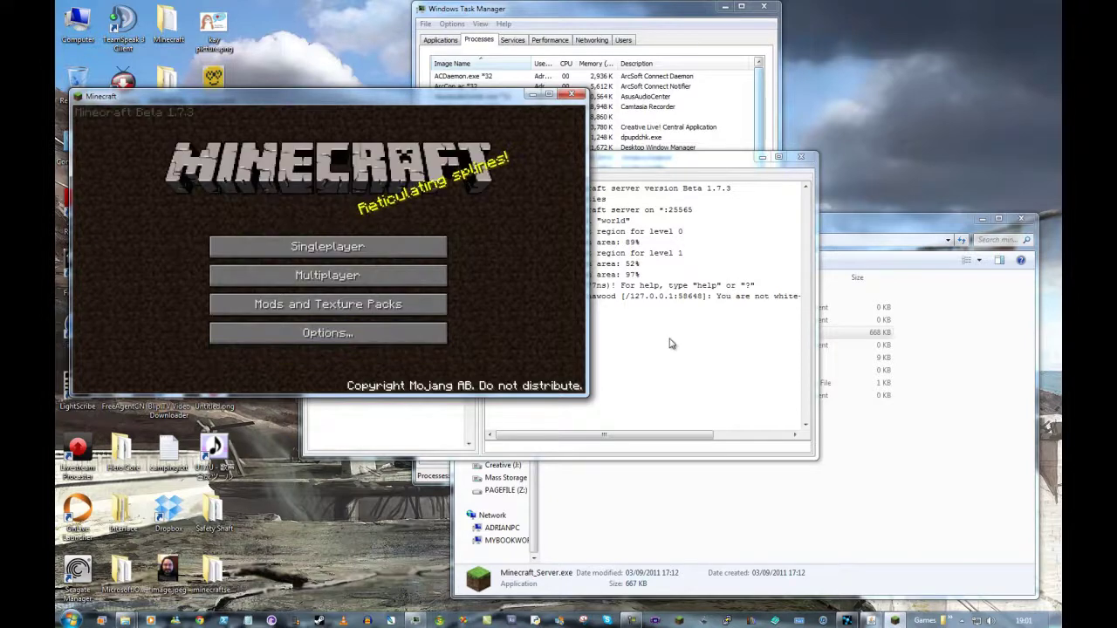
- Shut down the running Minecraft server with the stop command
click(892, 441)
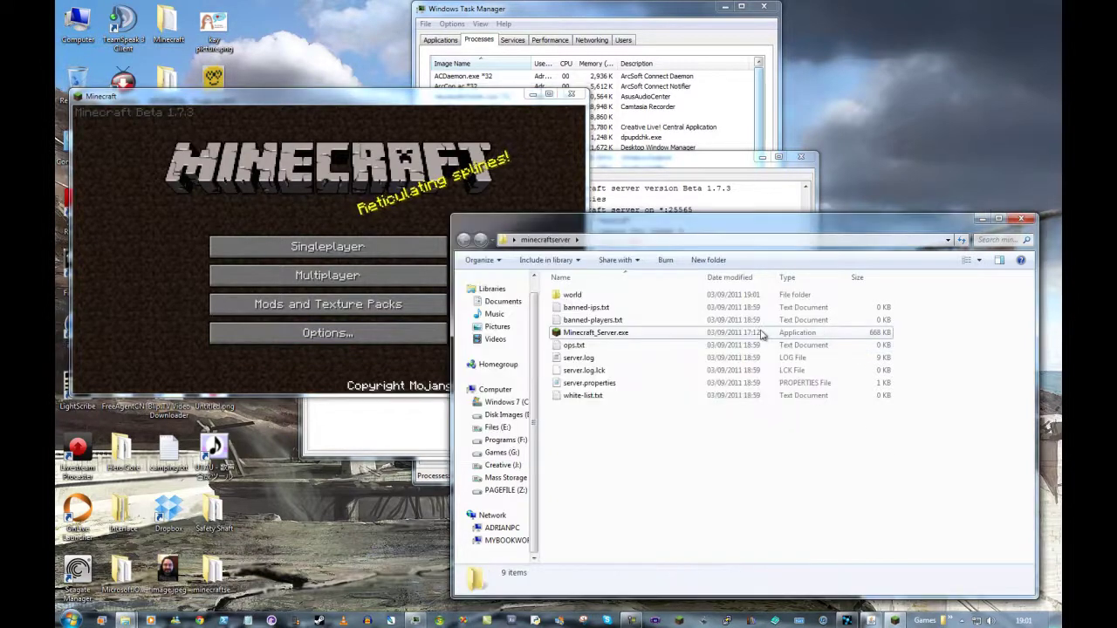
click(670, 178)
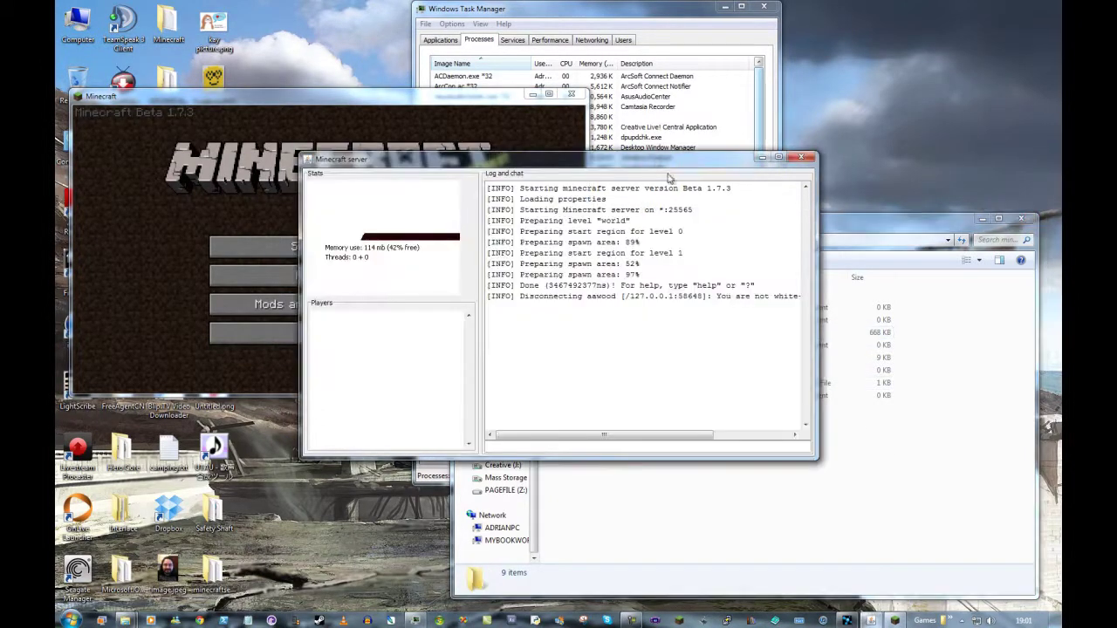
click(669, 445)
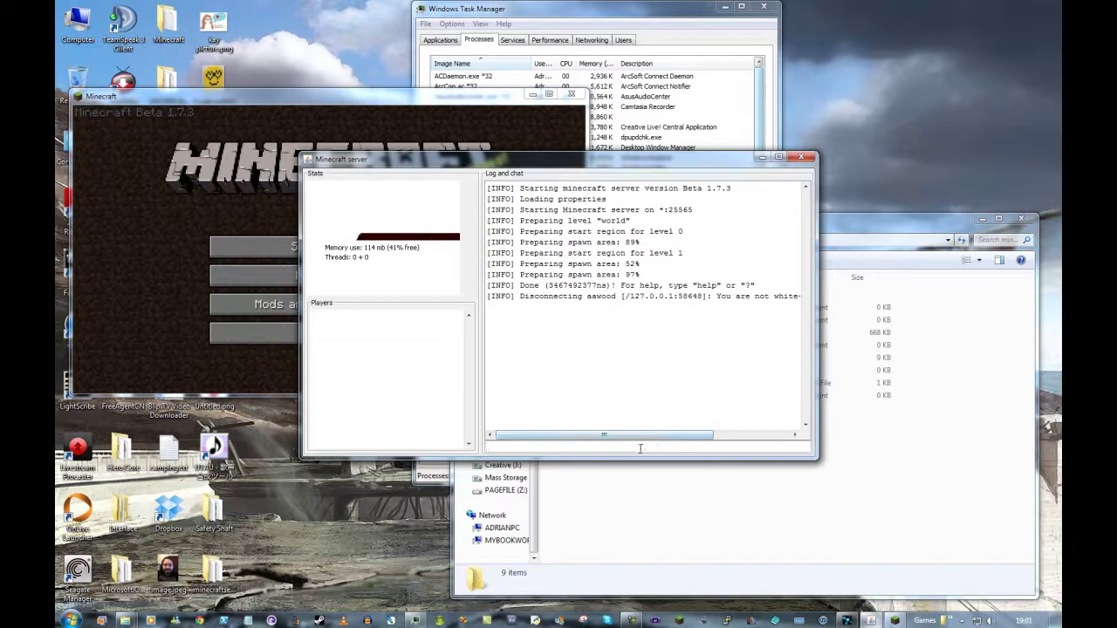
text(stop)
key(Return)
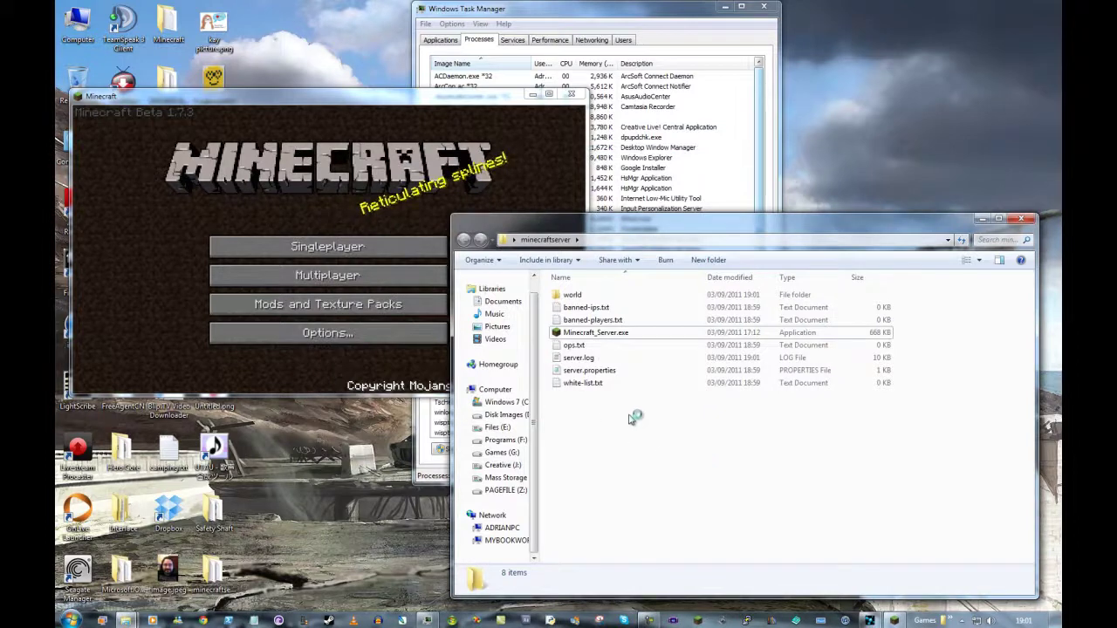
- Open white-list.txt from the minecraftserver folder and list the player's own username, friend1 and dfriend2 on separate lines
double_click(583, 383)
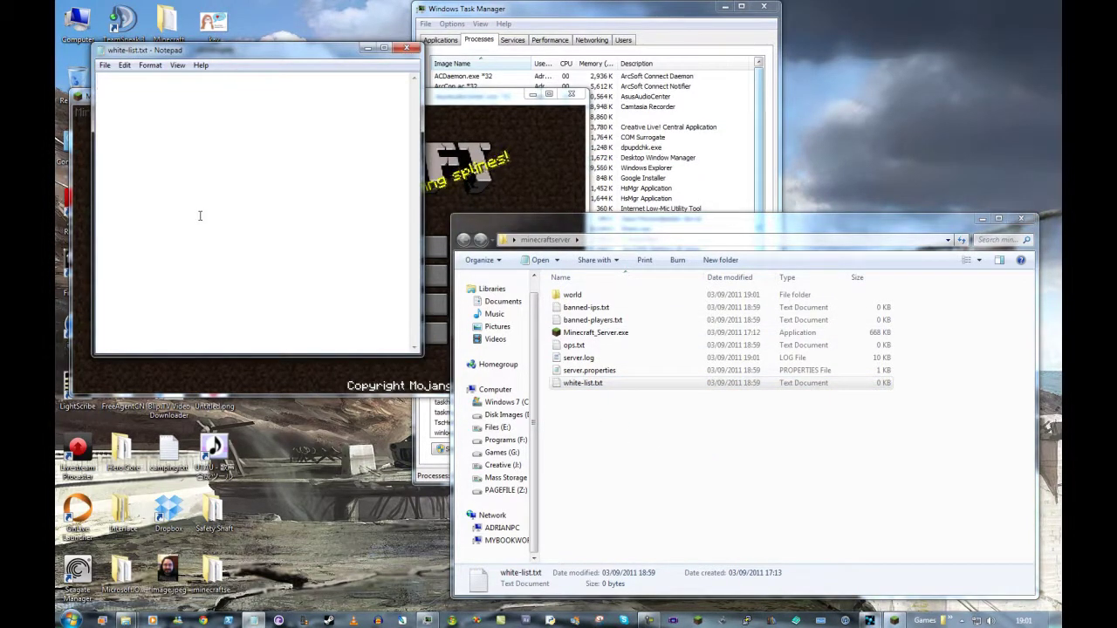
text(aawood)
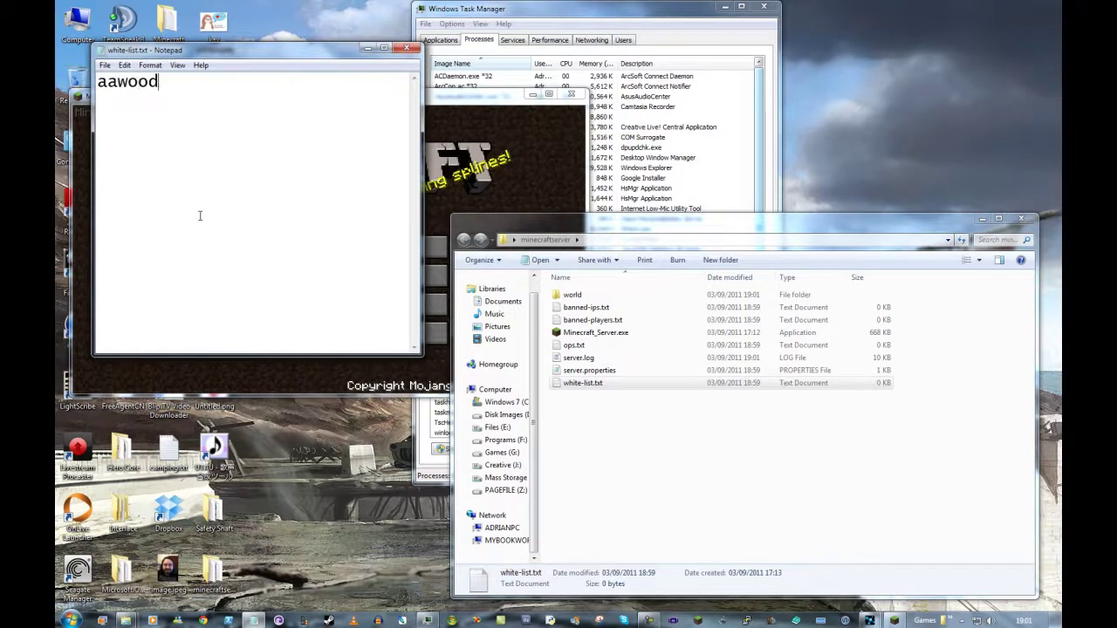
key(Return)
text(friend1)
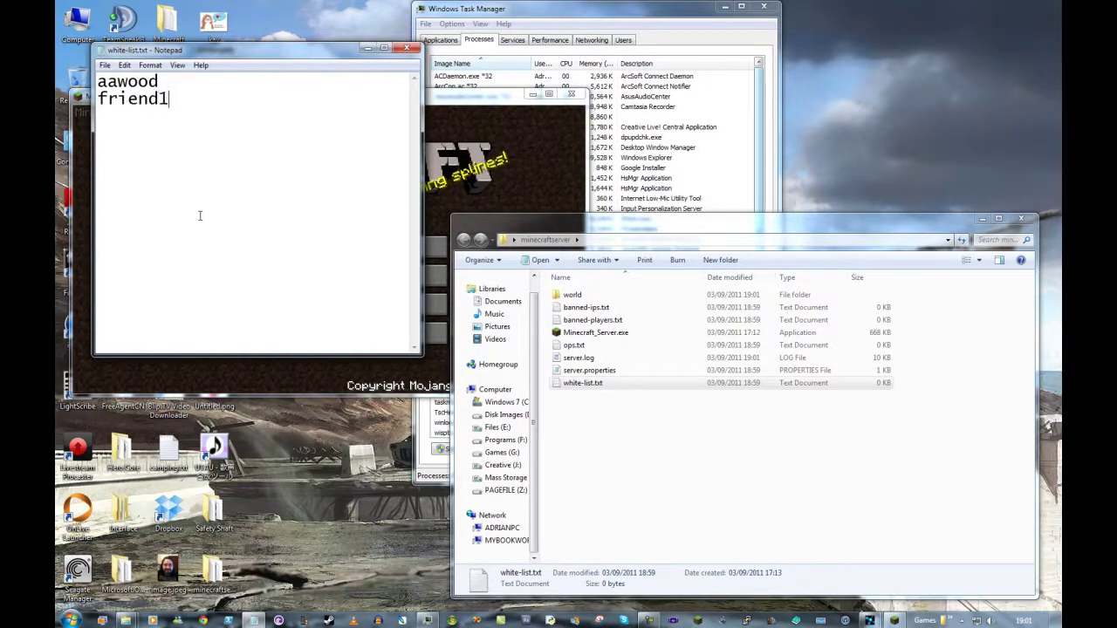
key(Return)
text(df)
key(BackSpace)
text(friend 2)
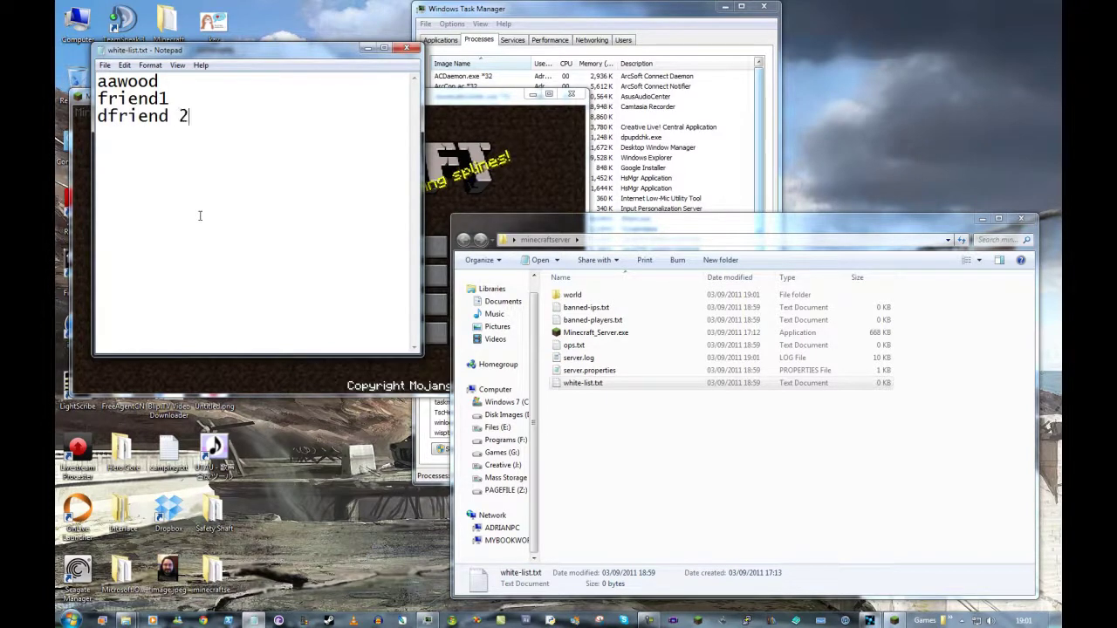
key(BackSpace)
key(BackSpace)
text(2)
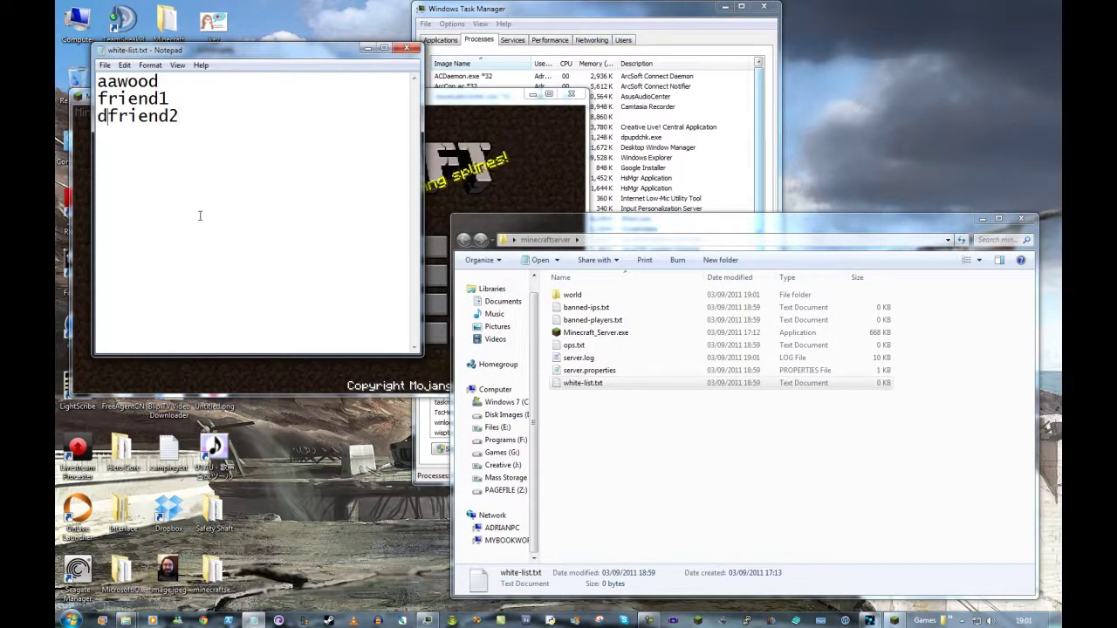
- Save white-list.txt and close it
click(109, 67)
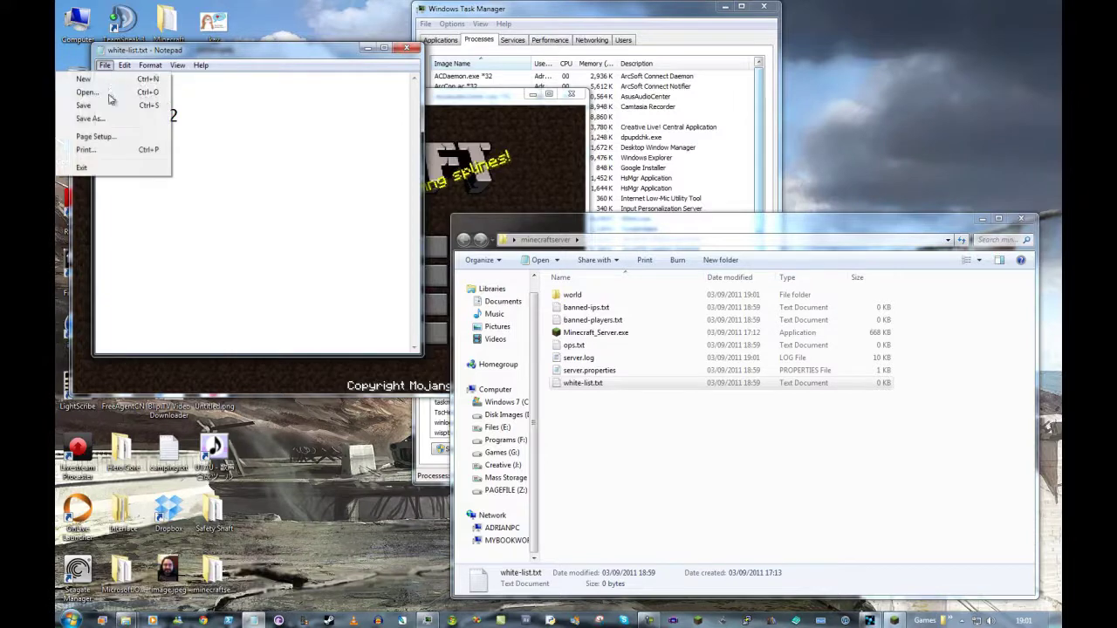
click(83, 106)
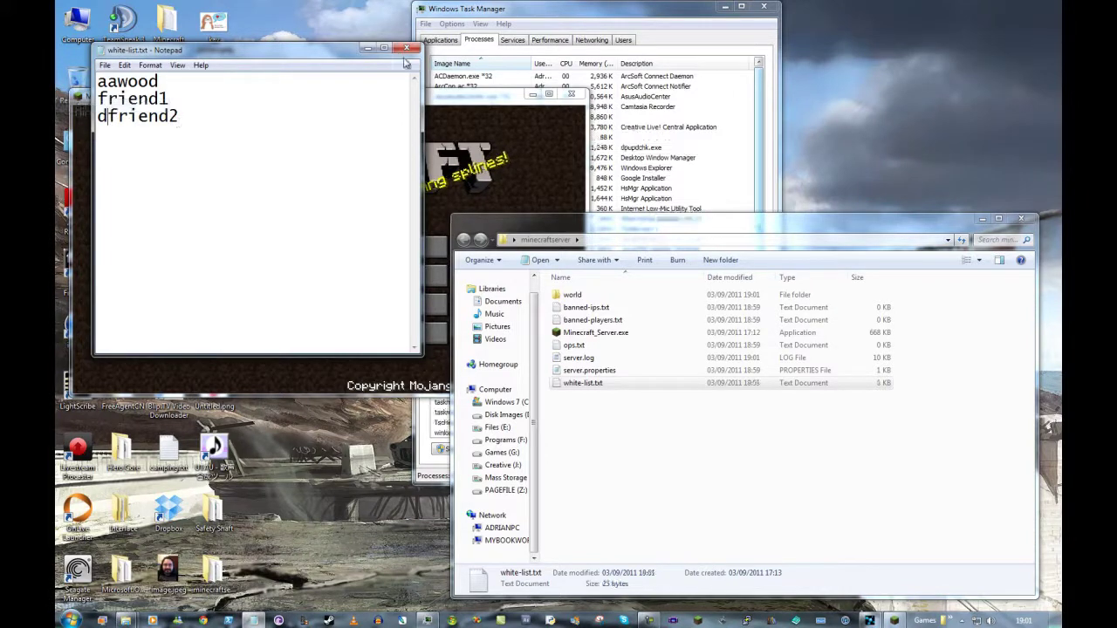
click(405, 49)
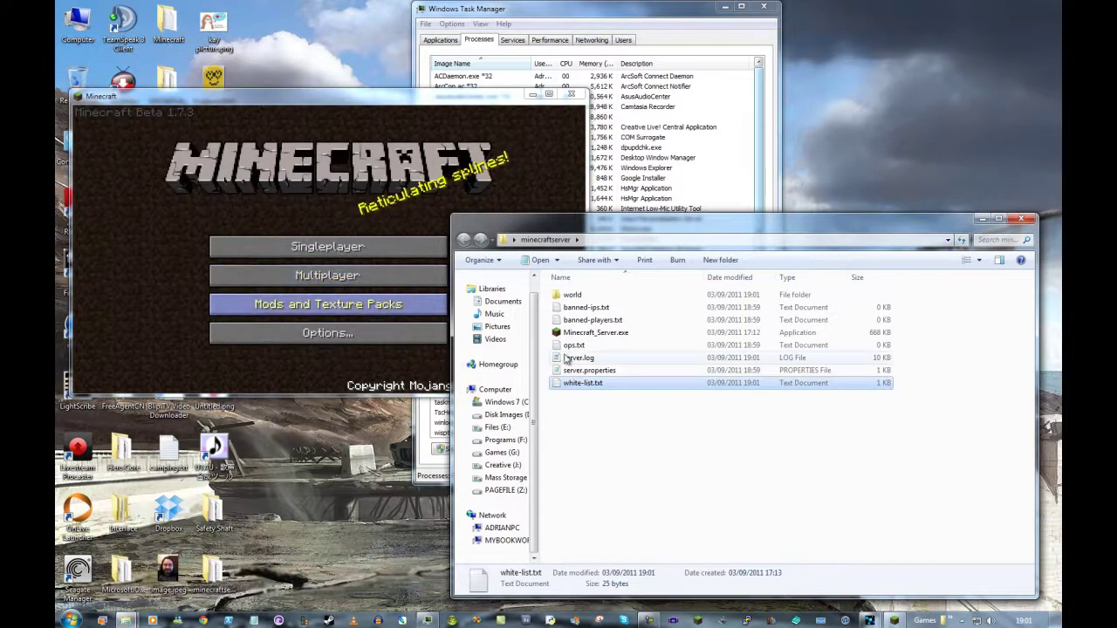
- Start Minecraft_Server.exe again and join the localhost server from the Minecraft client
double_click(575, 333)
click(654, 319)
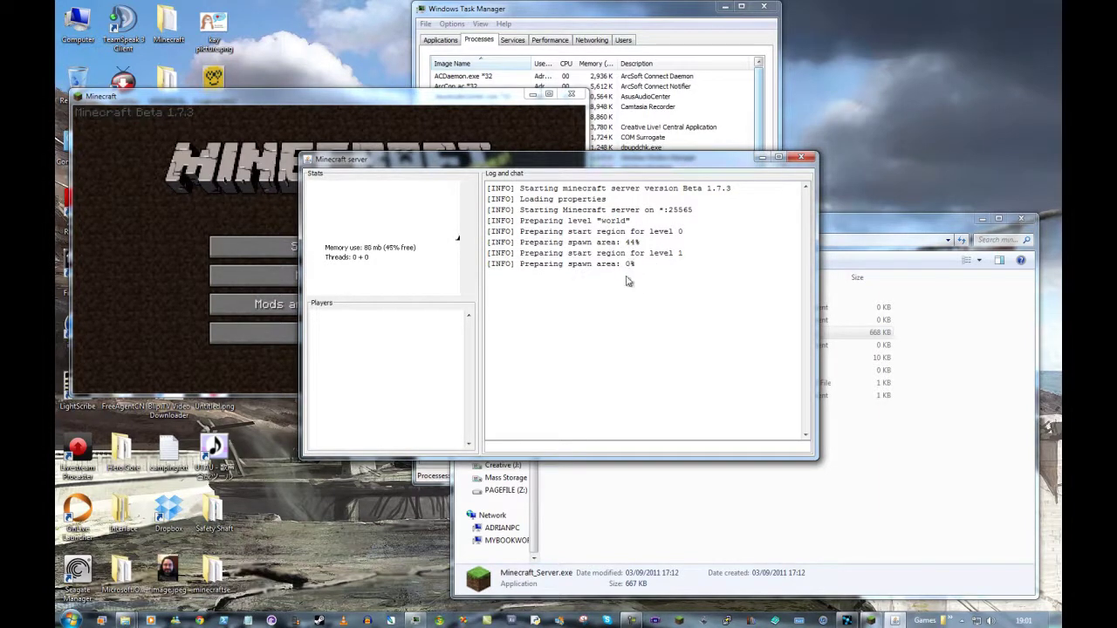
click(336, 101)
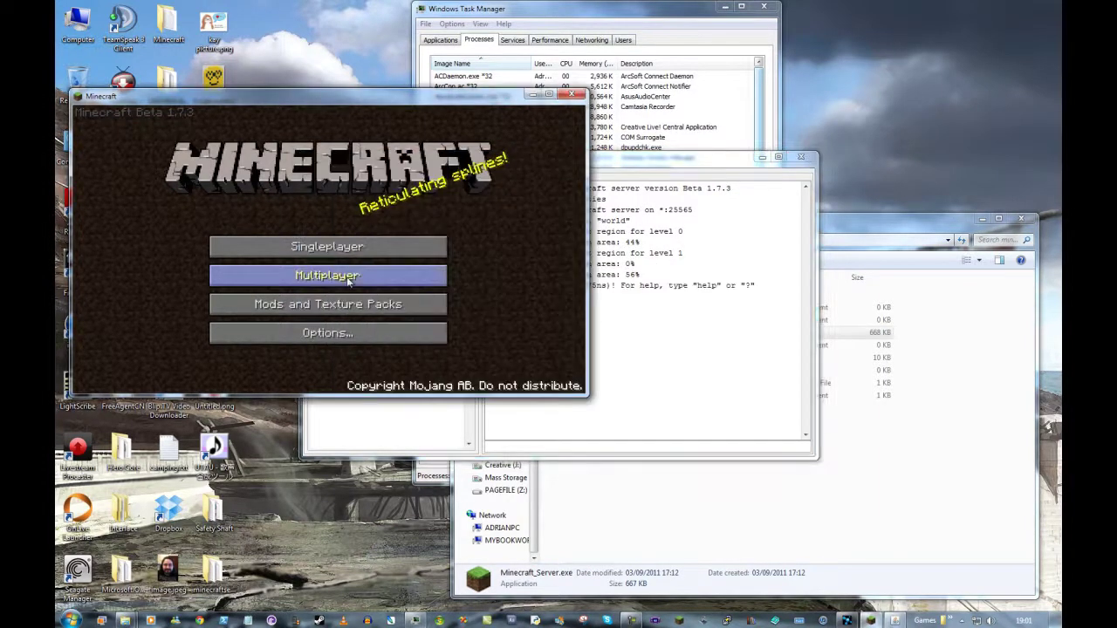
click(397, 277)
click(411, 315)
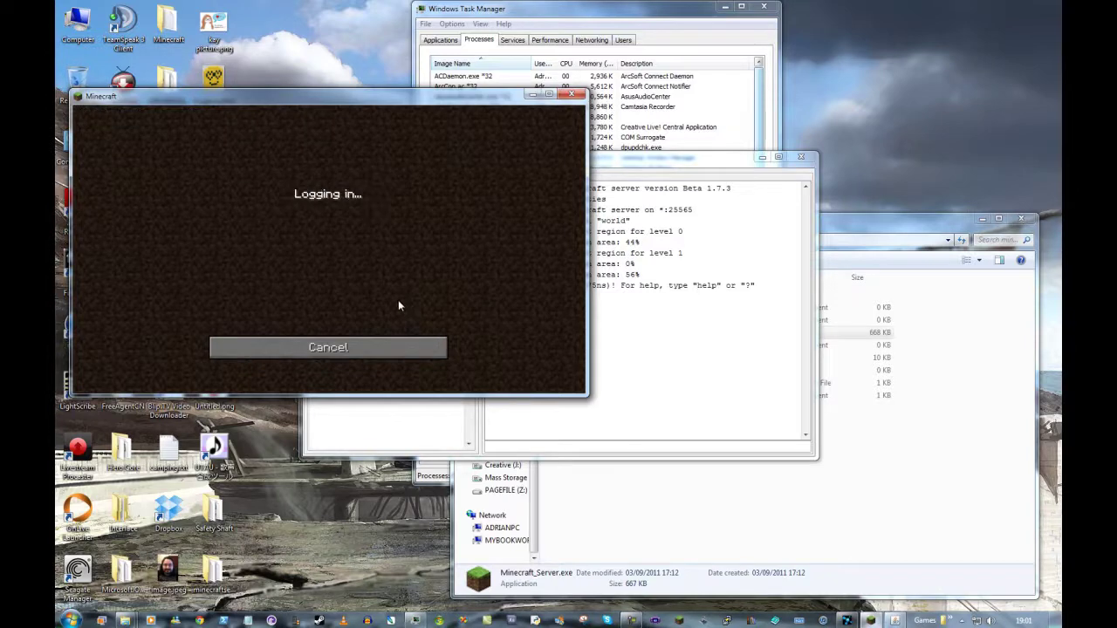
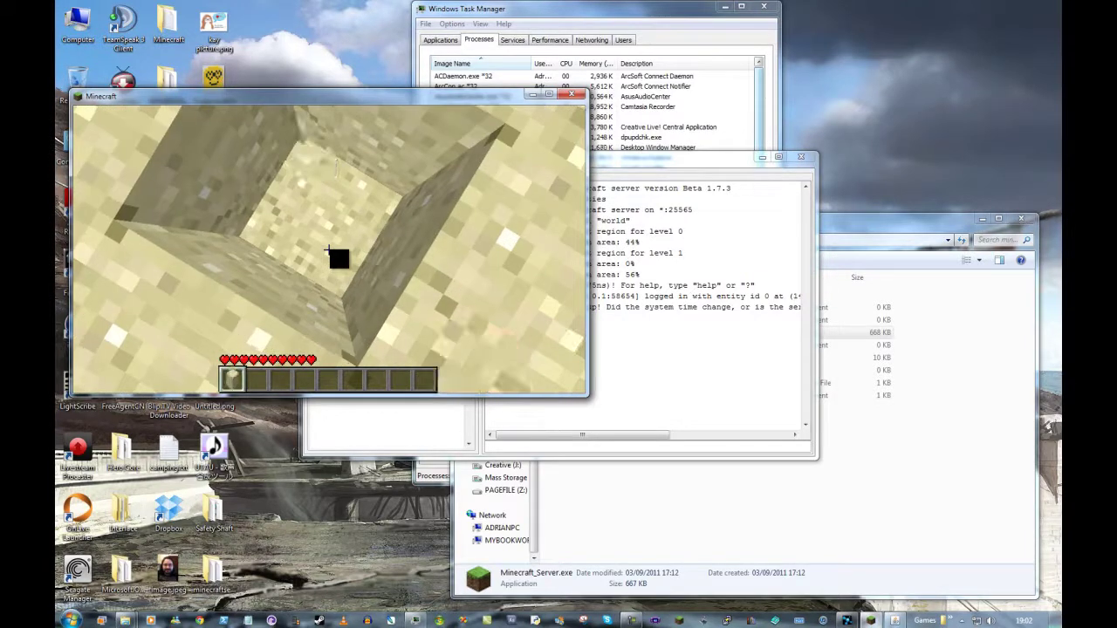
- Walk along the beach, dig out sand blocks and put them back in place
key(s)
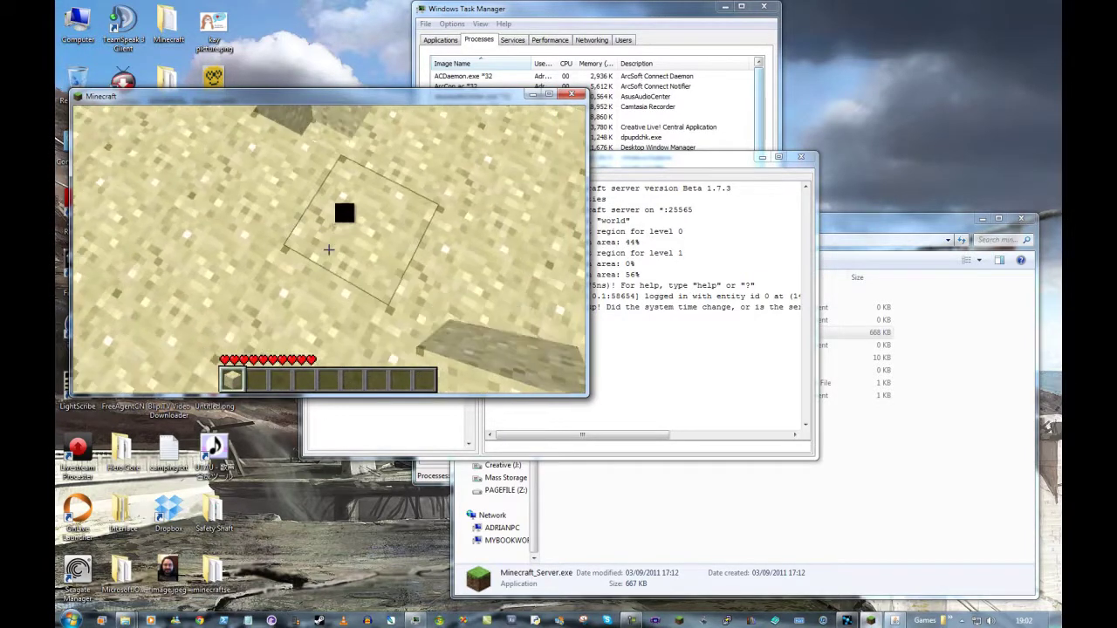
key(s)
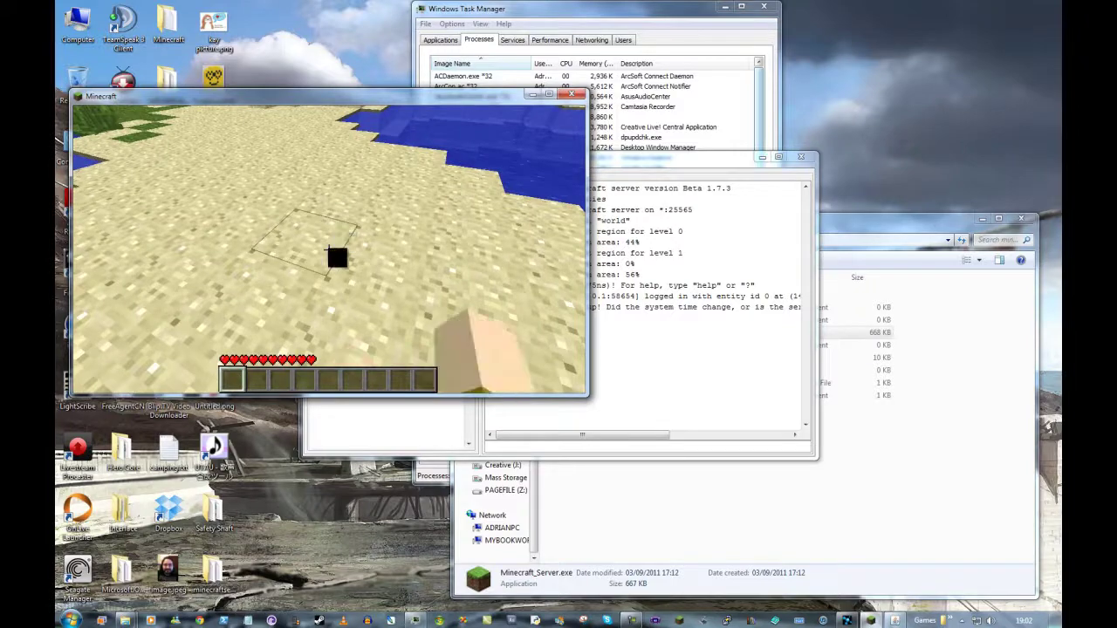
mouse_move(328, 251)
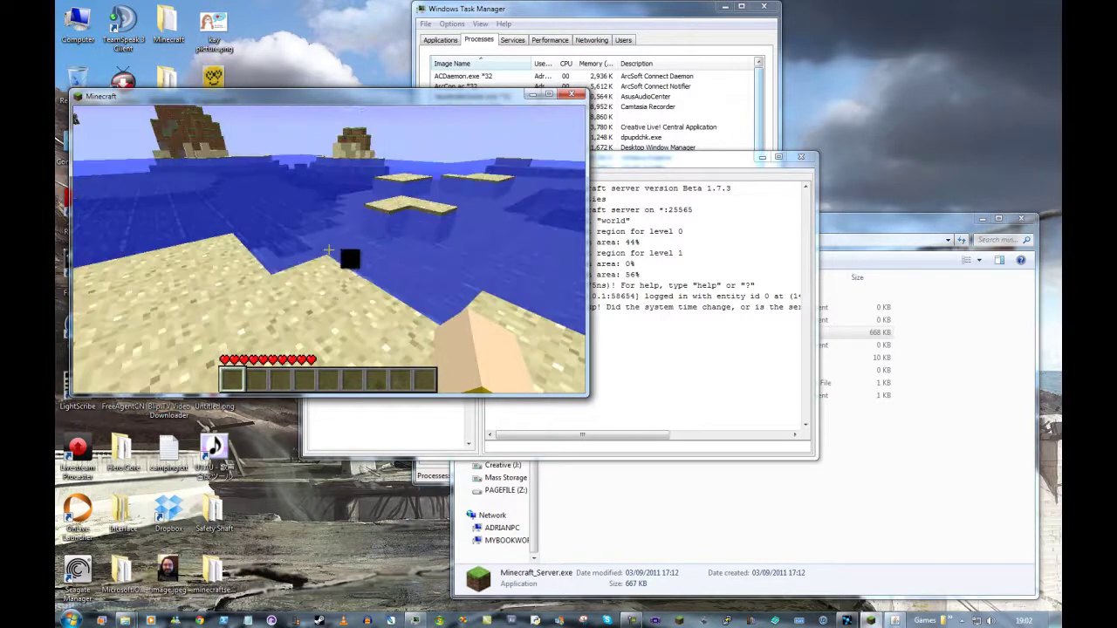
click(328, 251)
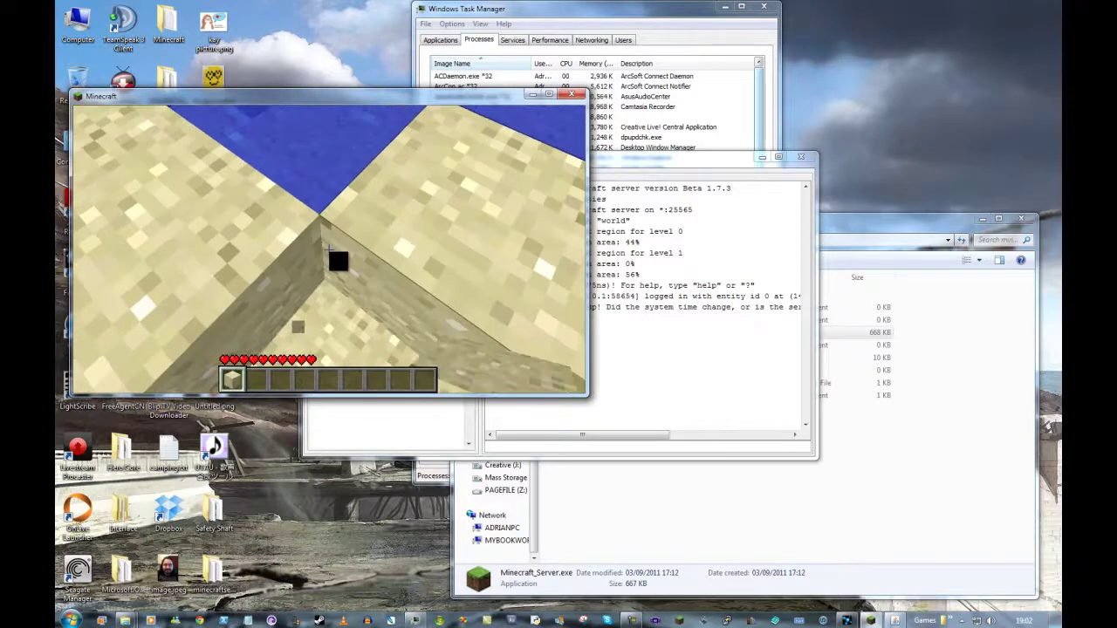
right_click(329, 250)
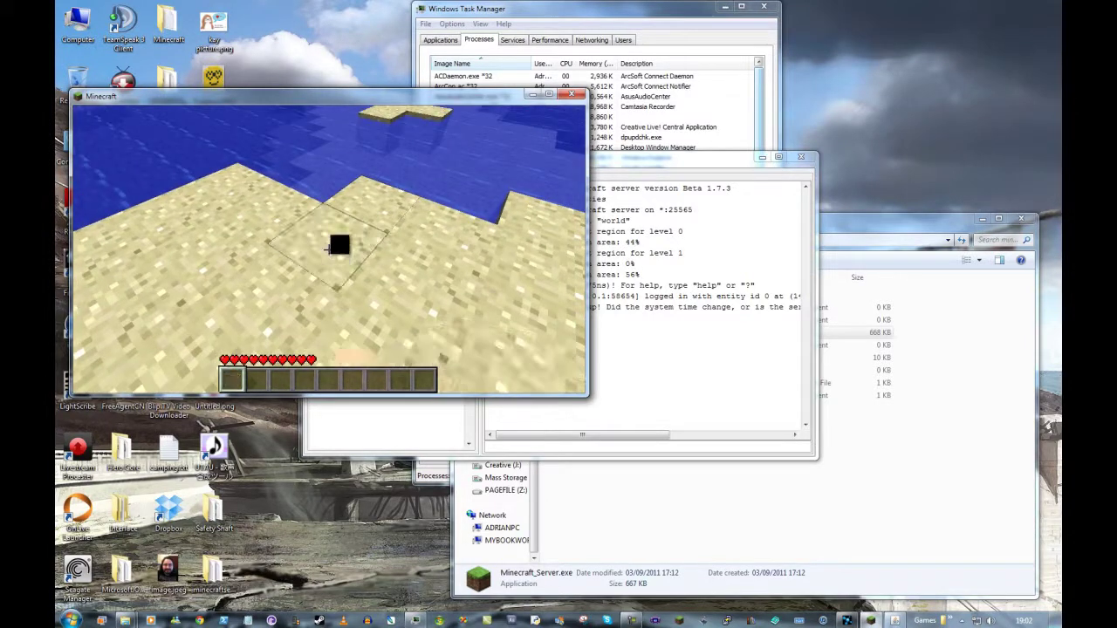
- Try the in-game chat command /time set 1000, check the server log and return to the game
key(t)
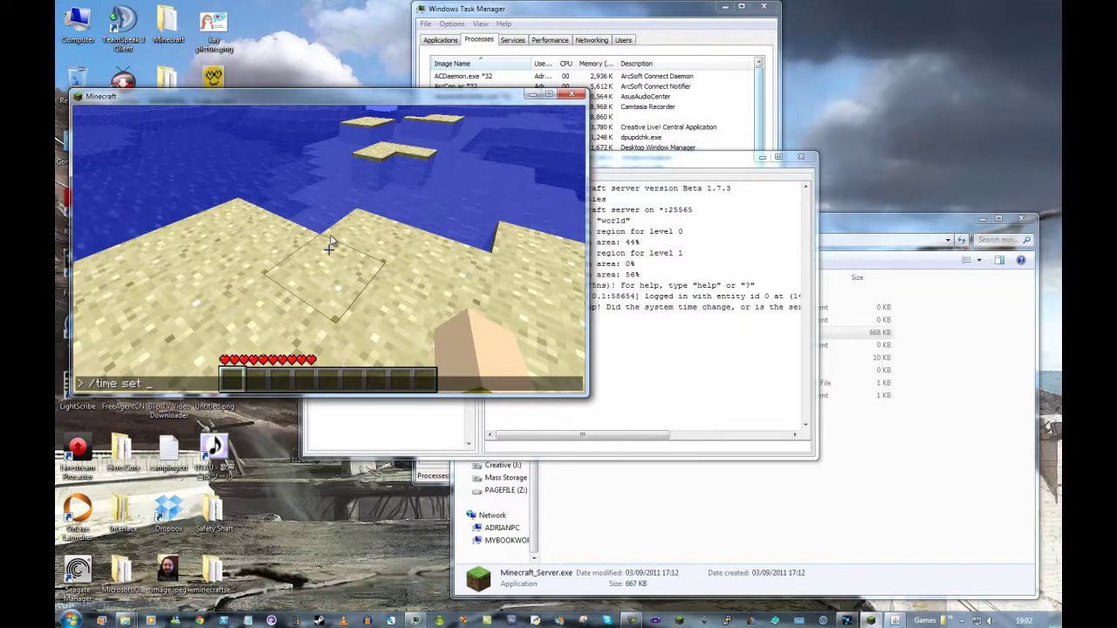
text(/time set 1000)
key(Return)
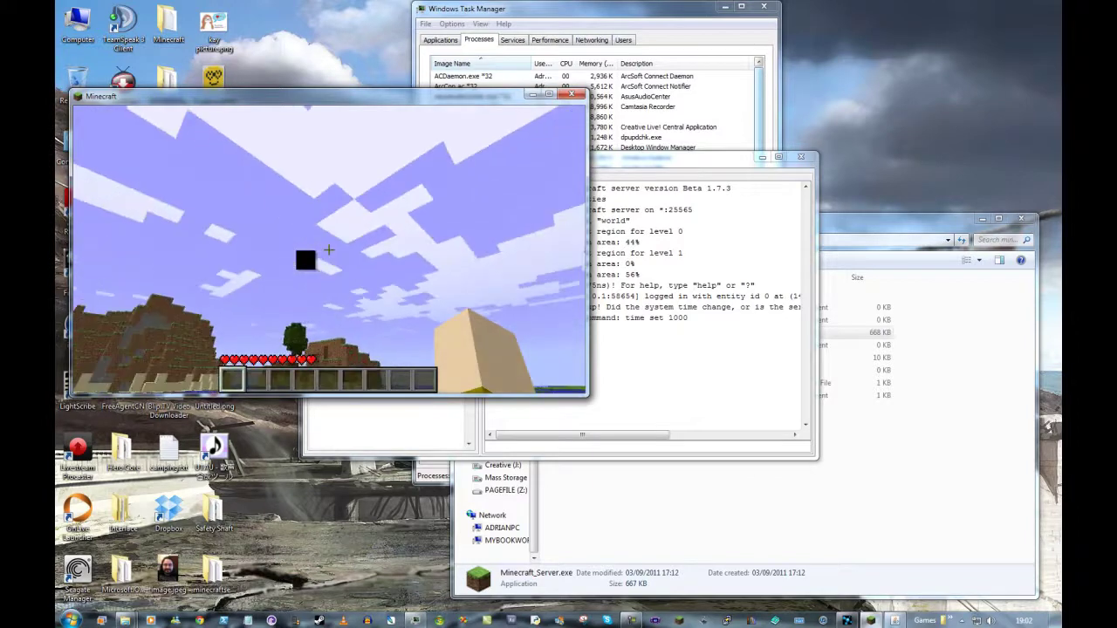
key(e)
click(621, 340)
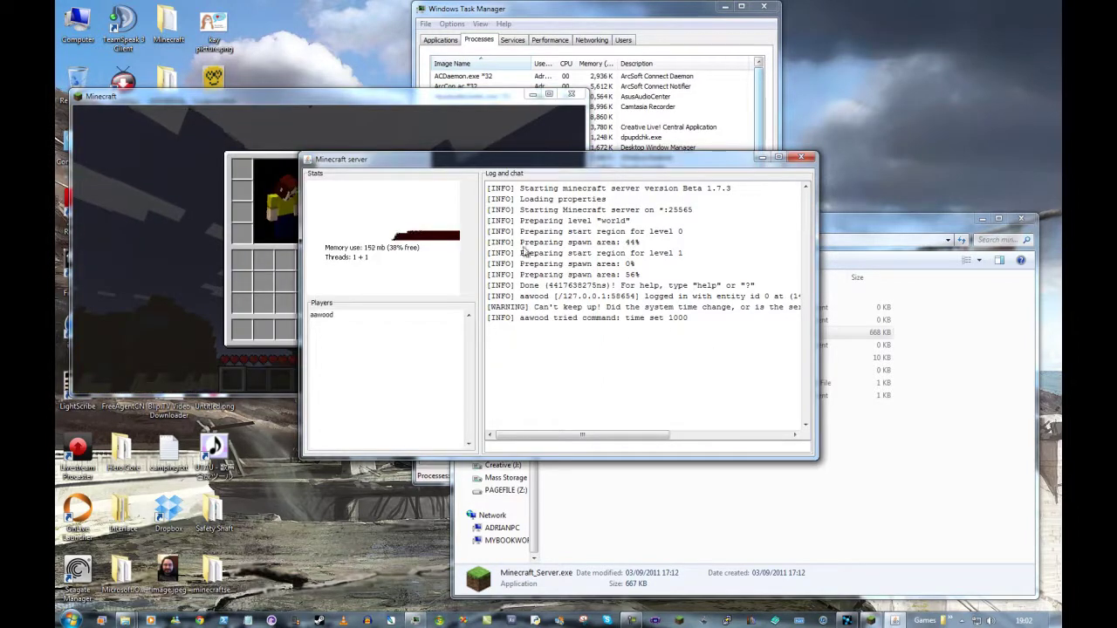
click(152, 210)
key(e)
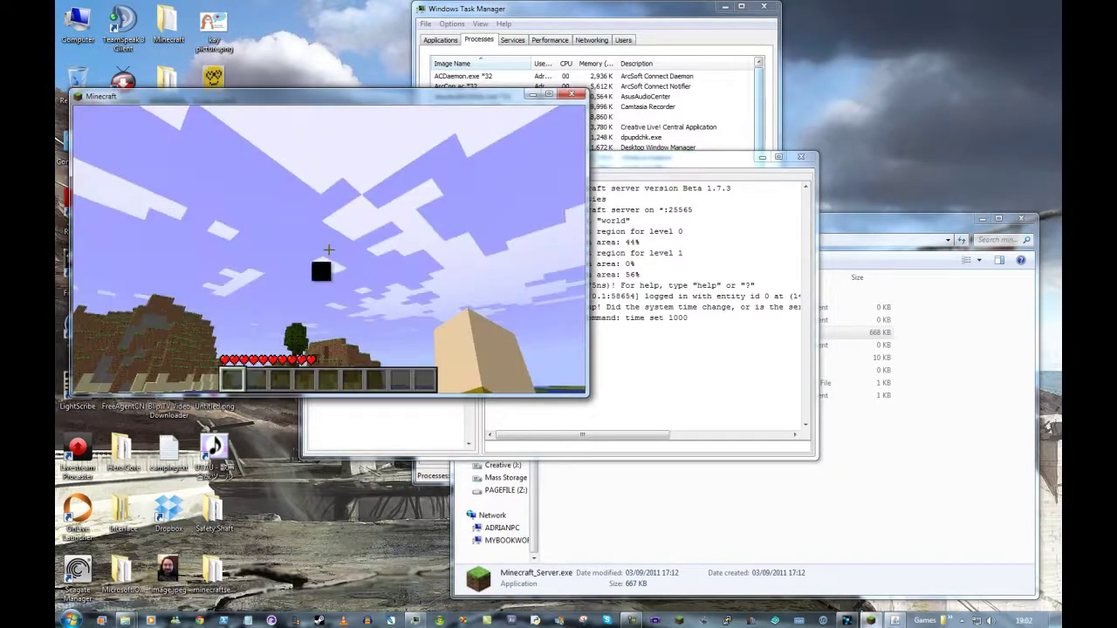
- Try to set the world time to 16000 with the in-game /time set chat command
text(t)
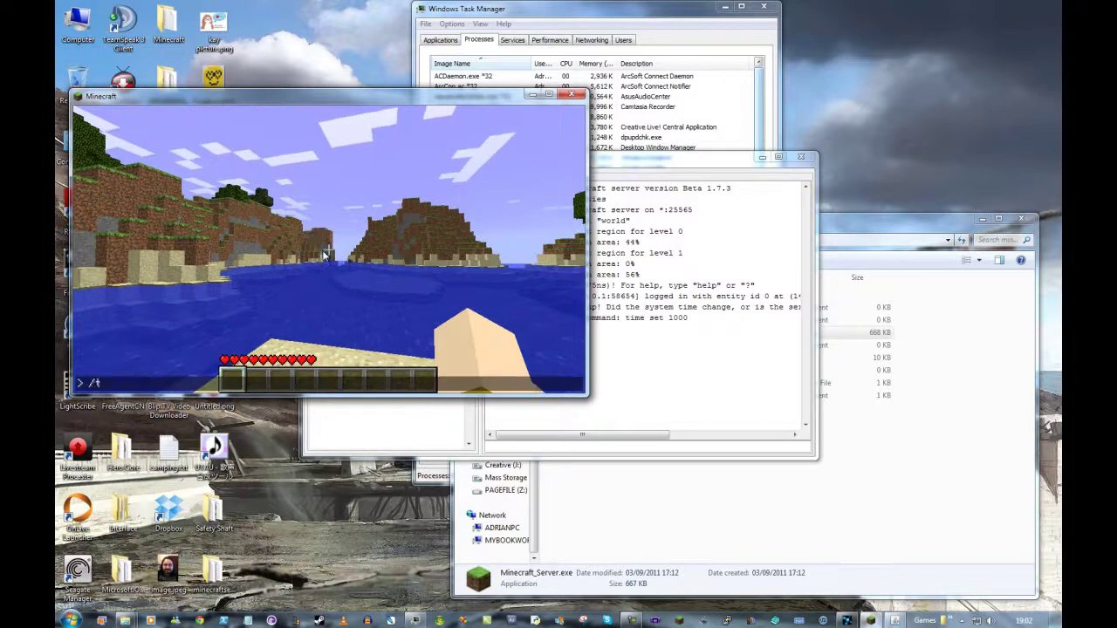
text(/time set )
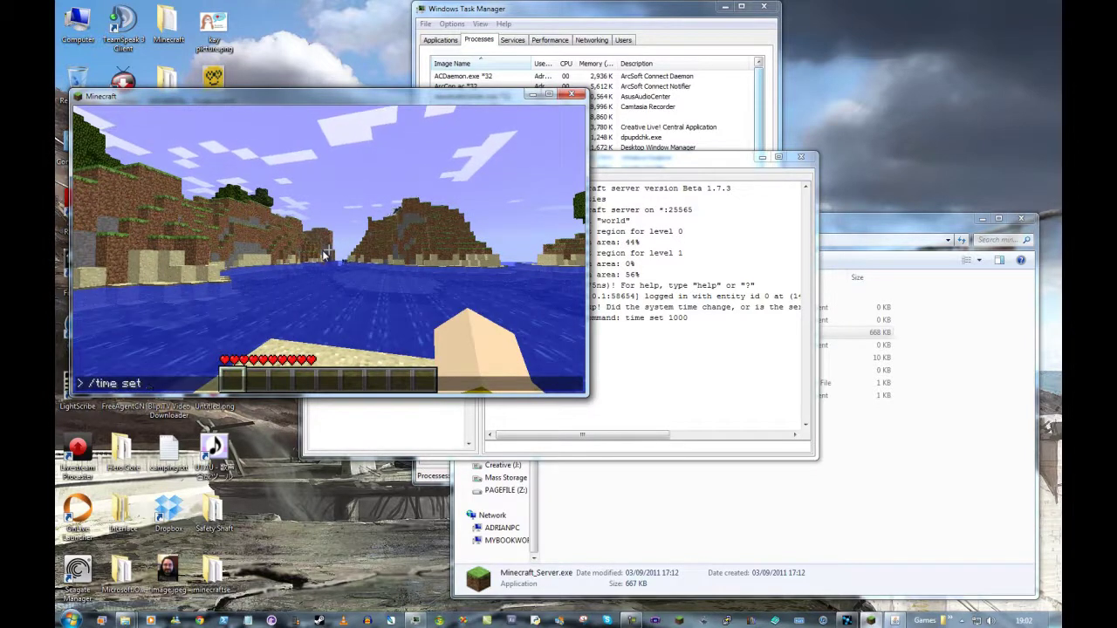
text(60)
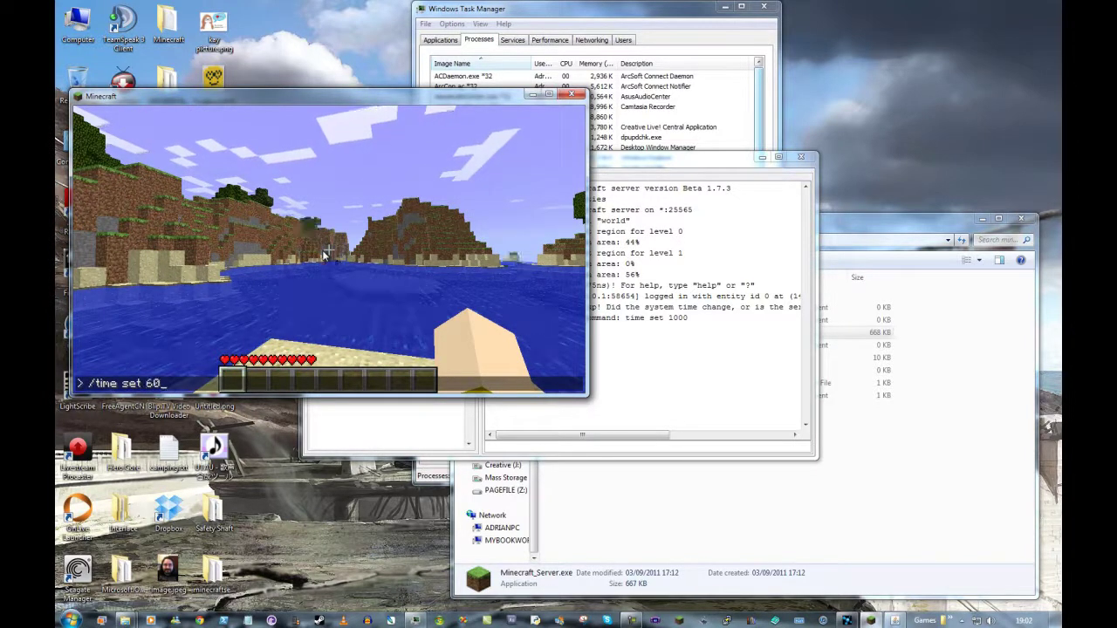
key(BackSpace)
key(BackSpace)
text(16)
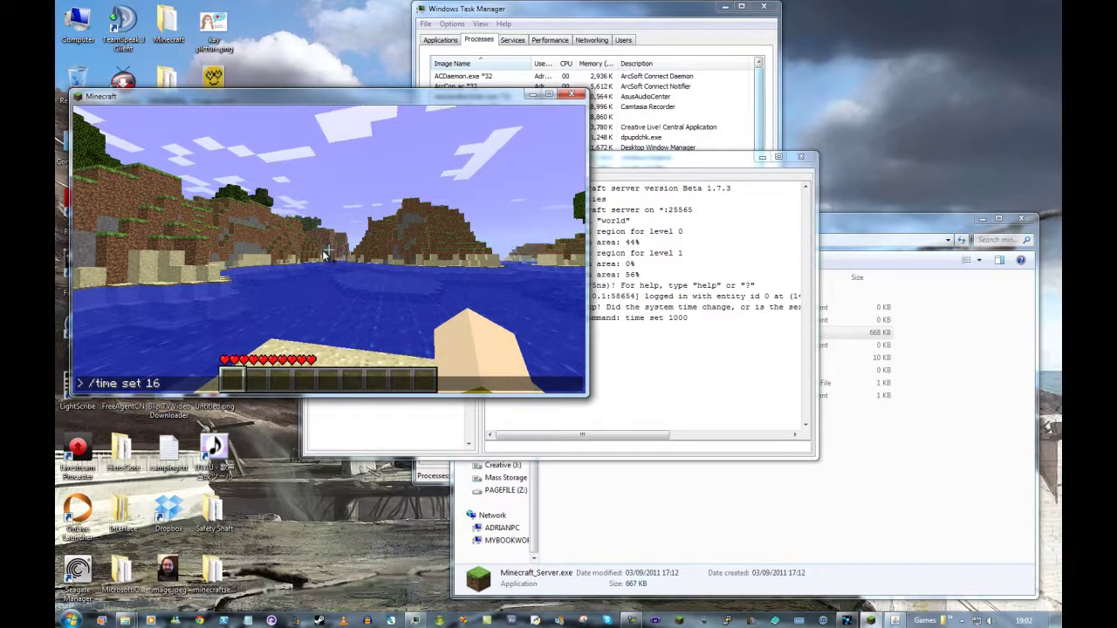
text(-00)
key(BackSpace)
key(BackSpace)
key(BackSpace)
text(000)
key(Return)
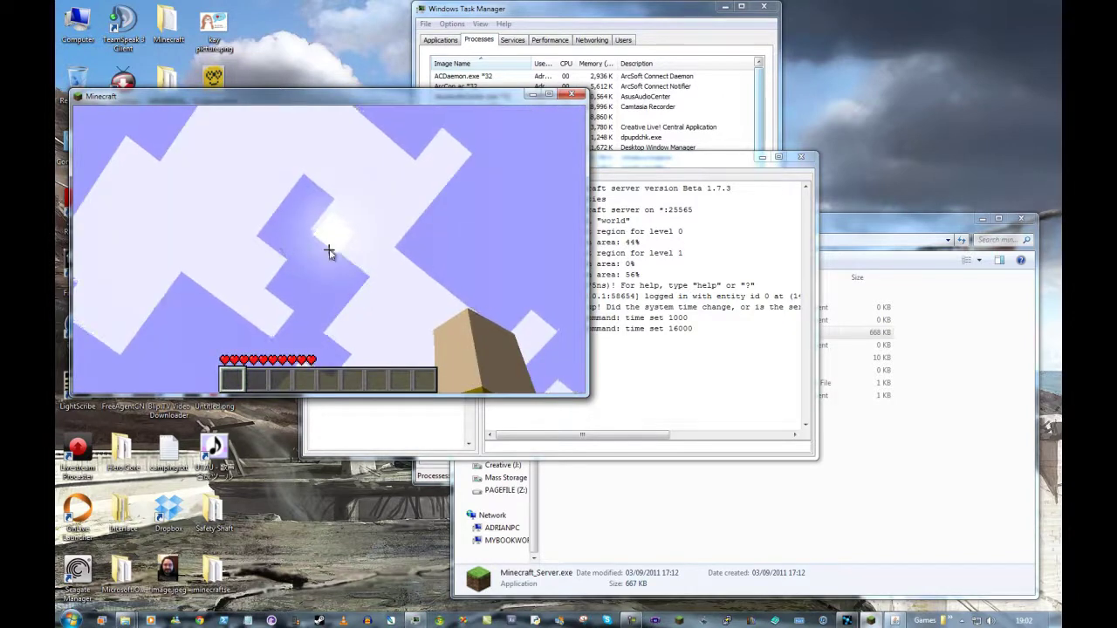
- Try to set the world time to 0 with the in-game /time set chat command
text(tti)
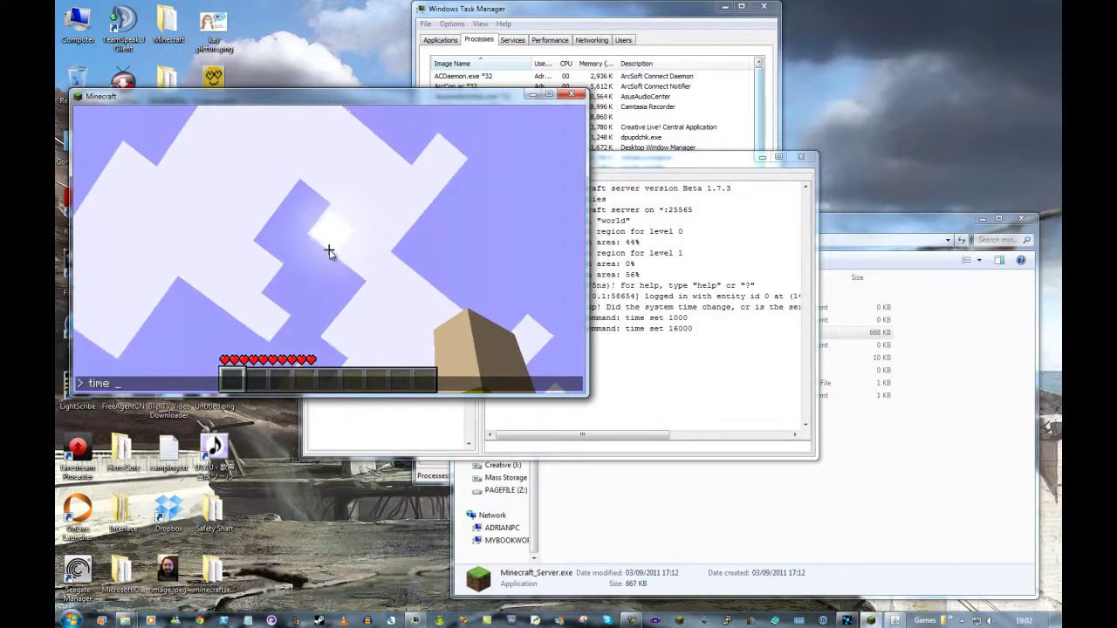
key(BackSpace)
key(BackSpace)
text(/time set 0)
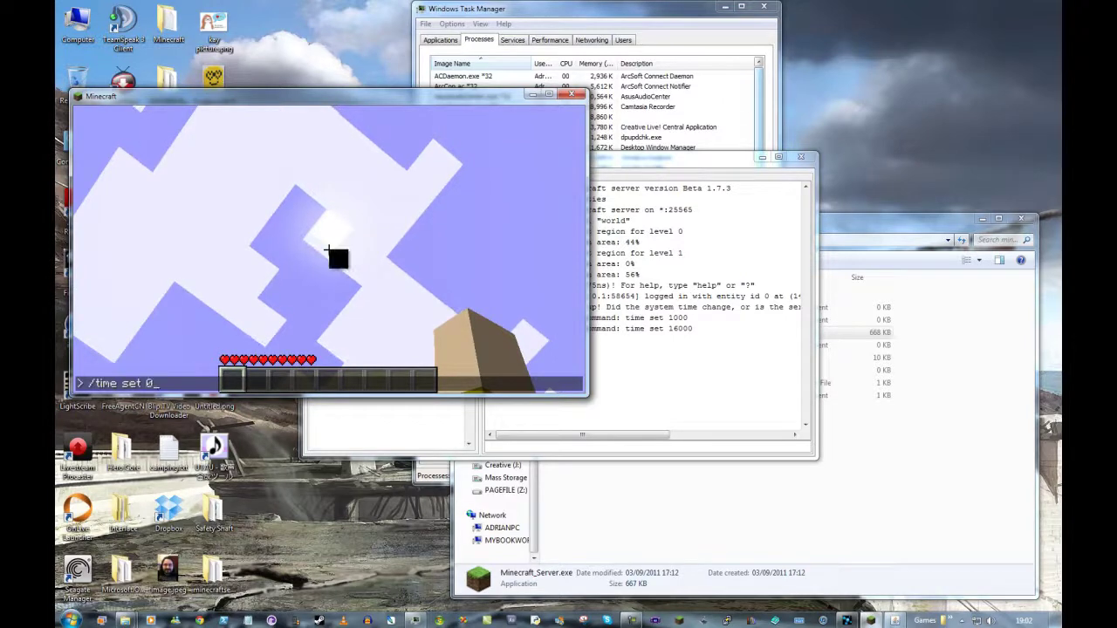
key(Return)
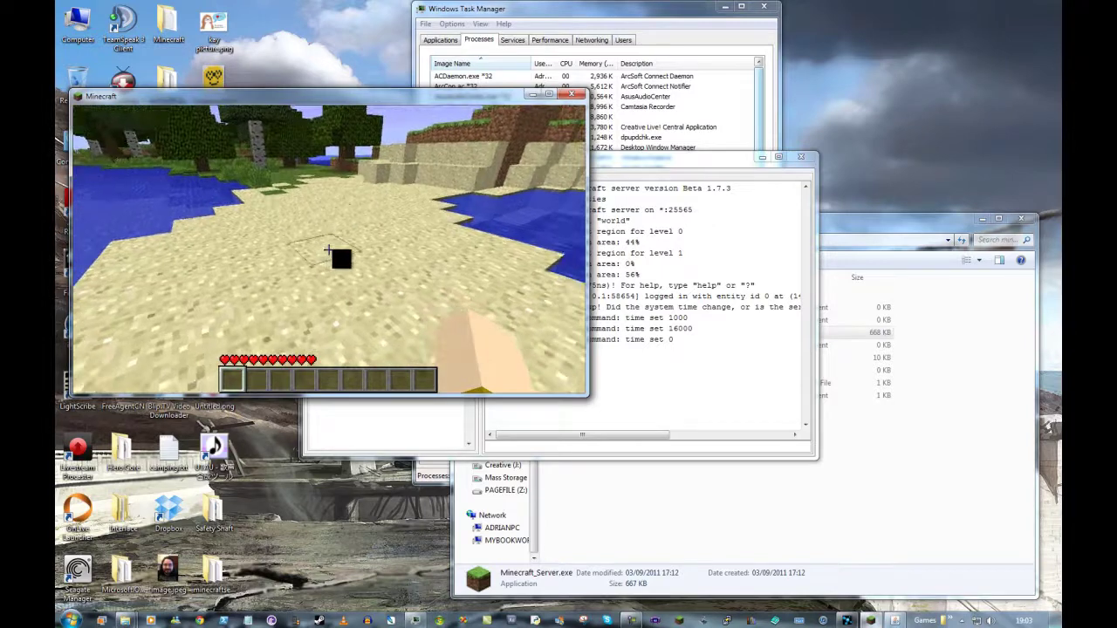
- Disconnect the client from the server, check the server log and shut the Minecraft server down
key(Escape)
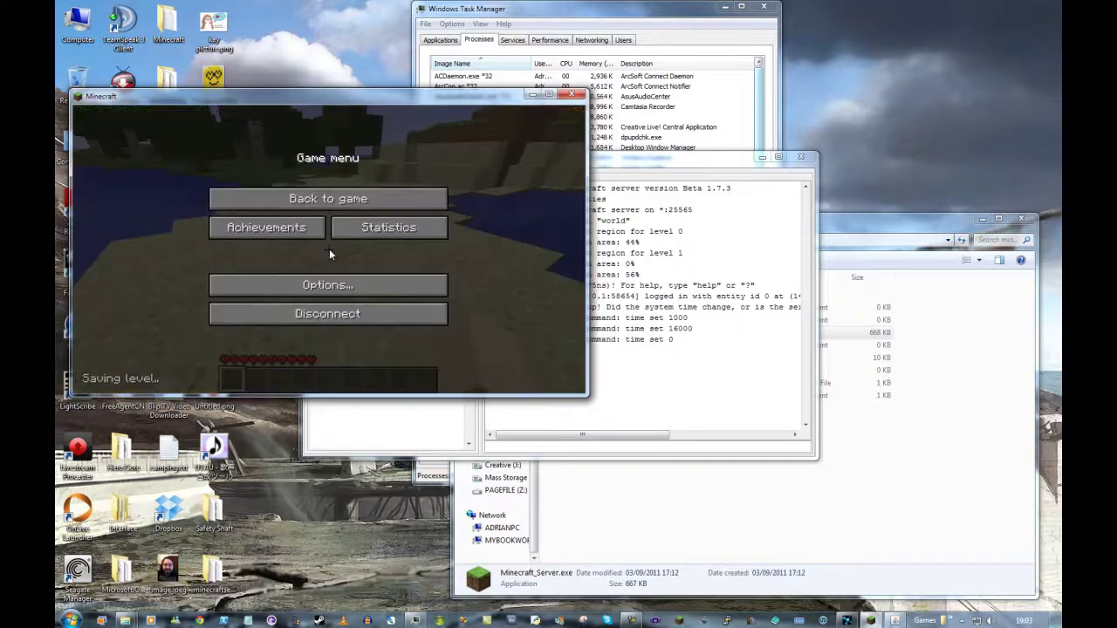
click(332, 313)
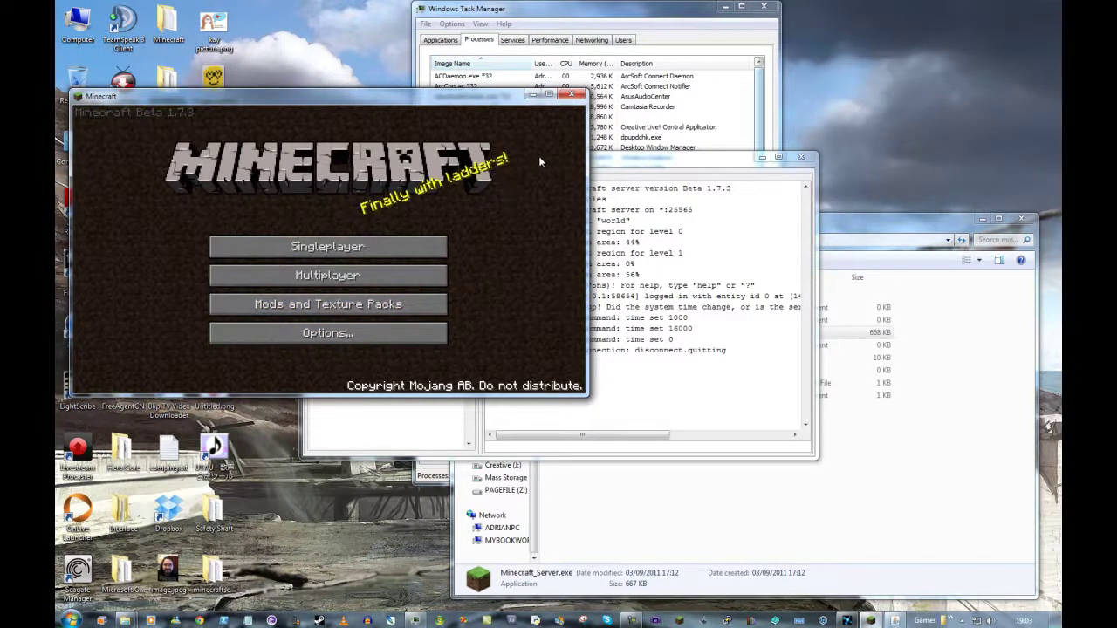
click(632, 168)
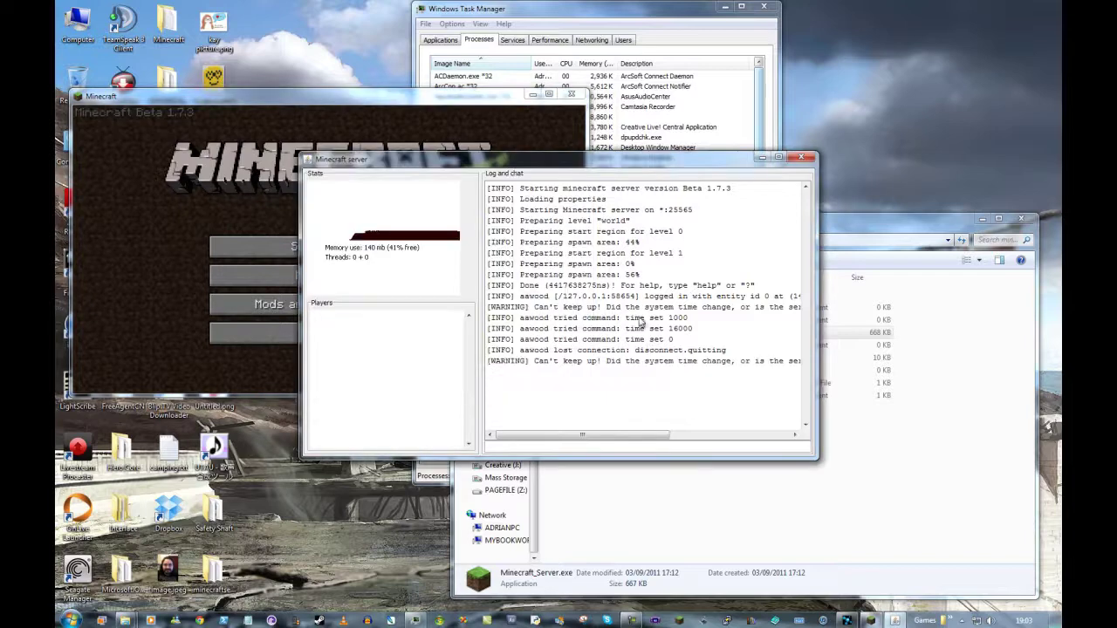
click(617, 447)
key(alt+F4)
click(598, 461)
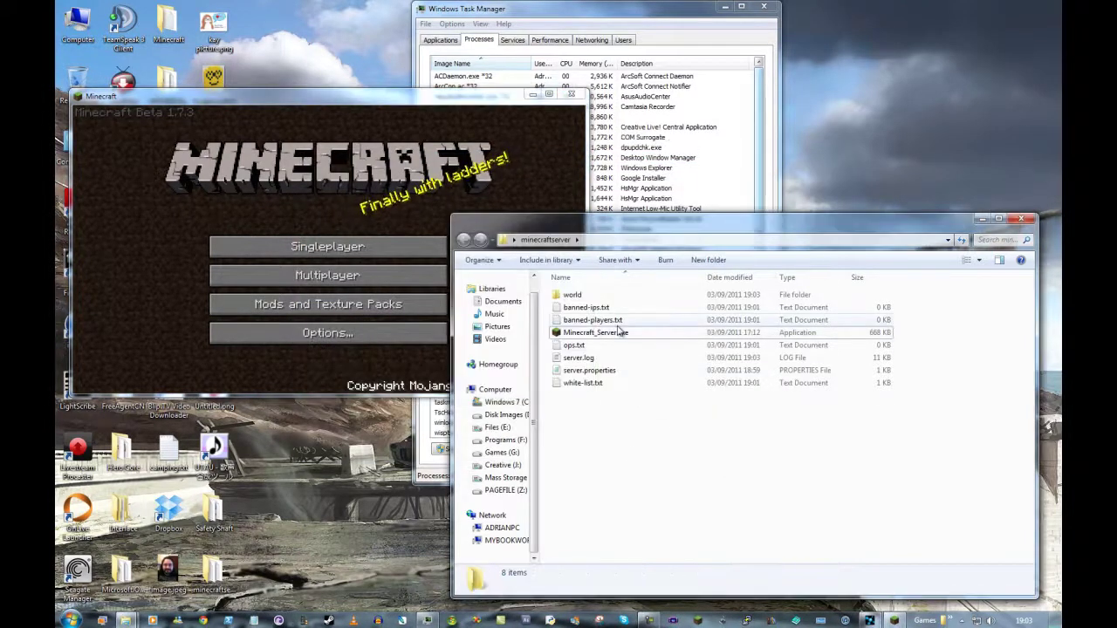
- Add the player's own username to ops.txt, save the file and close it
double_click(576, 346)
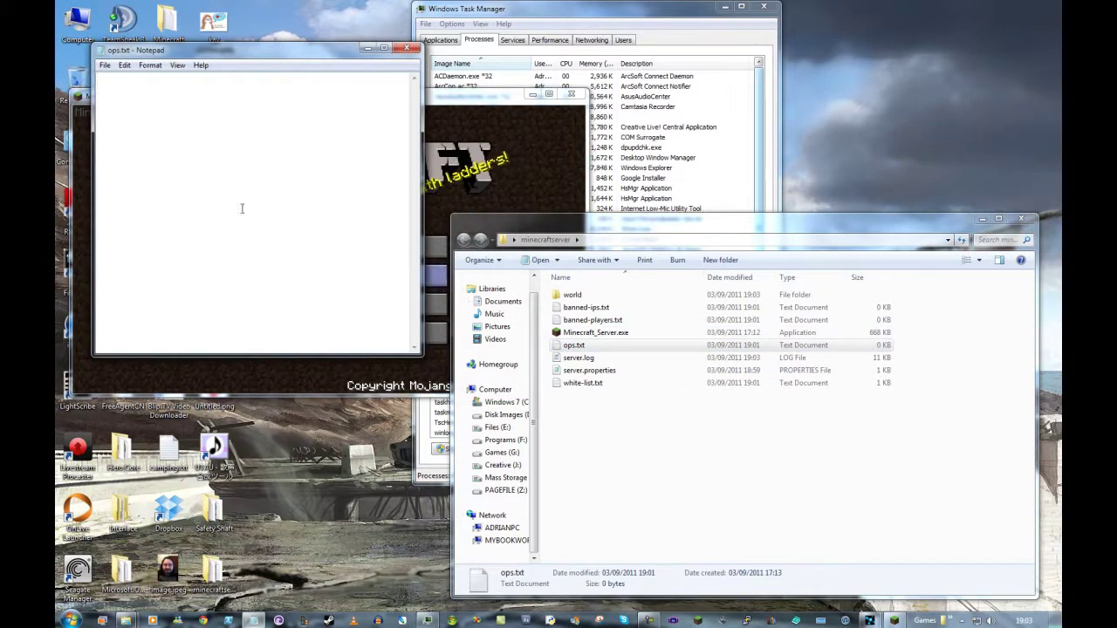
text(aawood)
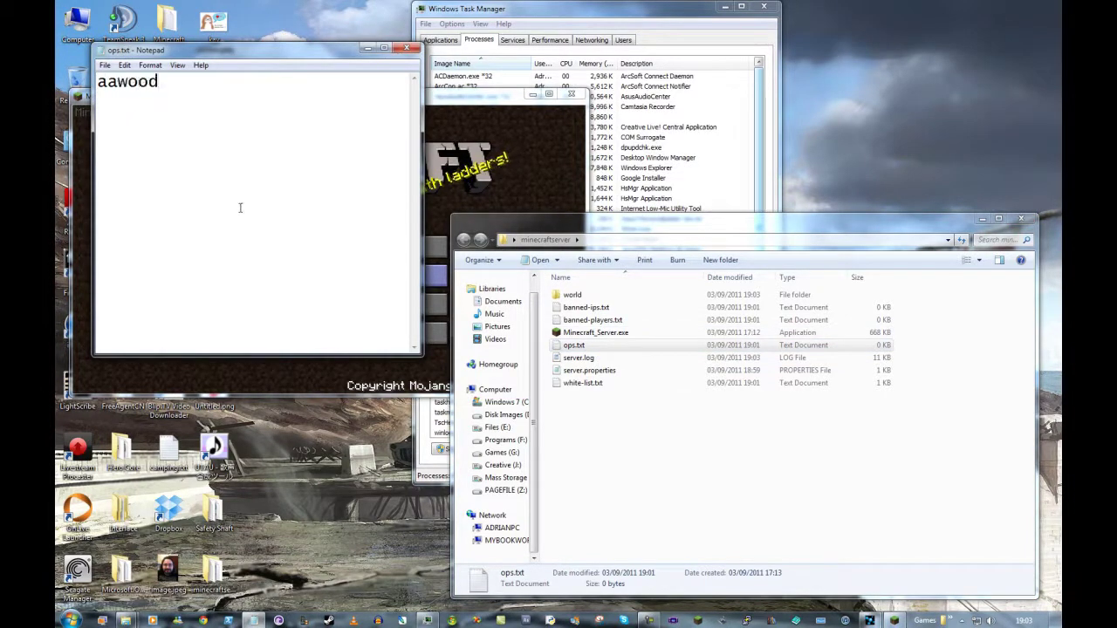
click(105, 66)
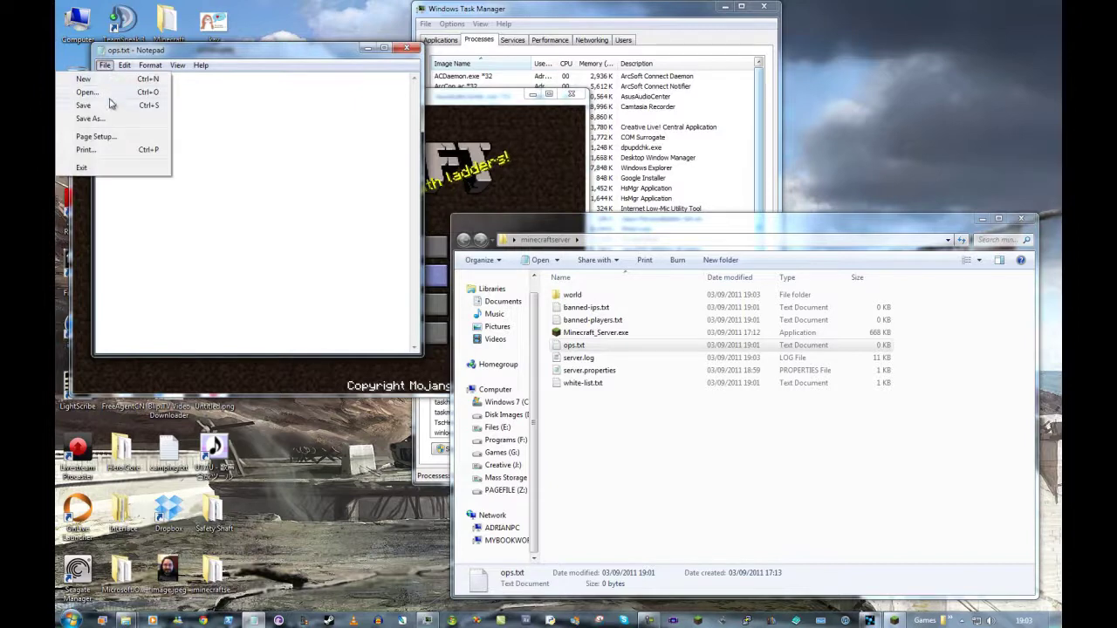
click(110, 104)
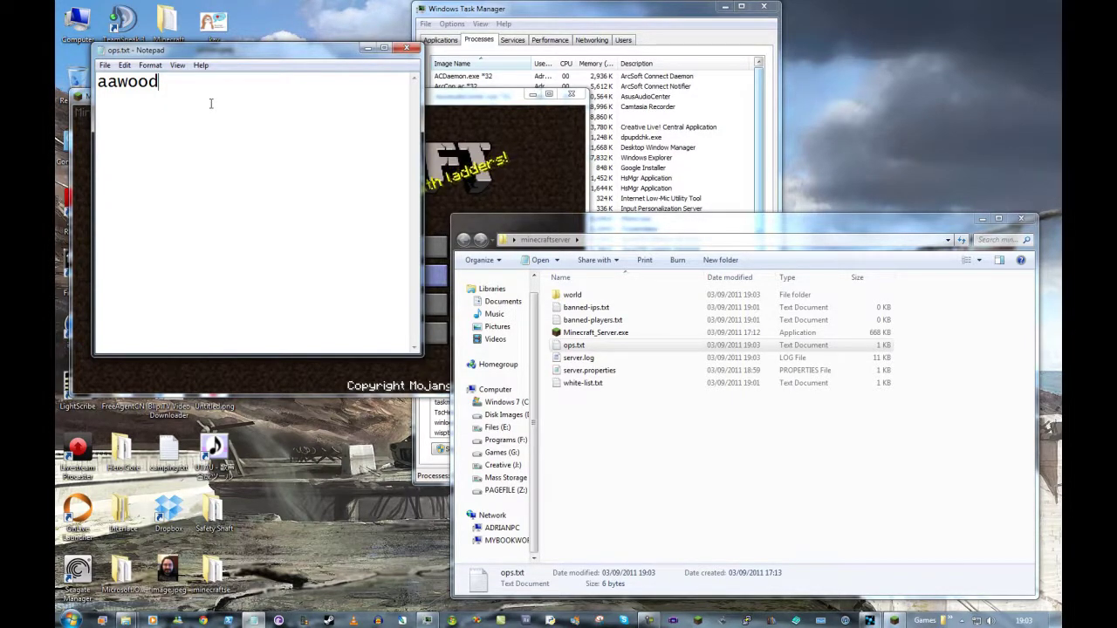
click(406, 51)
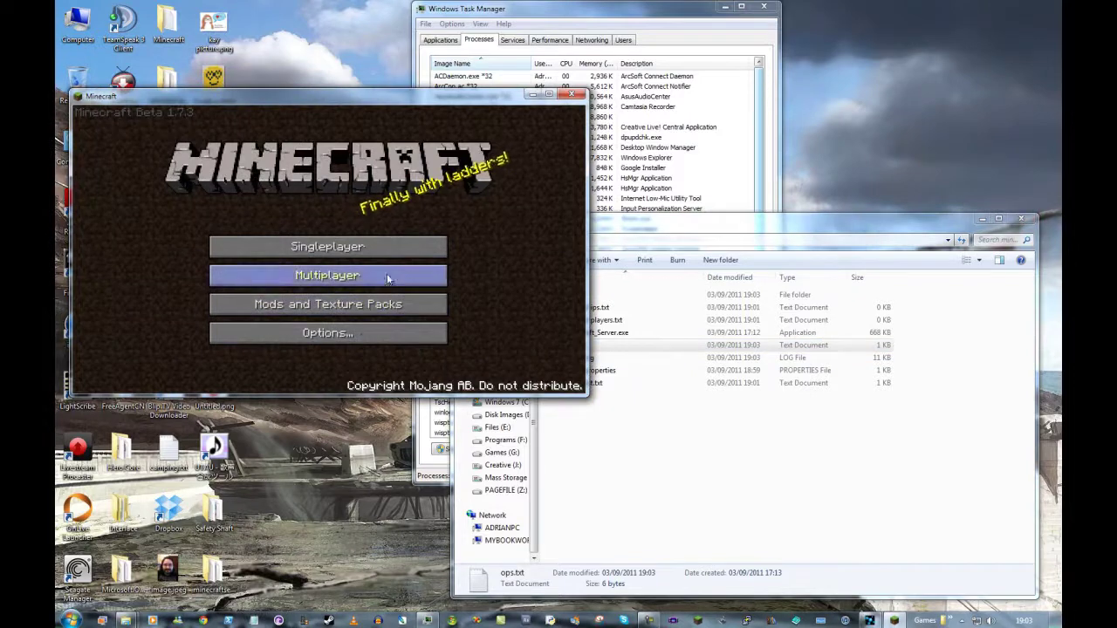
- Restart Minecraft_Server.exe and join the localhost multiplayer server from the Minecraft client
click(742, 411)
click(611, 336)
double_click(611, 337)
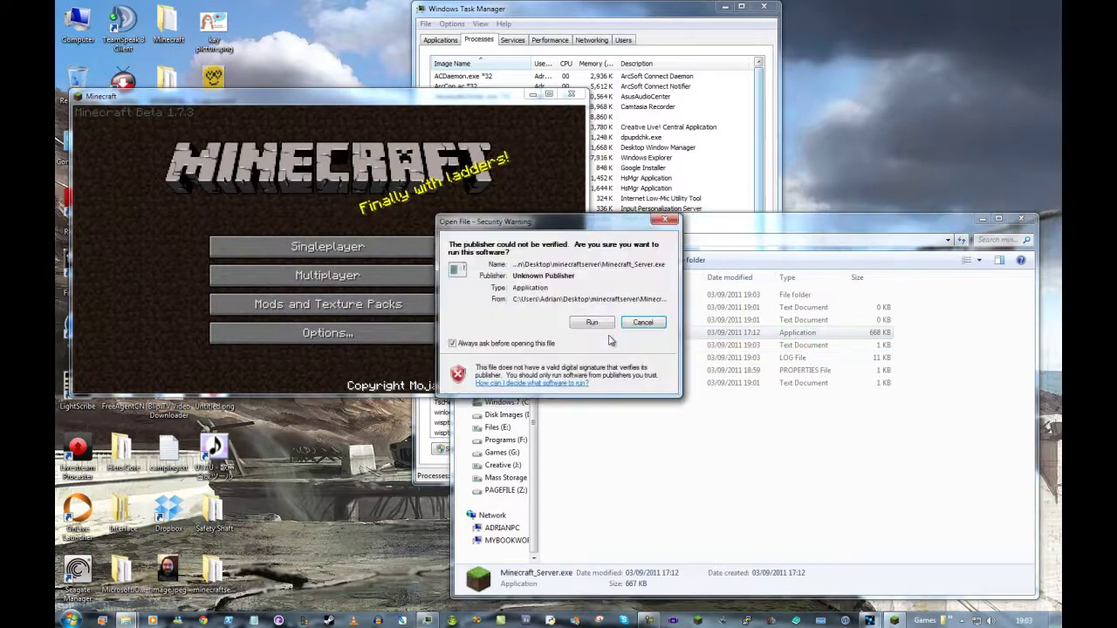
click(599, 322)
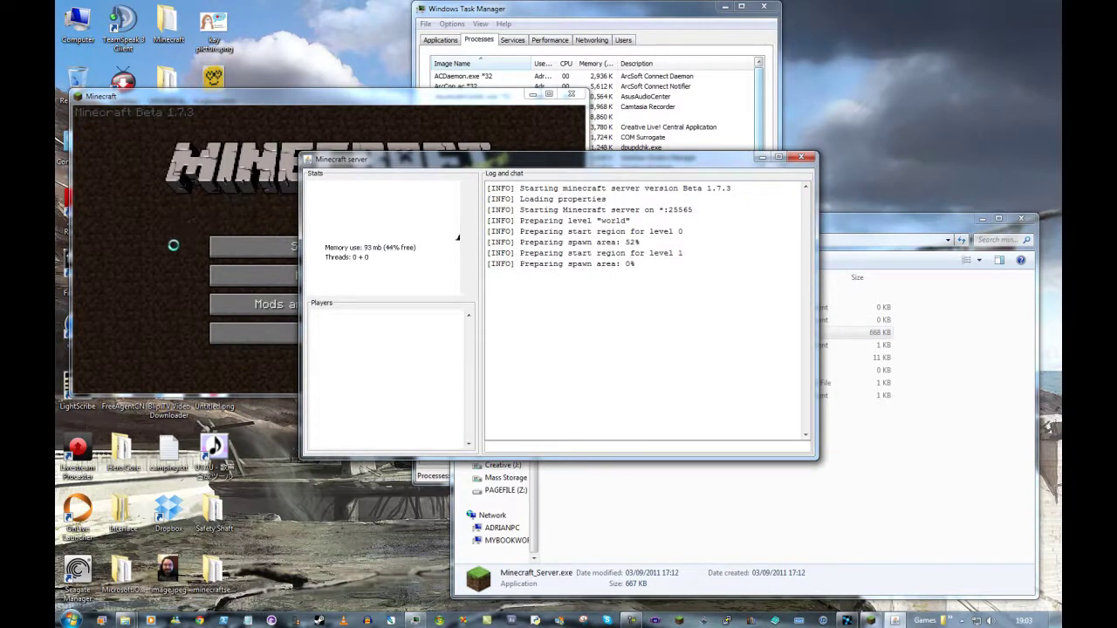
click(166, 175)
click(277, 277)
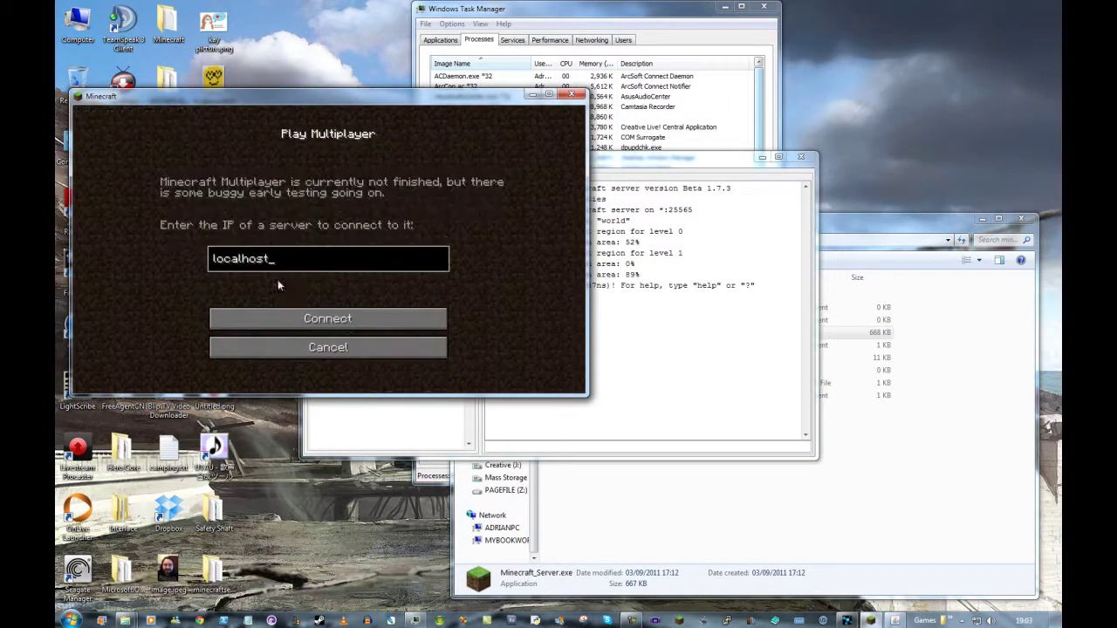
click(347, 321)
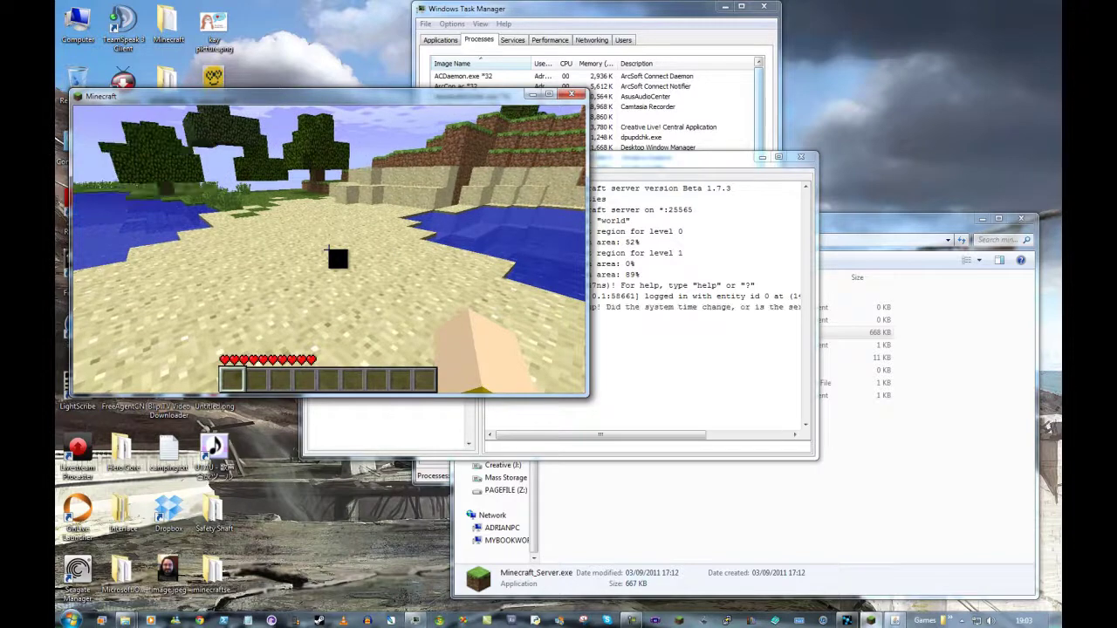
- Set the world time to 16000 and back to 0 with in-game /time set commands
text(t/ti)
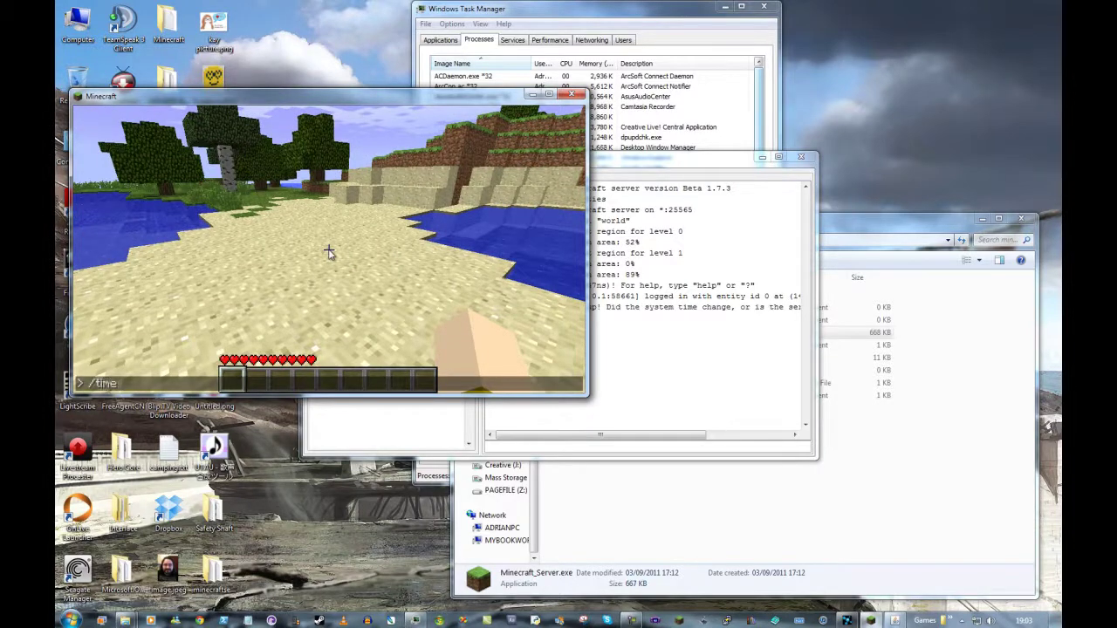
text(me set 16000)
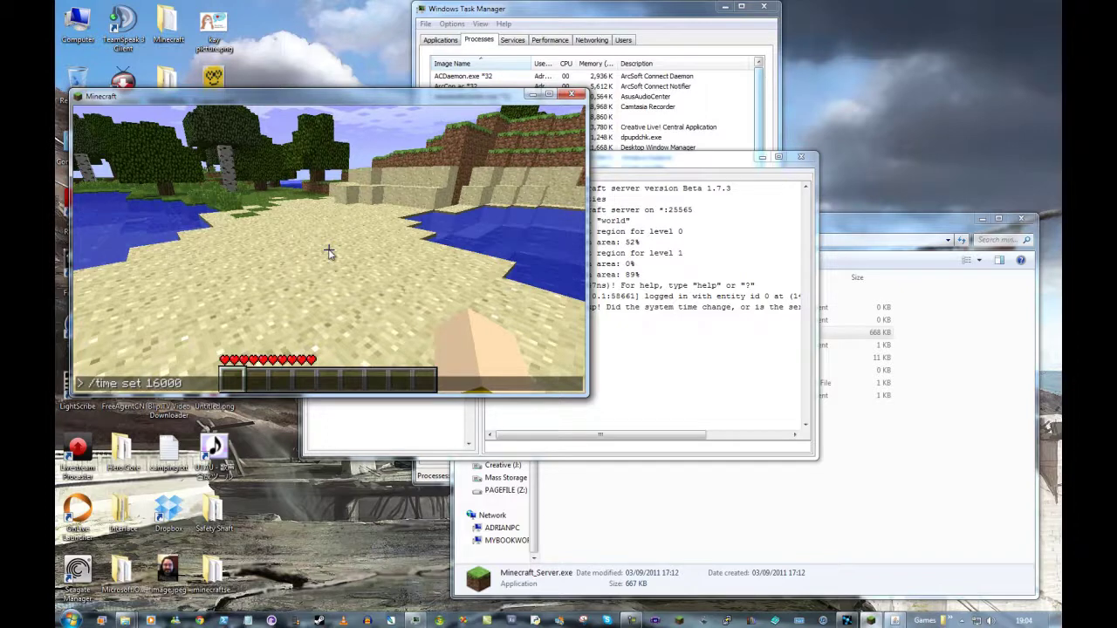
key(Return)
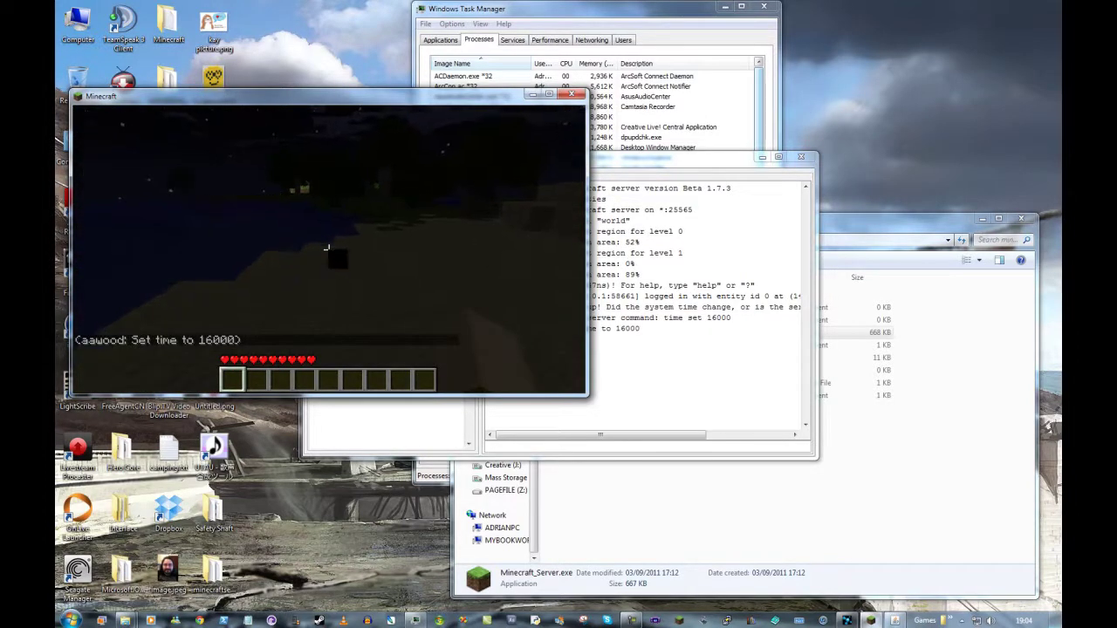
text(t/)
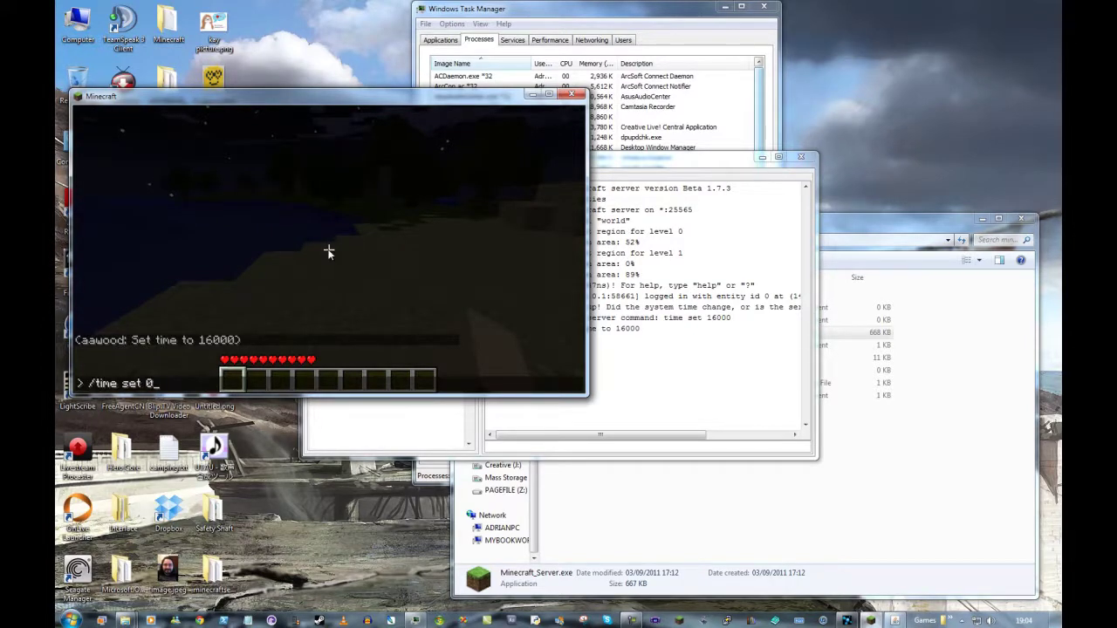
text(time set 0)
key(Return)
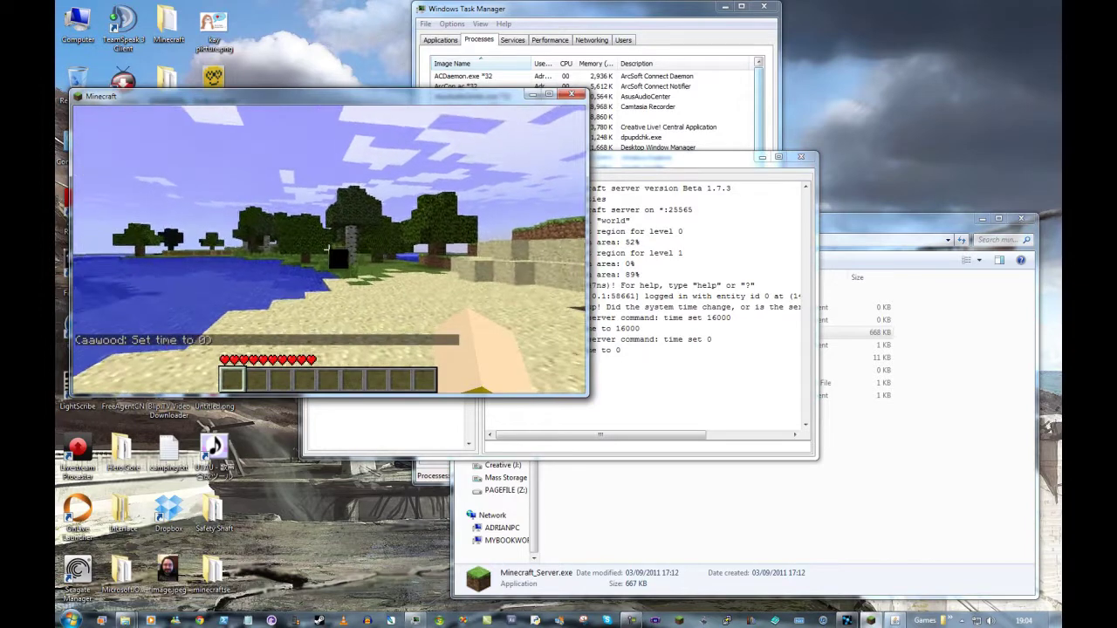
- Give the player 20 of item 10 with the /give command and place one lava block on the beach
text(t)
text(/gi)
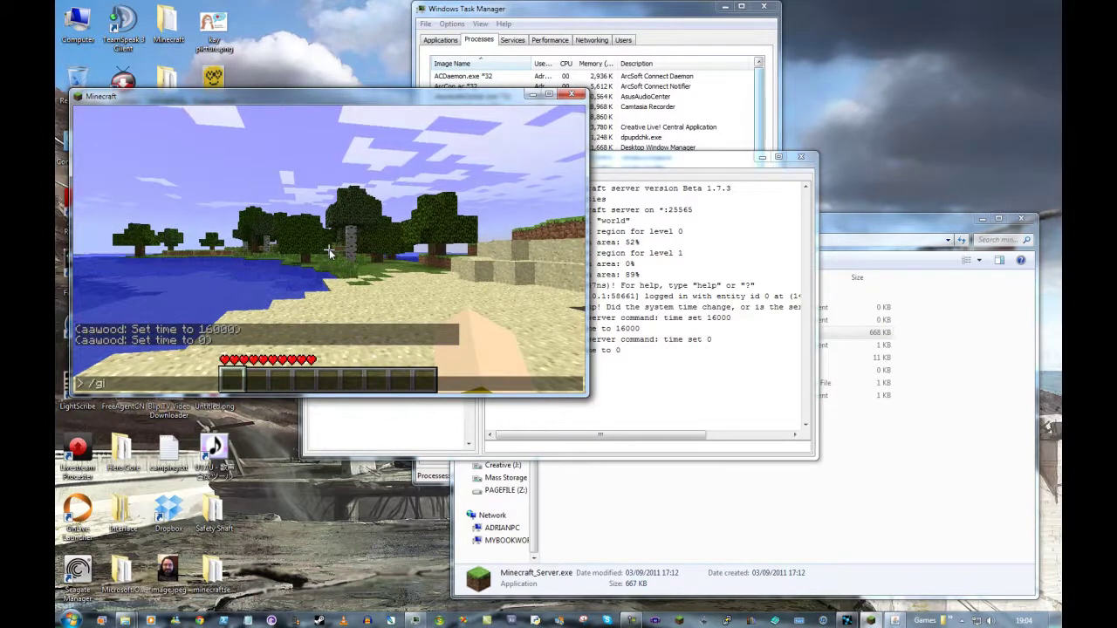
text(ve )
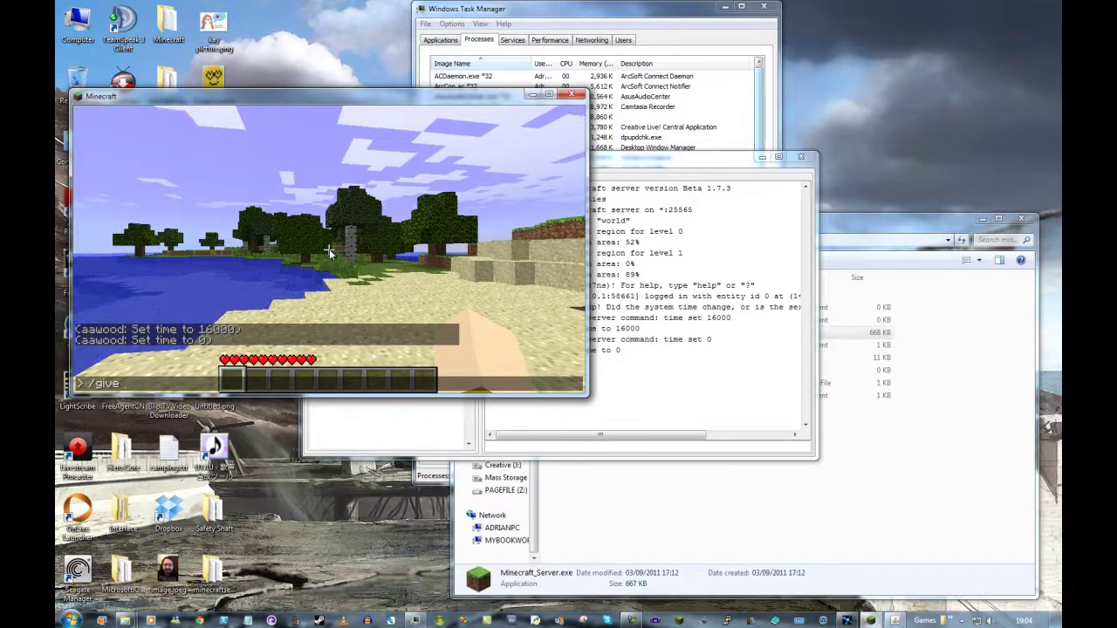
text(aawood)
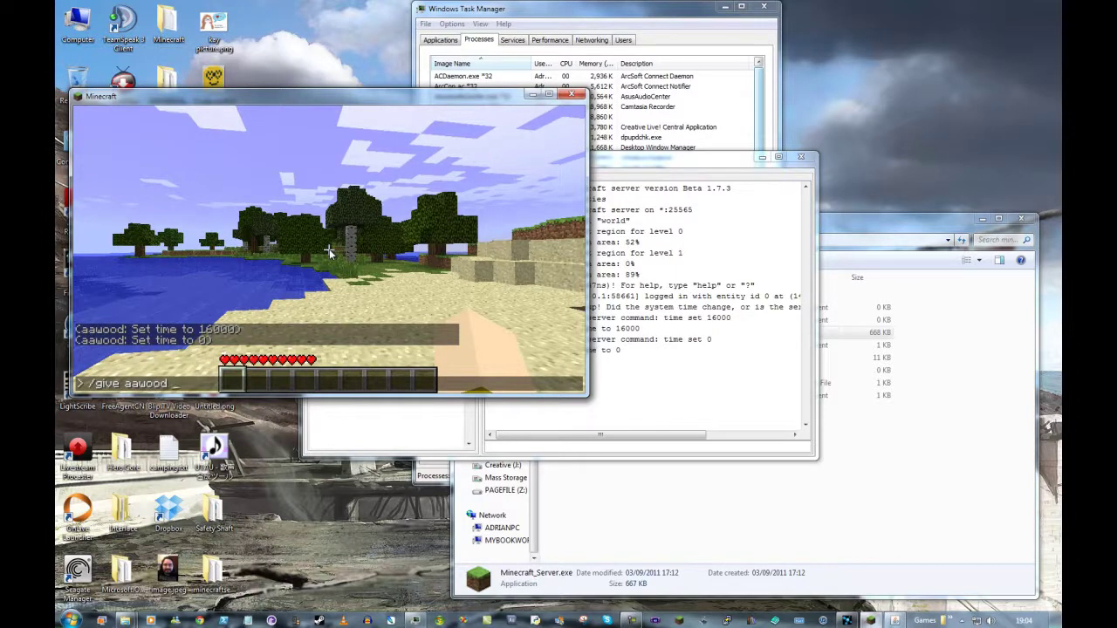
text( 10 1)
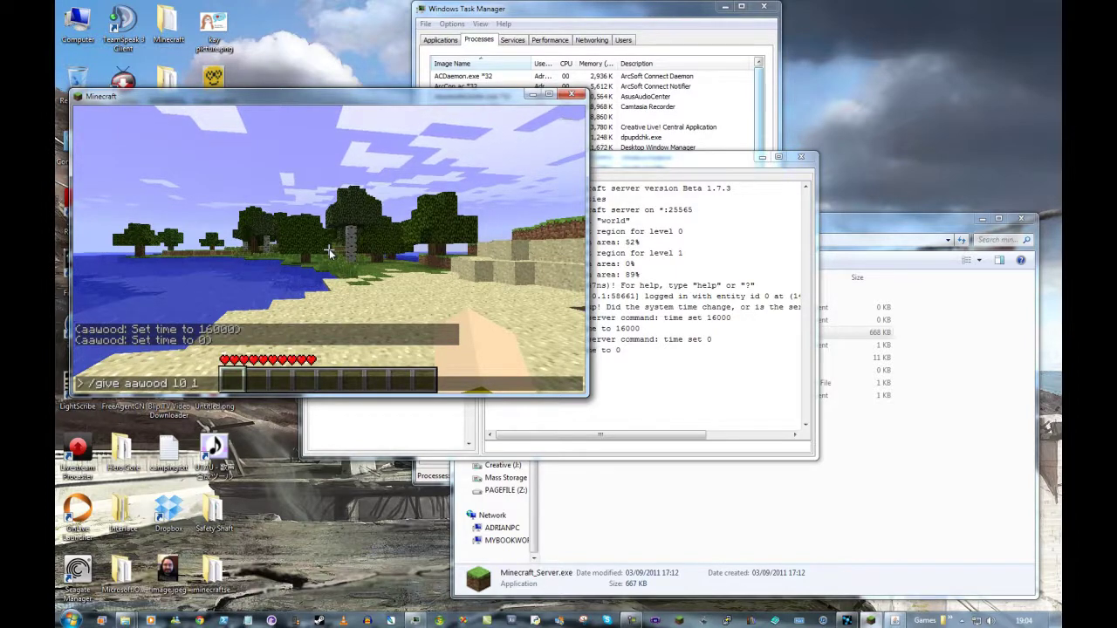
text(0)
key(Return)
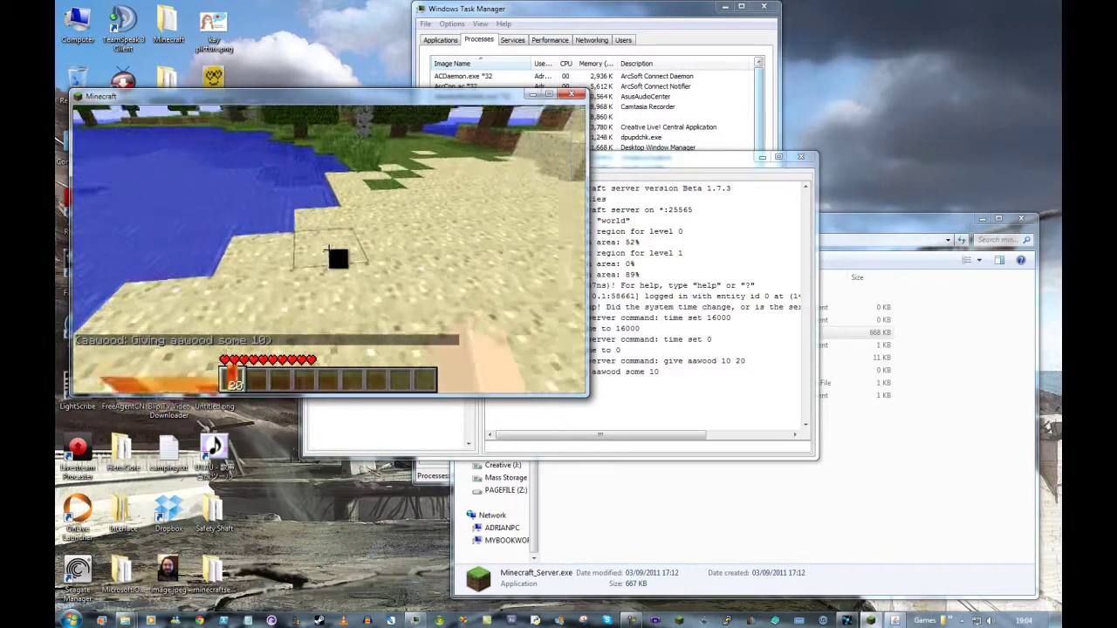
right_click(337, 258)
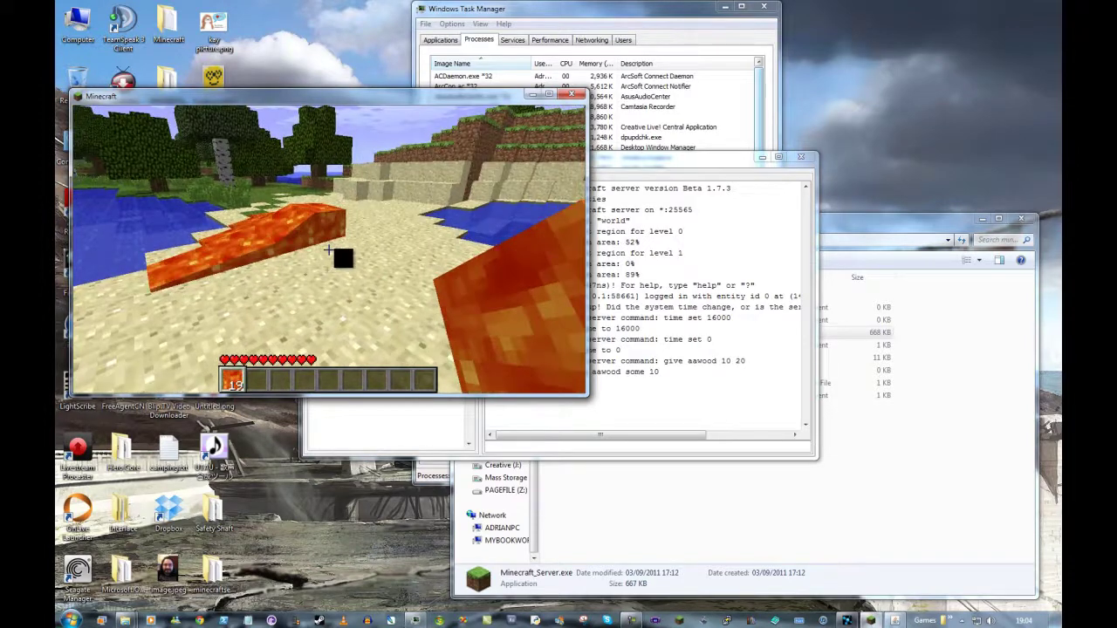
- Disconnect the client from the server and check the issued commands in the server log
key(Escape)
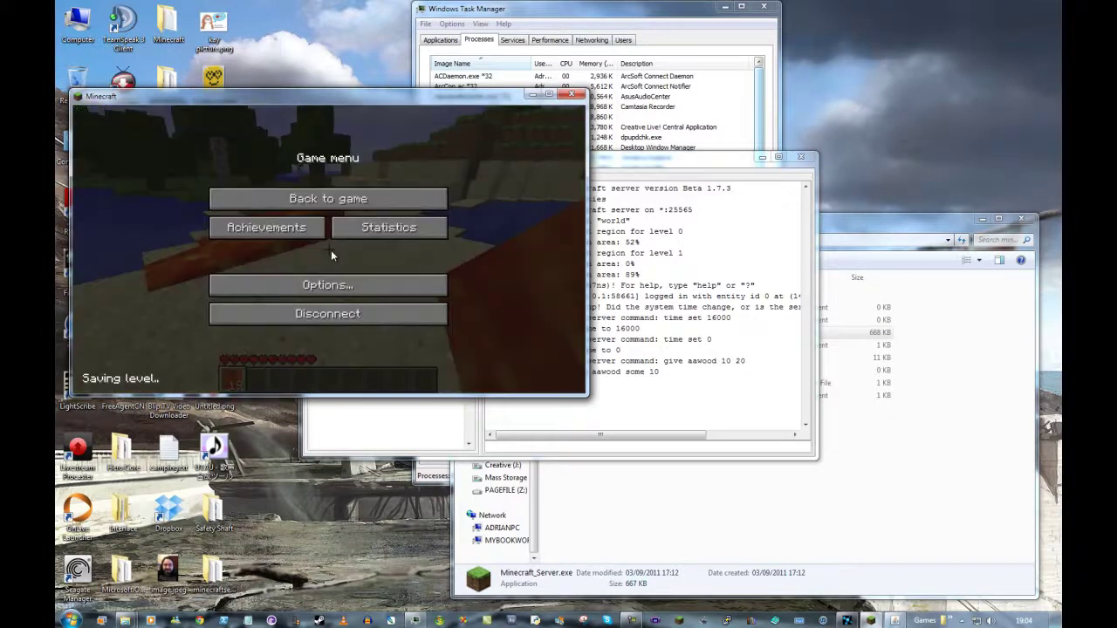
click(335, 316)
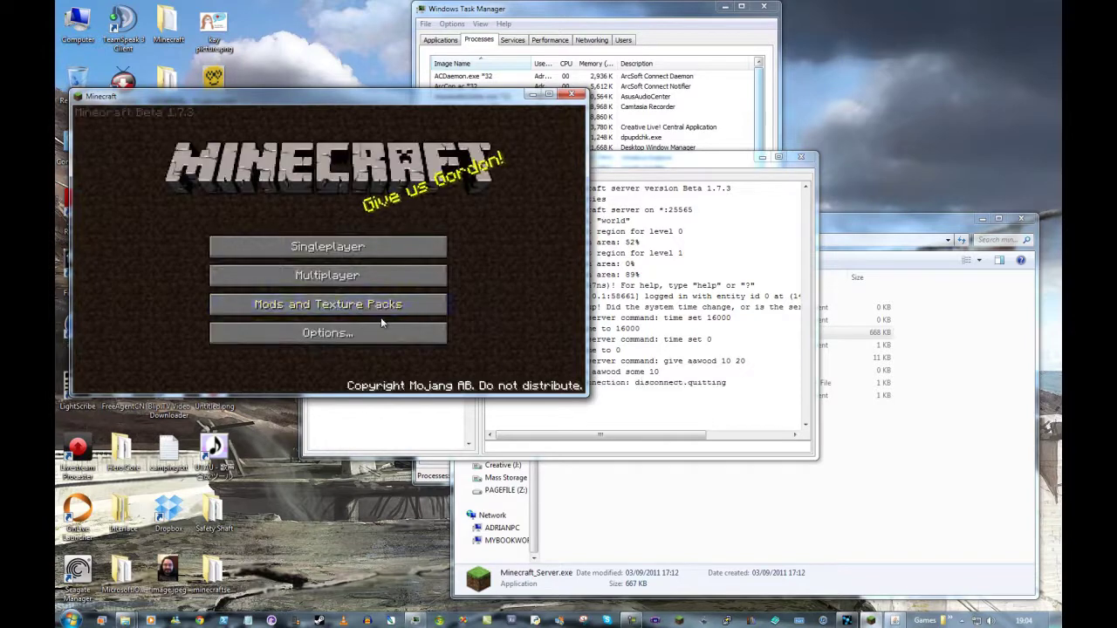
click(648, 171)
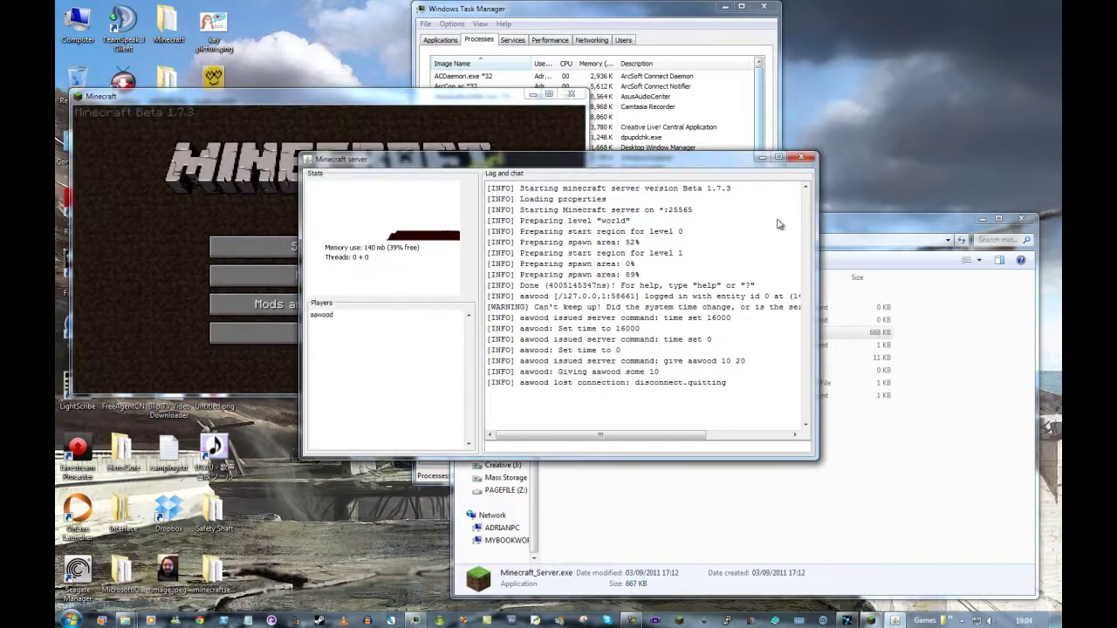
- Review the level-name, max-players, server-port, allow-flight and white-list entries in server.properties, then close the file
click(855, 225)
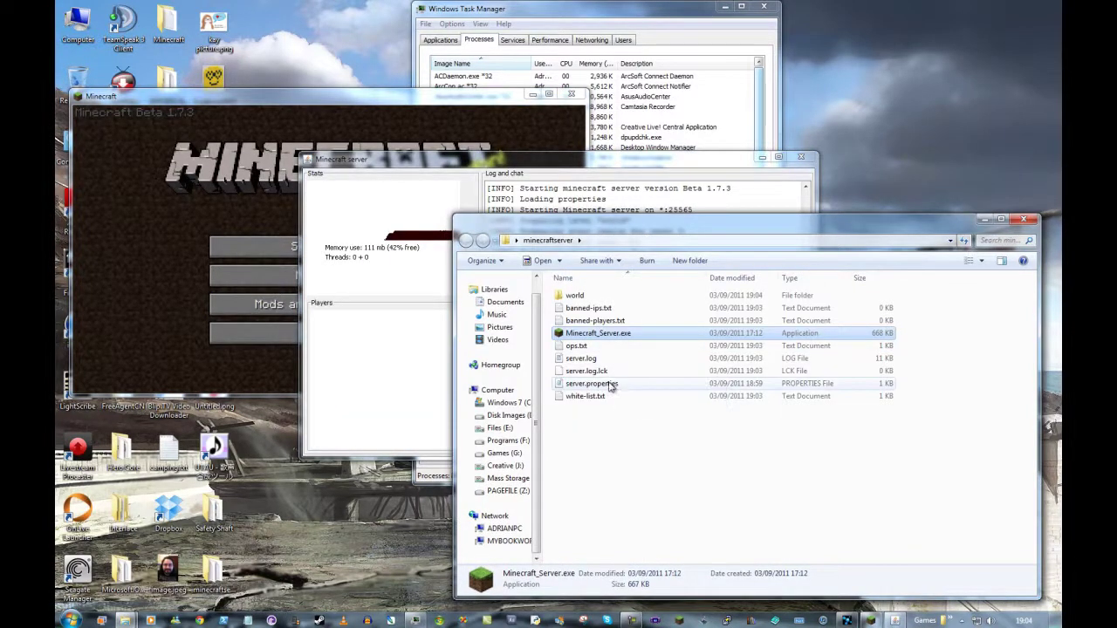
double_click(593, 383)
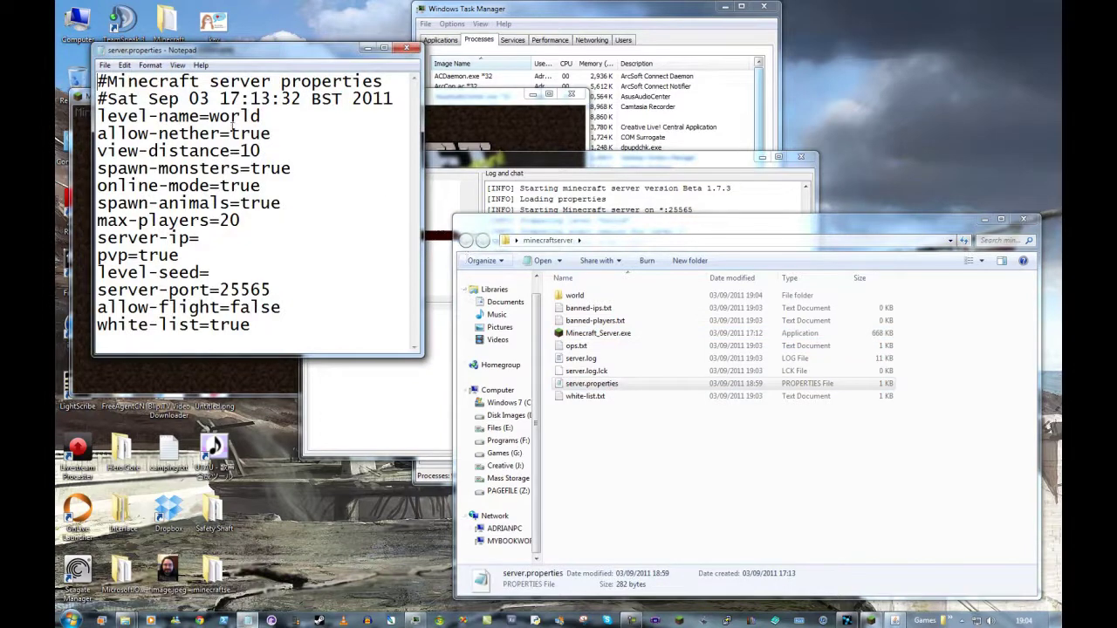
double_click(222, 116)
click(266, 127)
click(219, 221)
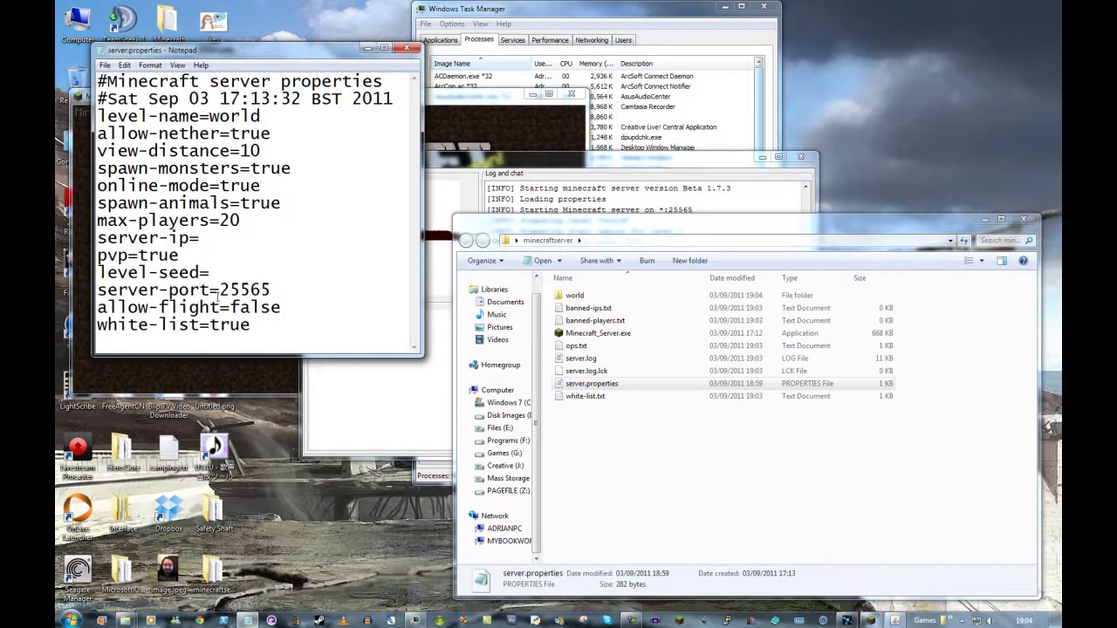
double_click(234, 289)
click(253, 308)
drag(253, 326, 220, 325)
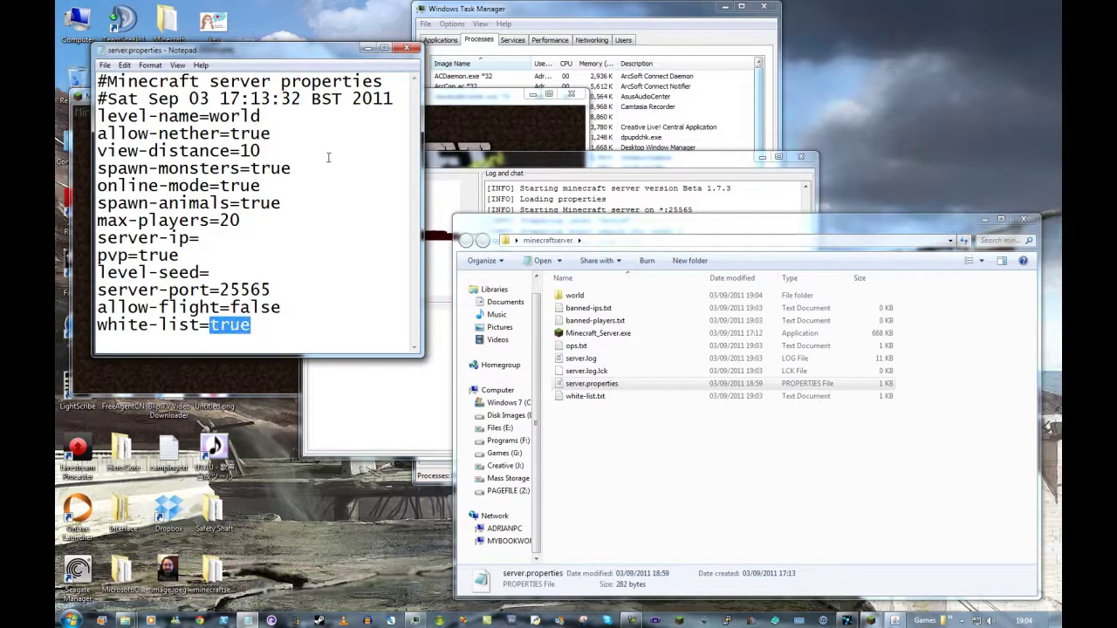
click(407, 47)
- Open white-list.txt from the minecraftserver folder, review its player entries line by line, and close the file
double_click(584, 396)
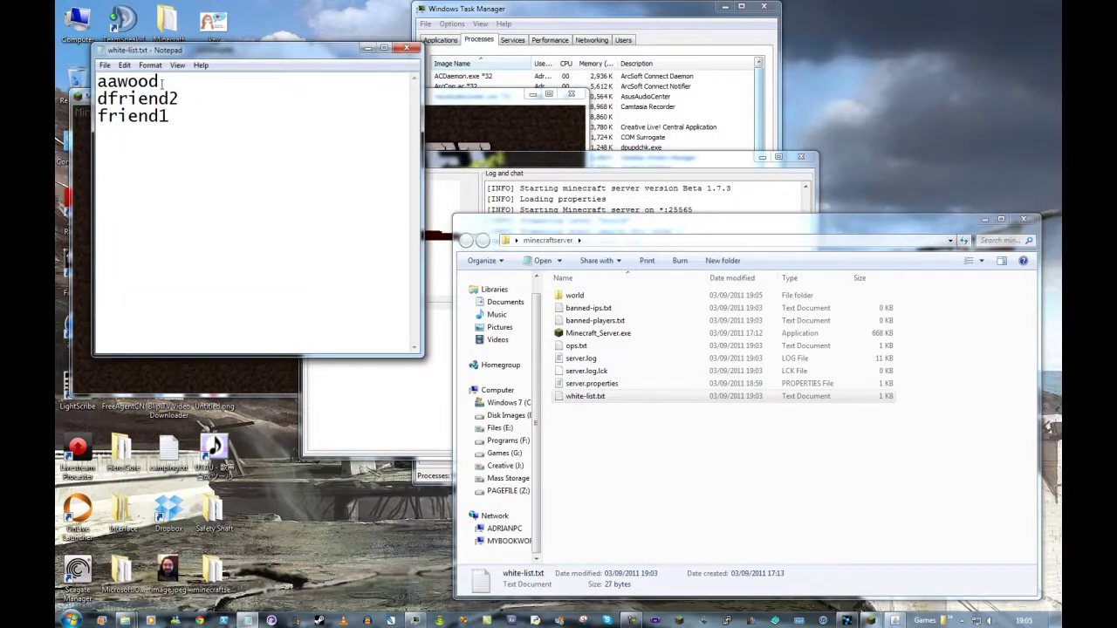
key(shift+End)
click(213, 92)
key(shift+Home)
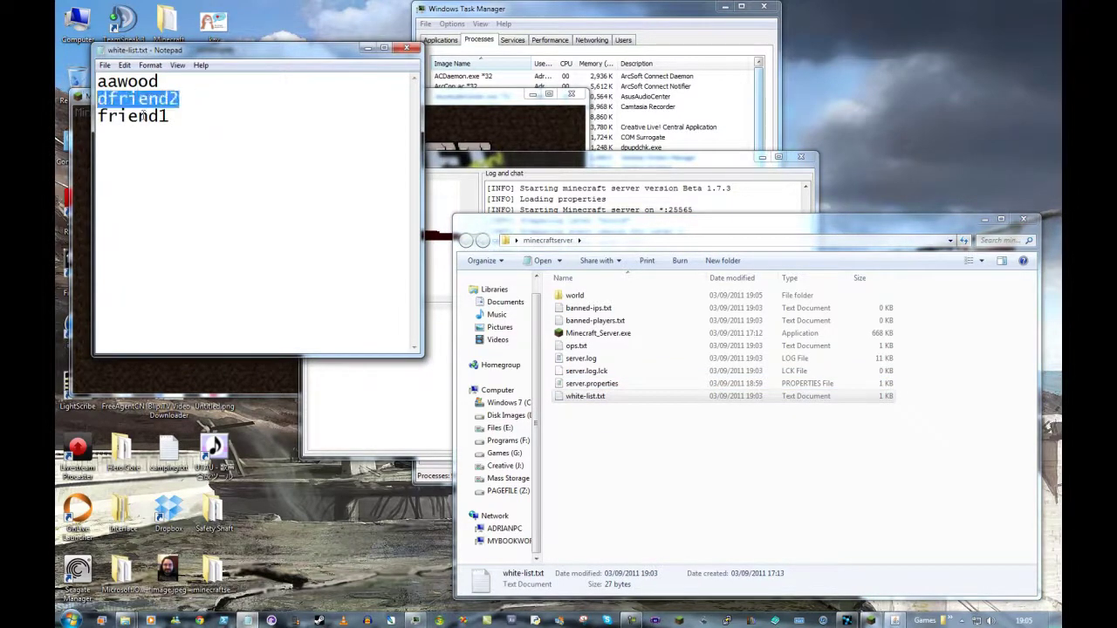
key(Down)
key(shift+End)
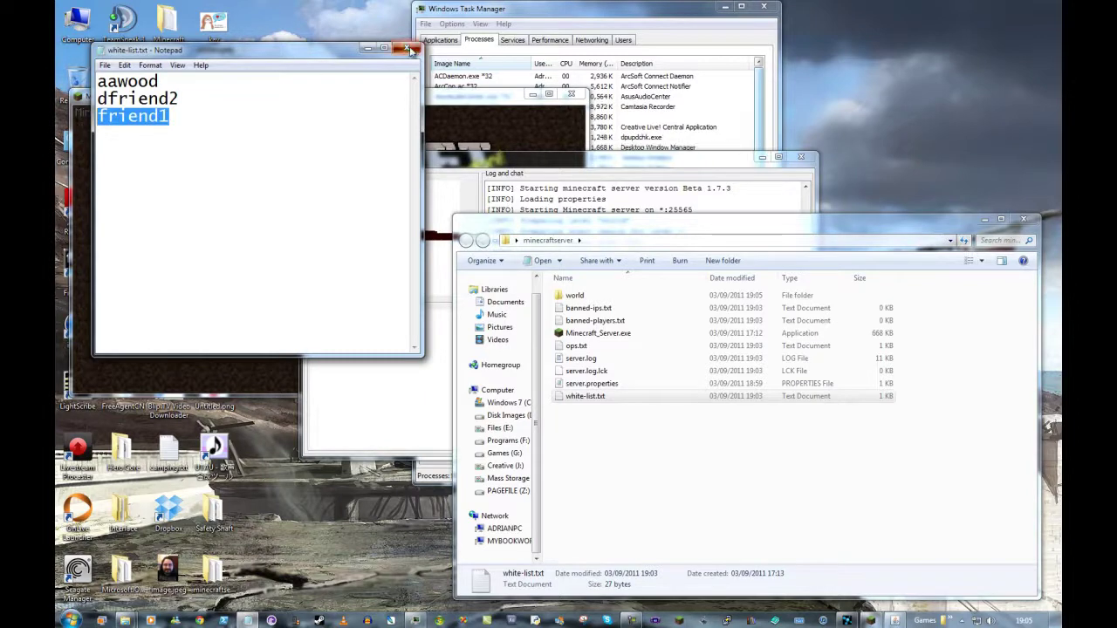
click(407, 47)
- Open ops.txt from the minecraftserver folder, check its operator entry, and close the file
click(578, 347)
double_click(577, 347)
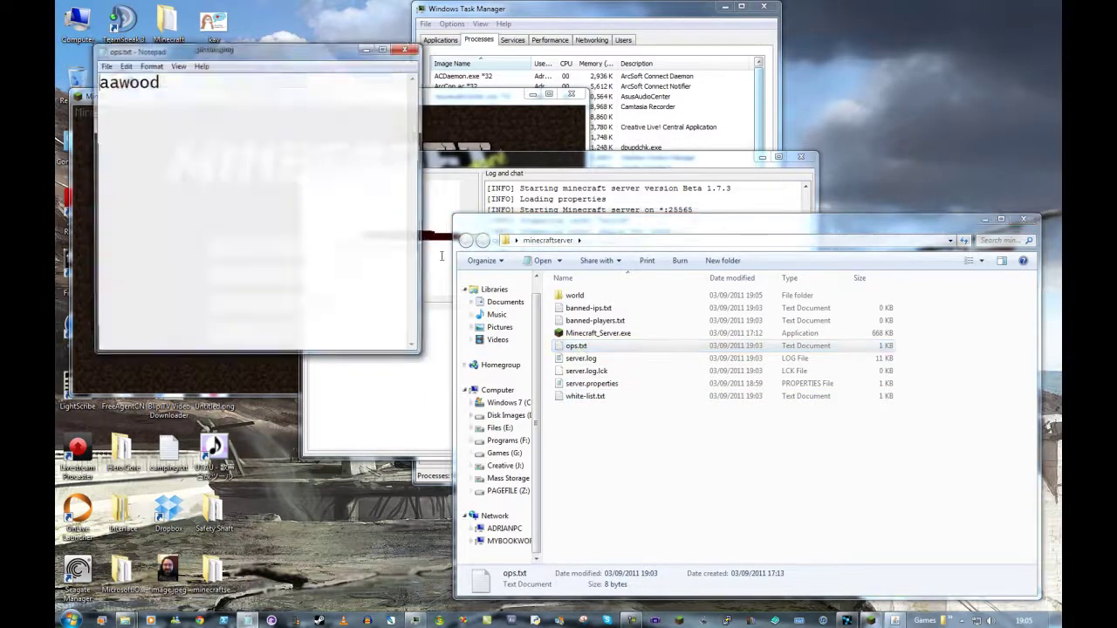
double_click(159, 81)
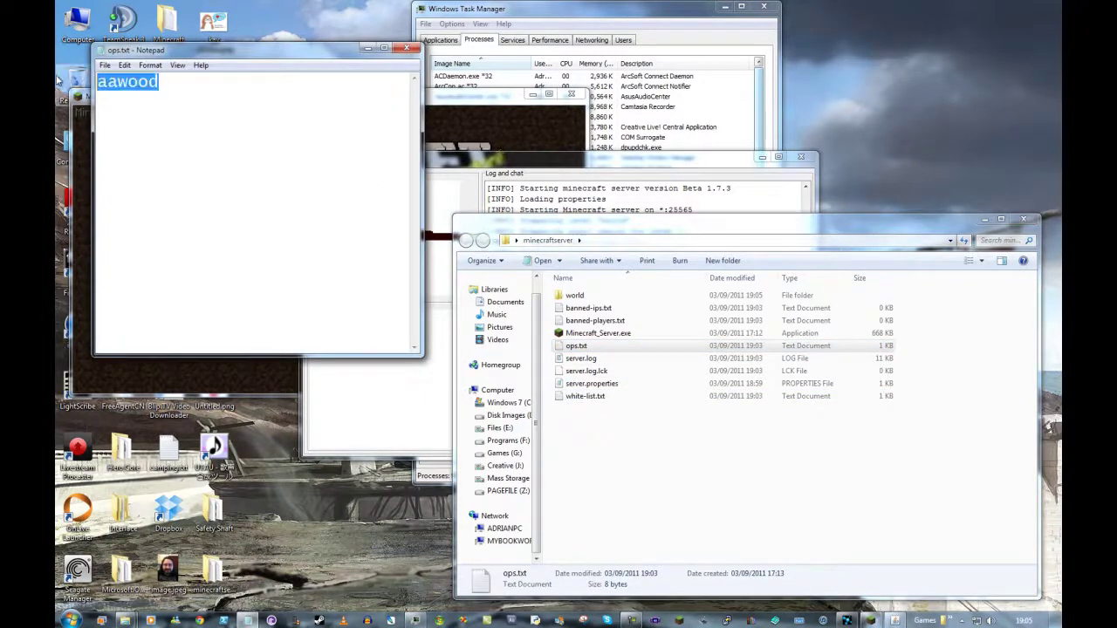
click(143, 103)
drag(175, 85, 78, 84)
click(168, 105)
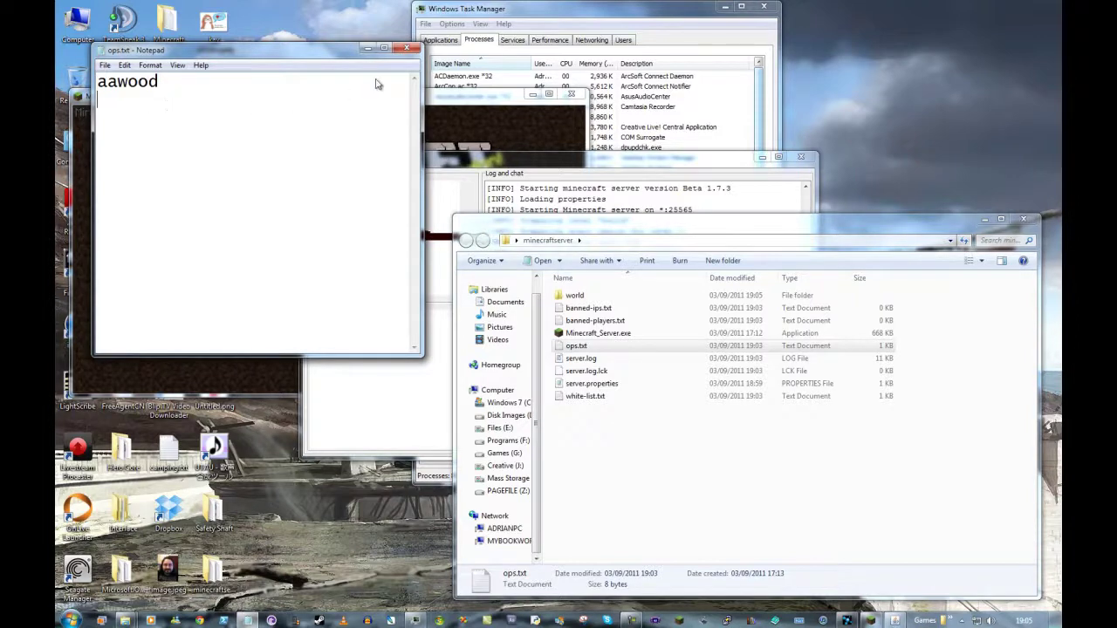
click(408, 47)
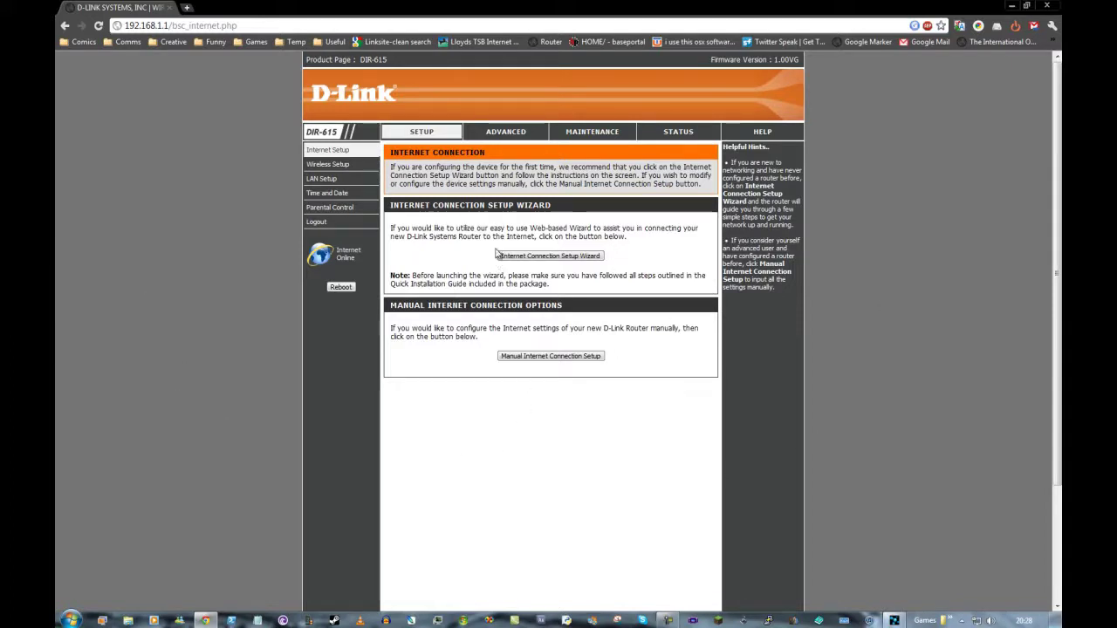
- Open the D-Link router's advanced port forwarding rules in the browser and highlight the router address 192.168.1.1
click(506, 135)
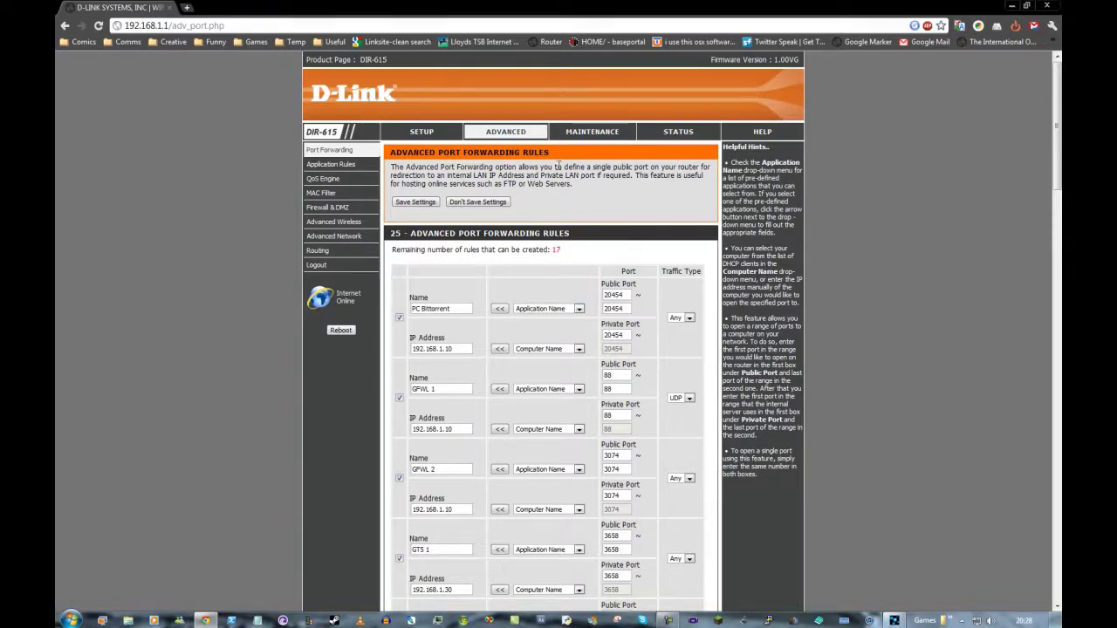
click(170, 29)
click(168, 26)
drag(169, 26, 126, 27)
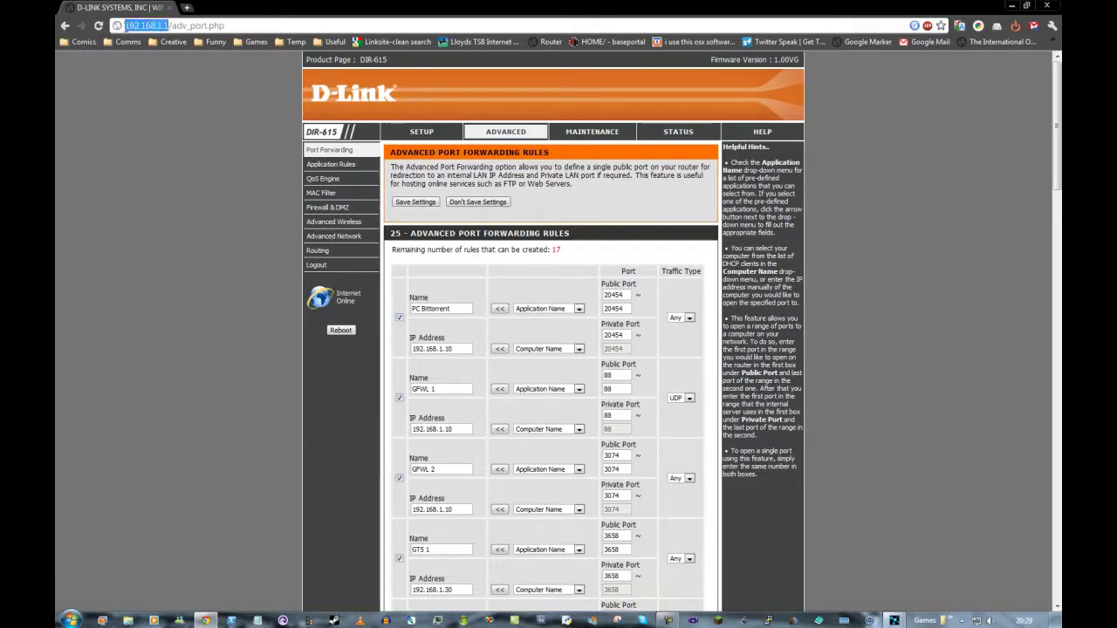
click(165, 26)
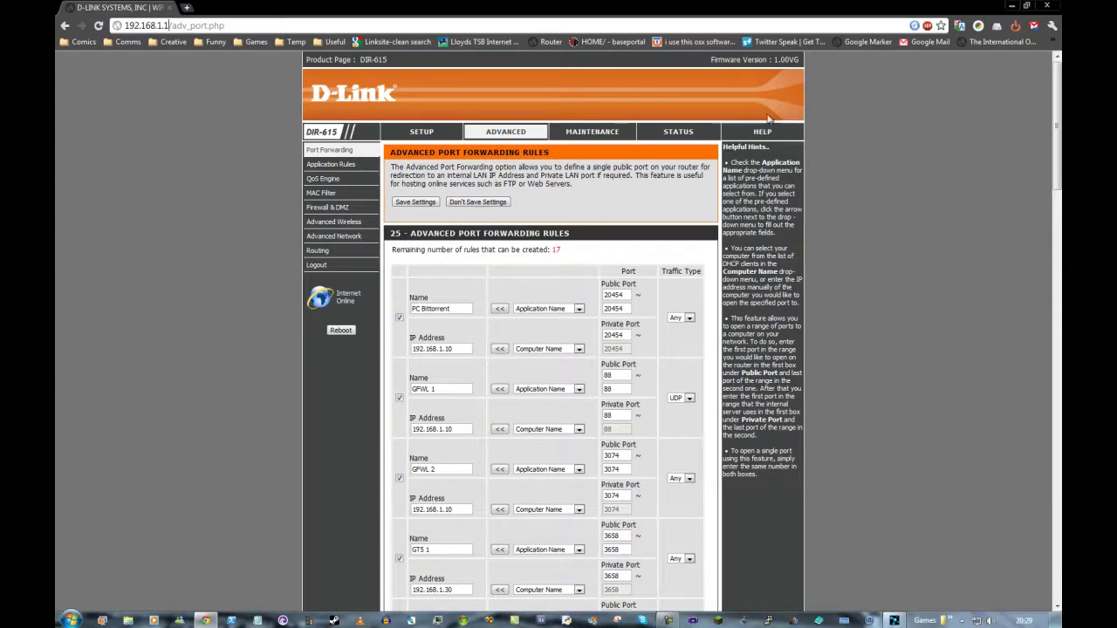
- Look through the router's port forwarding rules and locate the Minecraft servers rule
scroll(854, 206, down, 2)
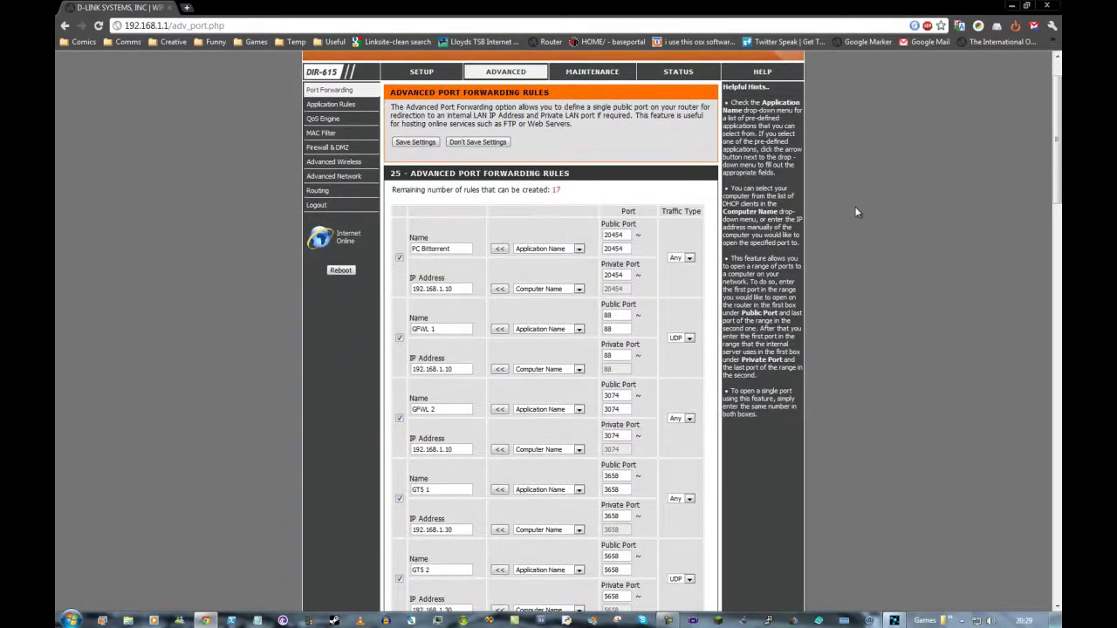
scroll(855, 207, down, 2)
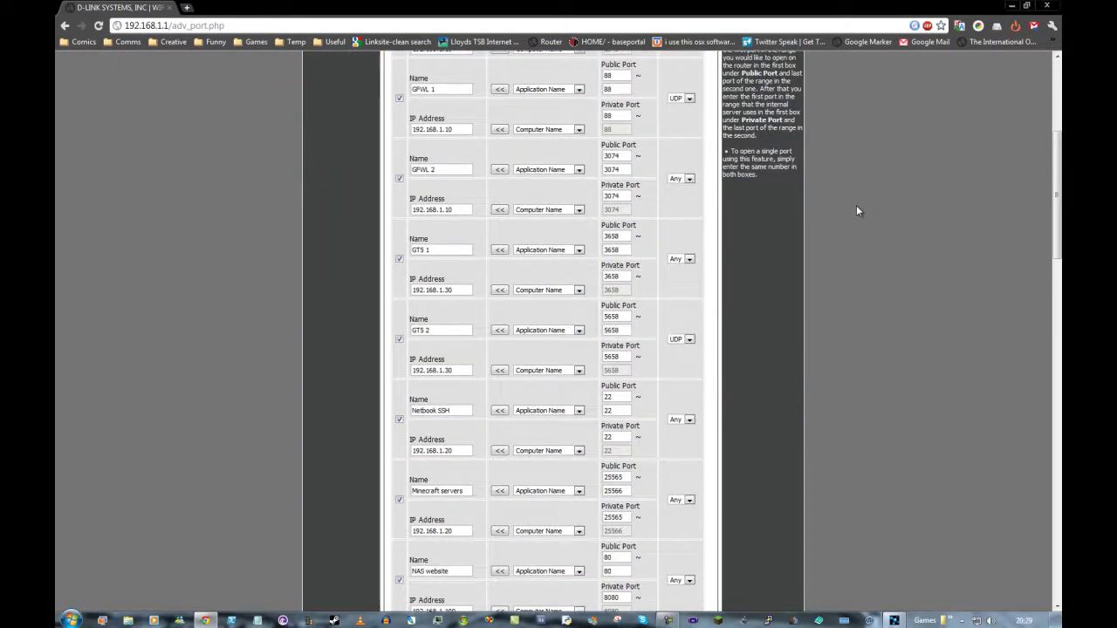
scroll(855, 210, down, 1)
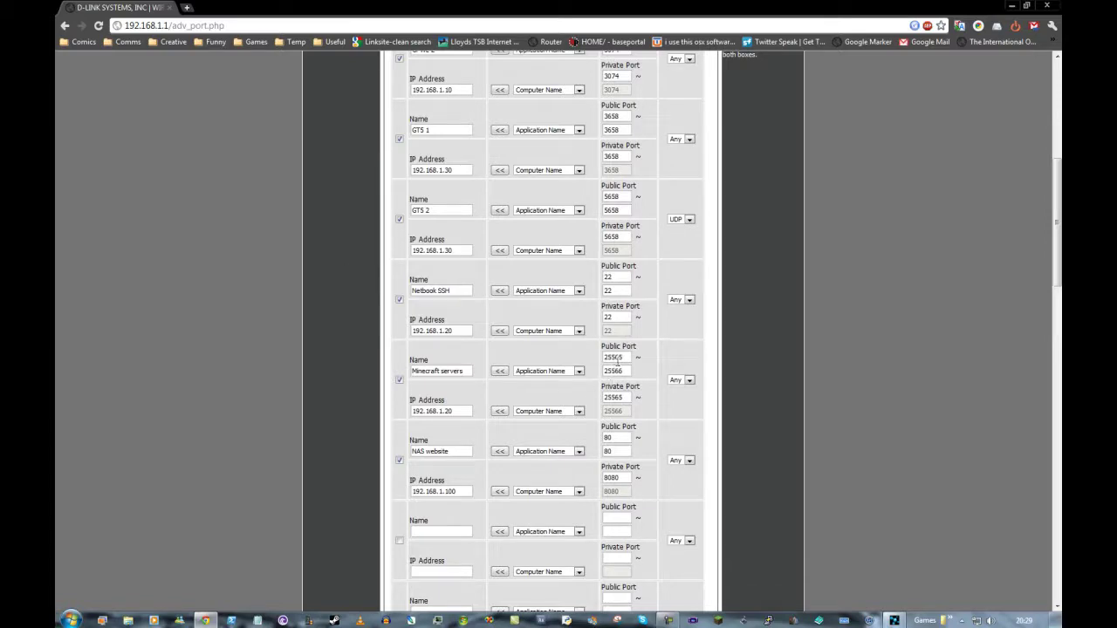
scroll(289, 183, up, 4)
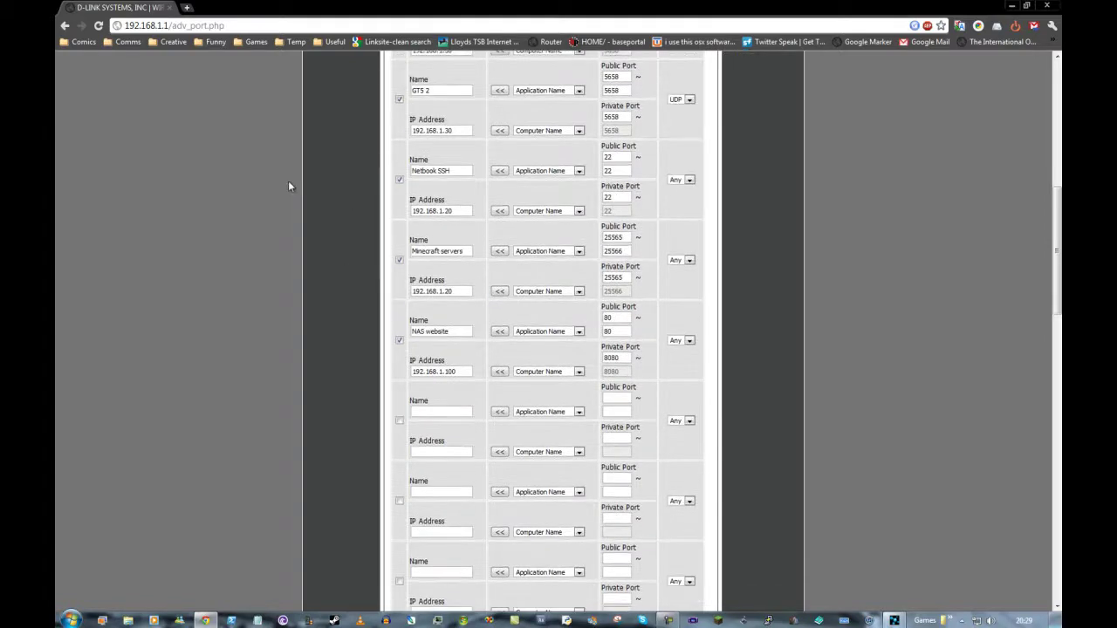
scroll(288, 180, up, 5)
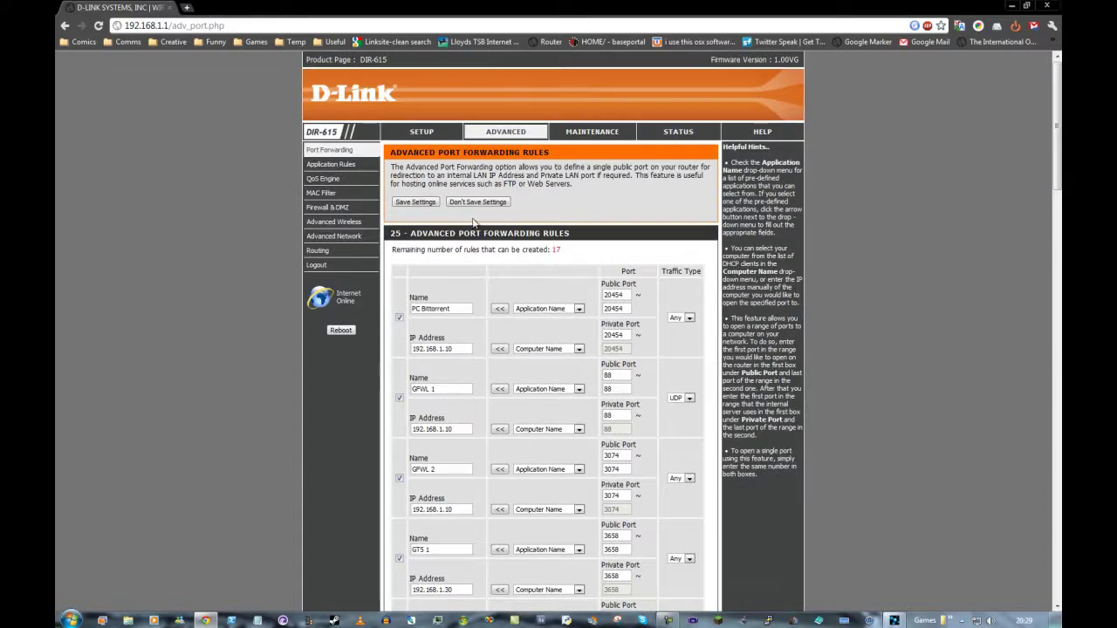
drag(408, 235, 571, 237)
click(573, 238)
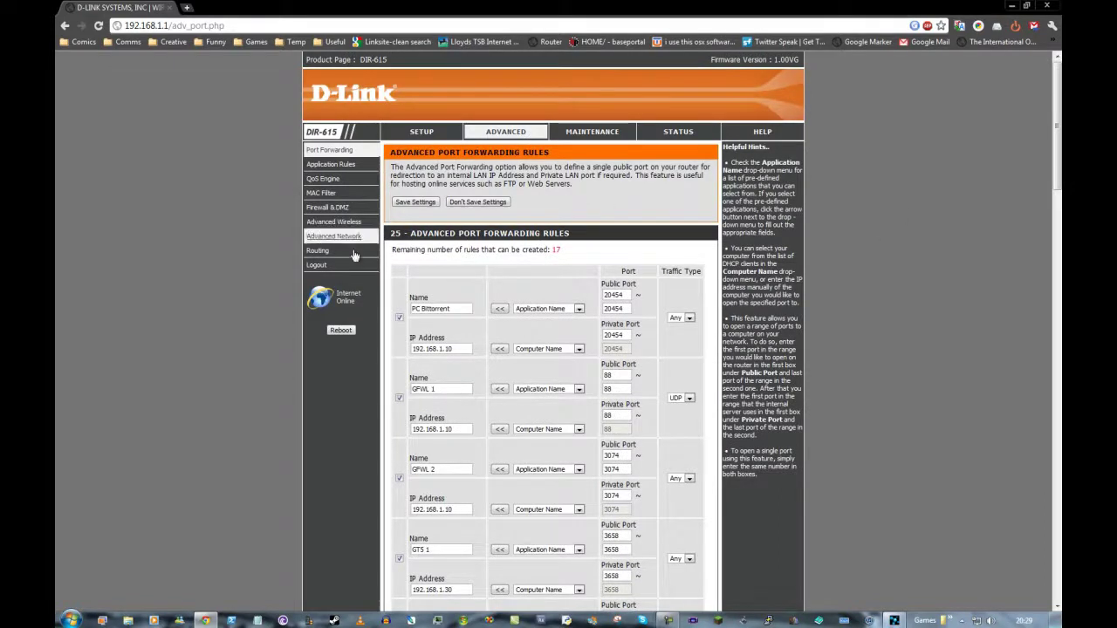
scroll(248, 229, down, 5)
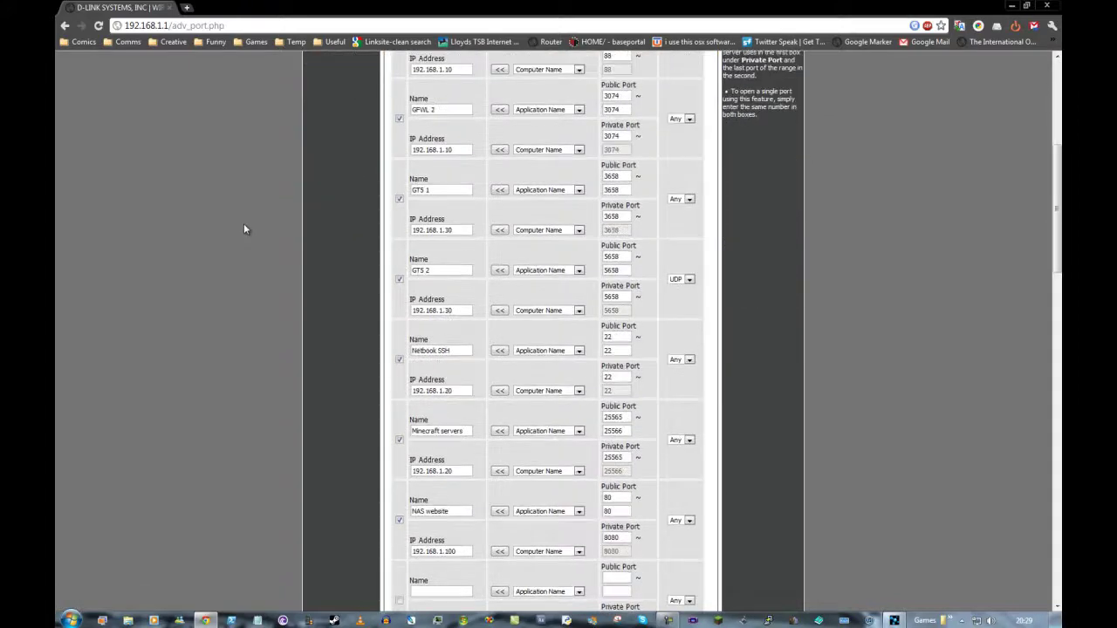
scroll(244, 223, down, 1)
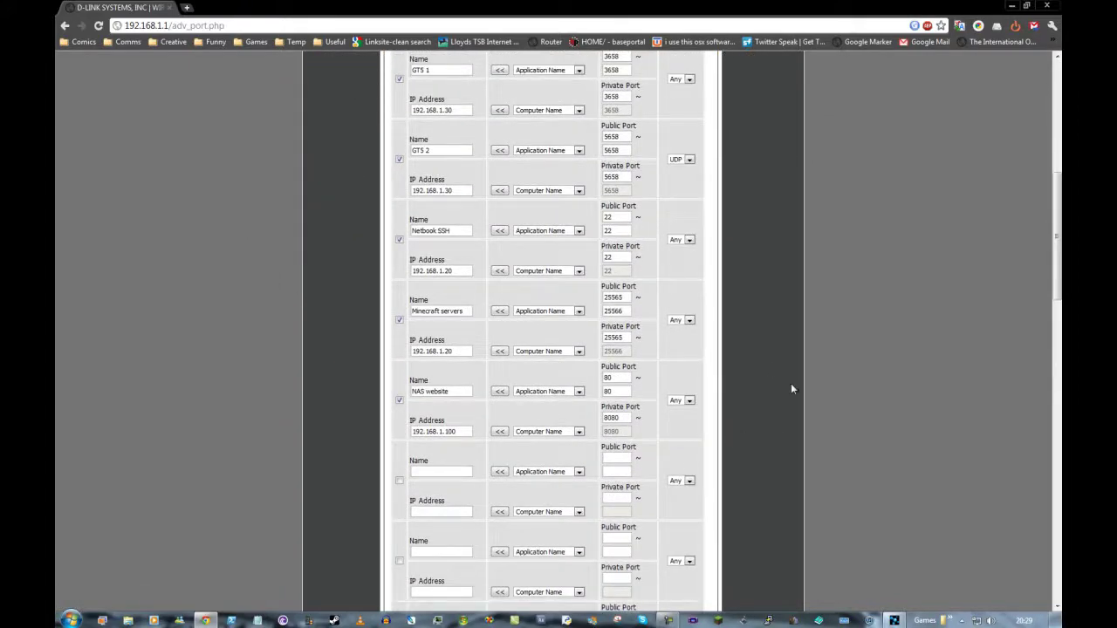
- Find the Local Area Connection among the Windows network adapters, open its properties, and cancel them
right_click(976, 622)
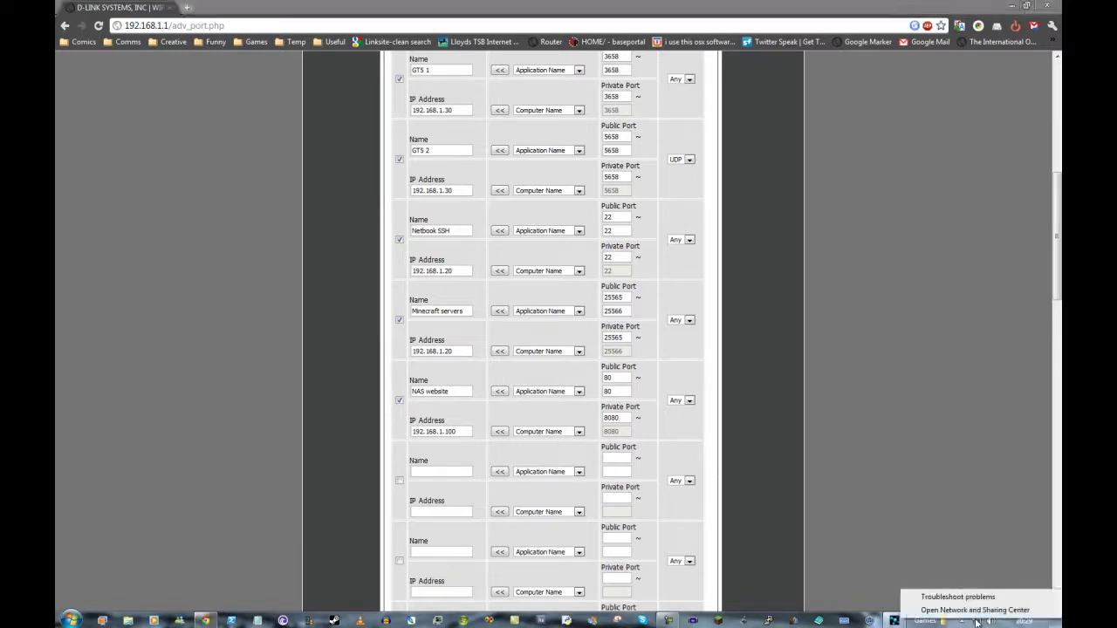
click(968, 610)
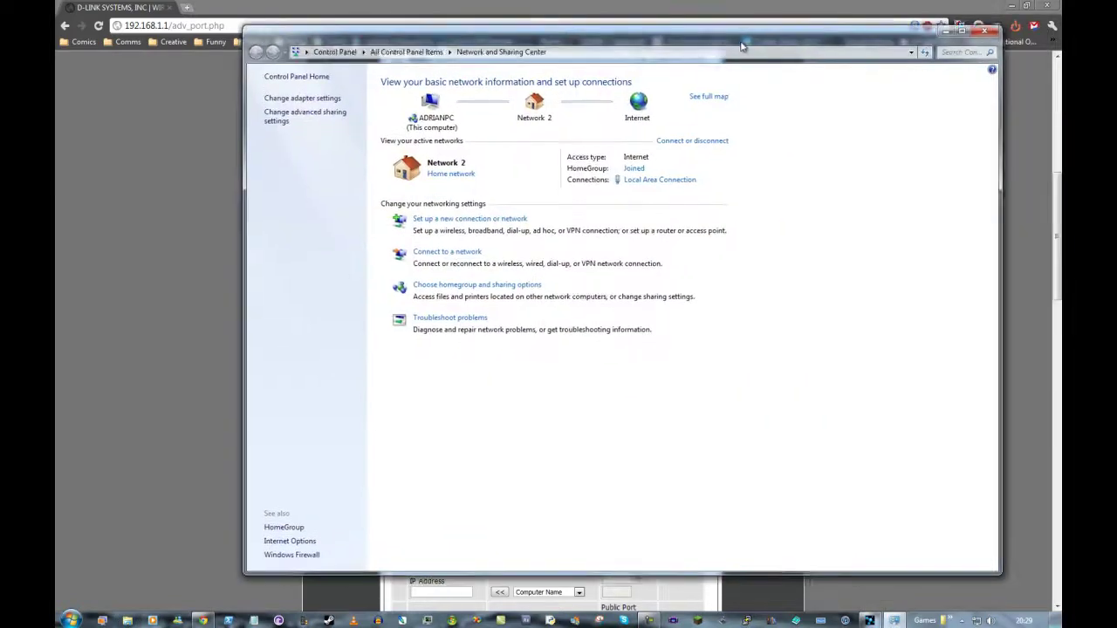
click(271, 113)
click(232, 50)
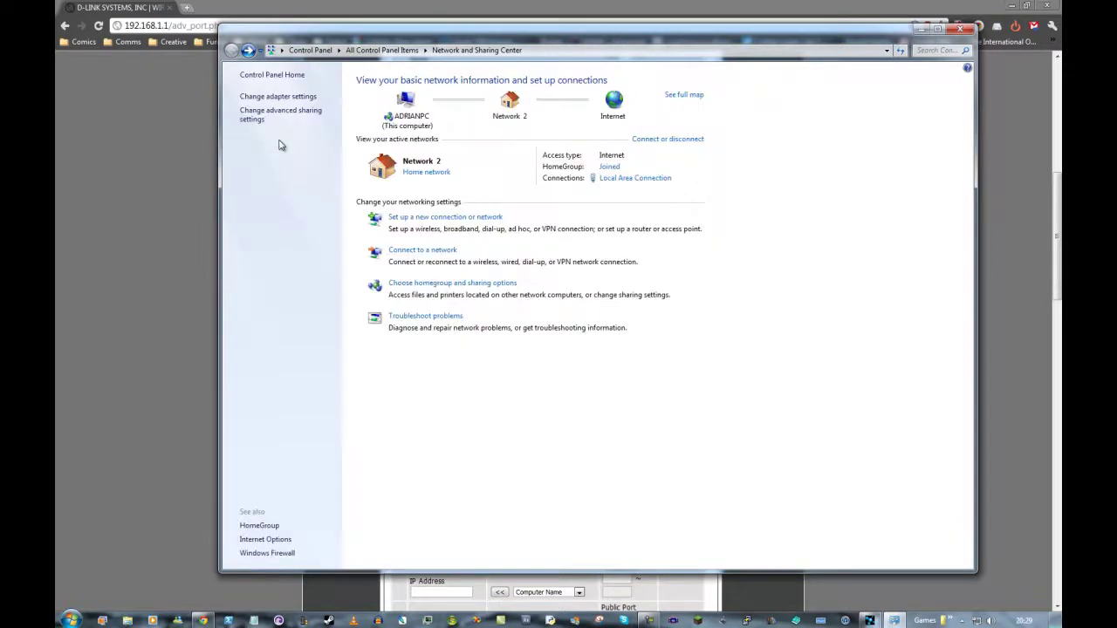
click(258, 100)
right_click(293, 110)
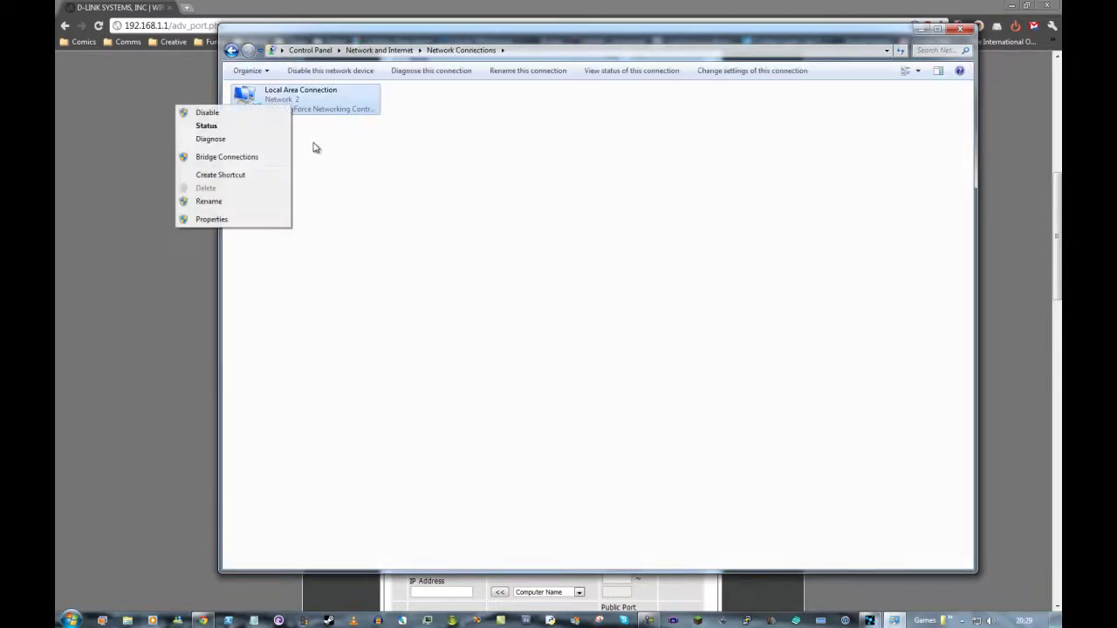
click(248, 224)
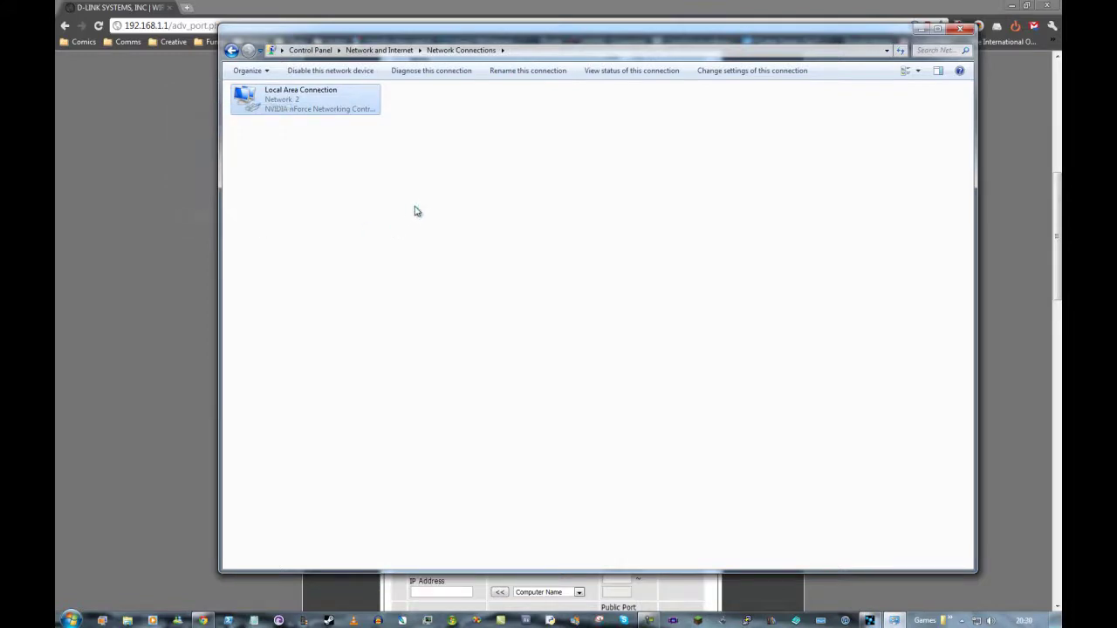
key(Escape)
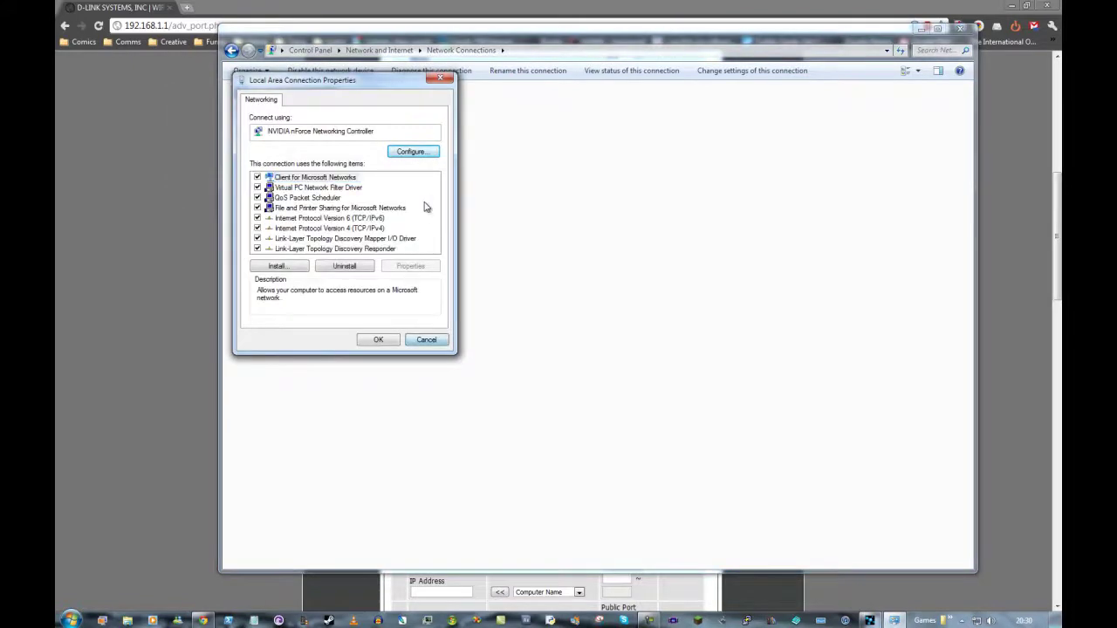
- Check this computer's IPv4 address in the Local Area Connection's status details, then close both dialogs
click(628, 72)
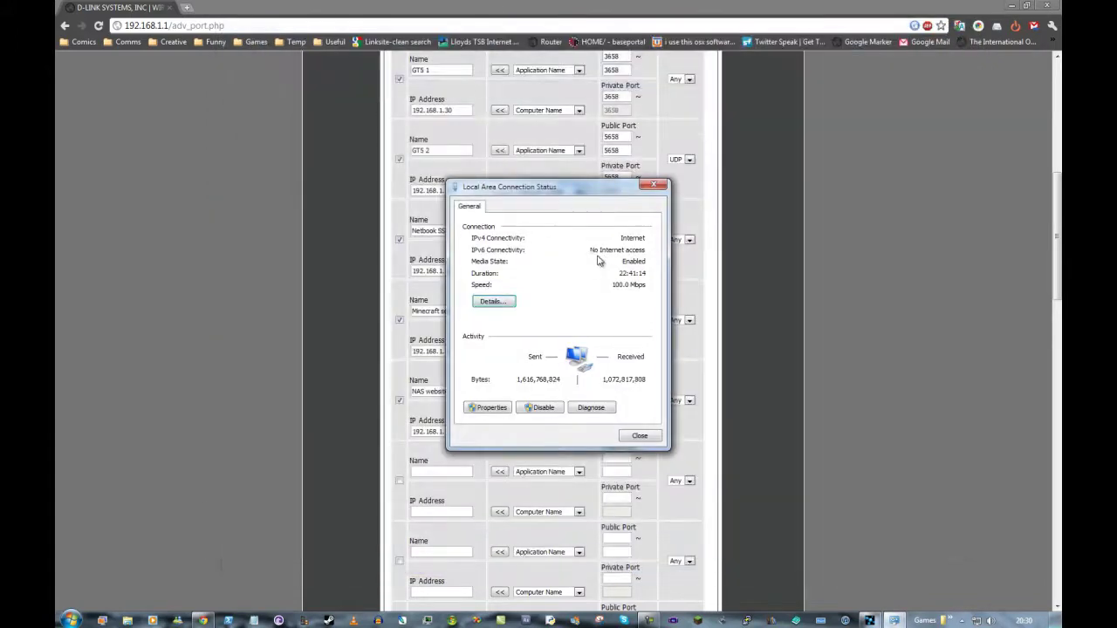
click(508, 301)
drag(567, 217, 367, 164)
click(347, 243)
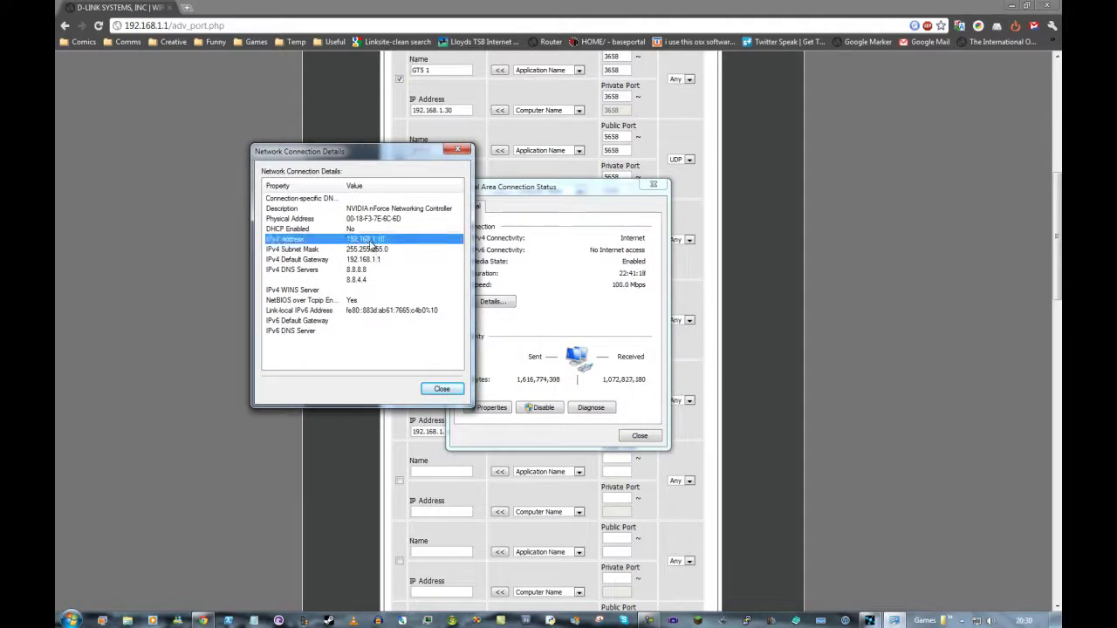
click(443, 389)
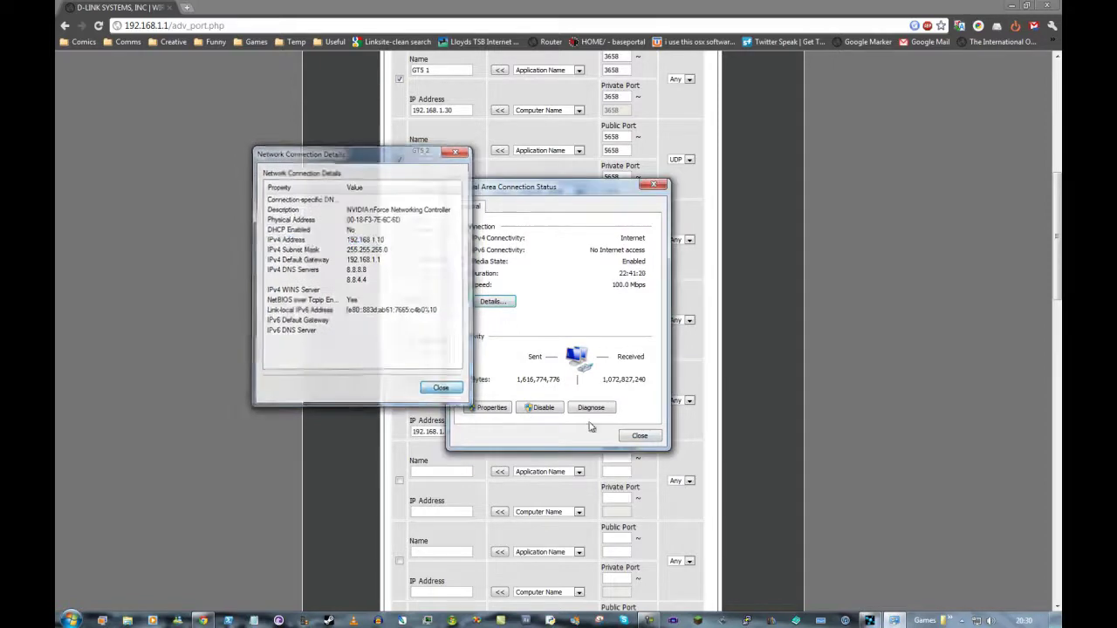
click(638, 435)
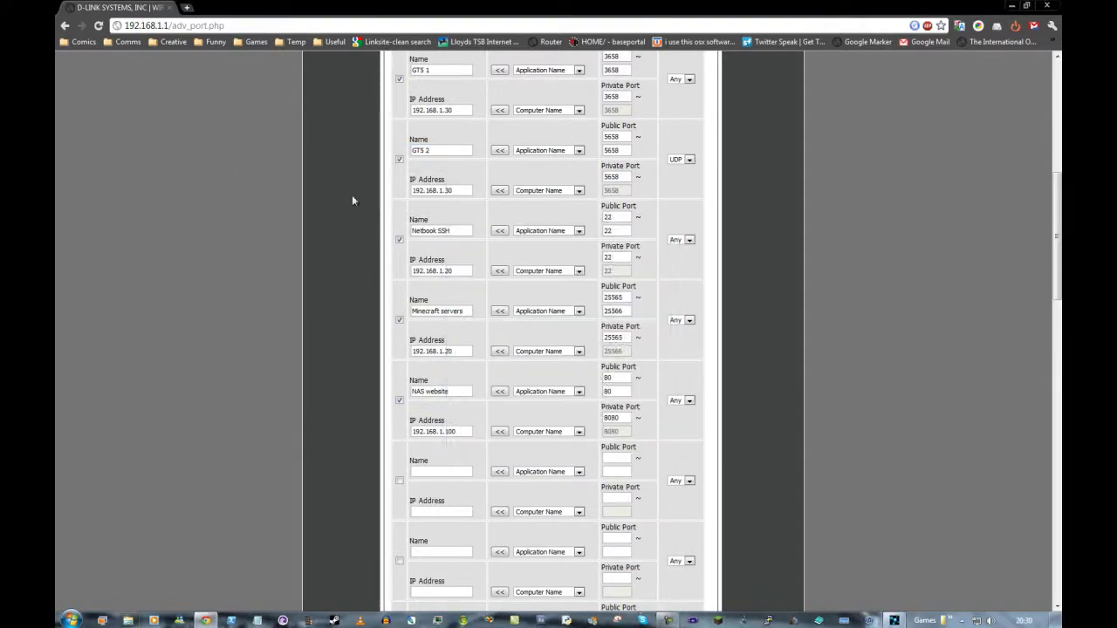
- Examine the Minecraft servers rule's name, IP address, and public port range
click(467, 311)
drag(456, 350, 415, 353)
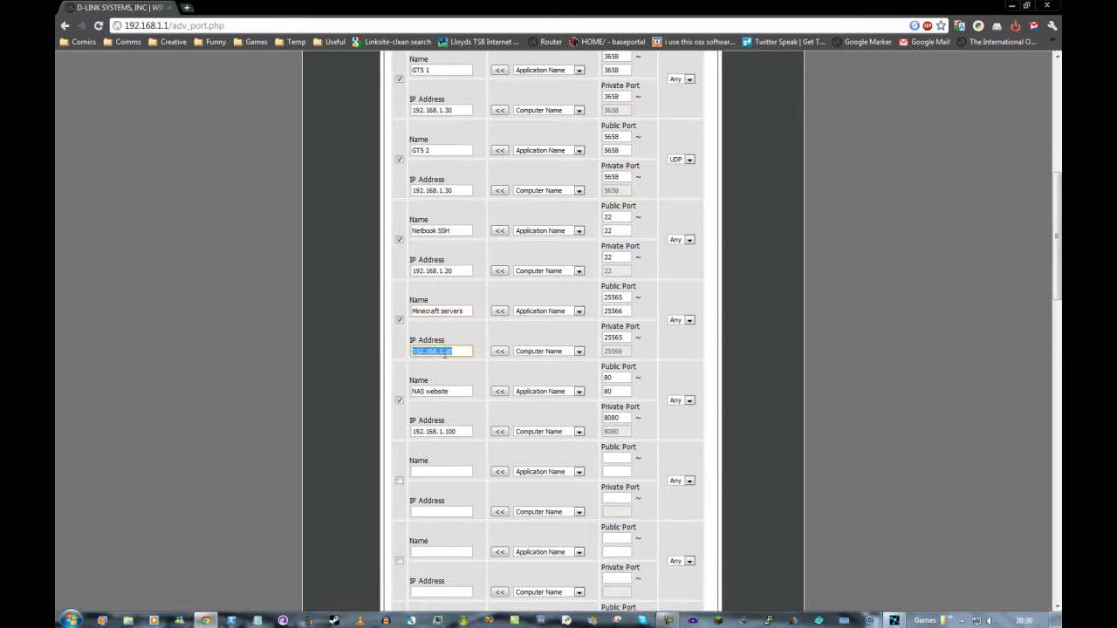
click(461, 353)
click(440, 311)
click(626, 297)
key(Tab)
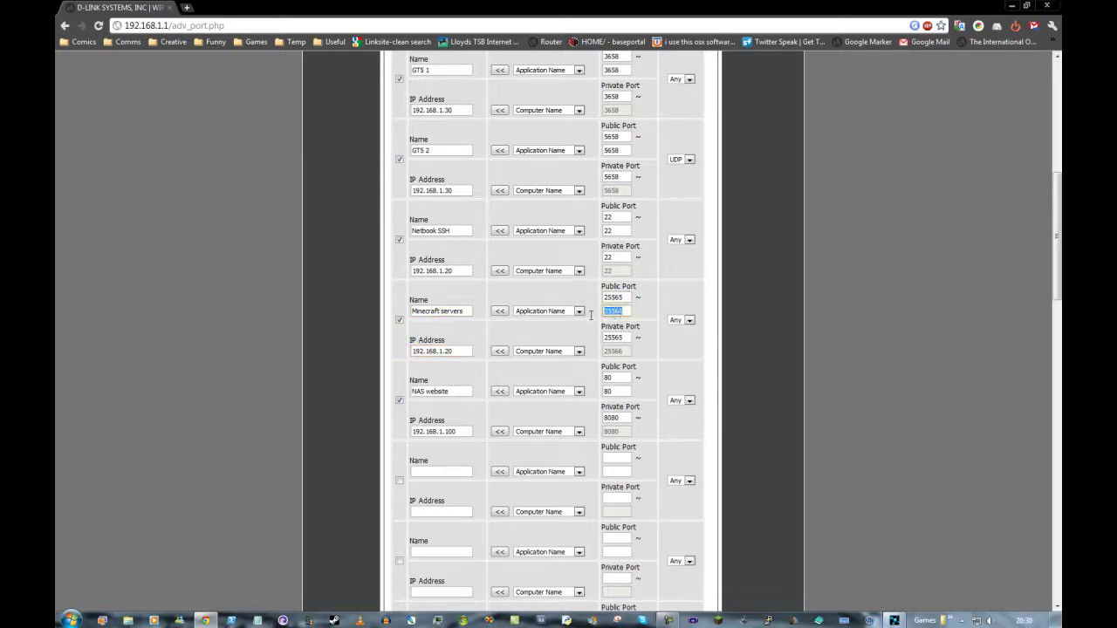
double_click(620, 298)
key(End)
key(shift+Home)
drag(624, 312, 574, 313)
drag(455, 350, 410, 351)
click(460, 352)
- Compare the Minecraft servers rule's public and private starting ports and review its target IP address
click(622, 340)
click(621, 296)
click(623, 340)
click(620, 297)
click(623, 337)
click(615, 297)
double_click(626, 297)
click(625, 297)
drag(471, 351, 310, 359)
drag(429, 350, 448, 351)
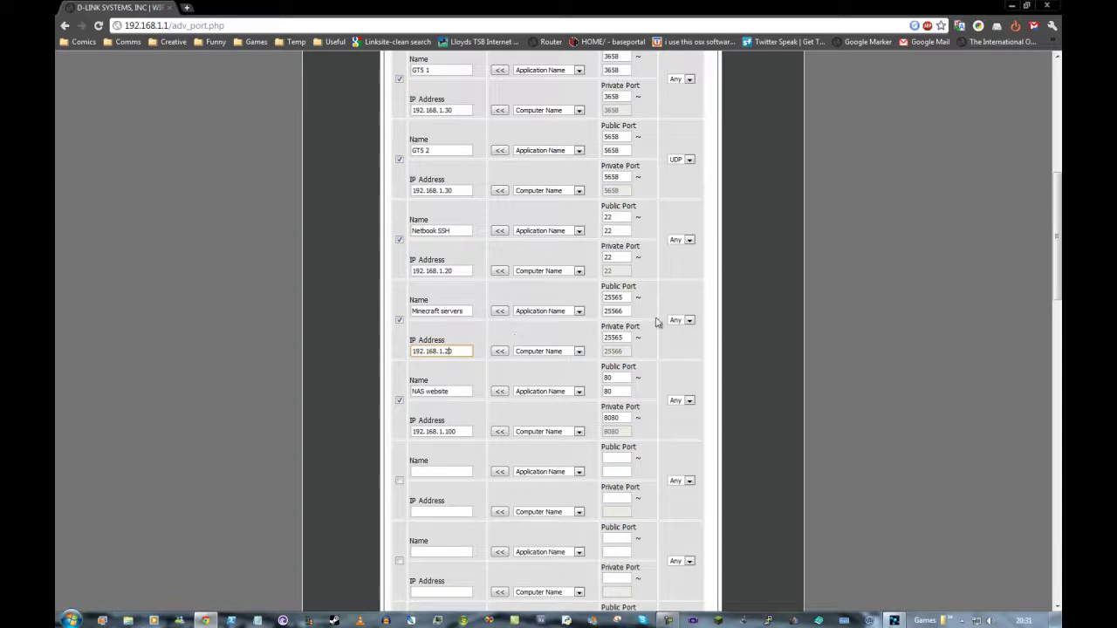